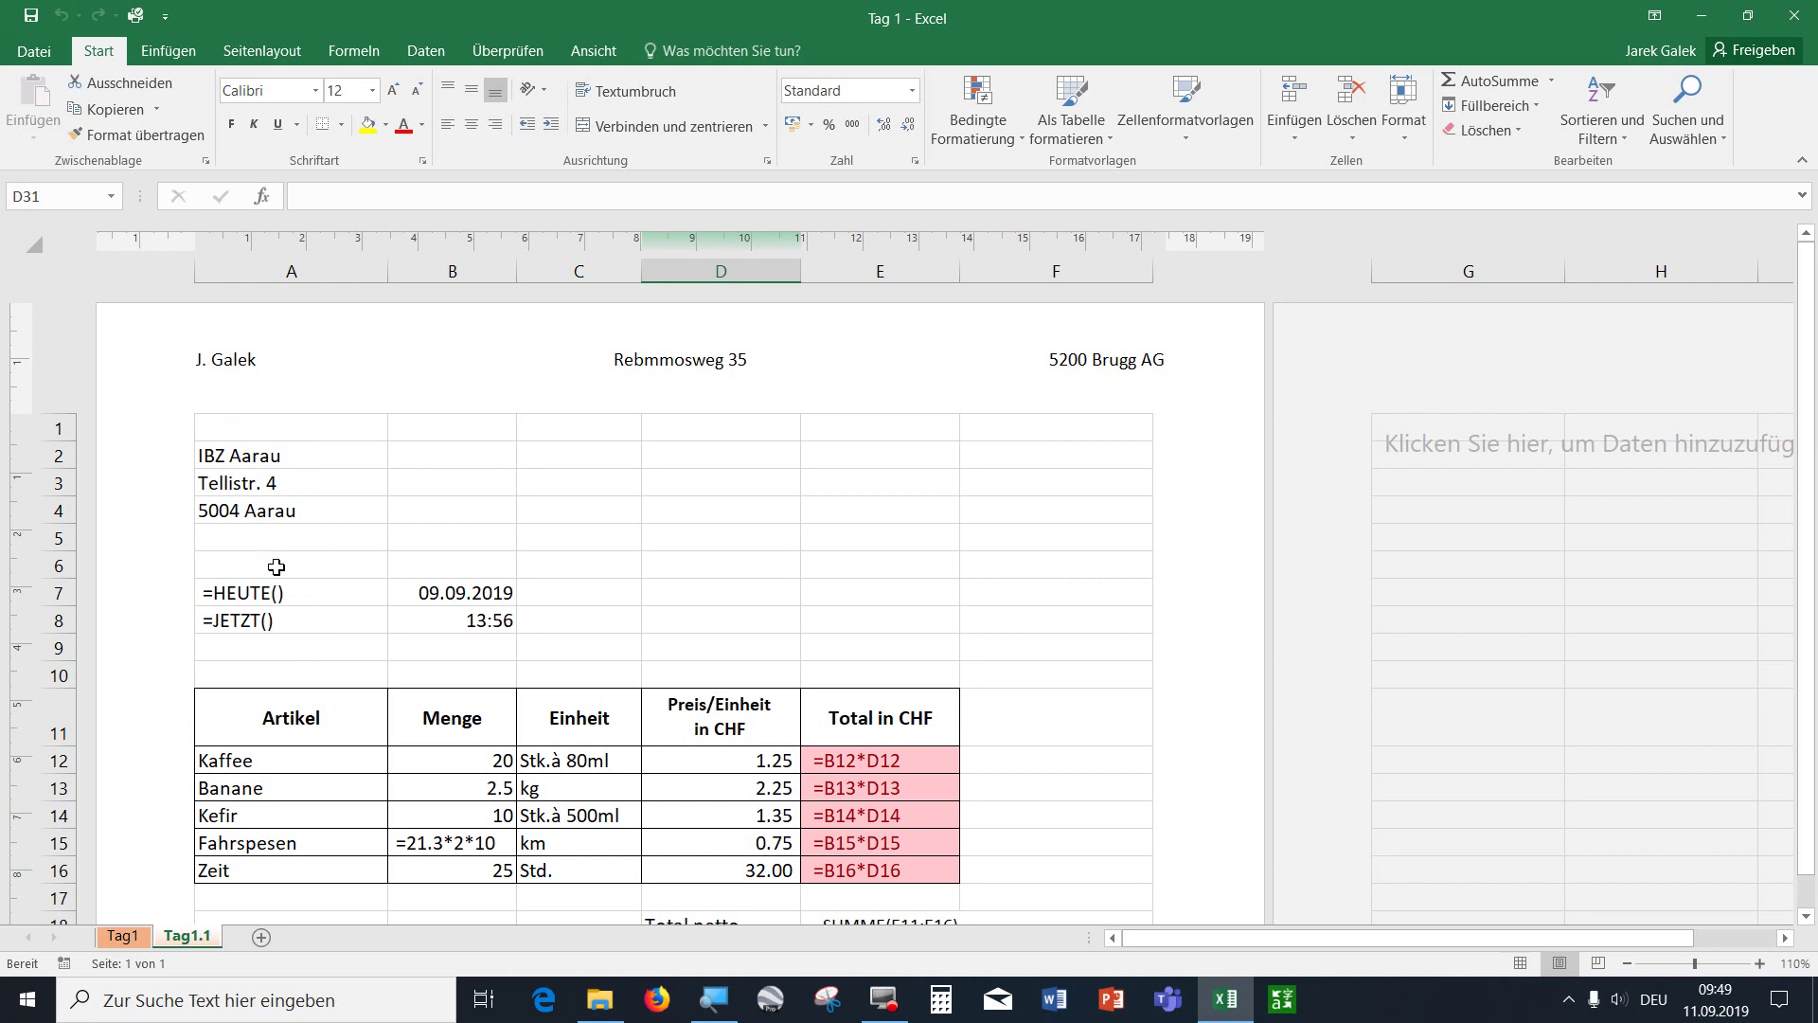
Replace every = with = on the whole Tag1 sheet so the invoice formulas calculate, showing gross 1'192.72
scroll(275, 572, down, 5)
scroll(275, 572, up, 2)
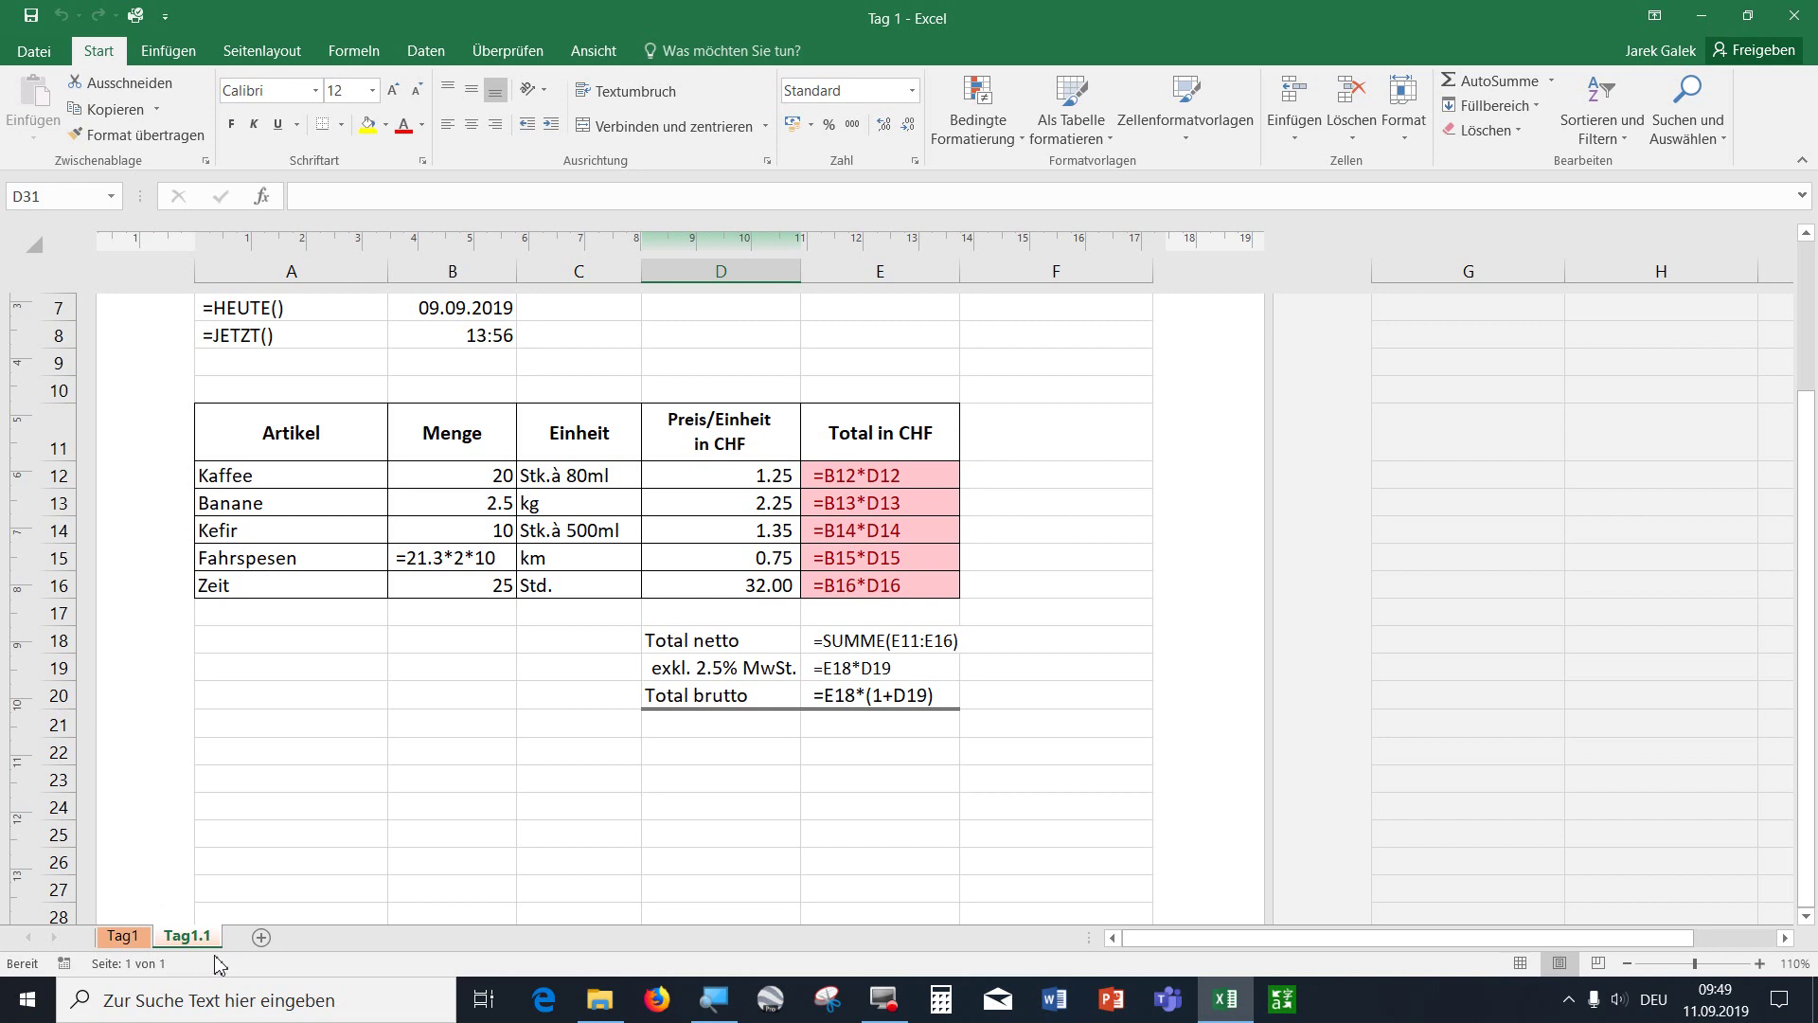
scroll(224, 882, up, 1)
scroll(243, 820, up, 3)
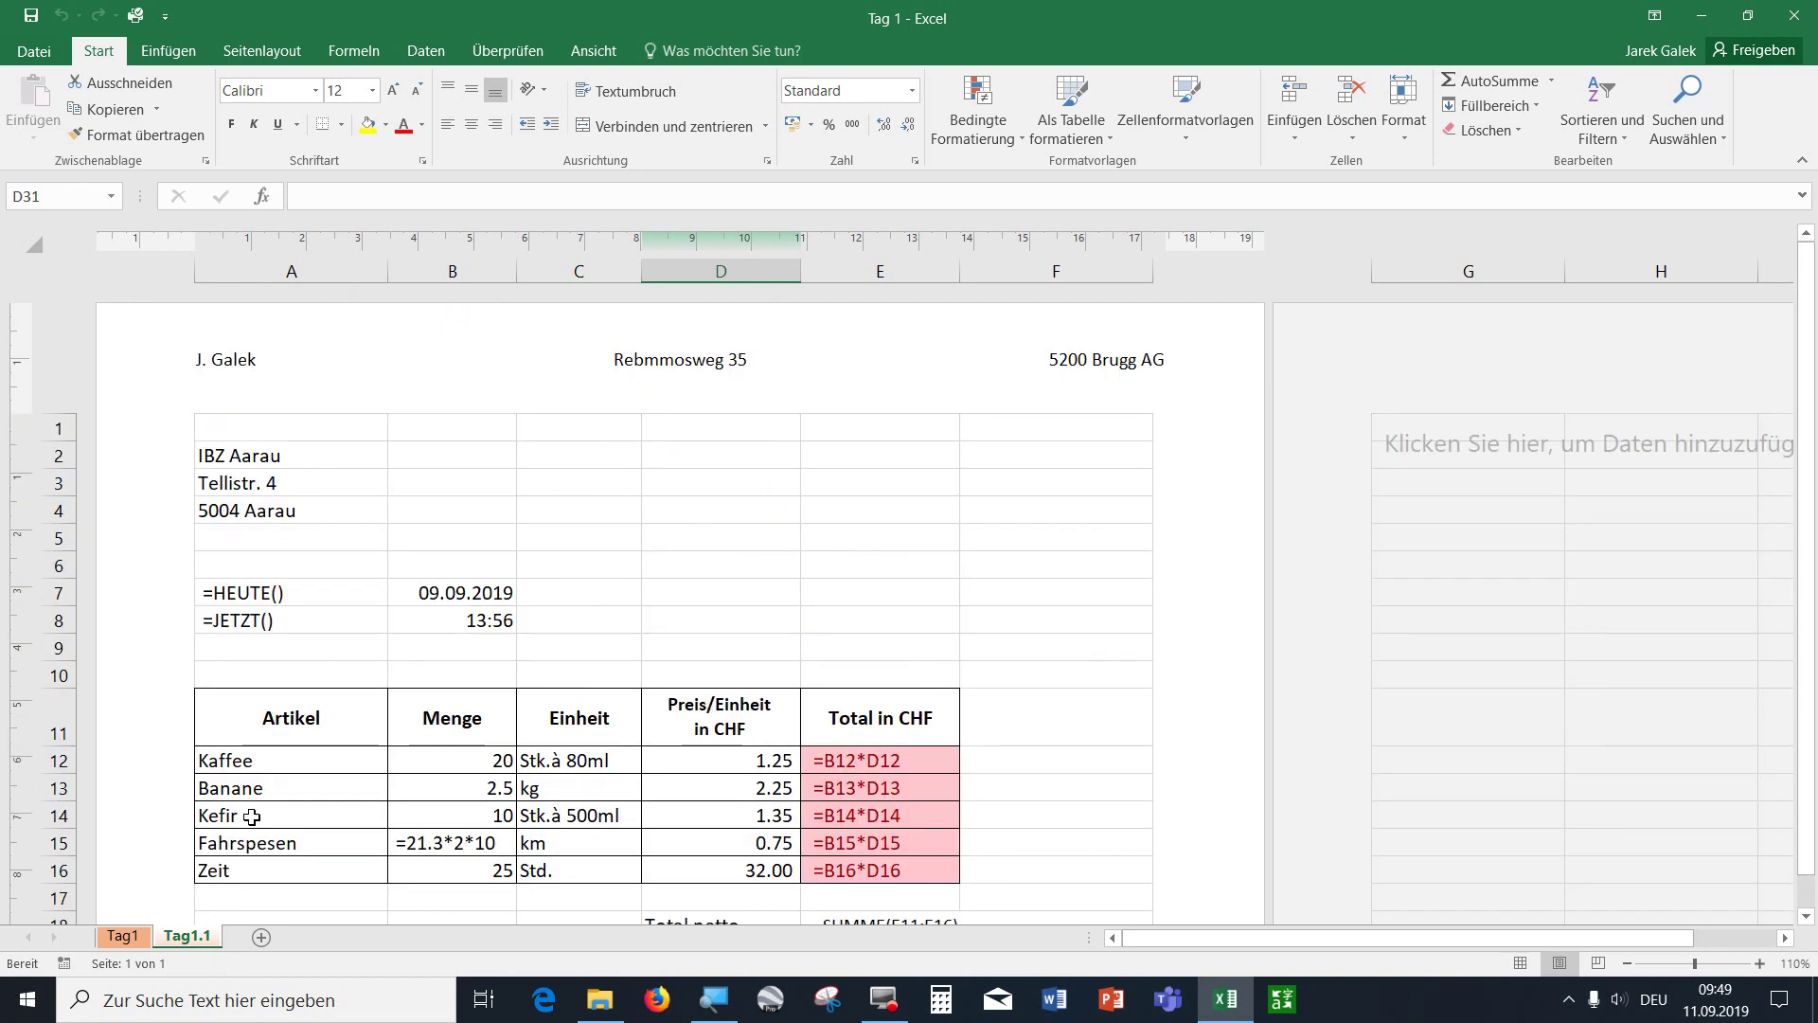
scroll(252, 816, down, 2)
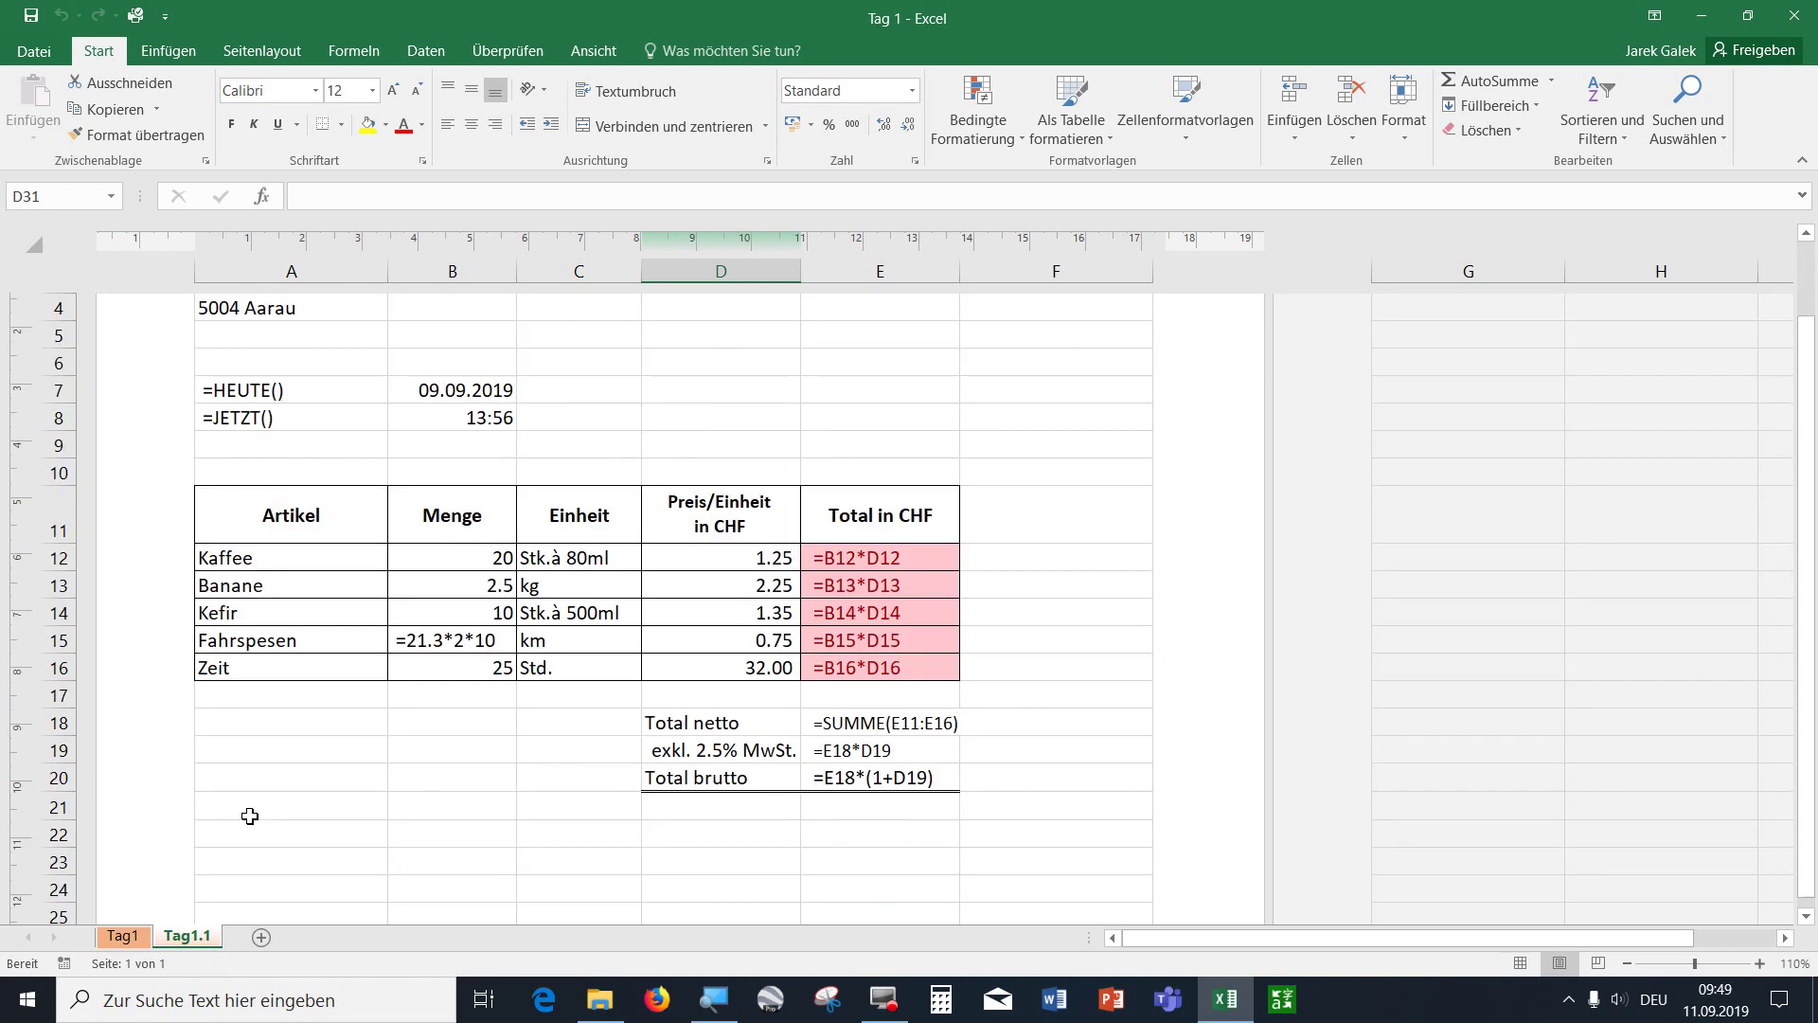
click(130, 943)
key(ctrl+a)
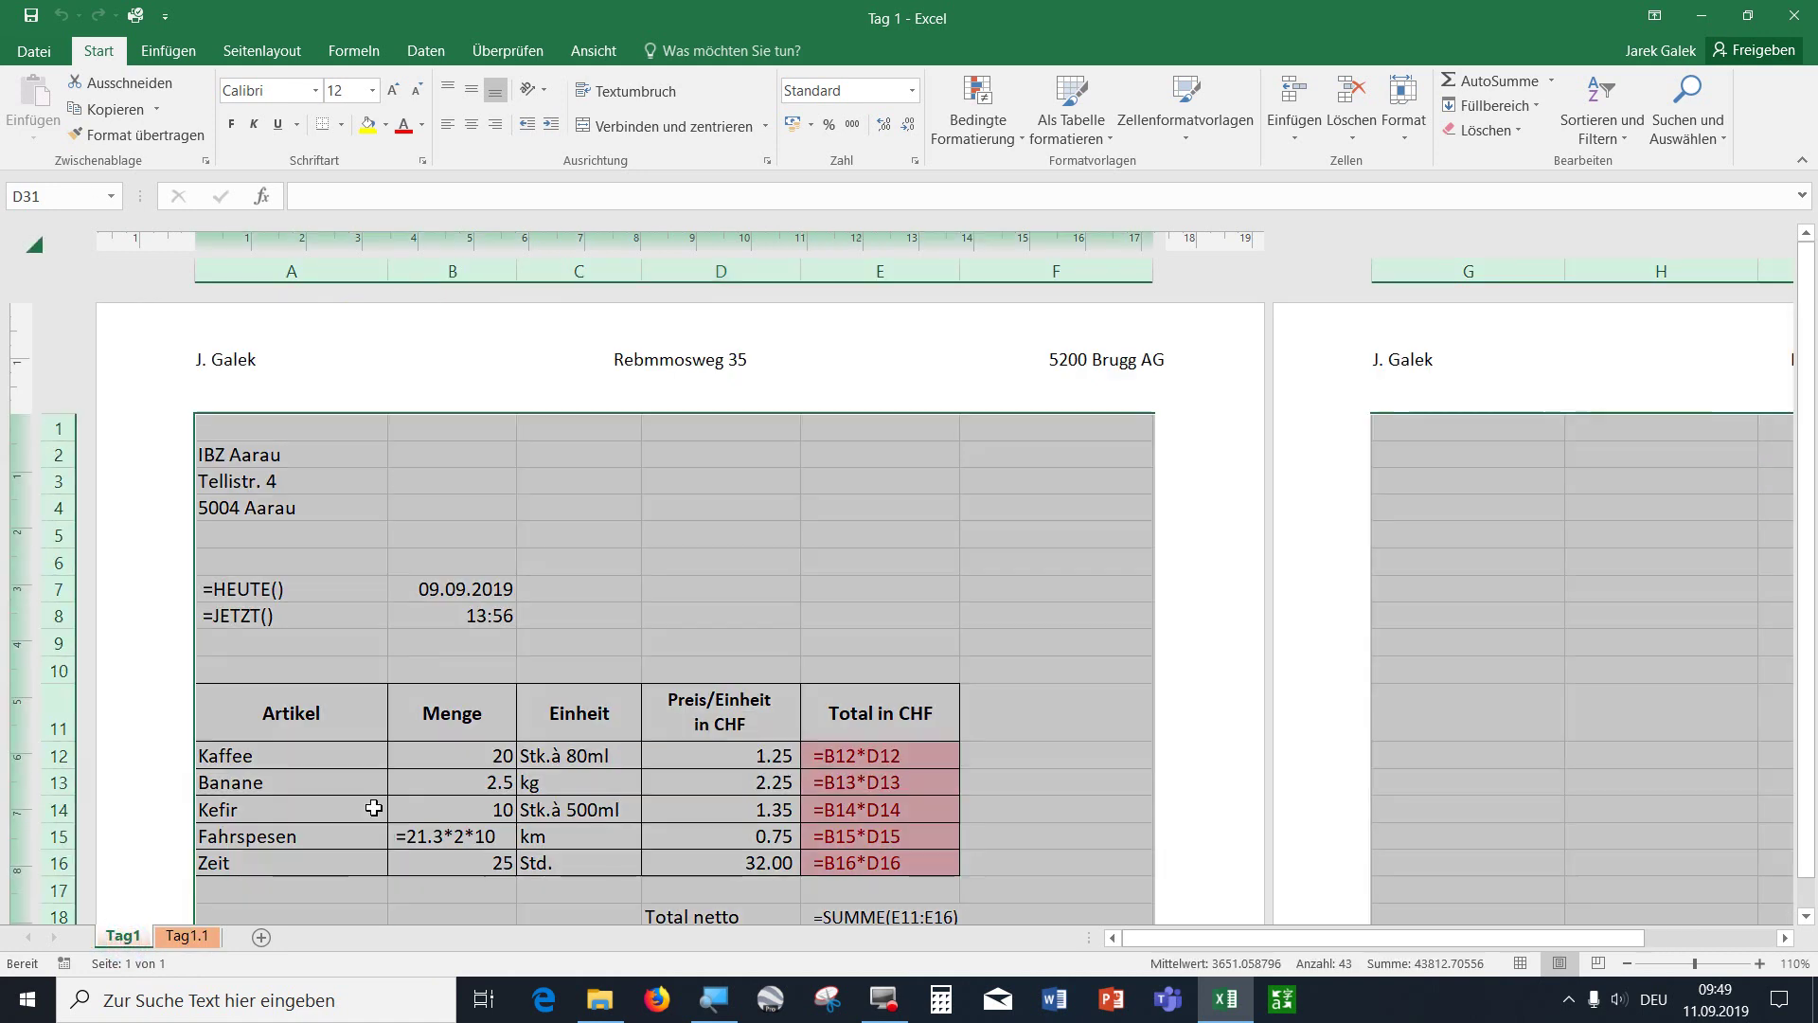
key(ctrl+h)
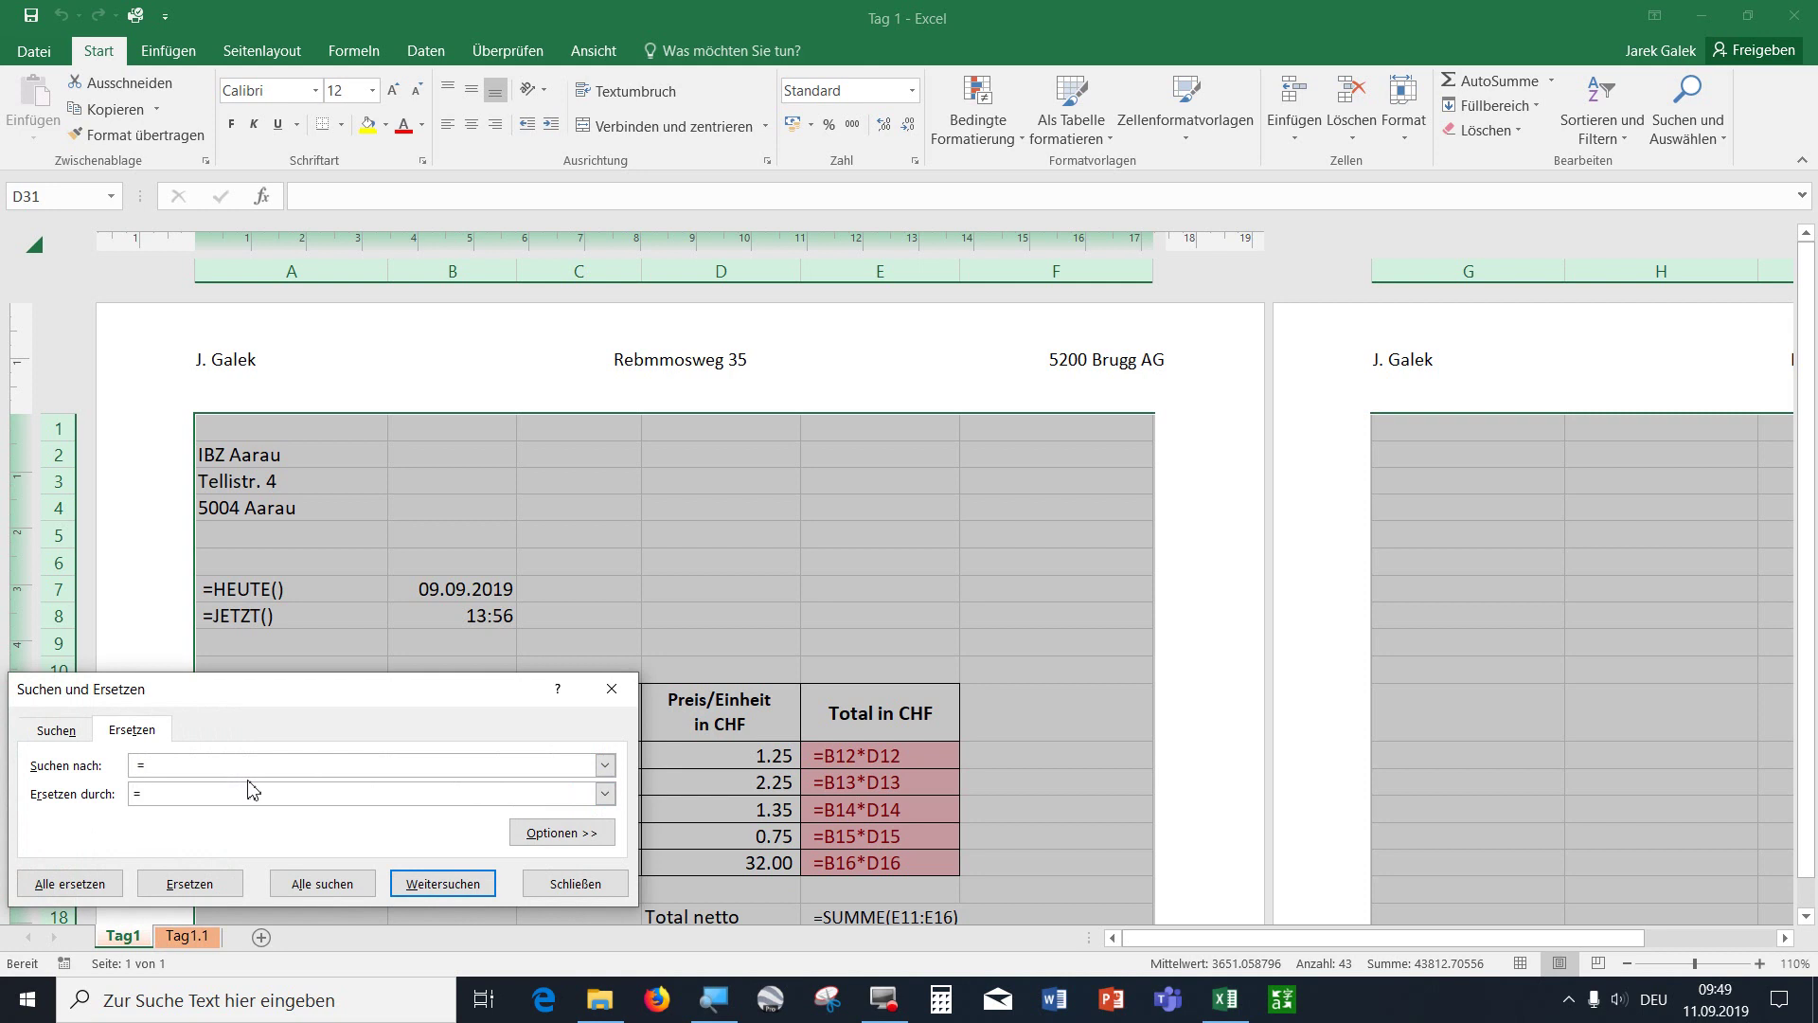
click(95, 888)
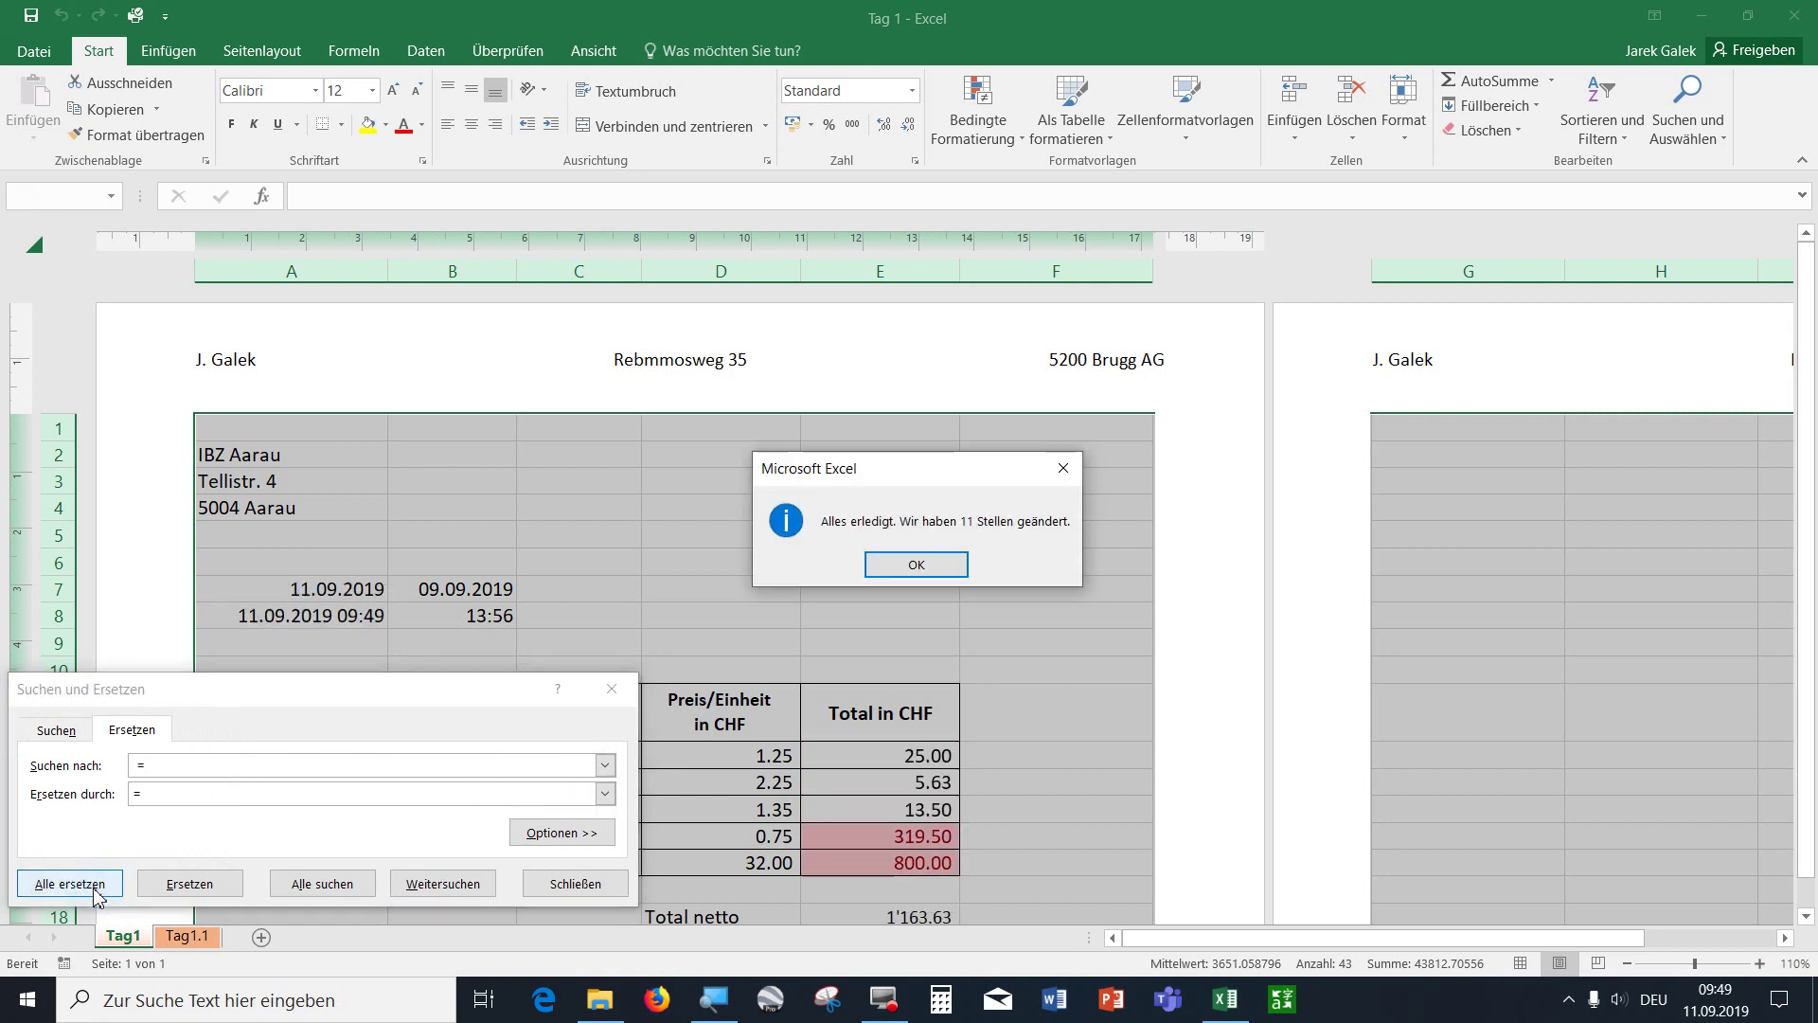
click(915, 564)
key(Escape)
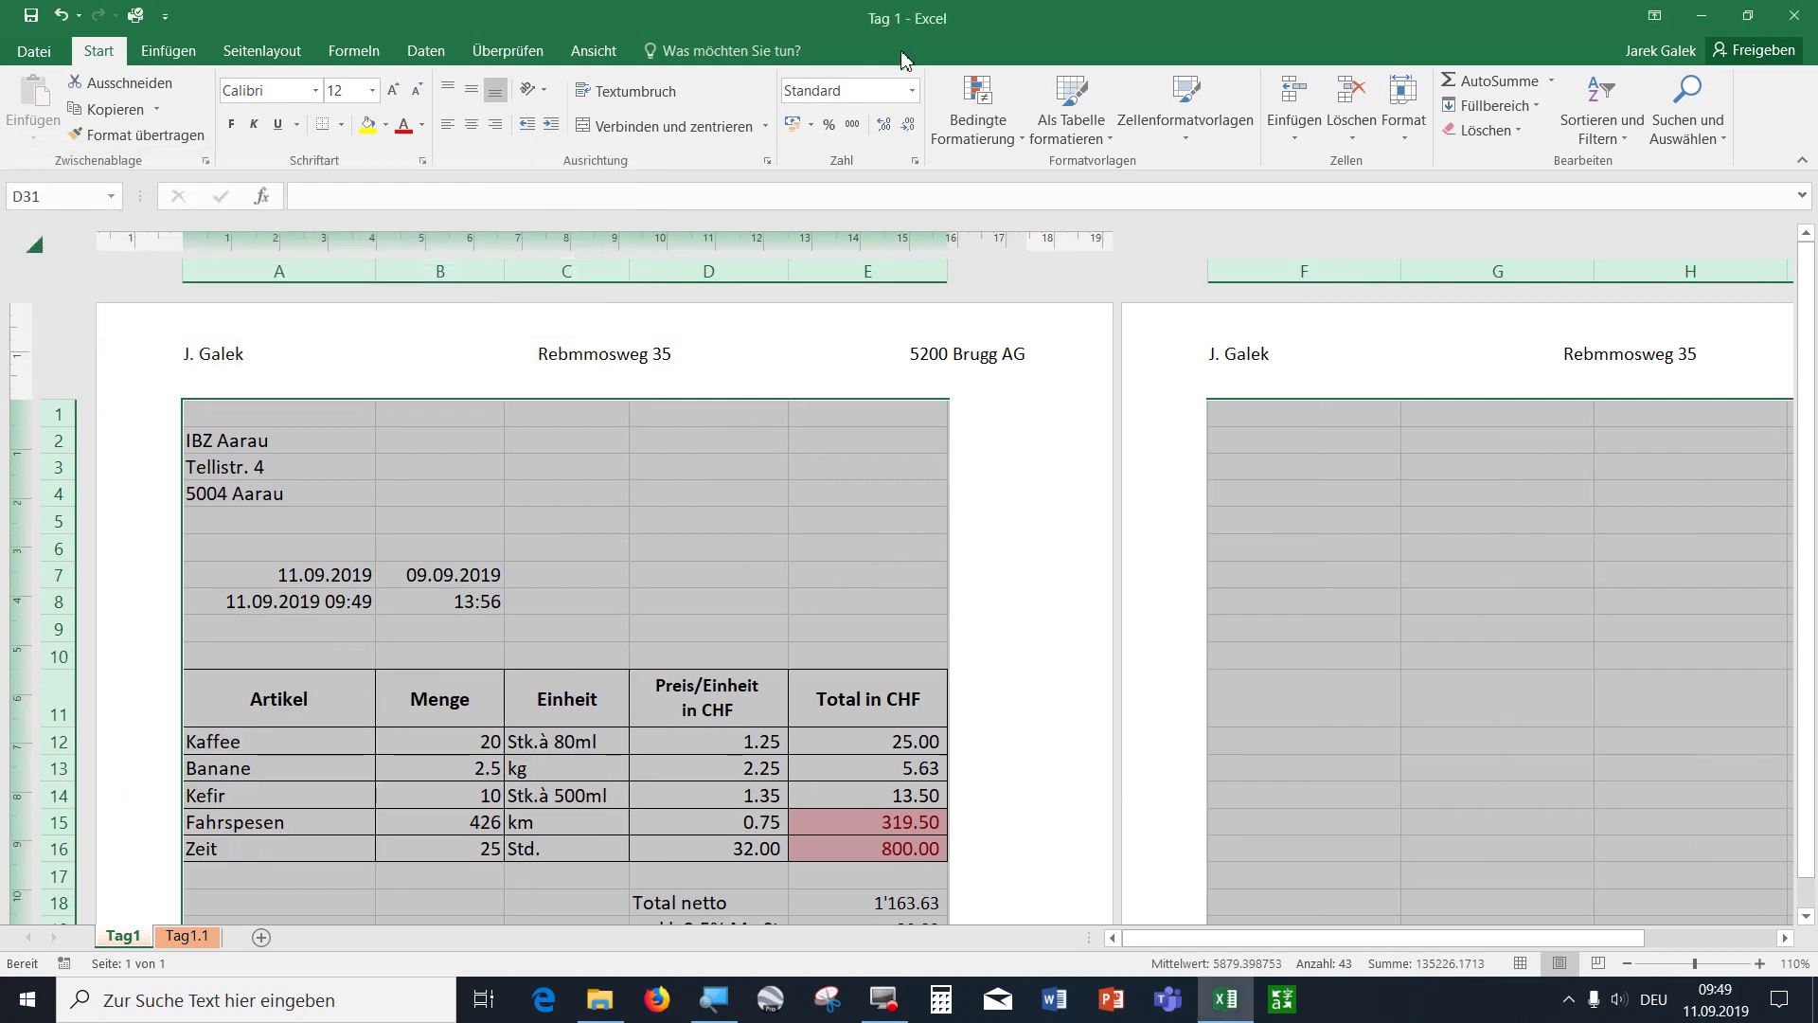
scroll(812, 429, down, 1)
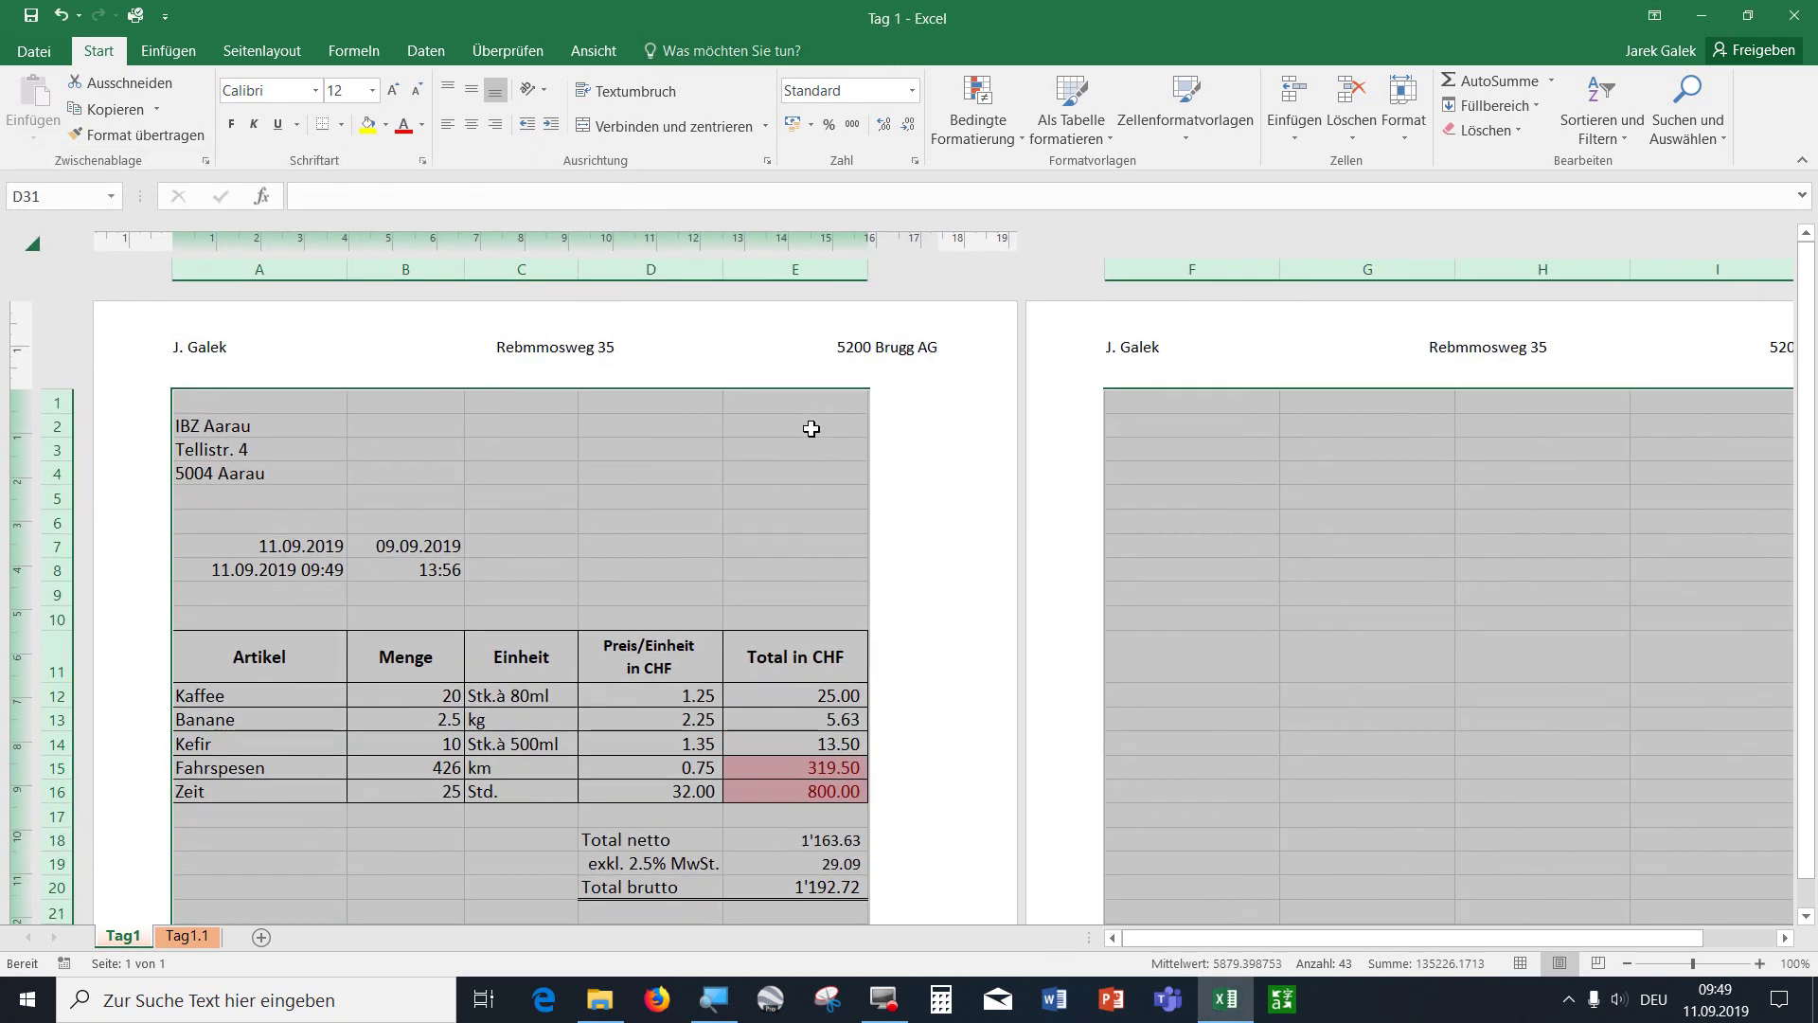
click(770, 470)
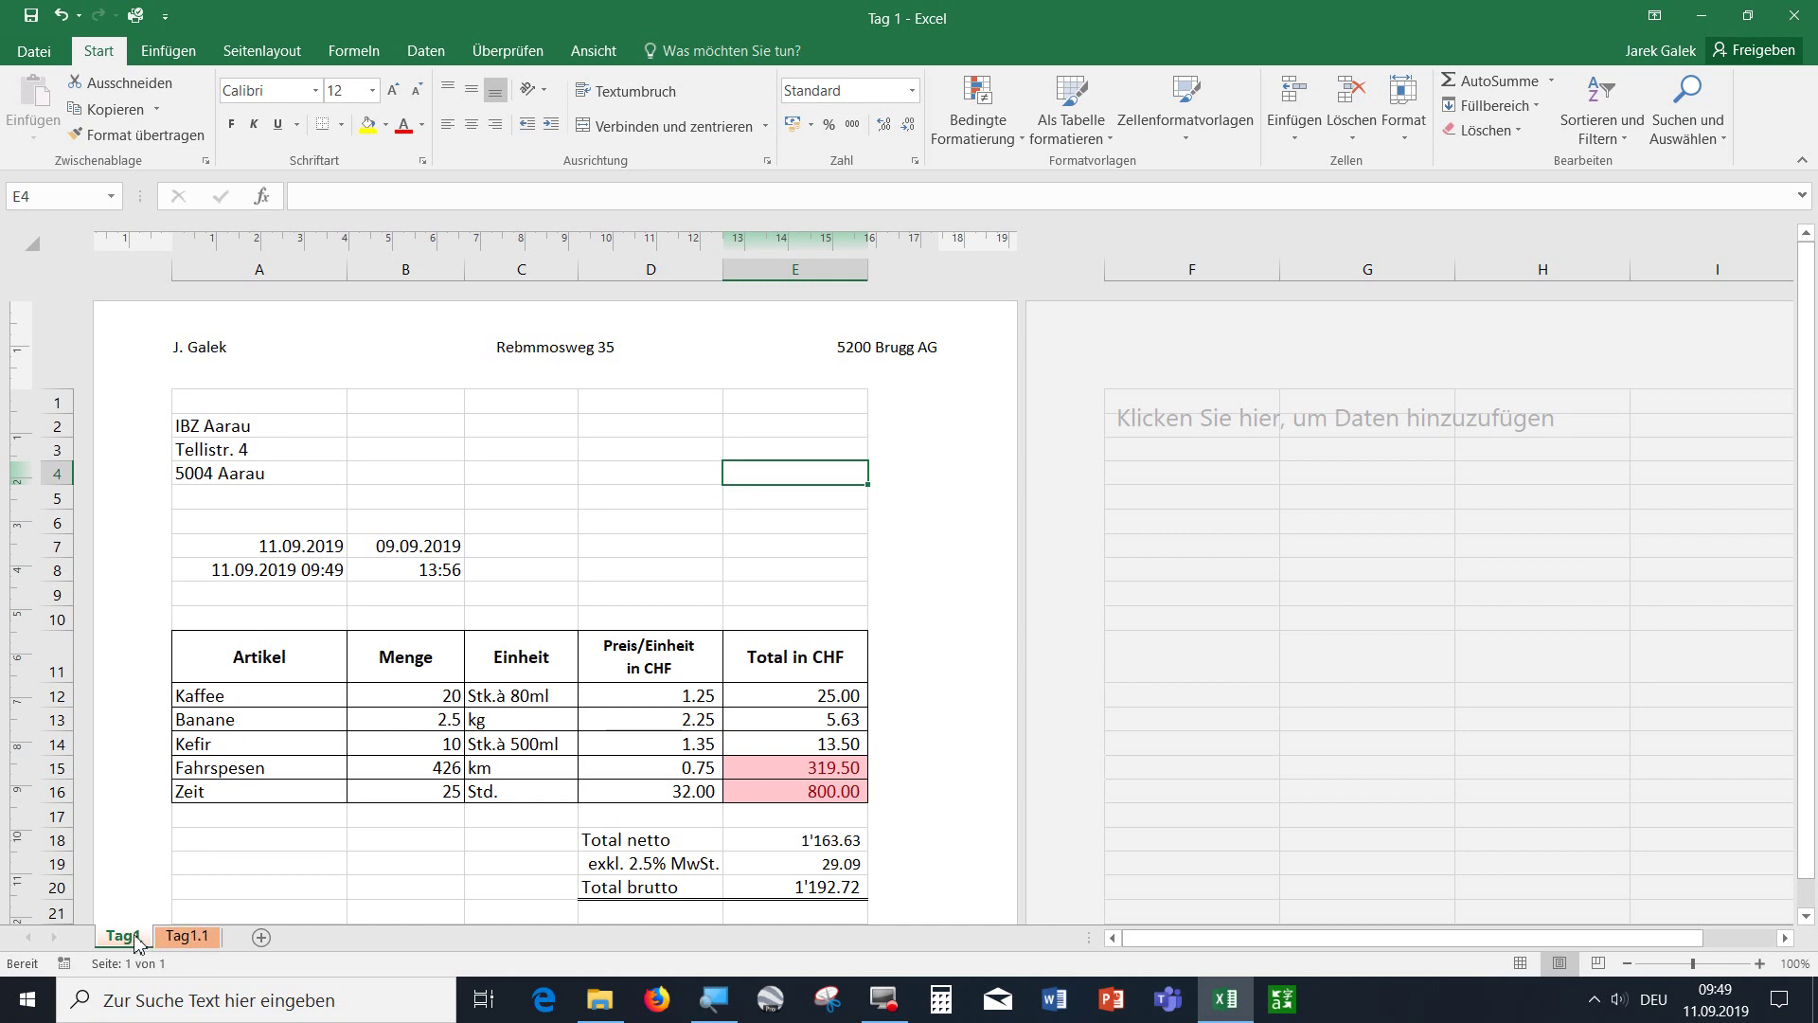
Copy the Tag1 invoice block A2:E20 and add a new empty sheet, Tabelle2
mouse_move(213, 427)
mouse_down()
mouse_move(556, 761)
mouse_move(803, 890)
mouse_up()
key(ctrl+c)
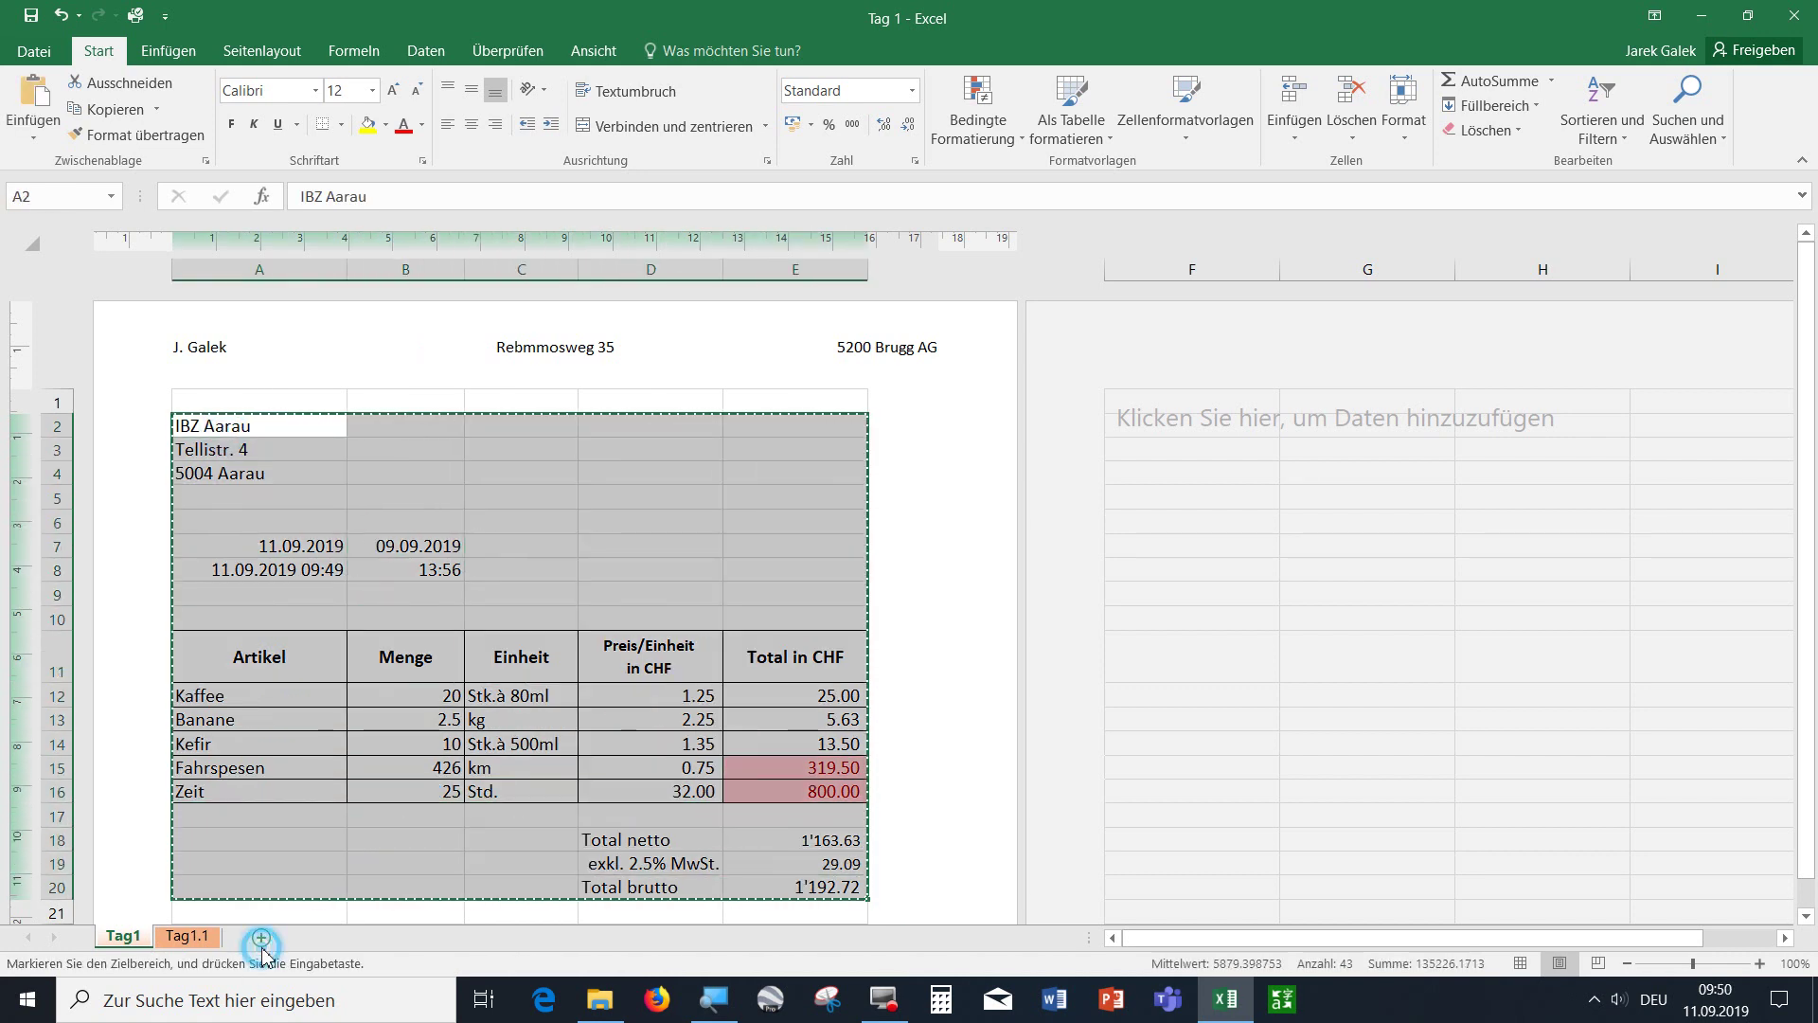
click(261, 938)
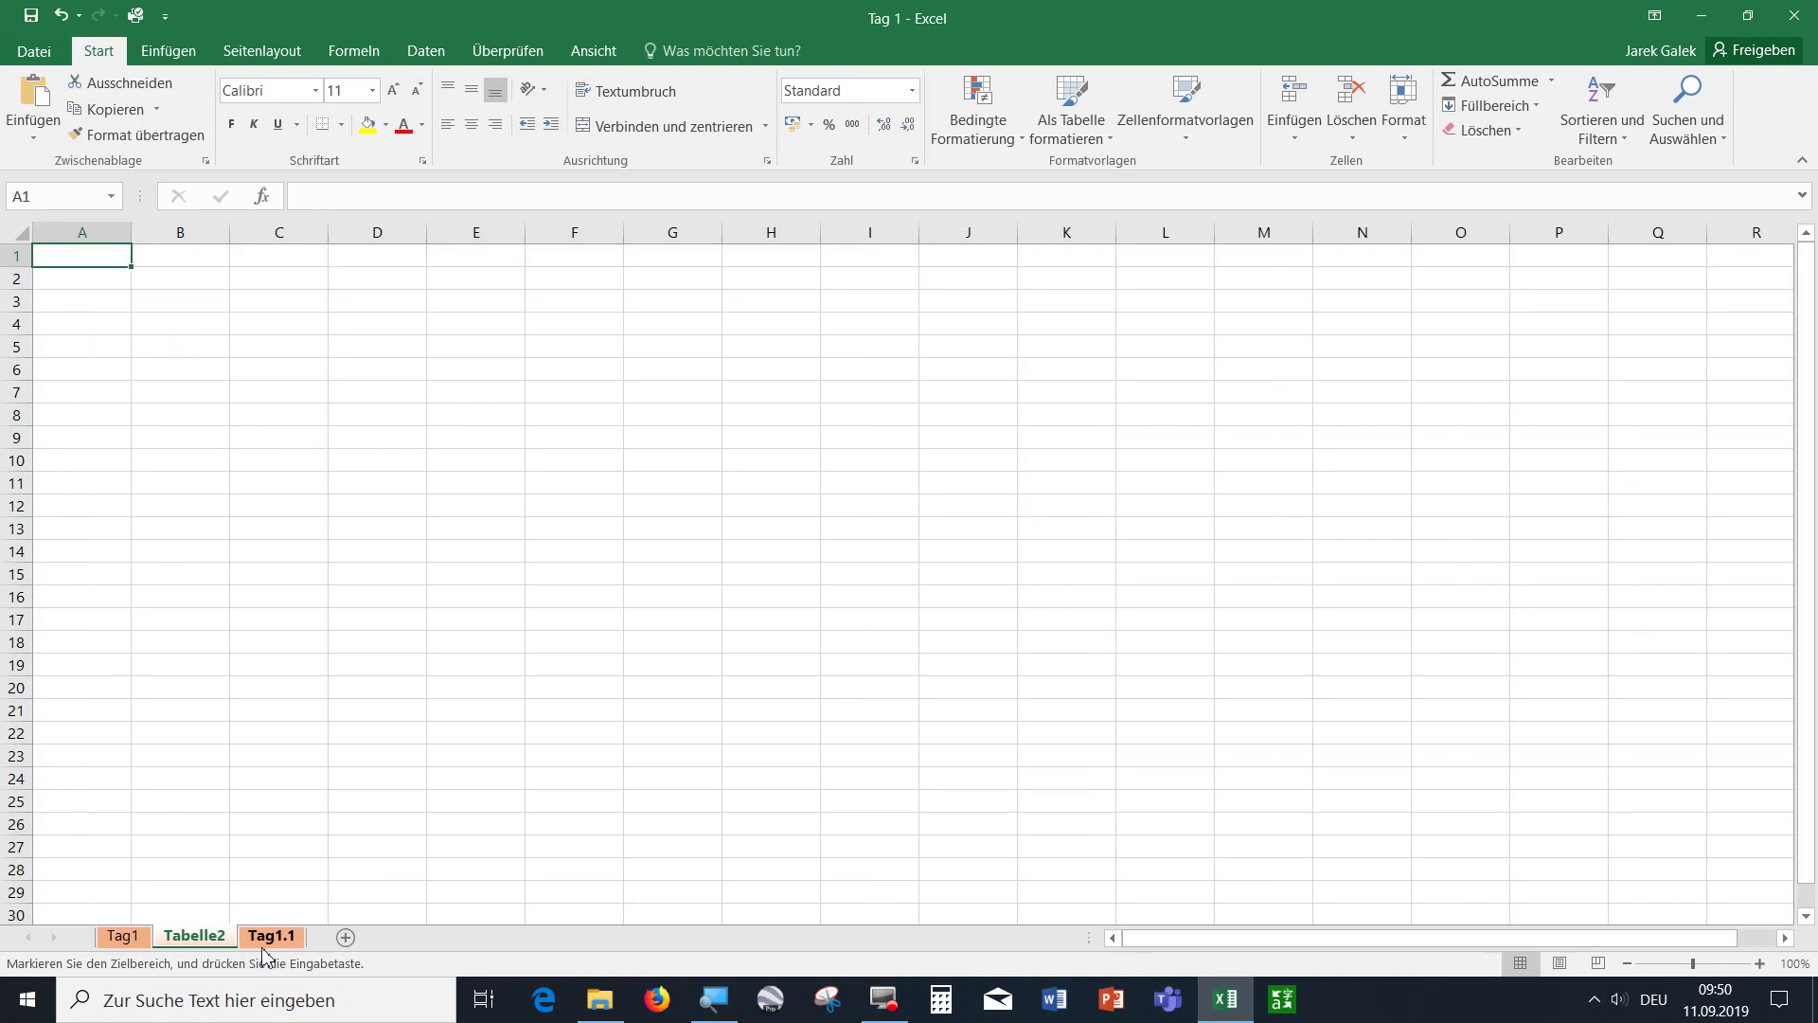
Paste the copied invoice into Tabelle2 at A5 as formulas only, e.g. E17 =B17*D17
click(79, 303)
click(77, 345)
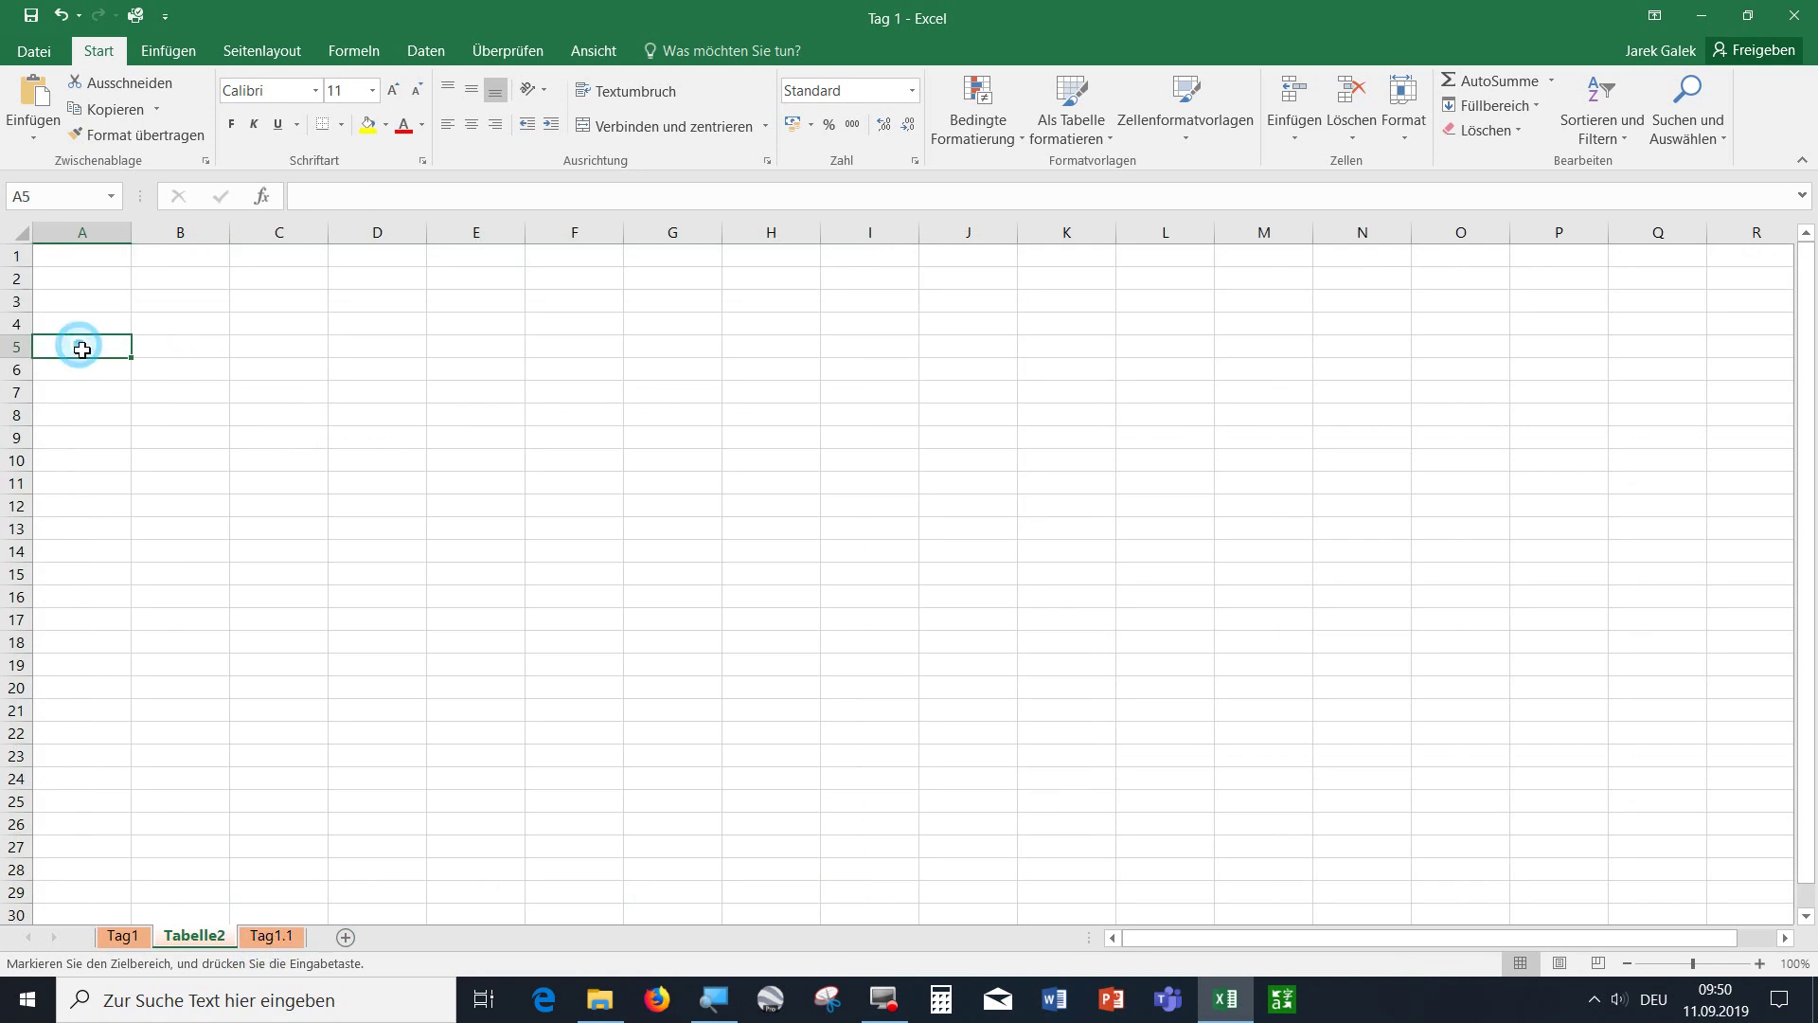
click(35, 140)
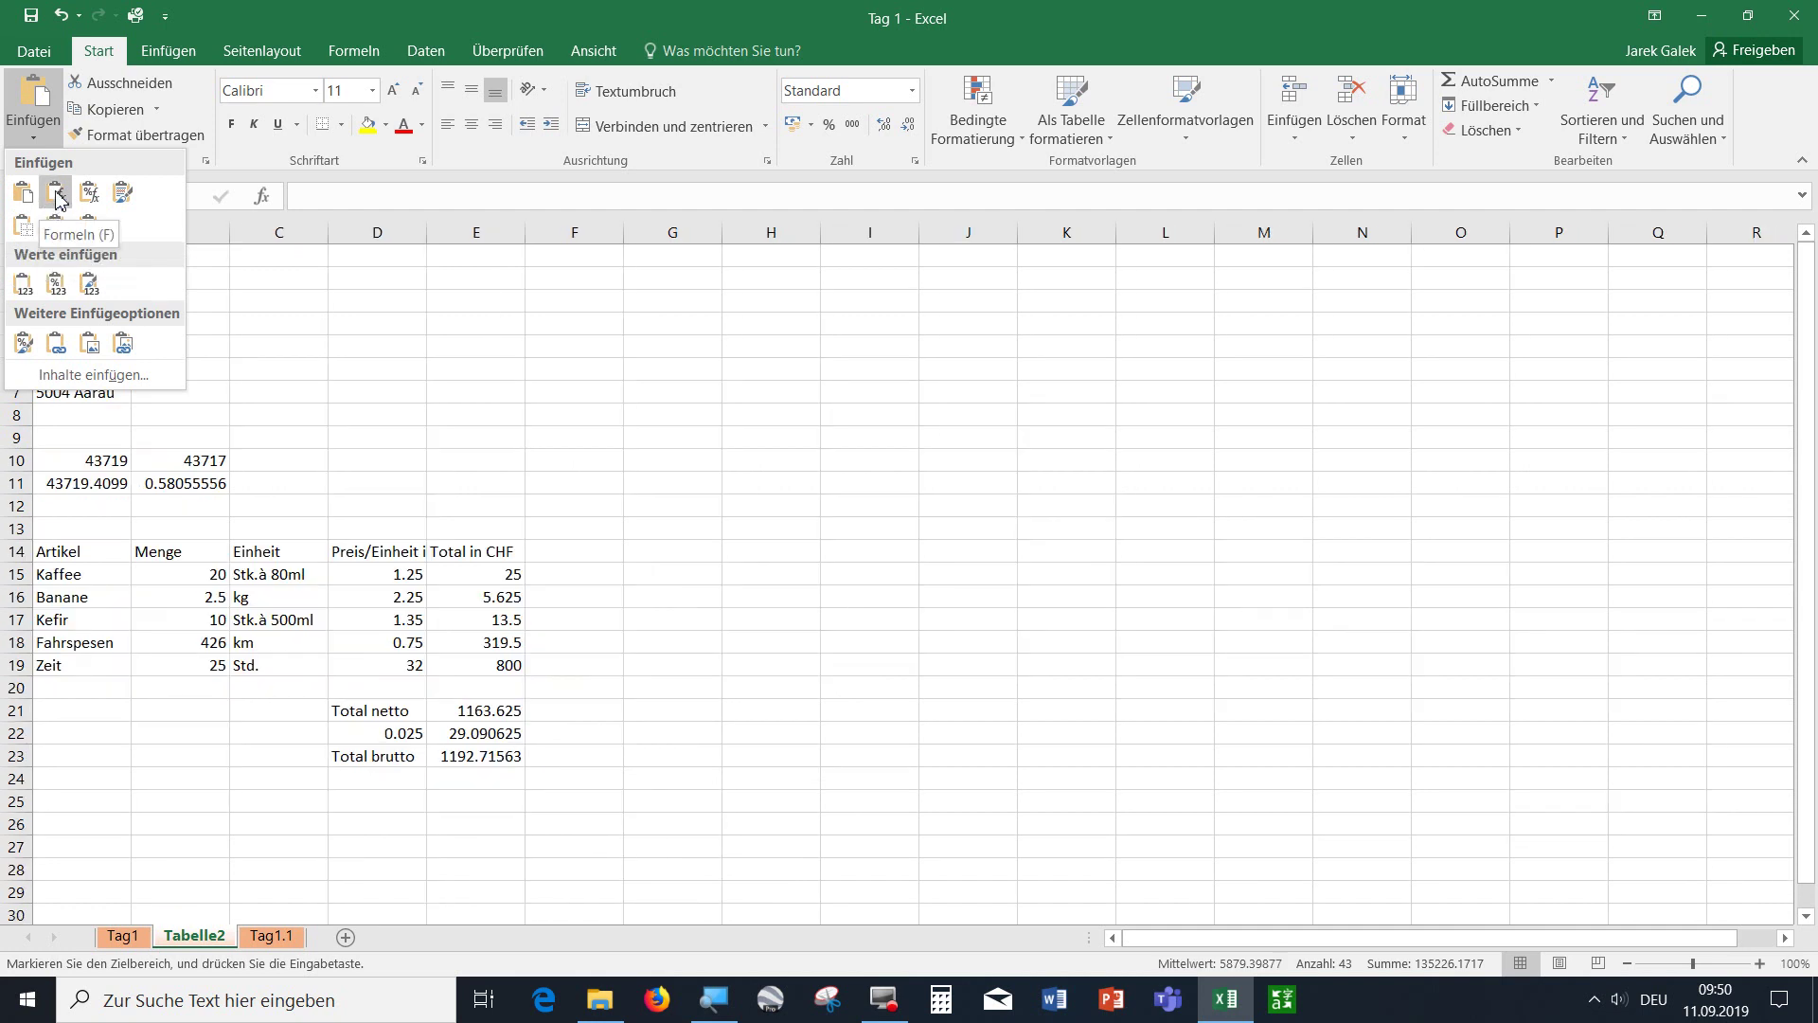
click(56, 194)
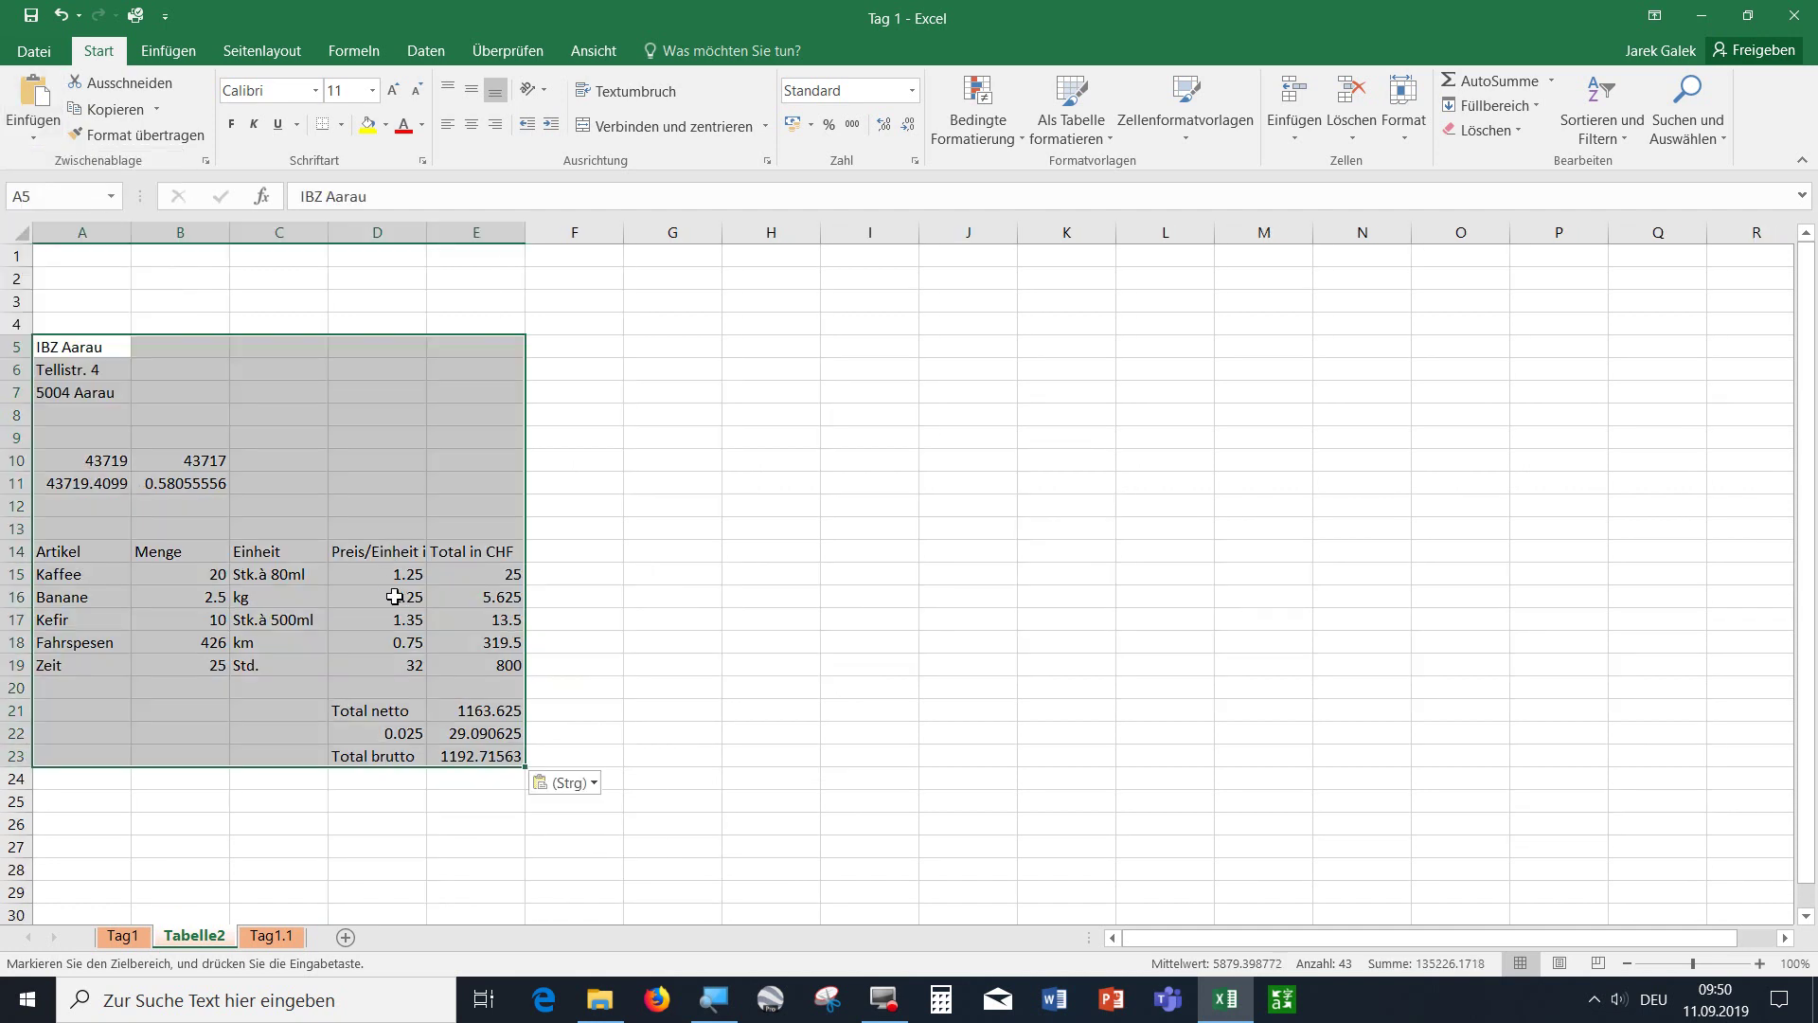
click(395, 597)
click(478, 620)
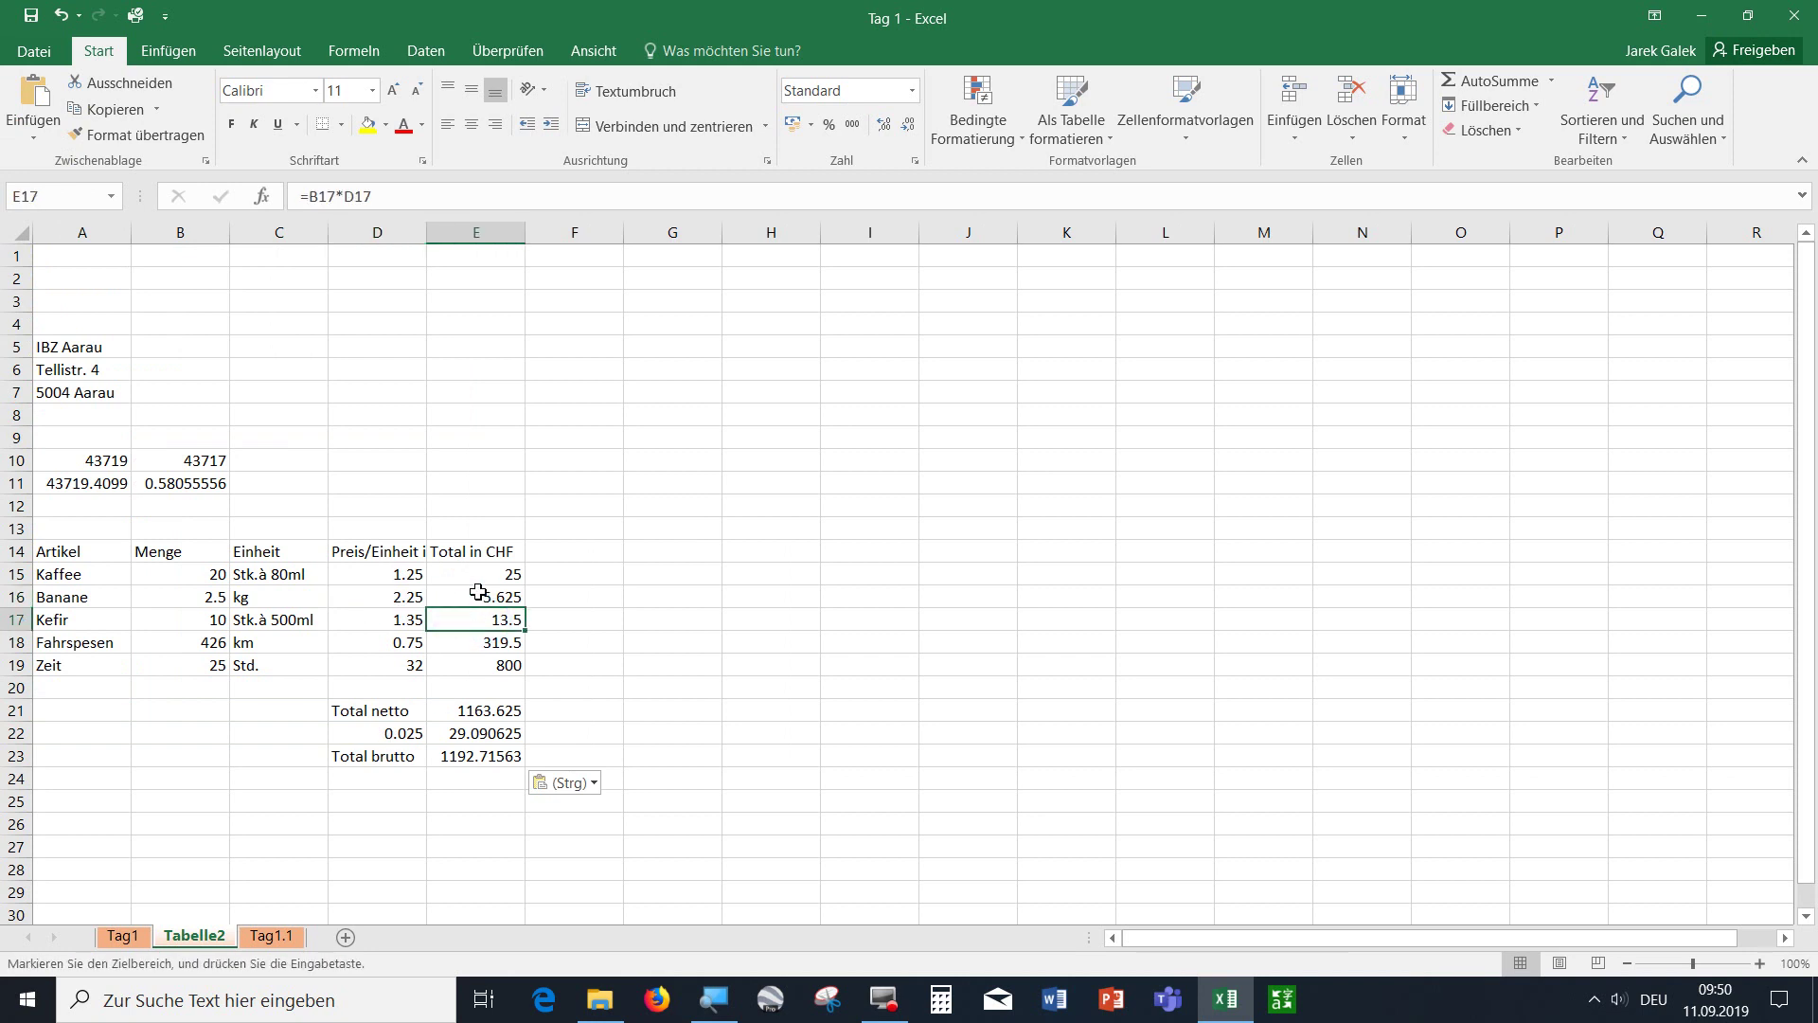
Clear the pasted totals in E15:E23, the dates in A10:B11 and the 0.025 rate in D22
drag(479, 574, 490, 756)
key(Delete)
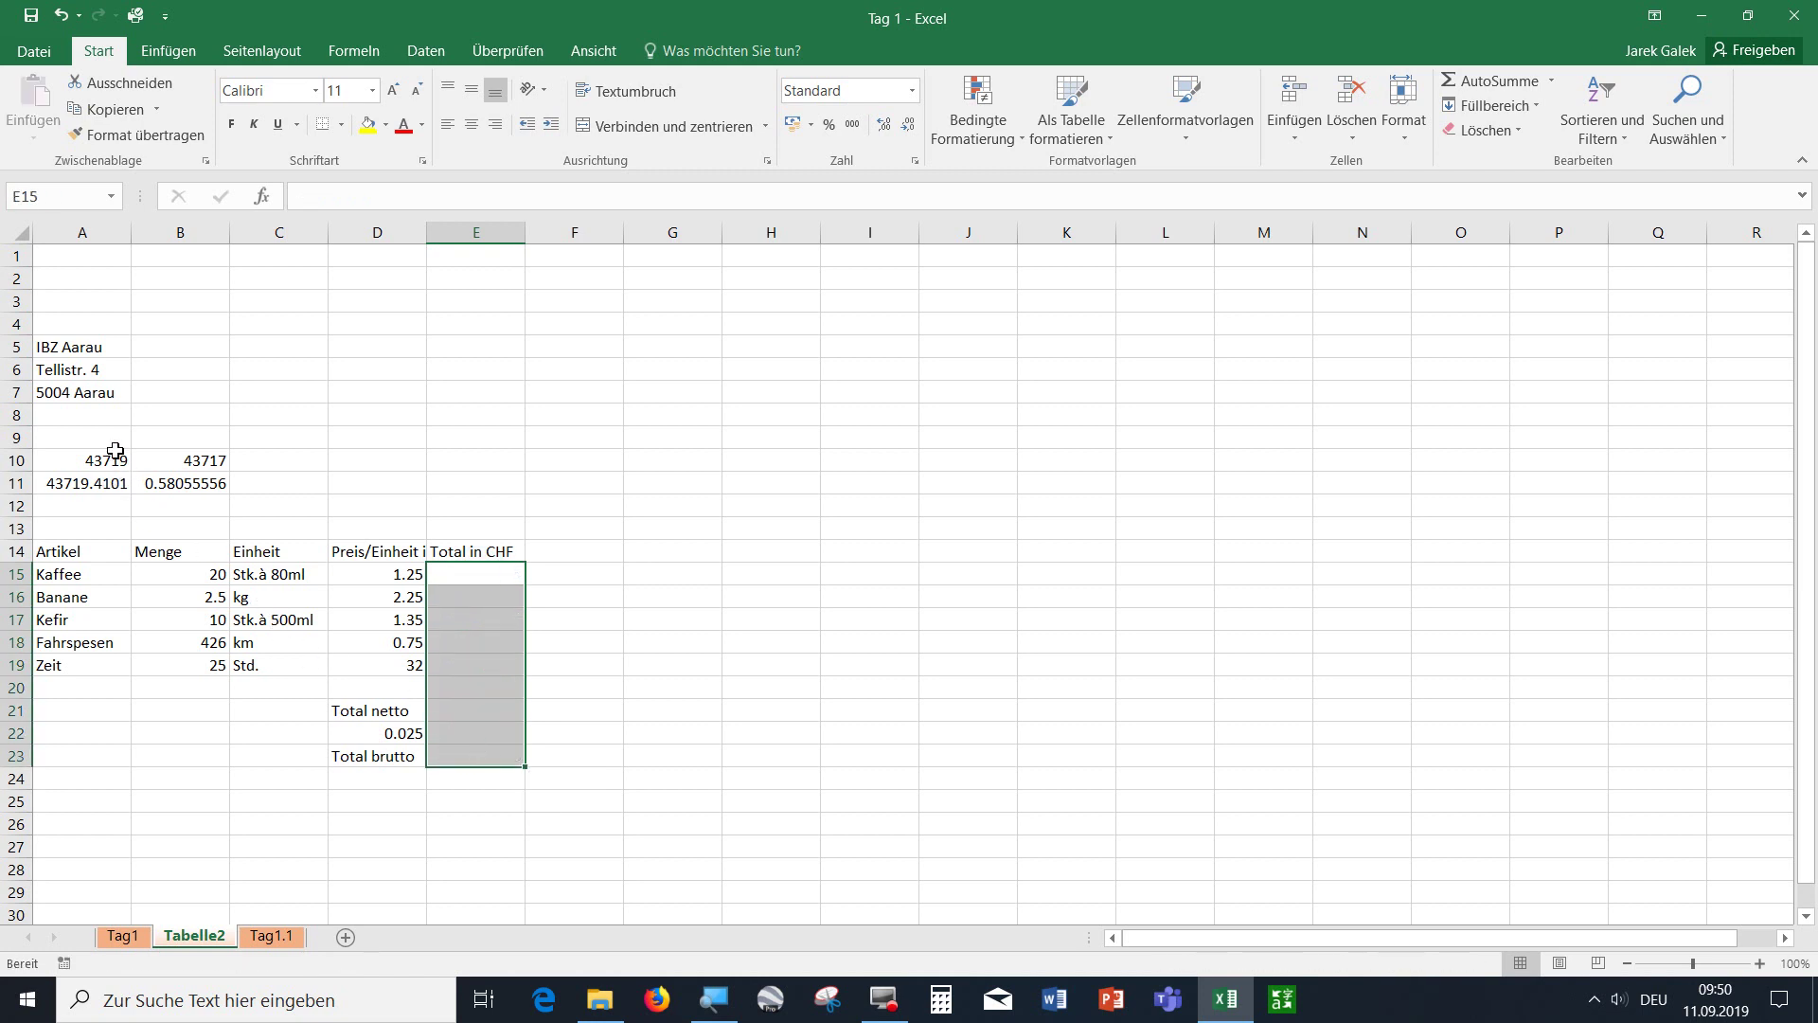
drag(115, 456, 190, 483)
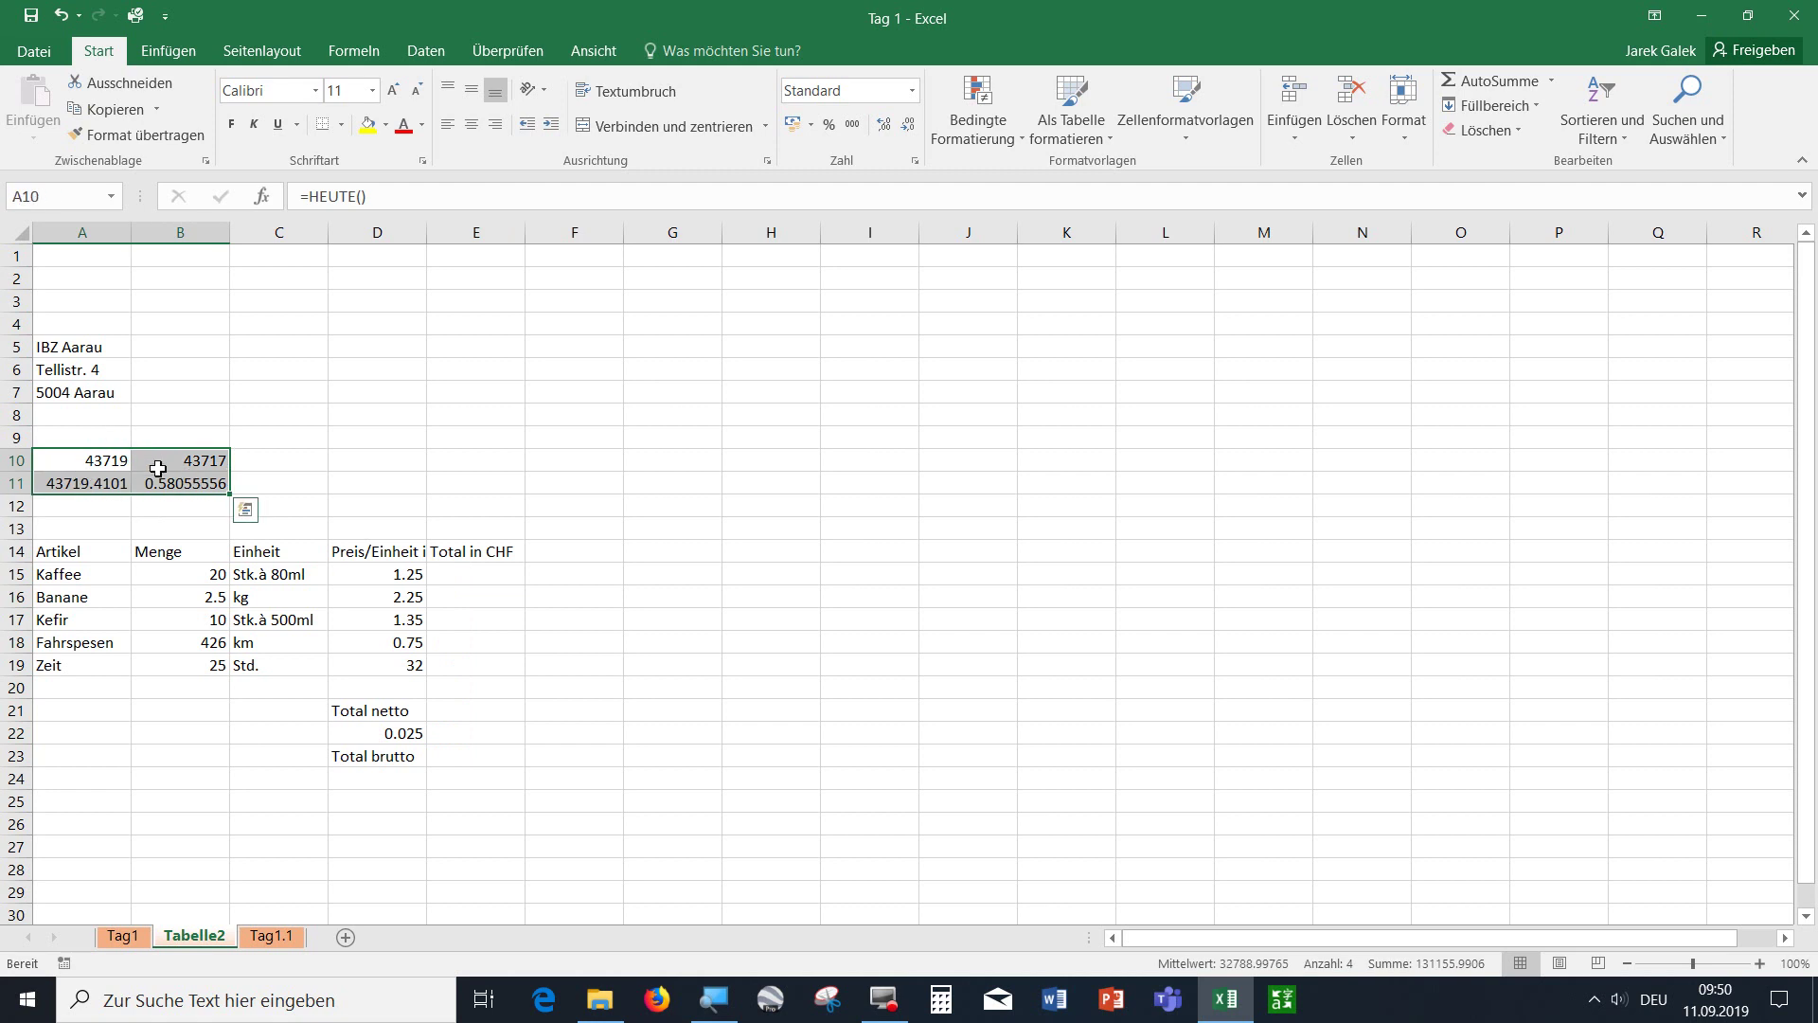
key(Delete)
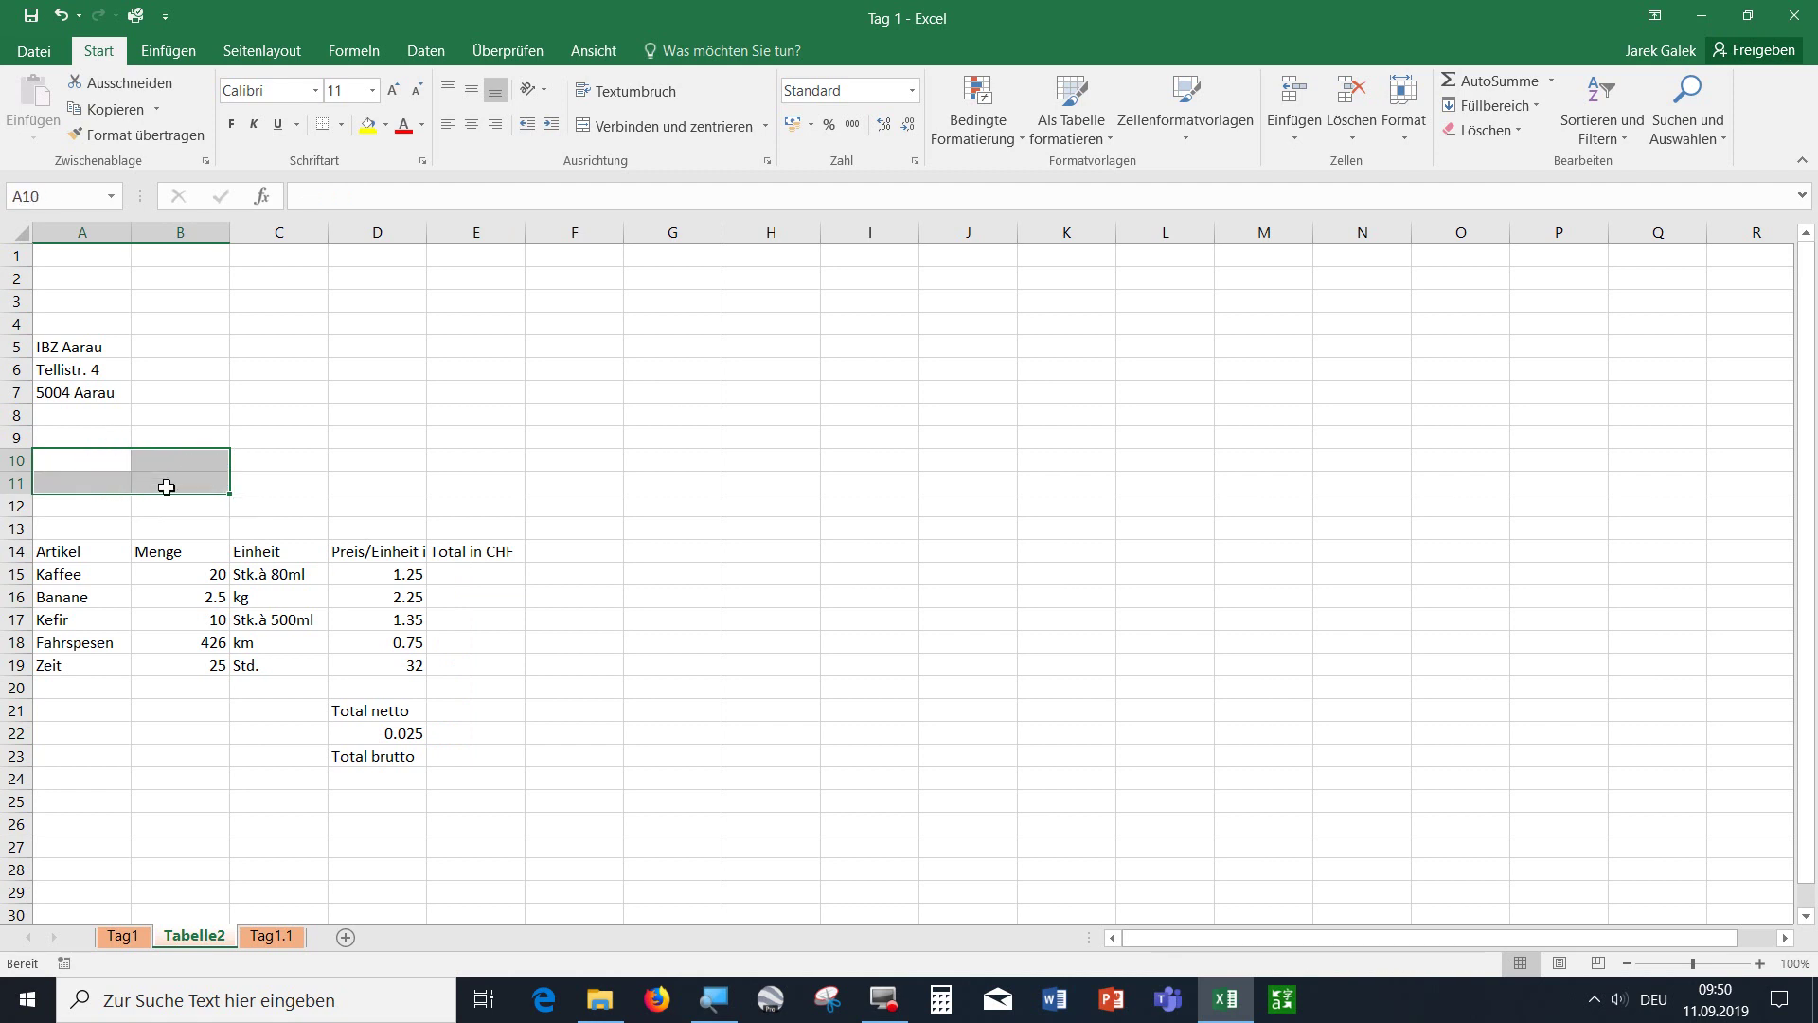
click(381, 734)
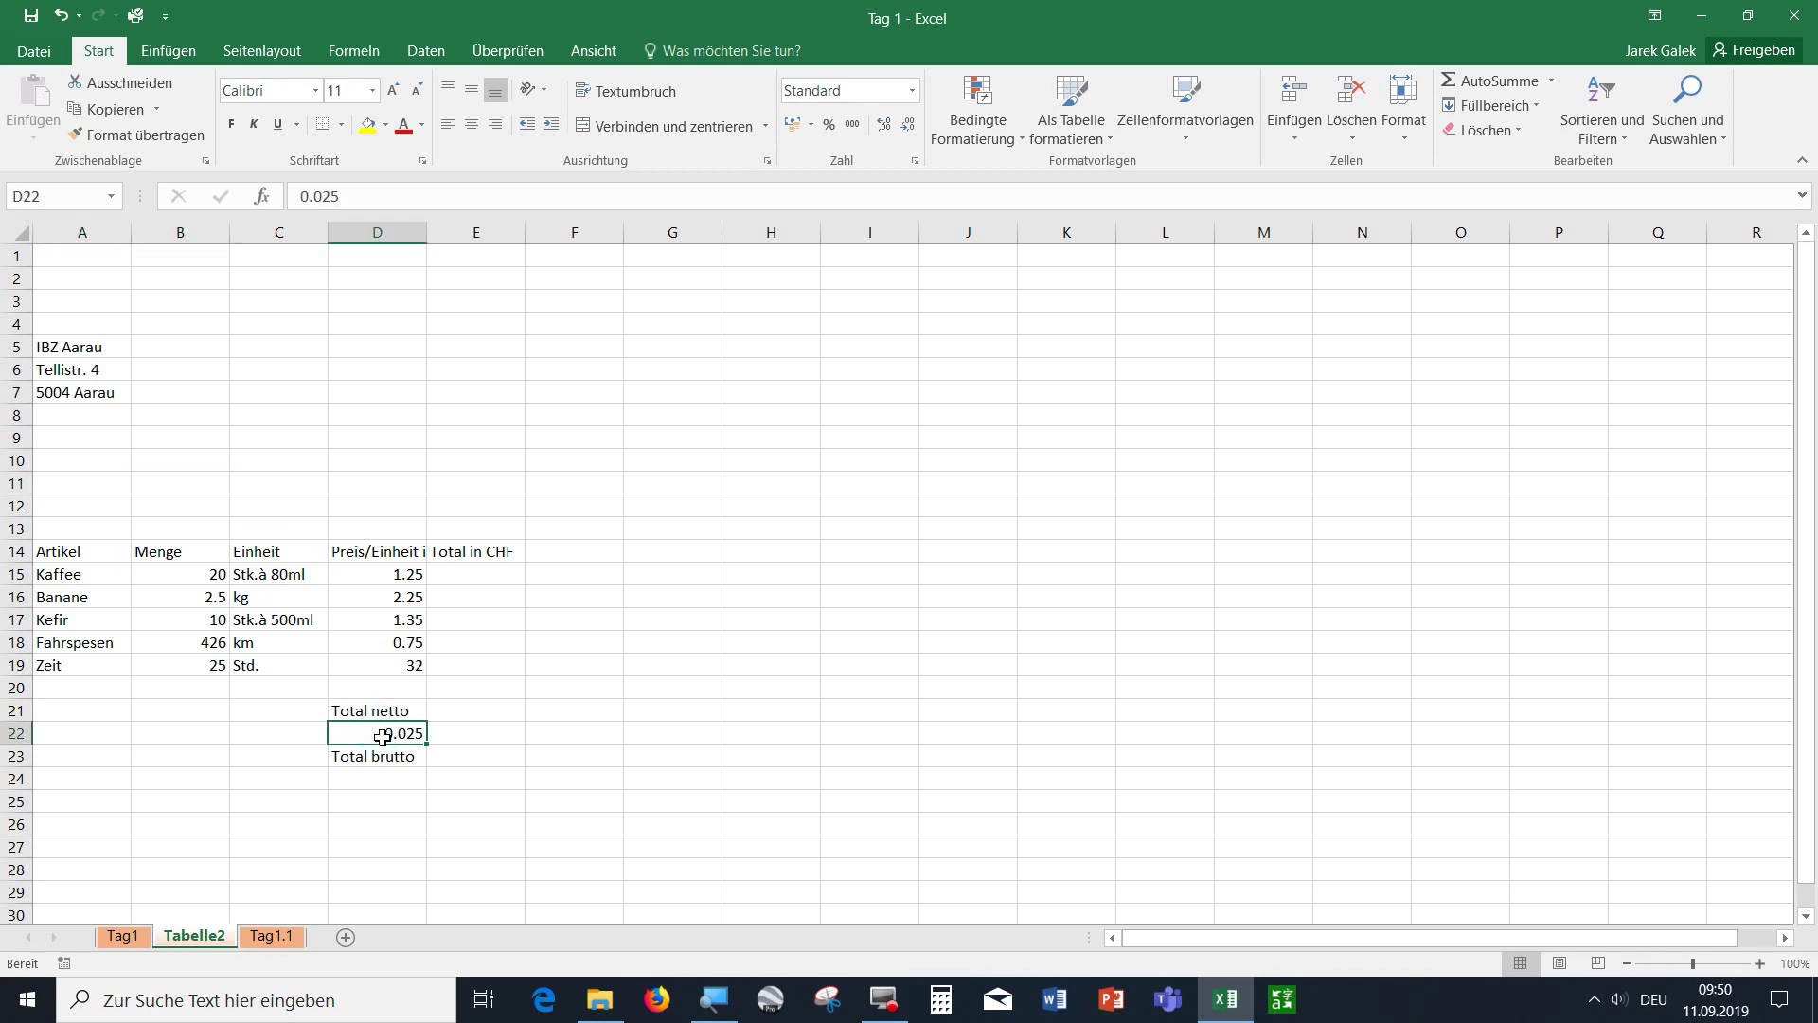
key(Delete)
click(521, 692)
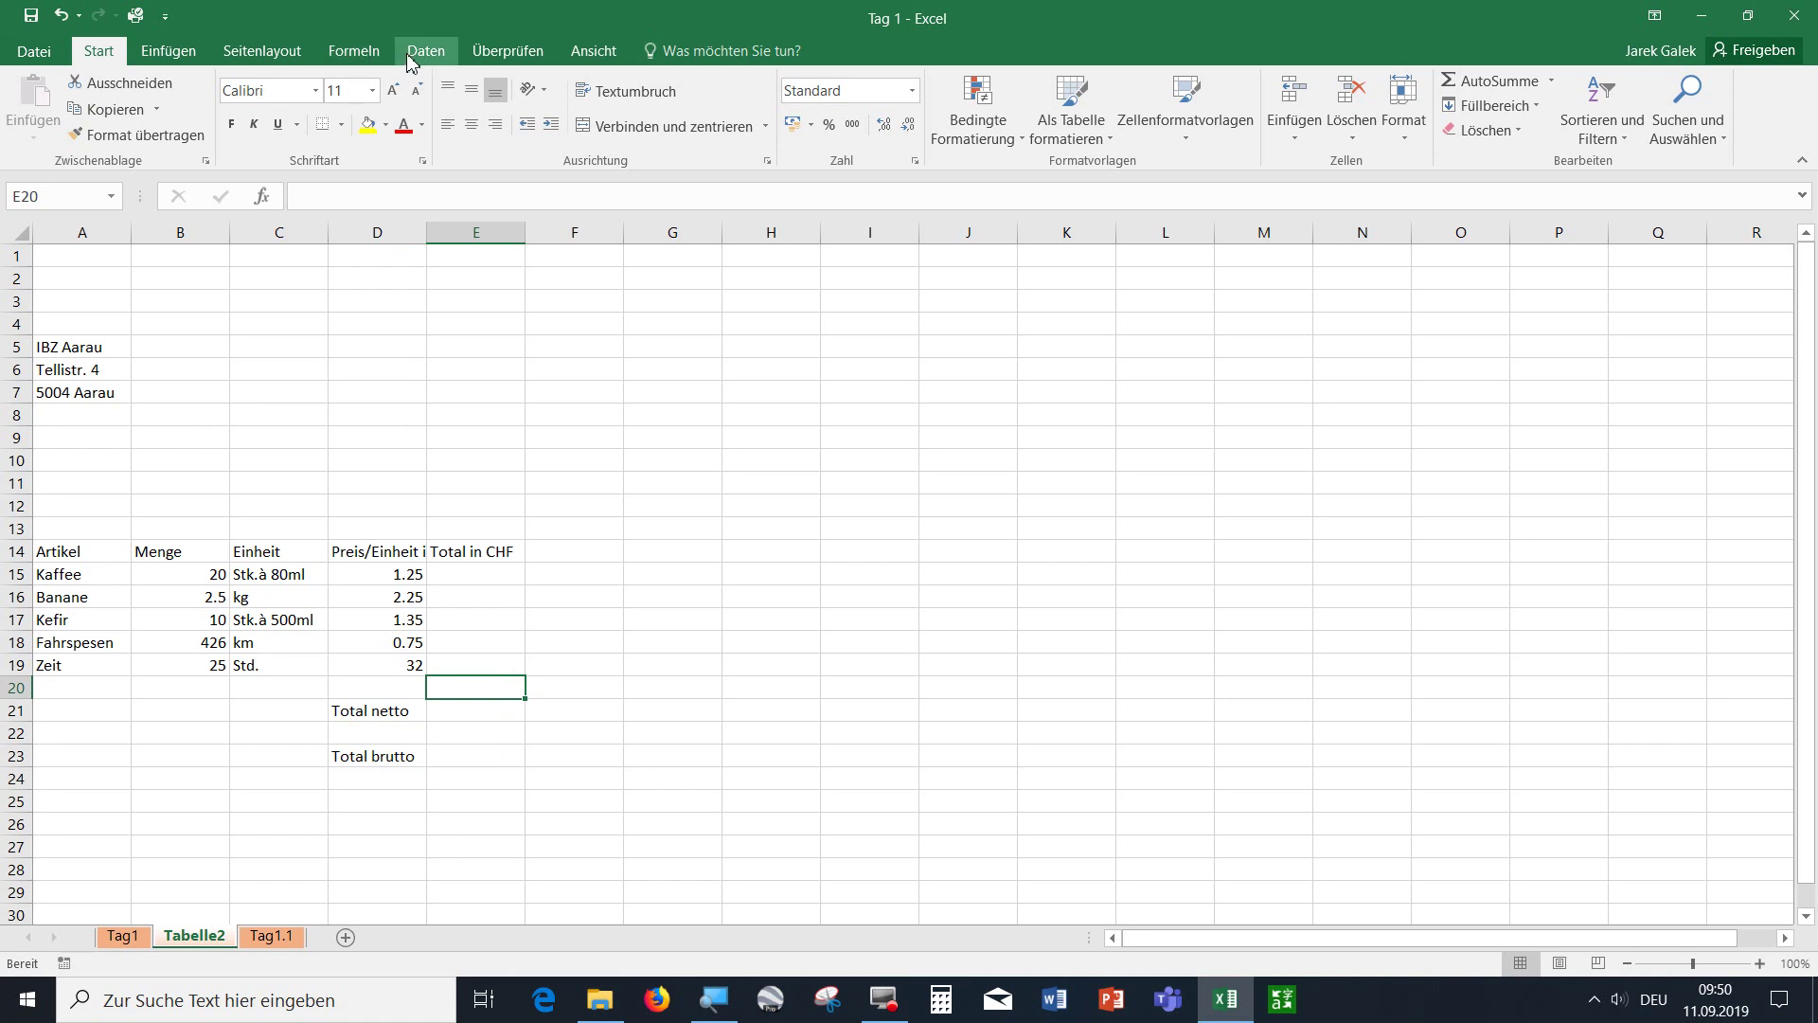
Set Tabelle2's custom page margins to 3 cm at the top and 1.5 cm on the left
click(263, 53)
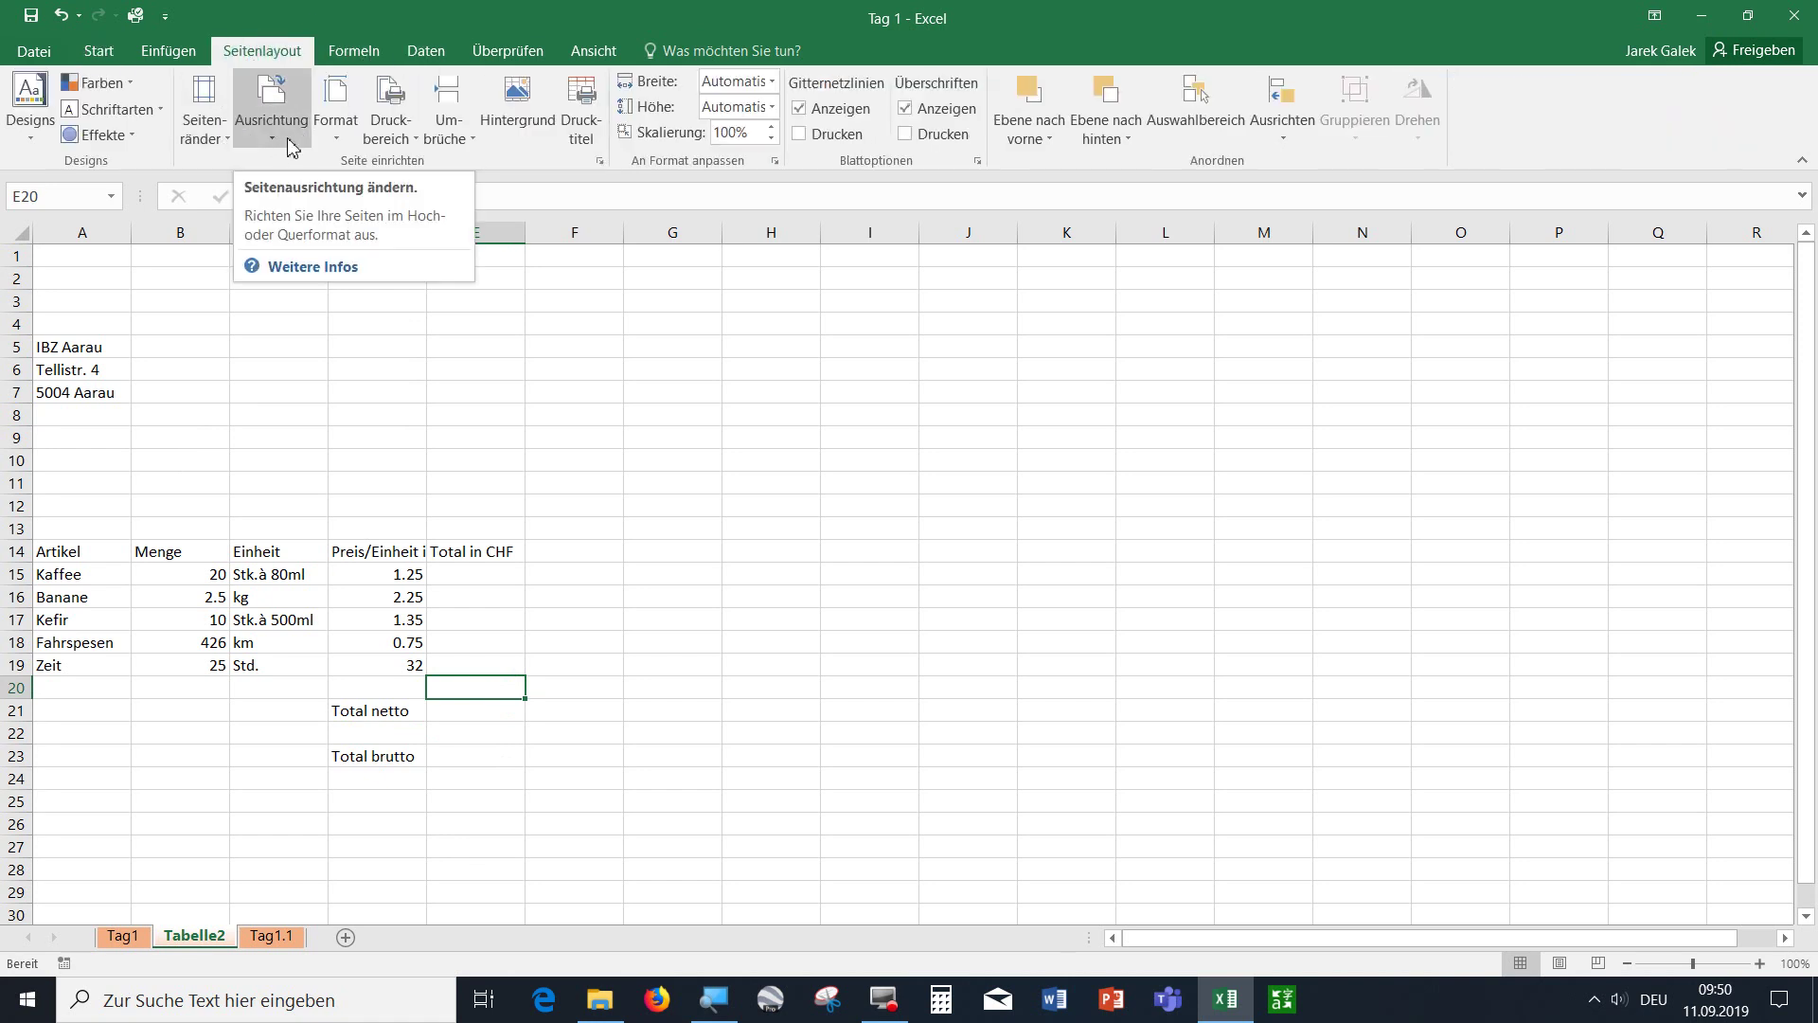
click(204, 133)
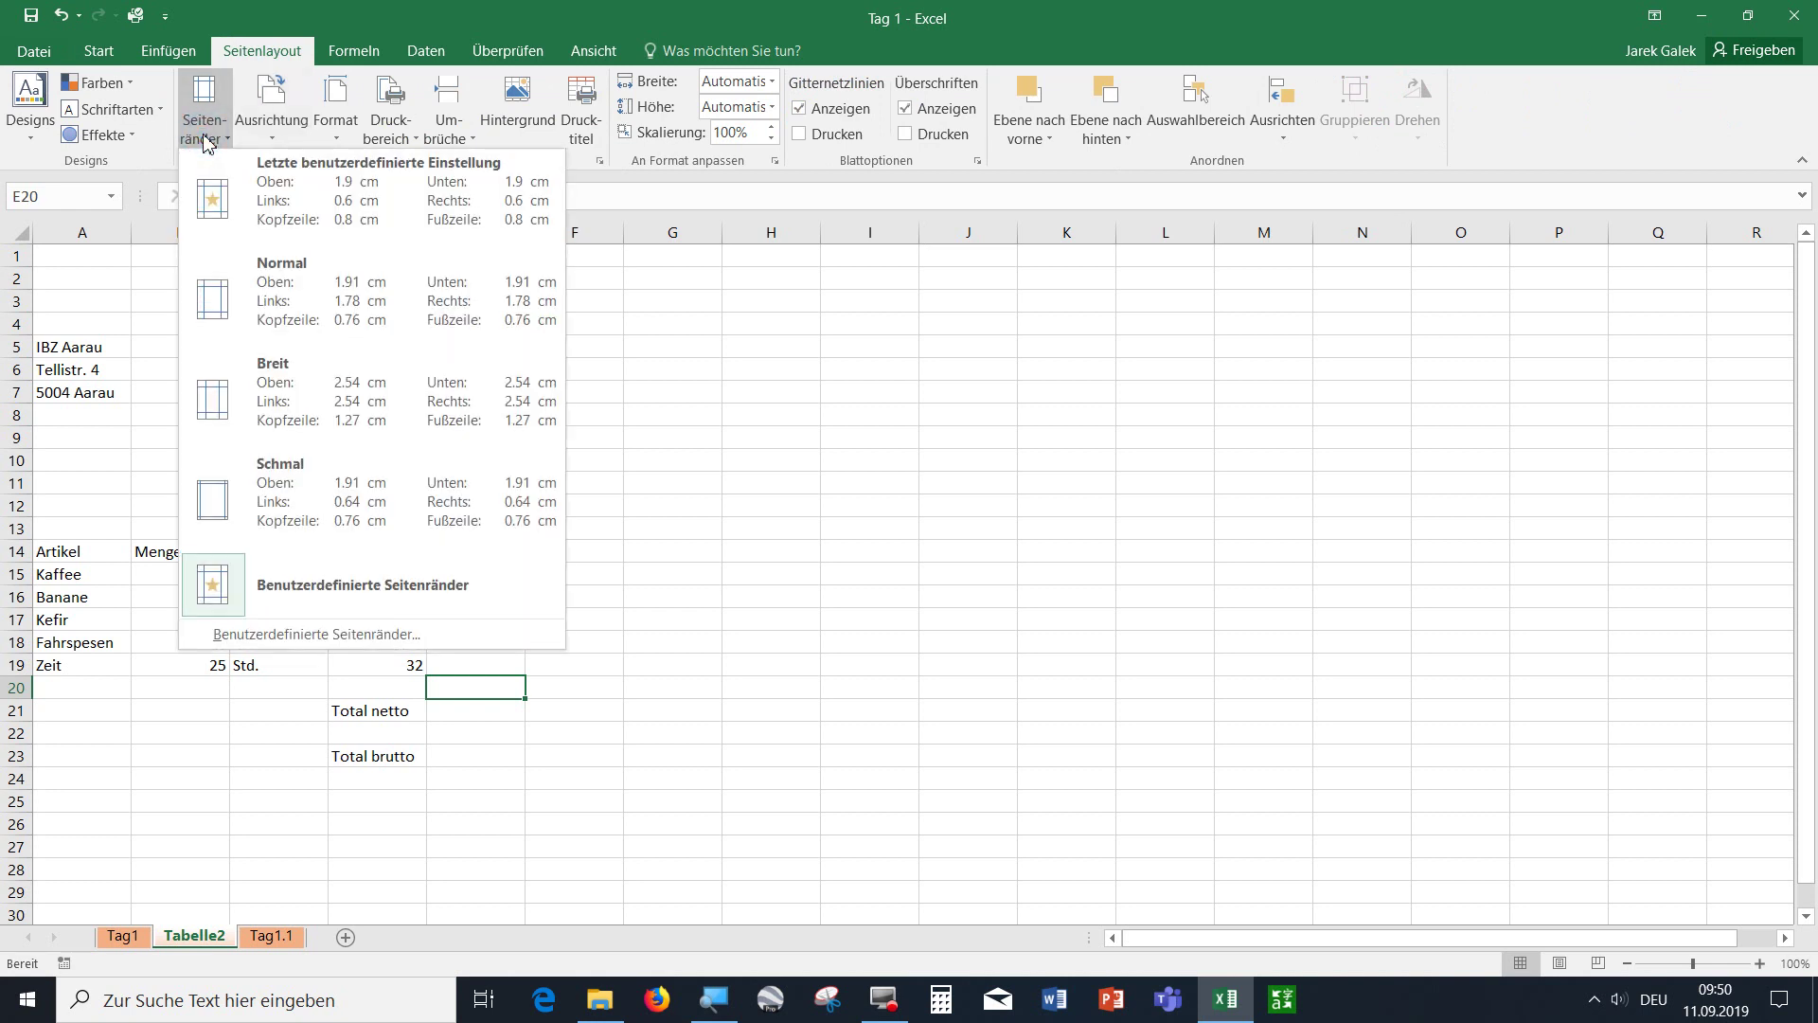
click(339, 635)
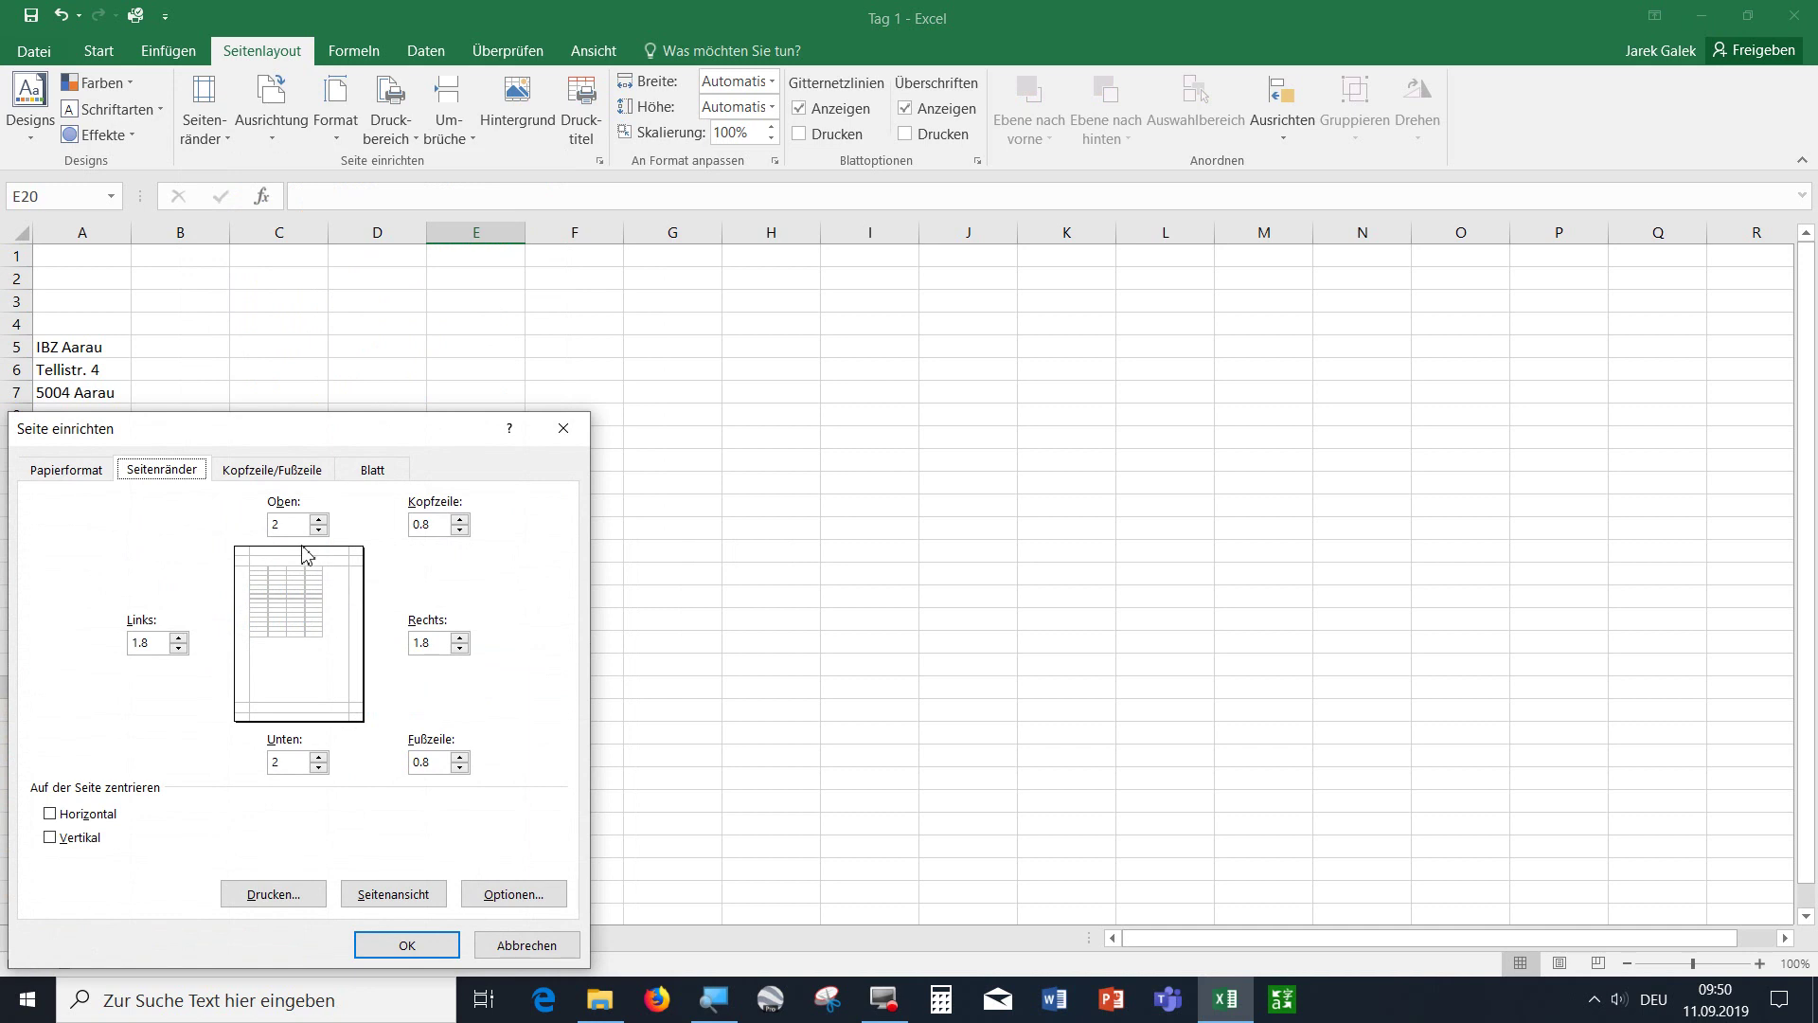
click(293, 526)
click(180, 650)
click(180, 650)
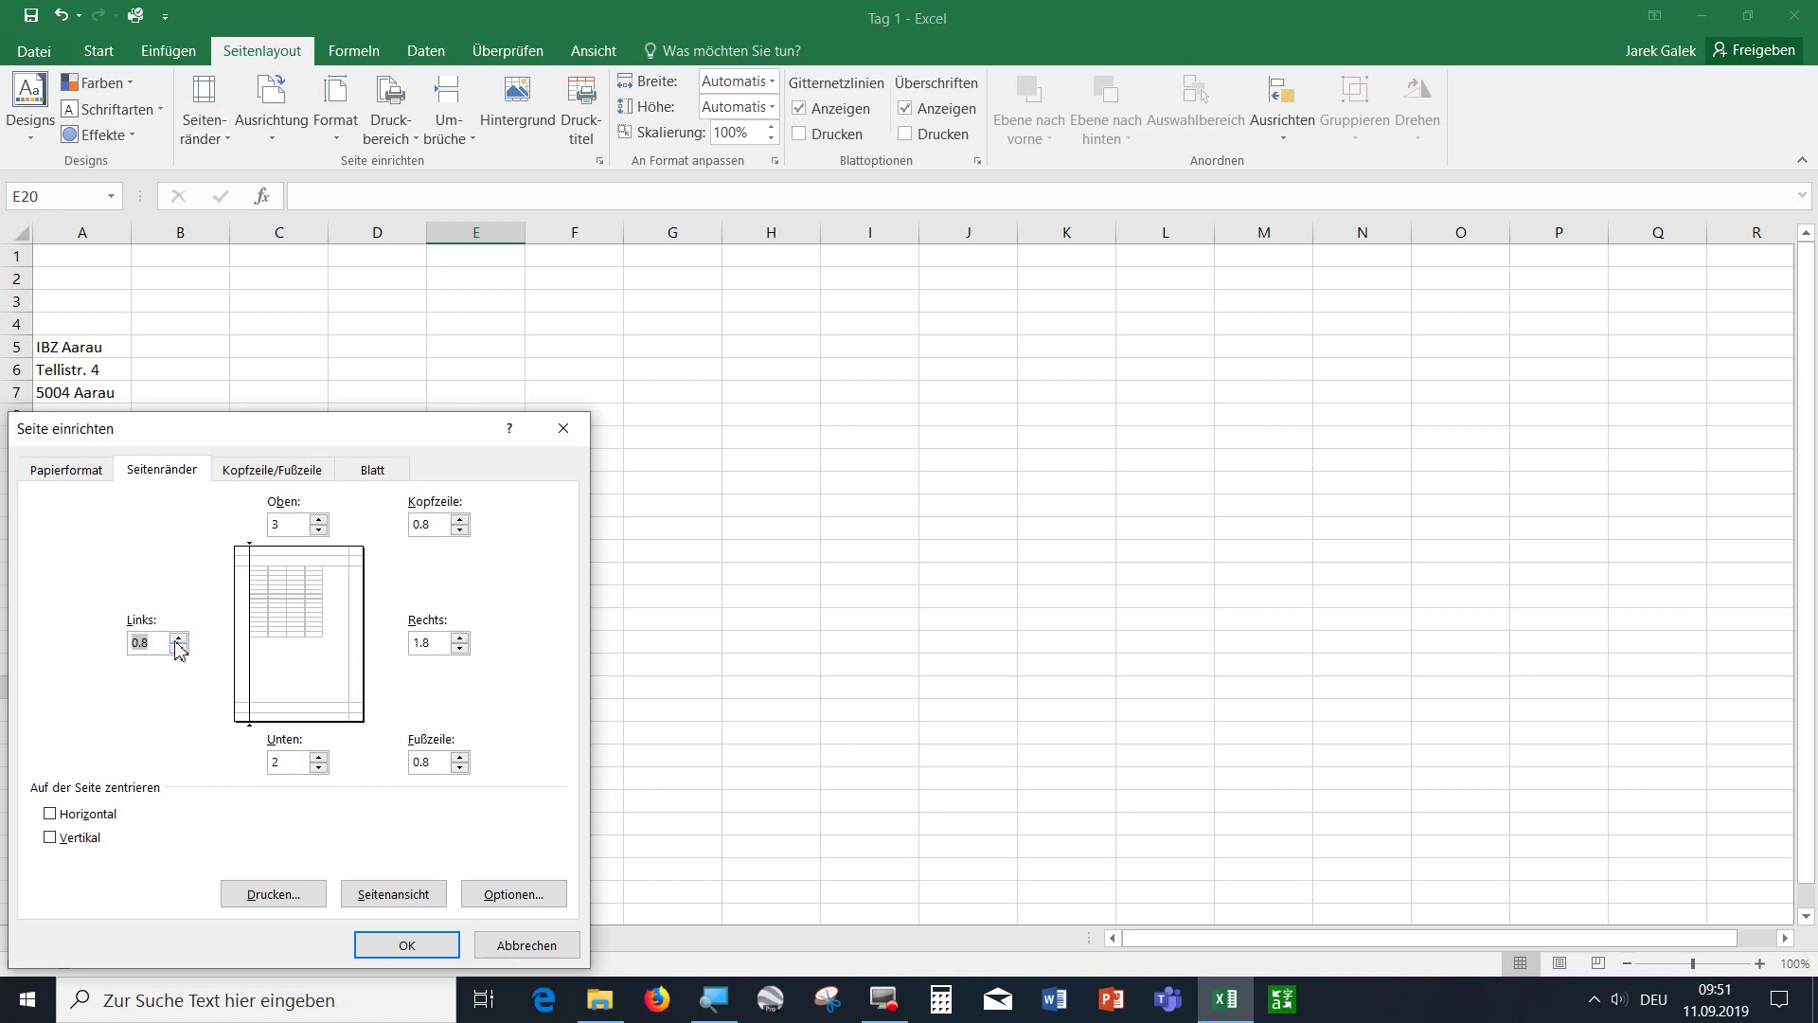
key(Tab)
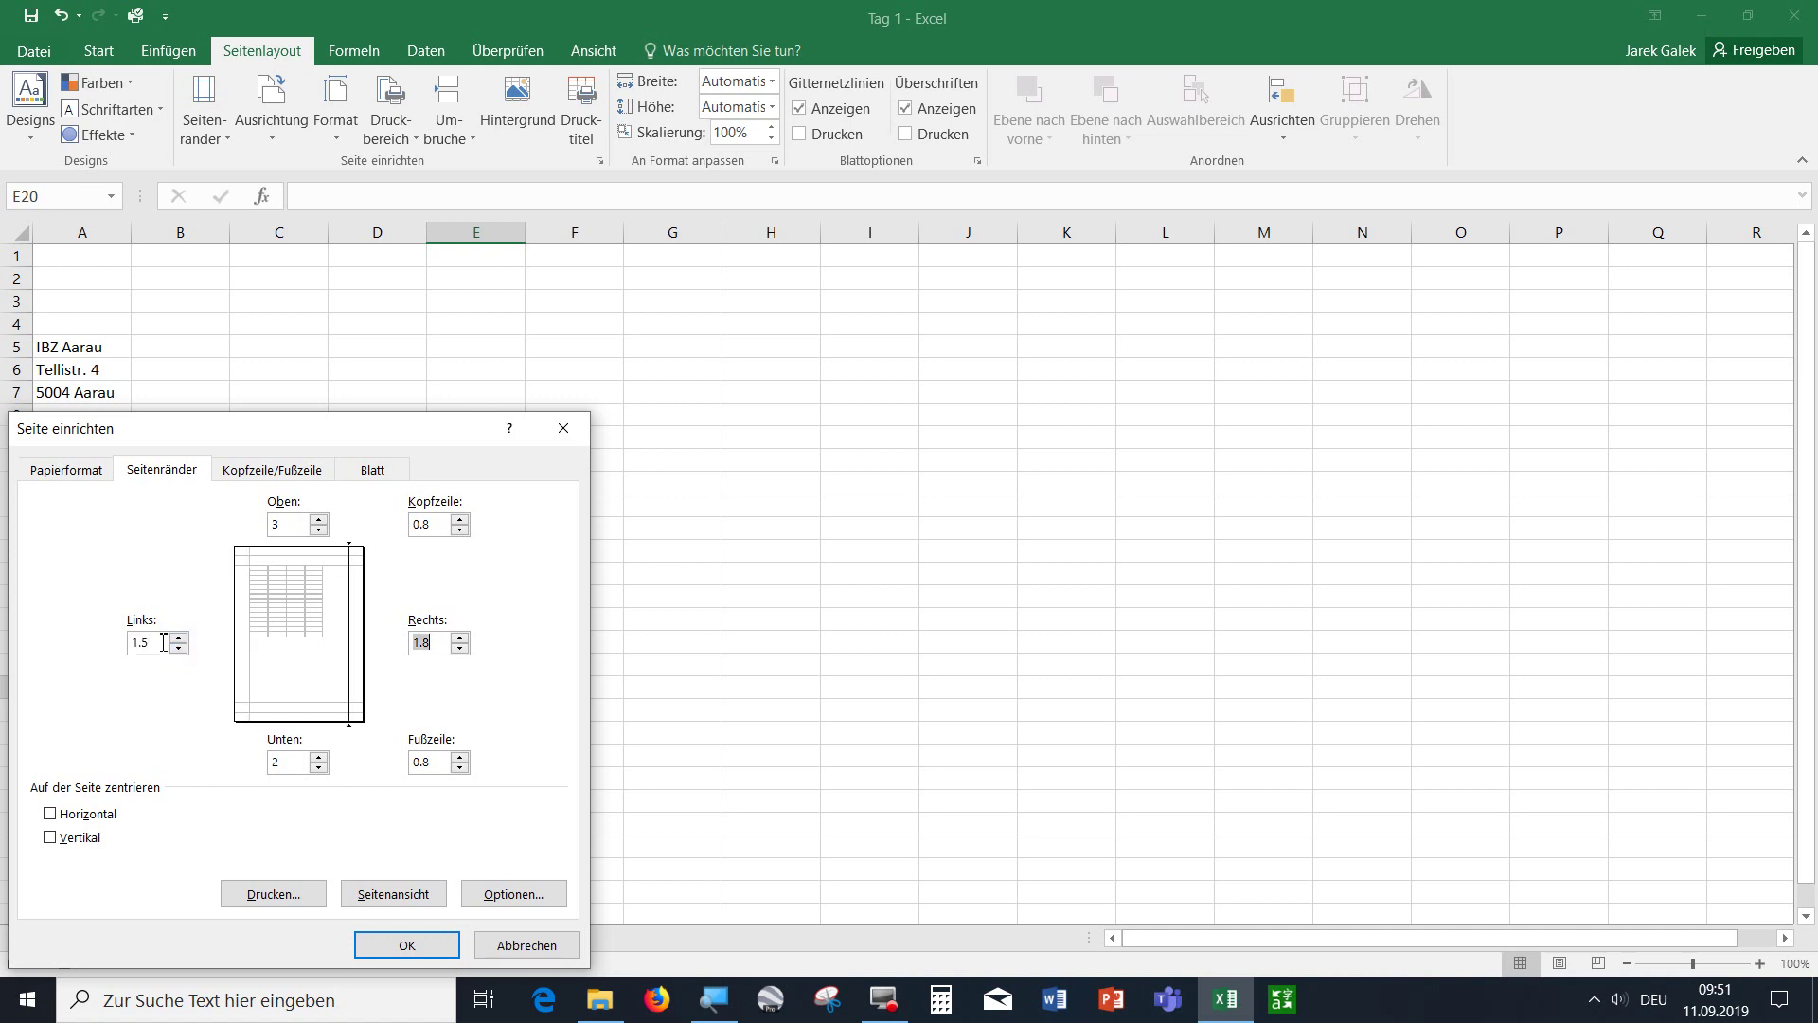
text(1.5)
key(Return)
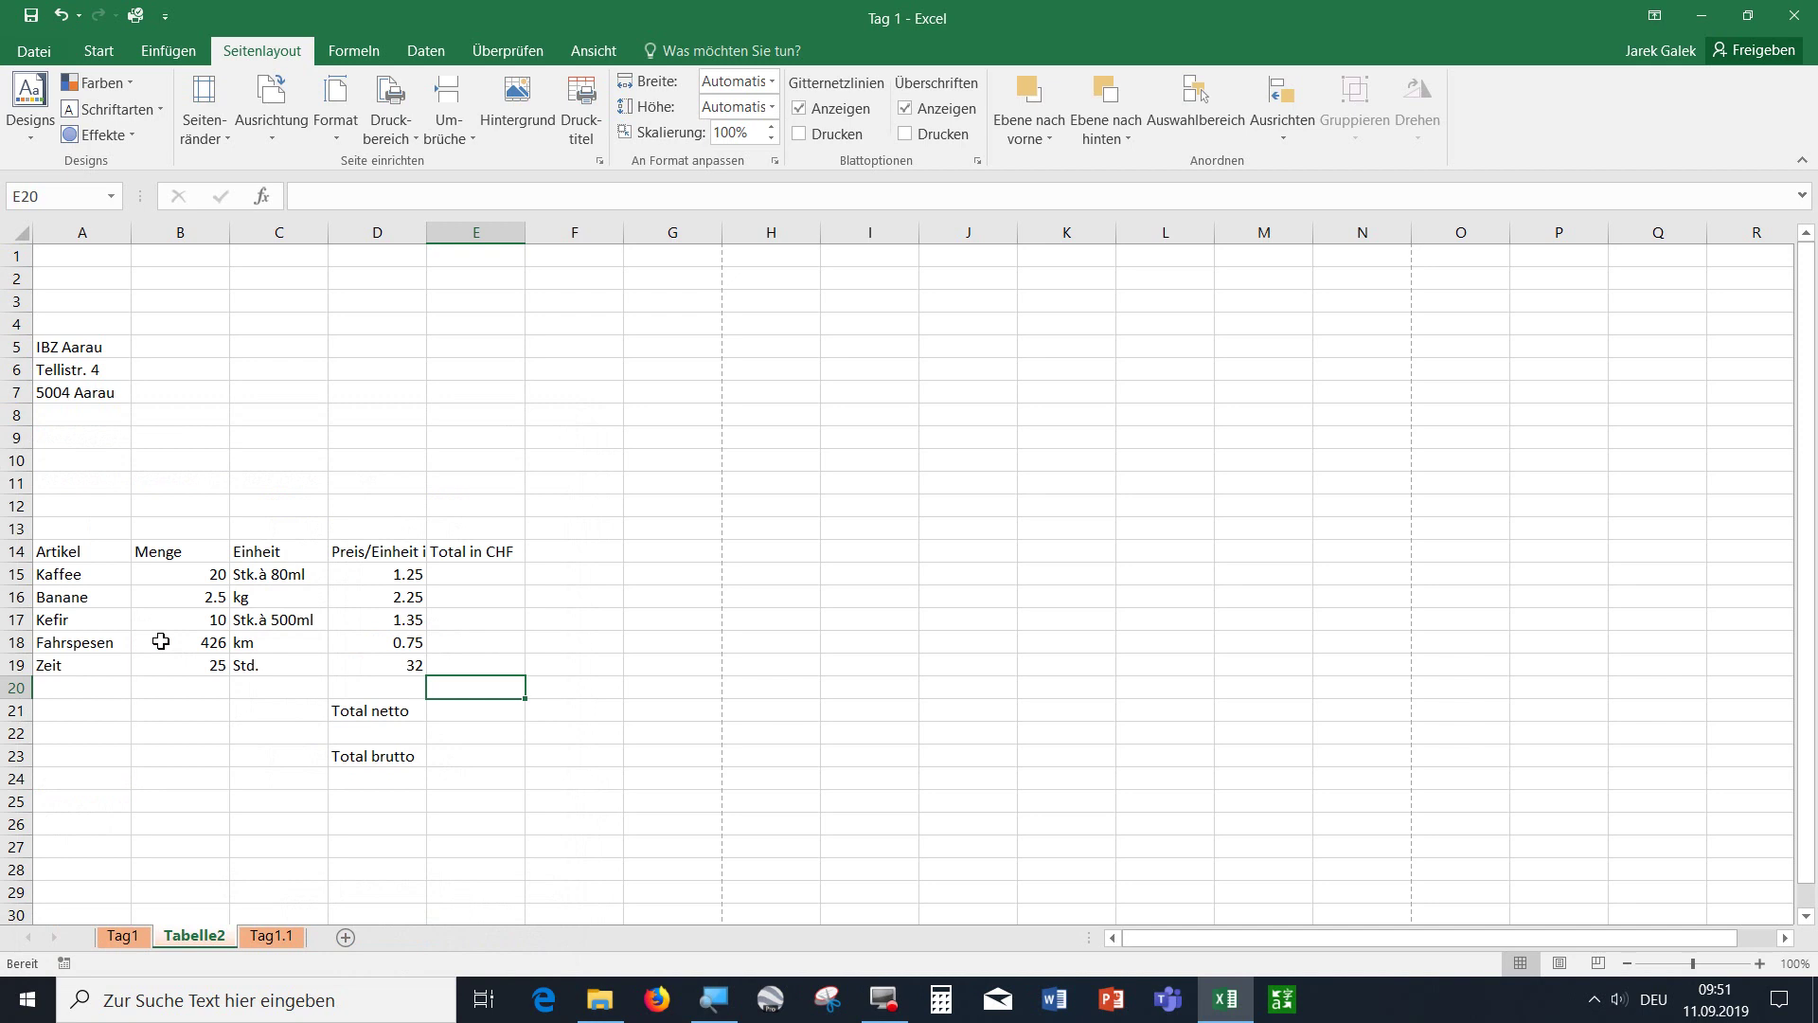
Rename the Tabelle2 sheet tab to 'Tag1.2Demo', leaving its tab colour unchanged
click(204, 939)
double_click(203, 941)
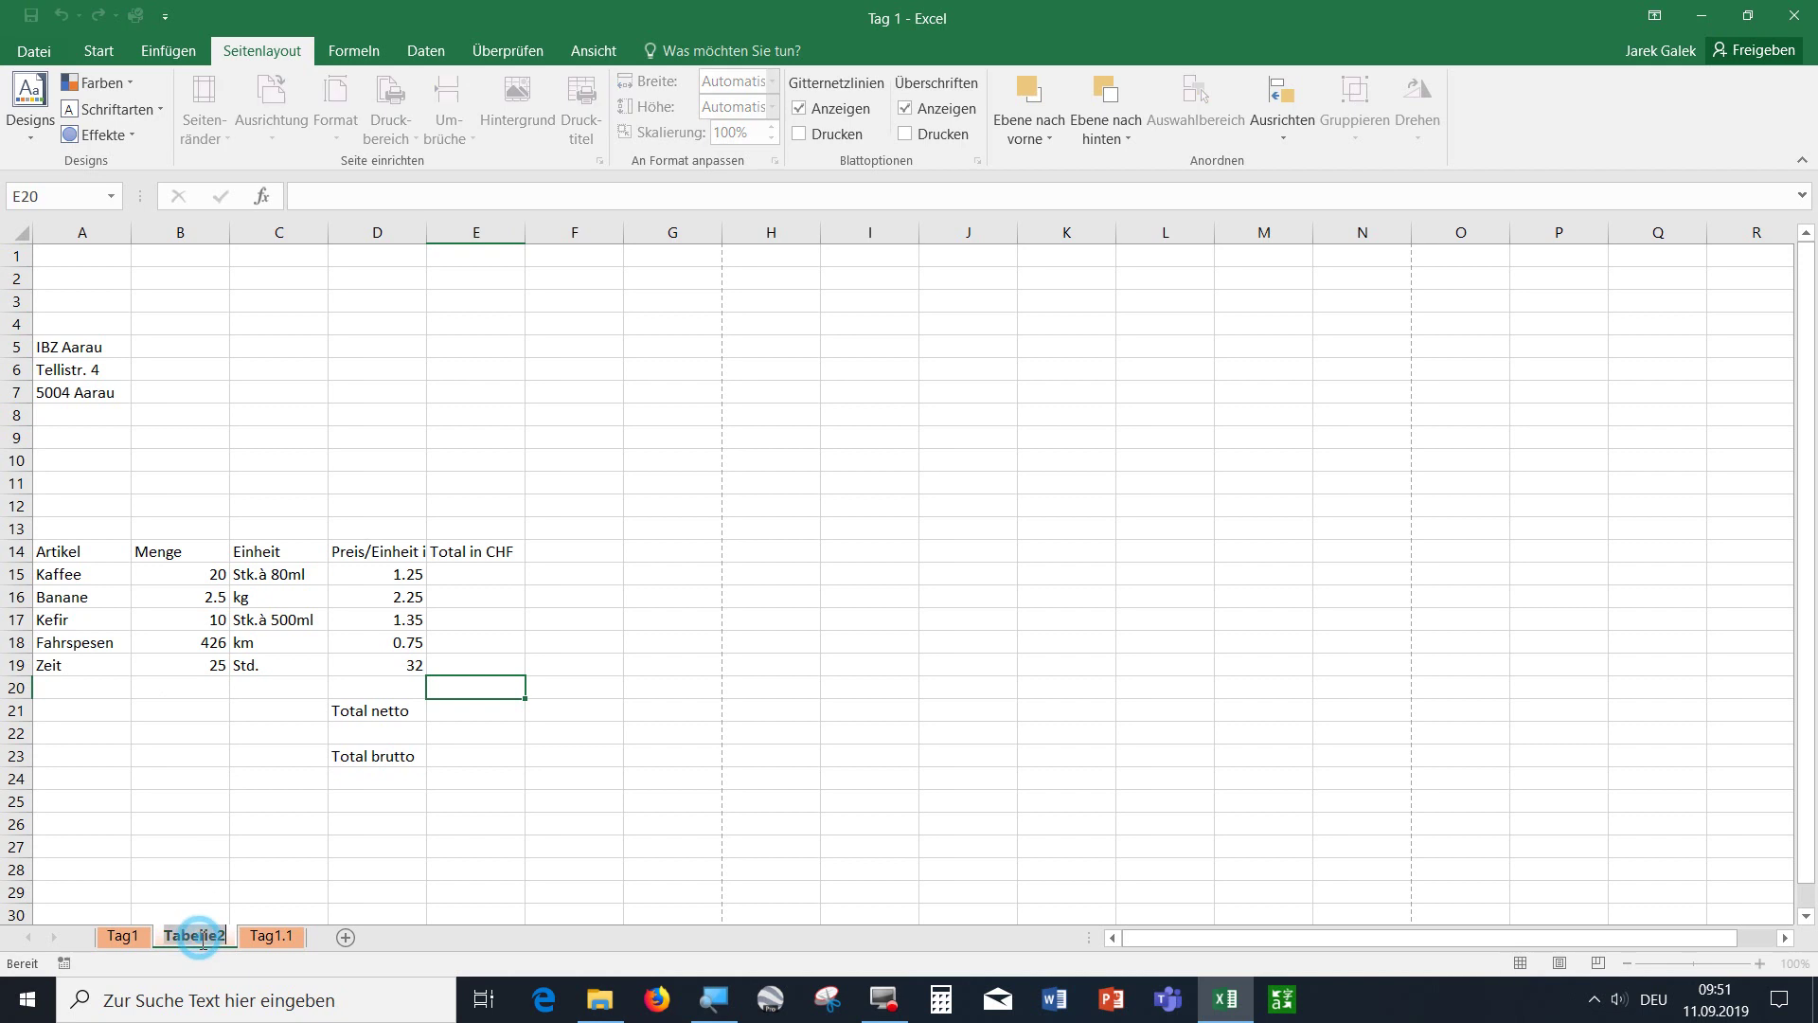
text(Tag1)
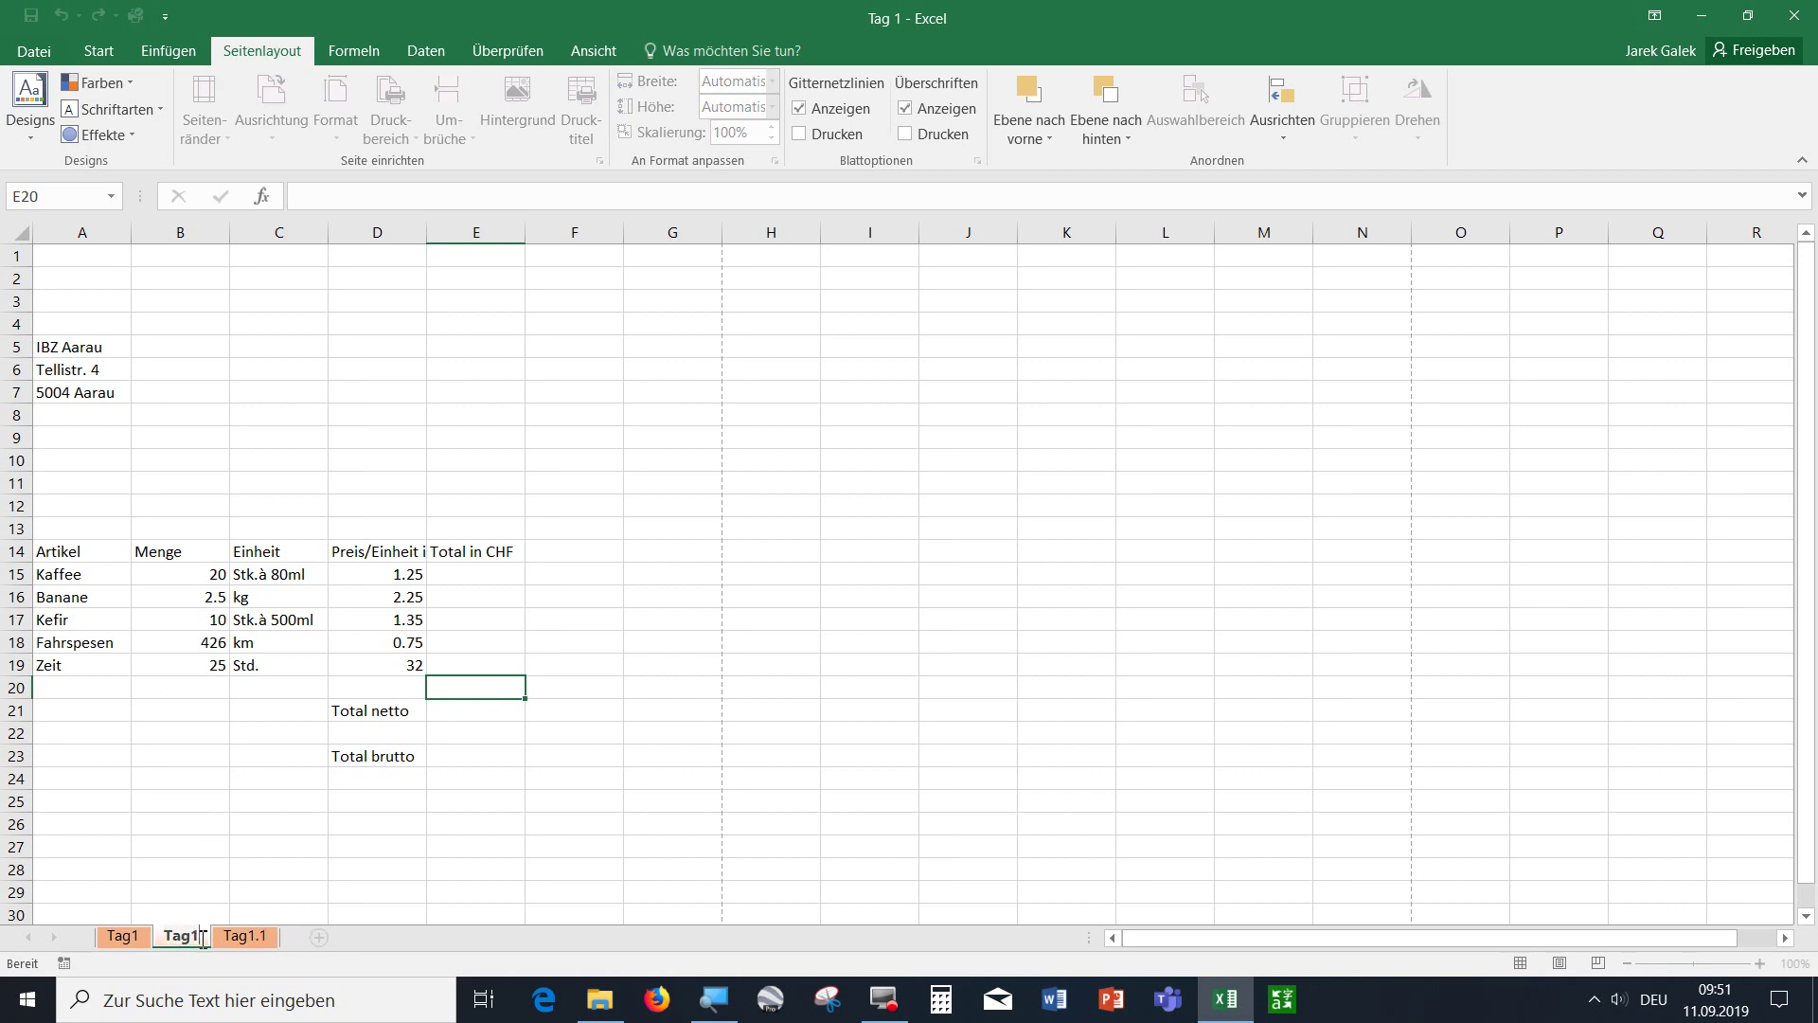
text(.2Demo)
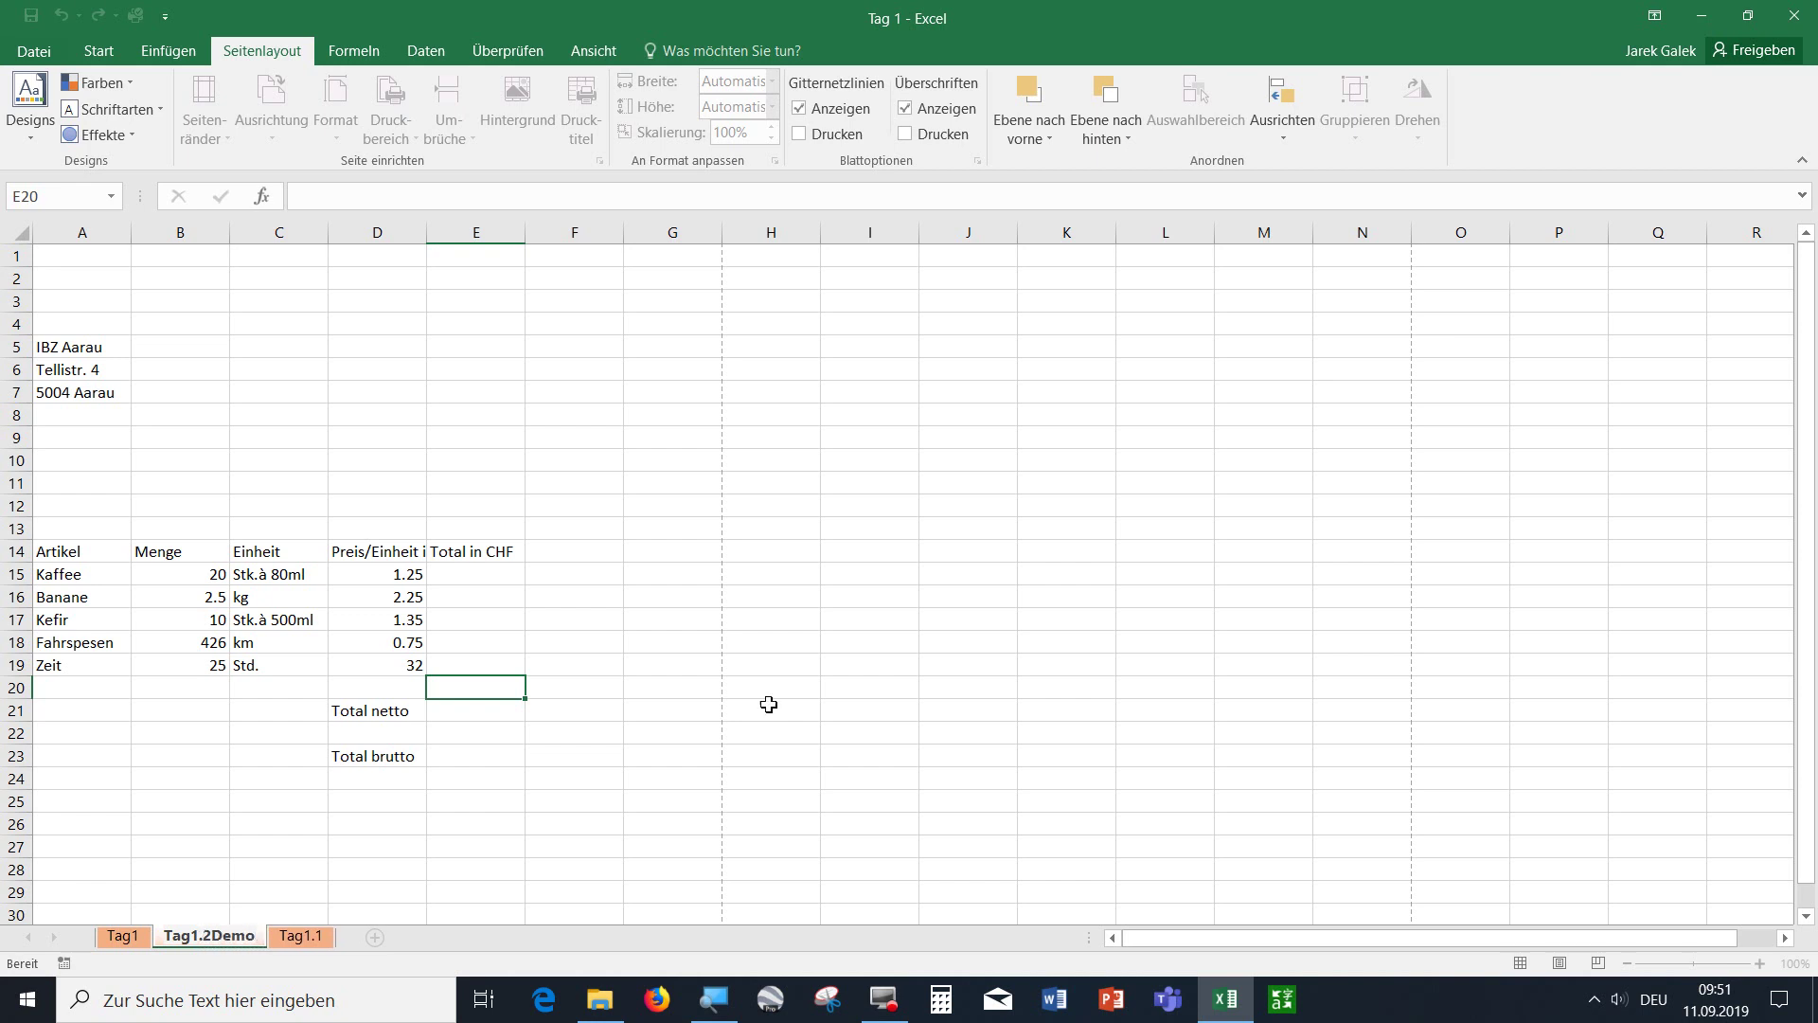
drag(601, 636, 597, 623)
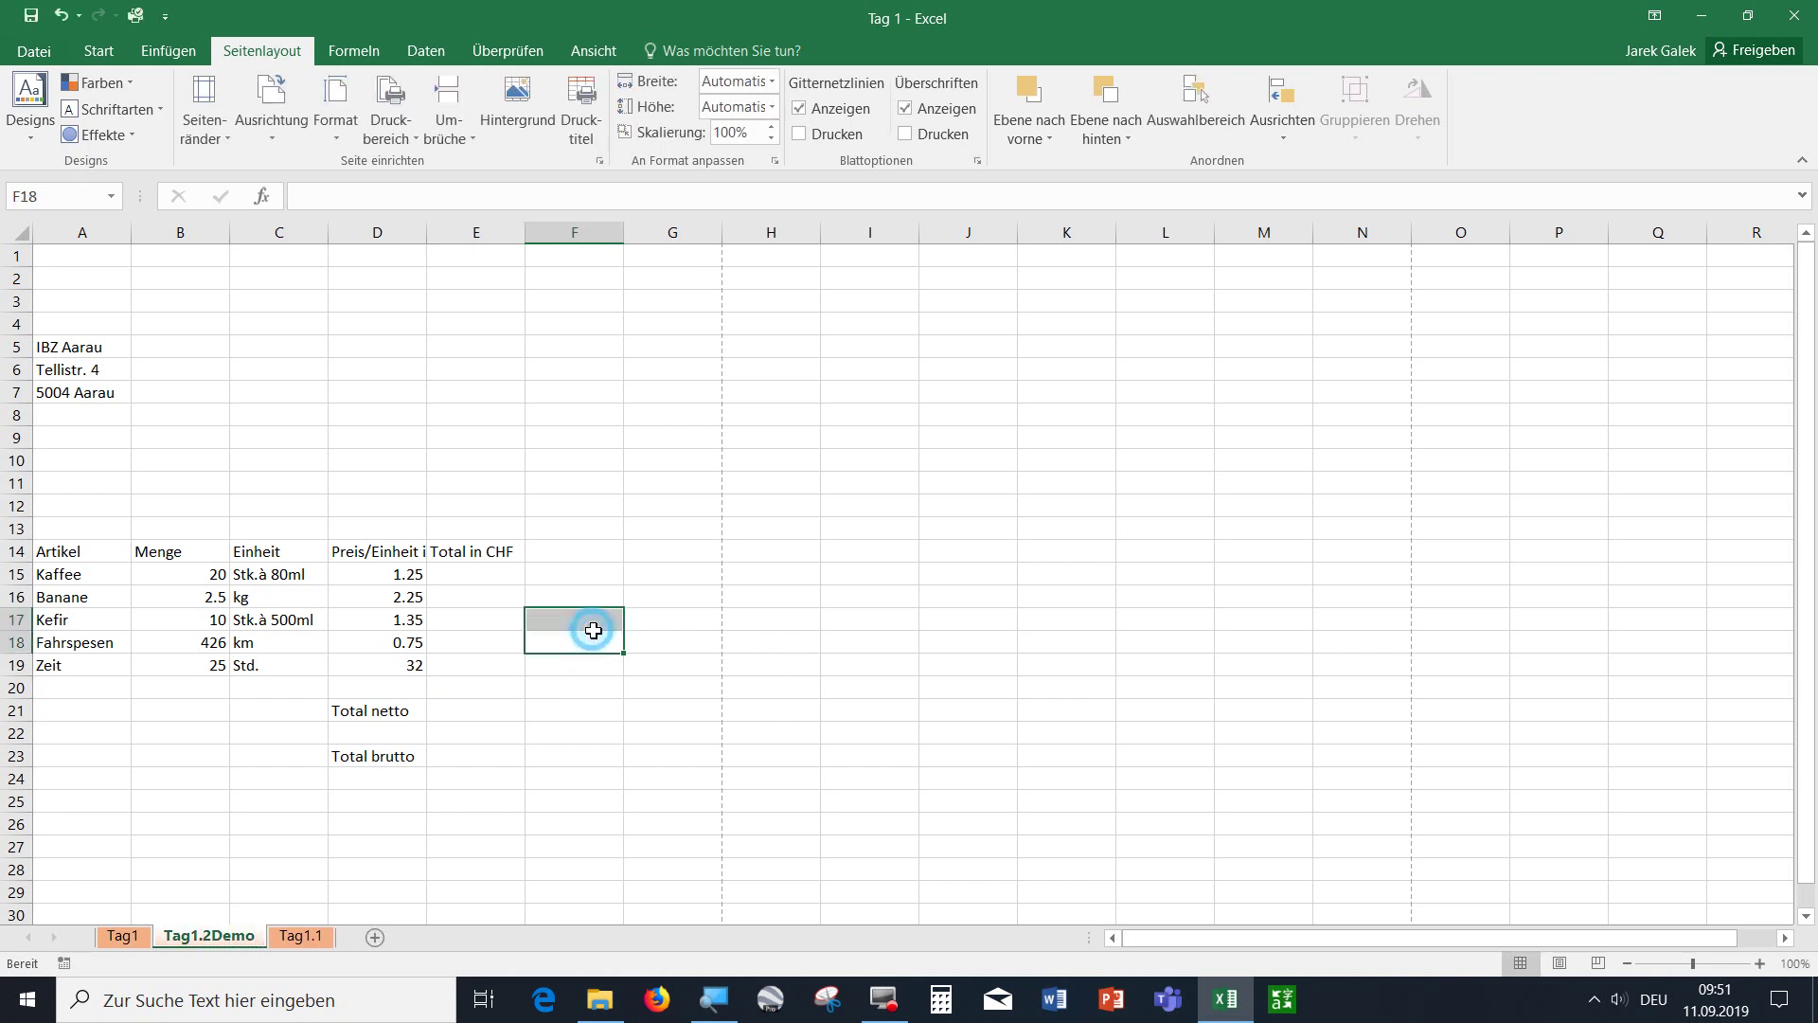
right_click(236, 935)
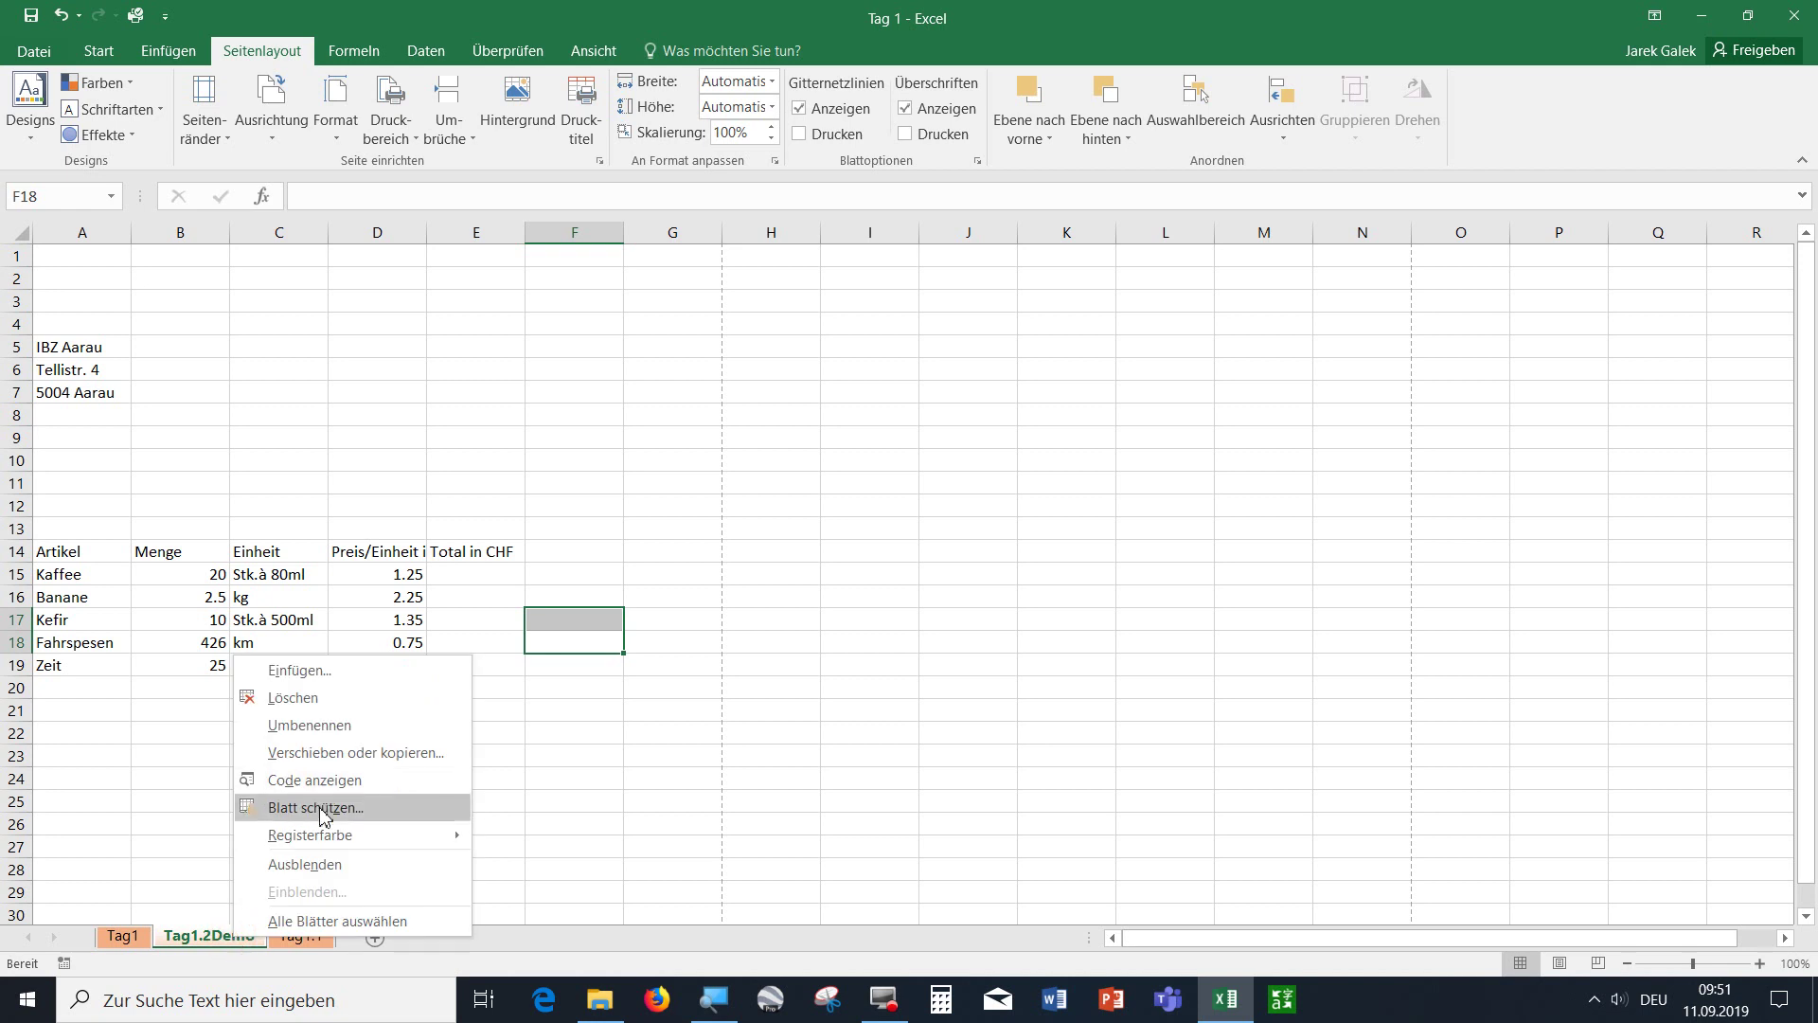
mouse_move(309, 835)
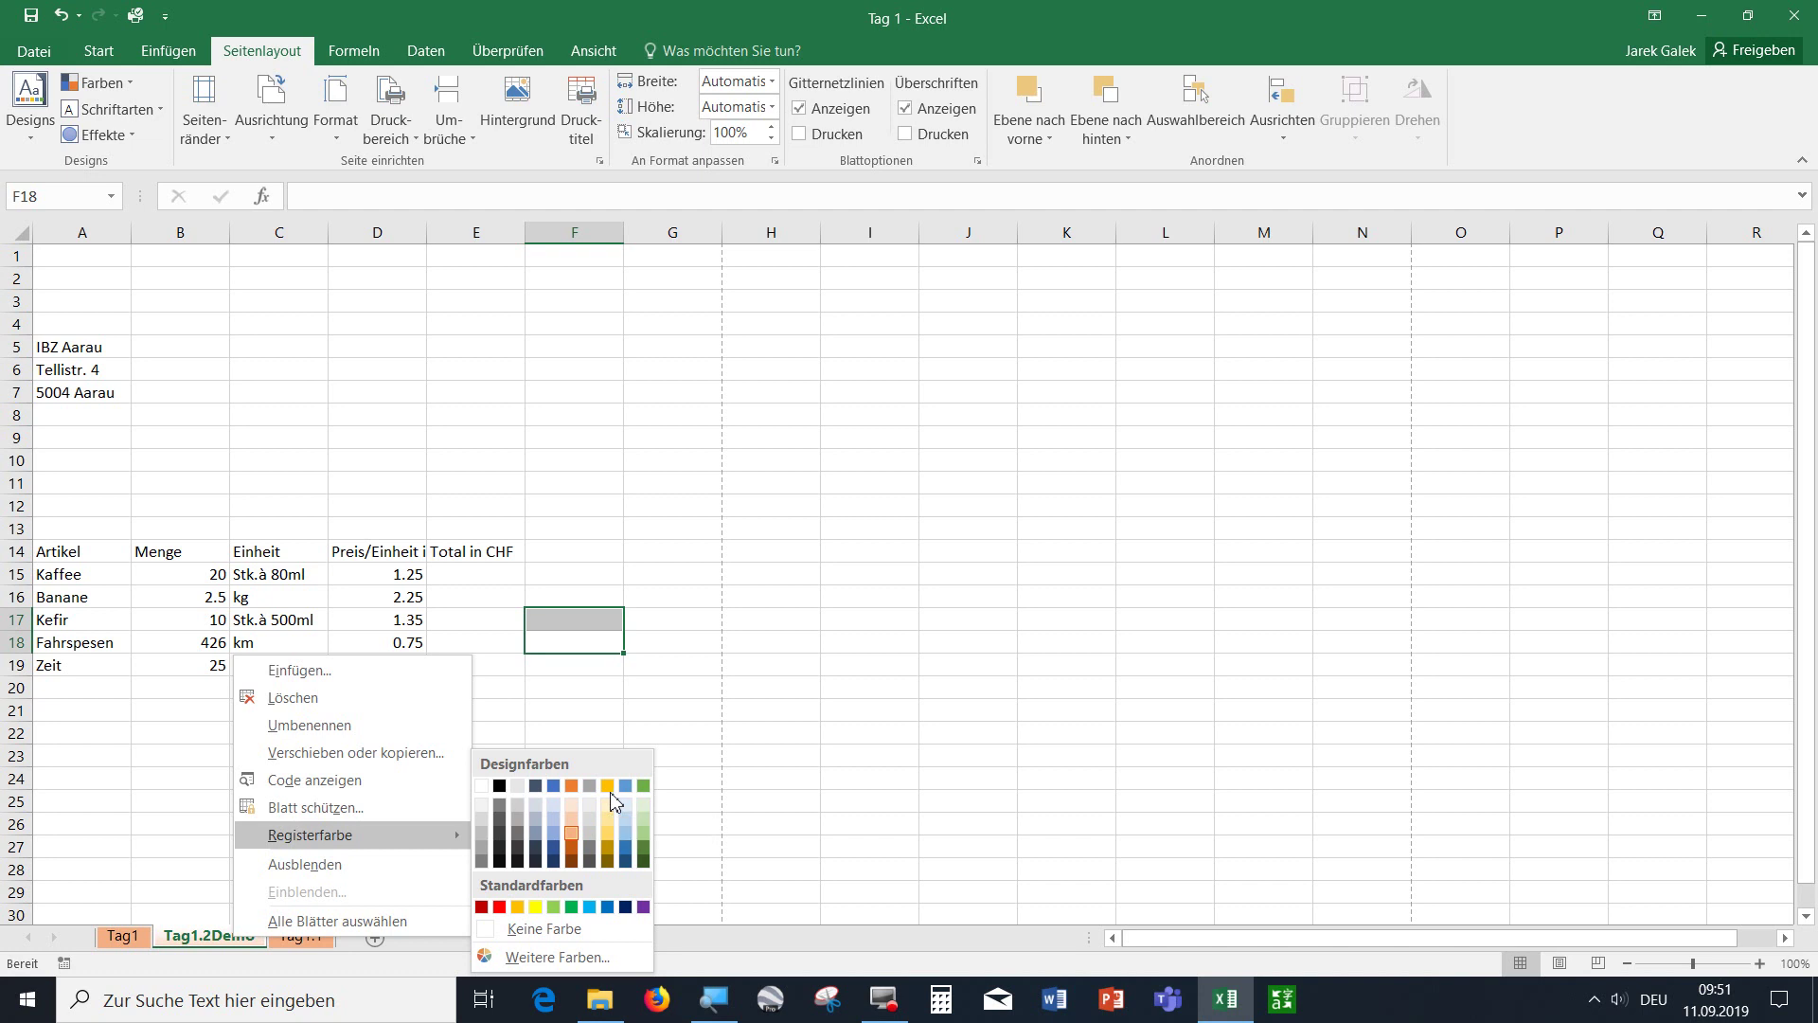
click(593, 722)
click(590, 708)
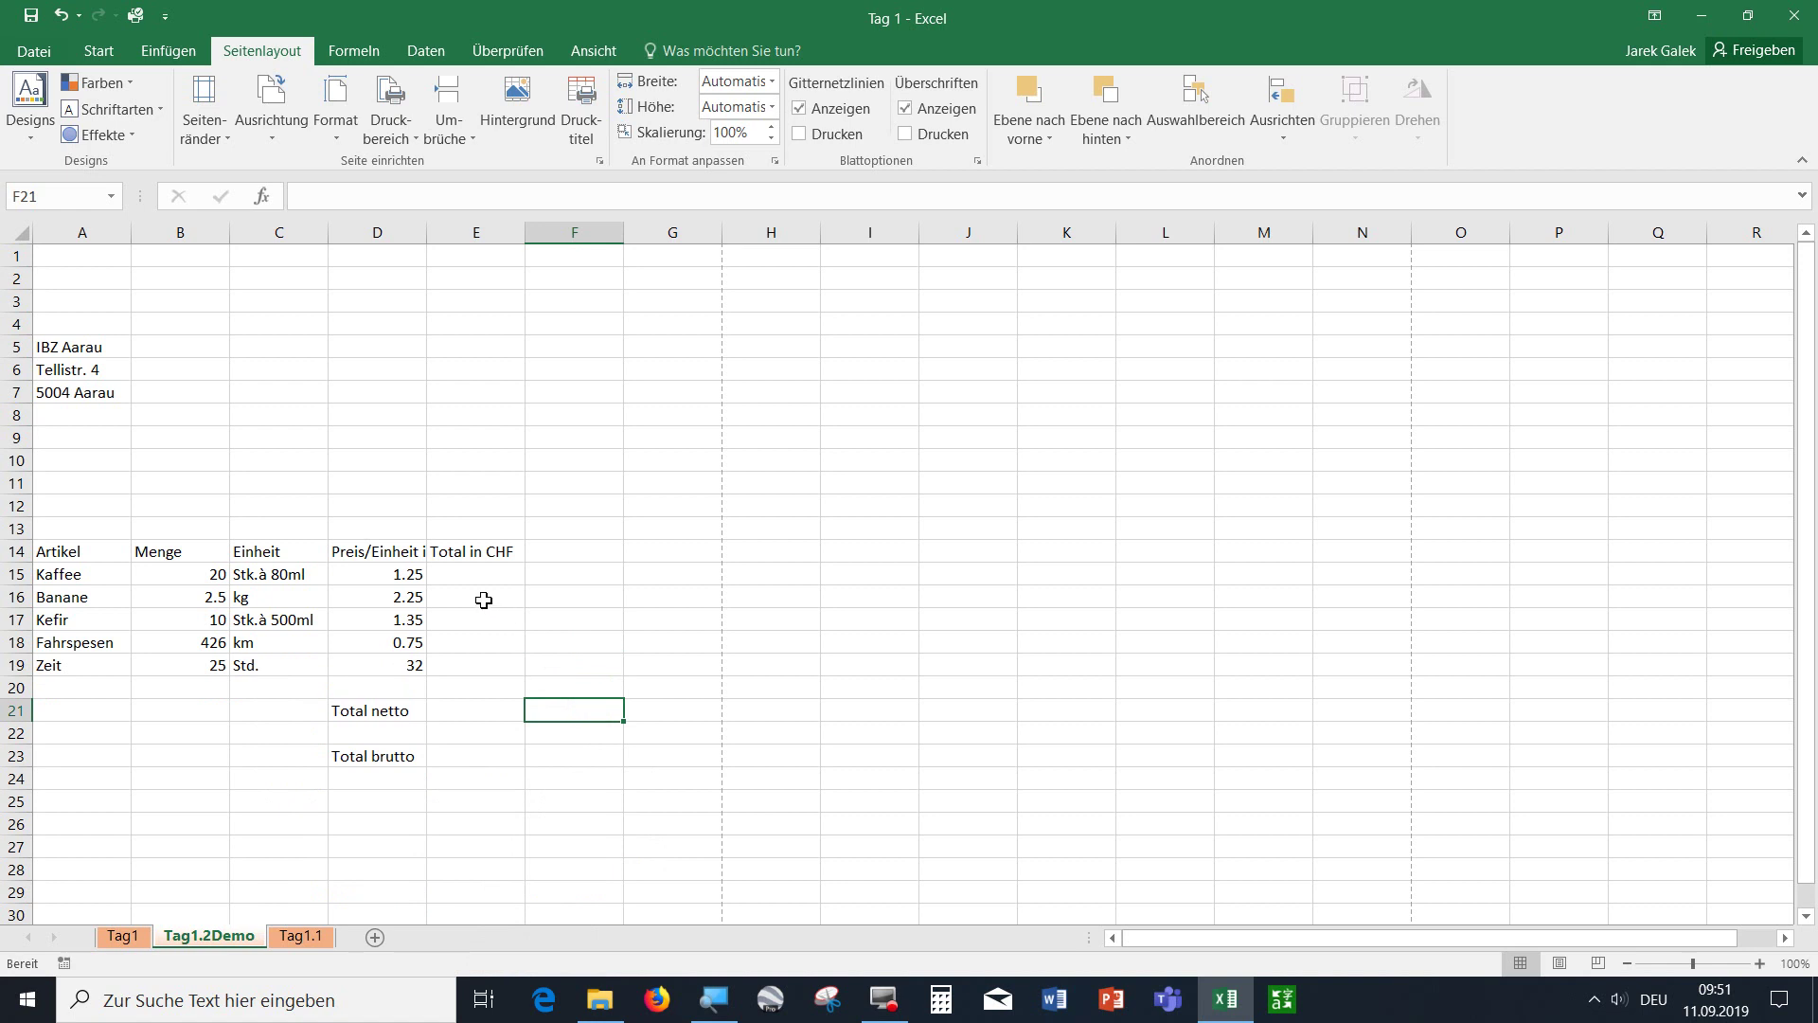
Enter the Kaffee line total formula =B15*D15 in E15
click(205, 574)
click(248, 575)
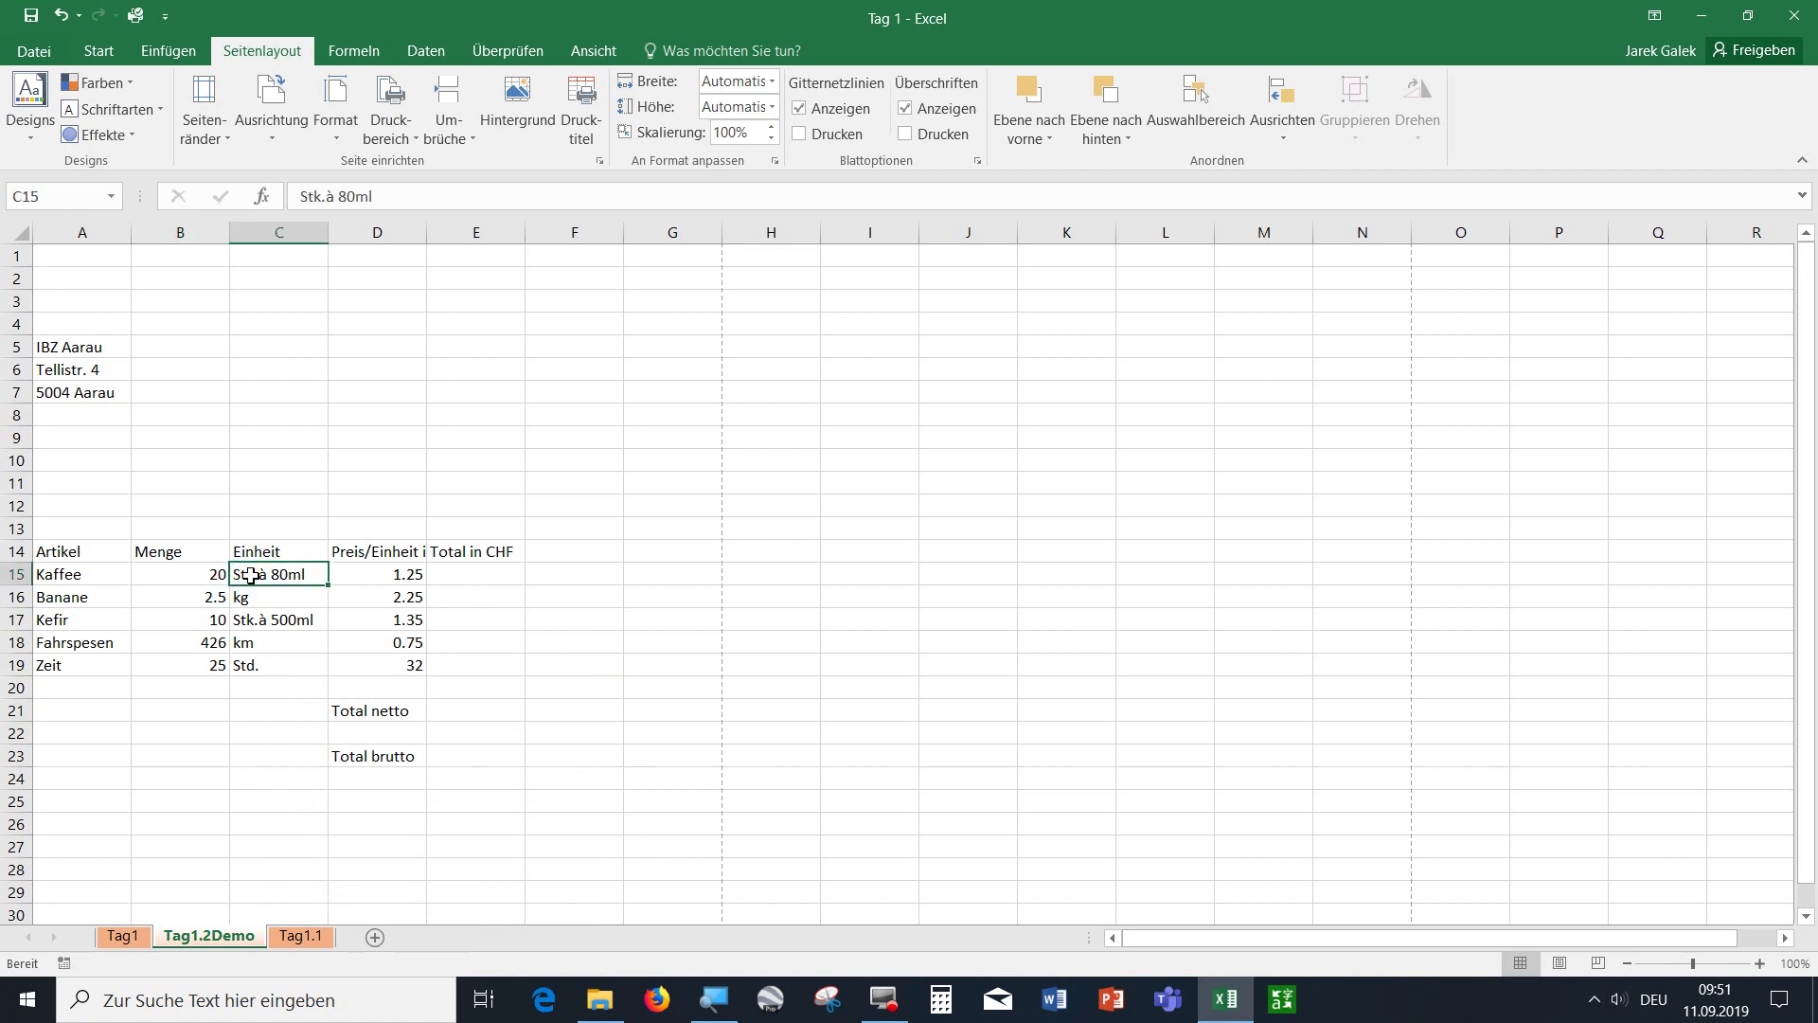
click(341, 578)
double_click(342, 579)
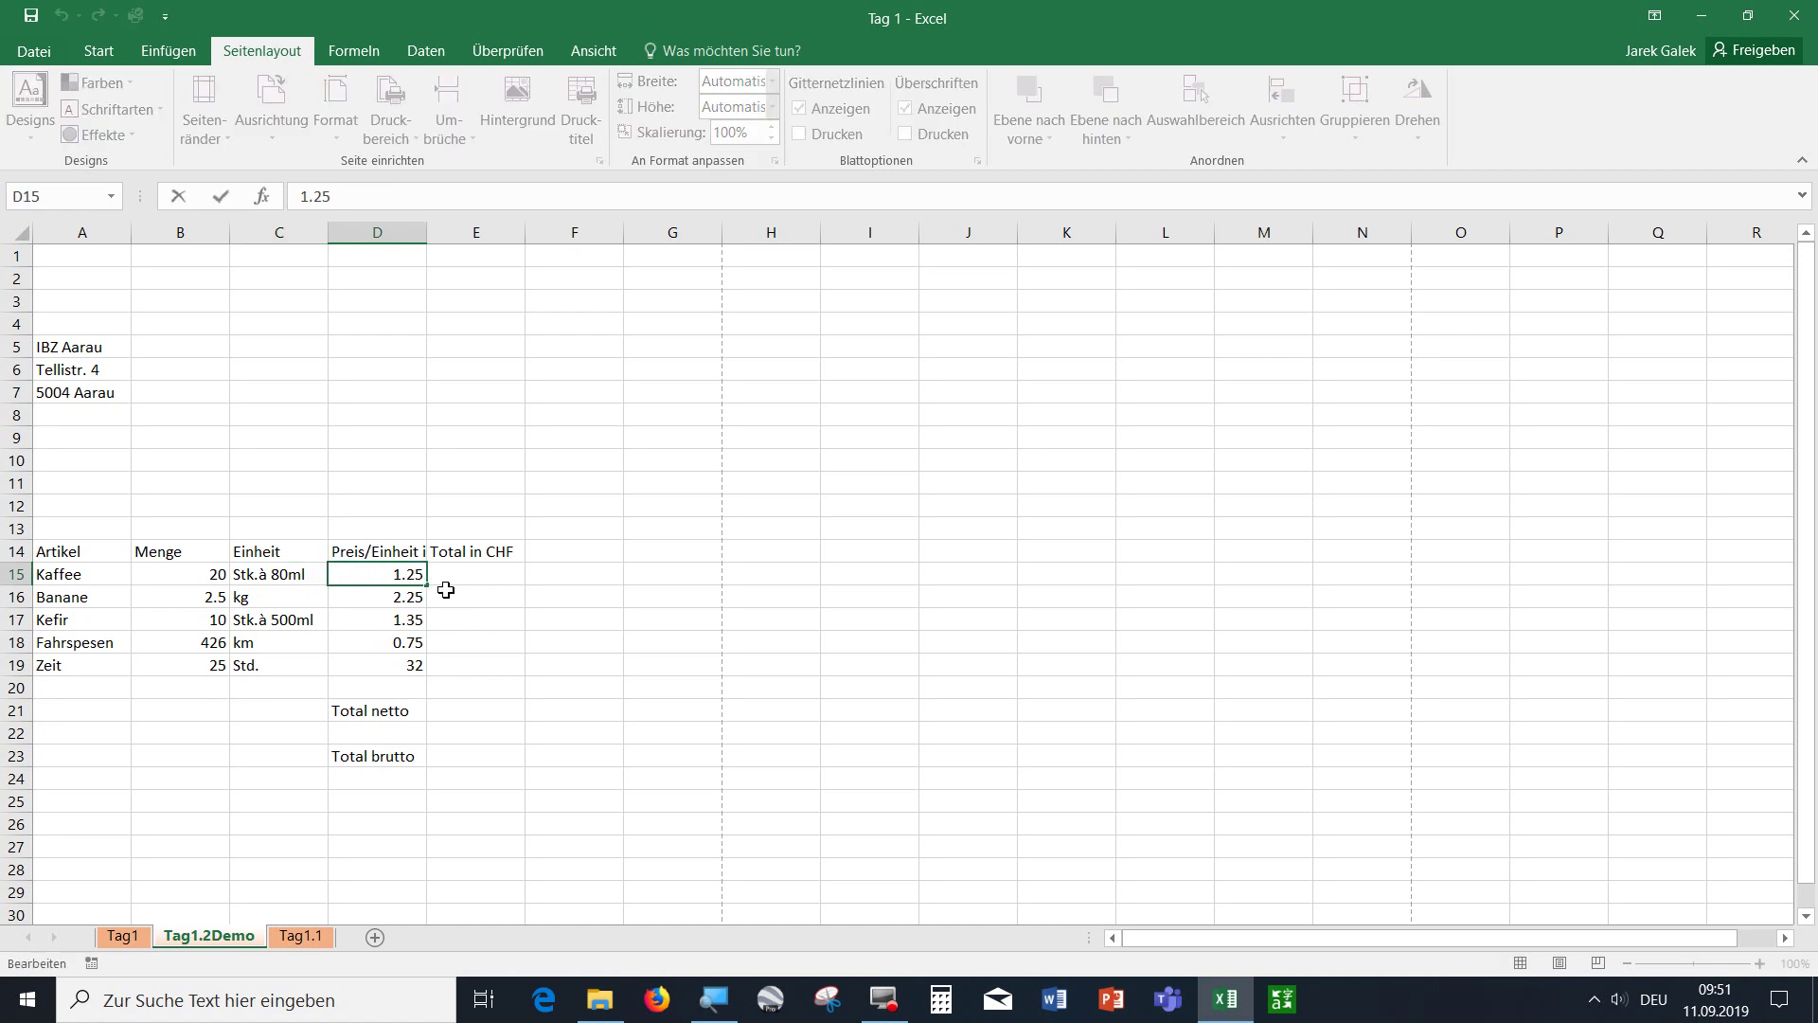
double_click(420, 575)
click(419, 575)
click(438, 575)
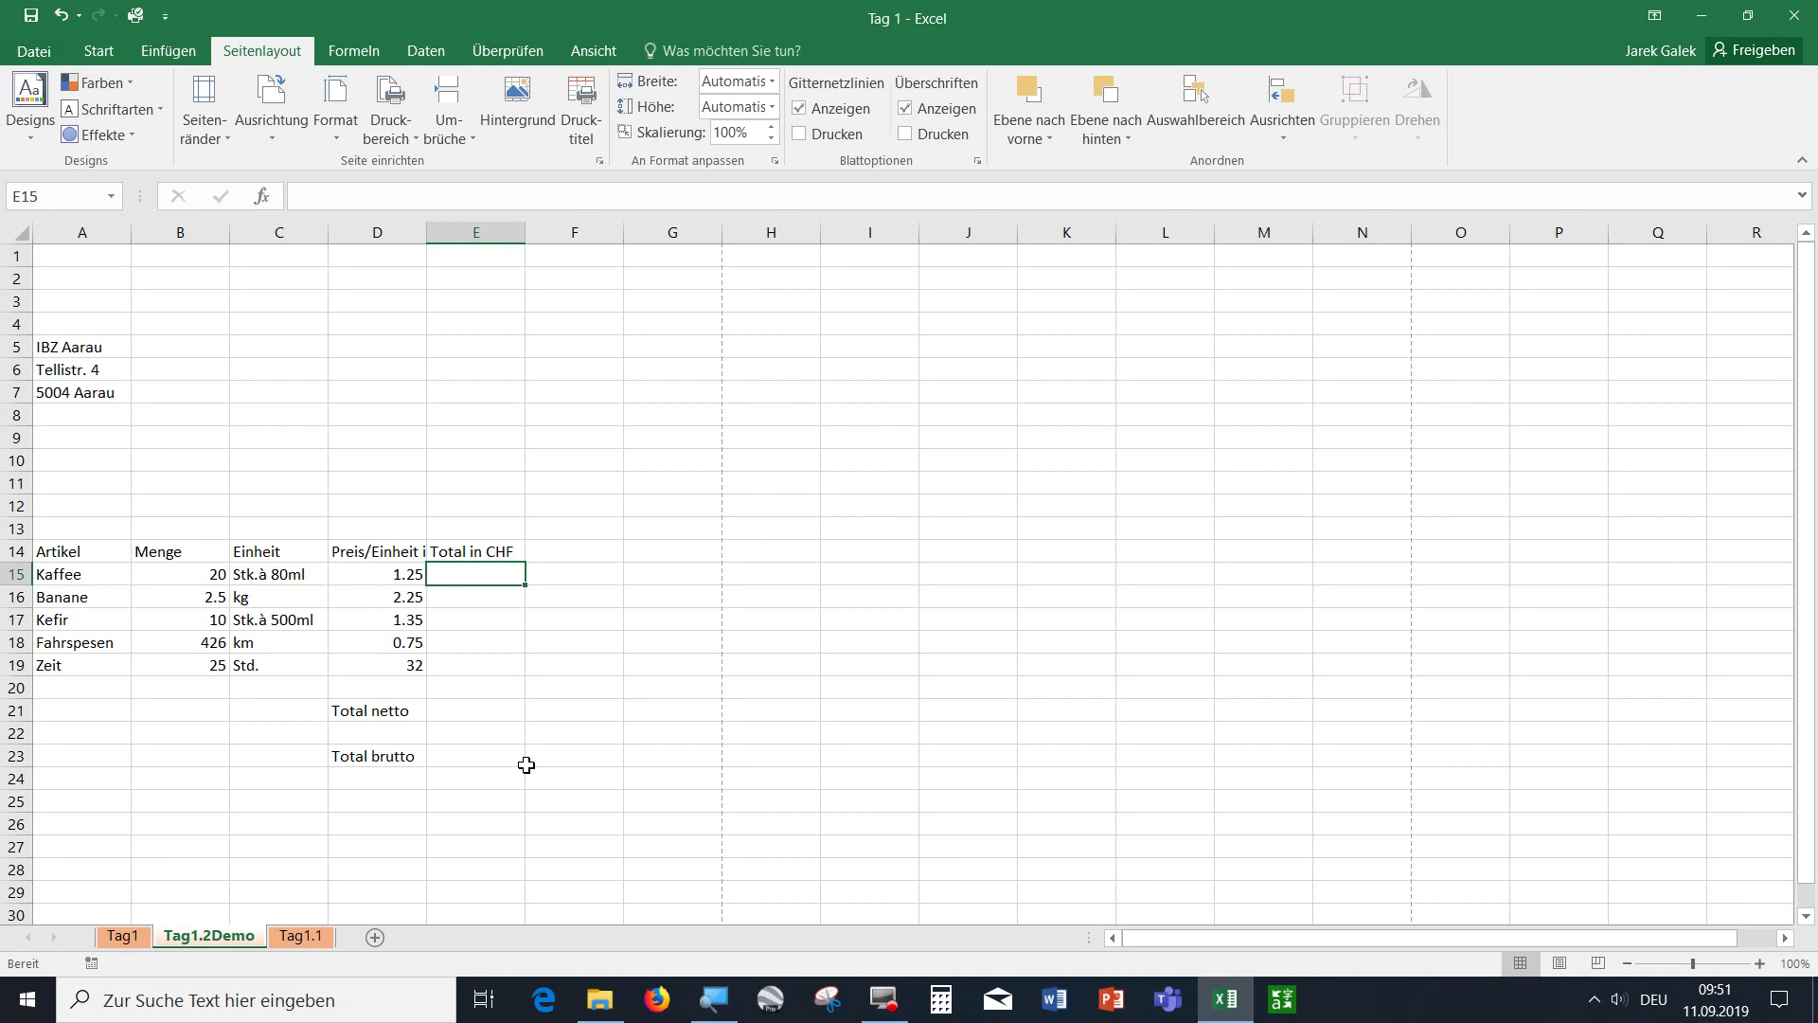
text(=)
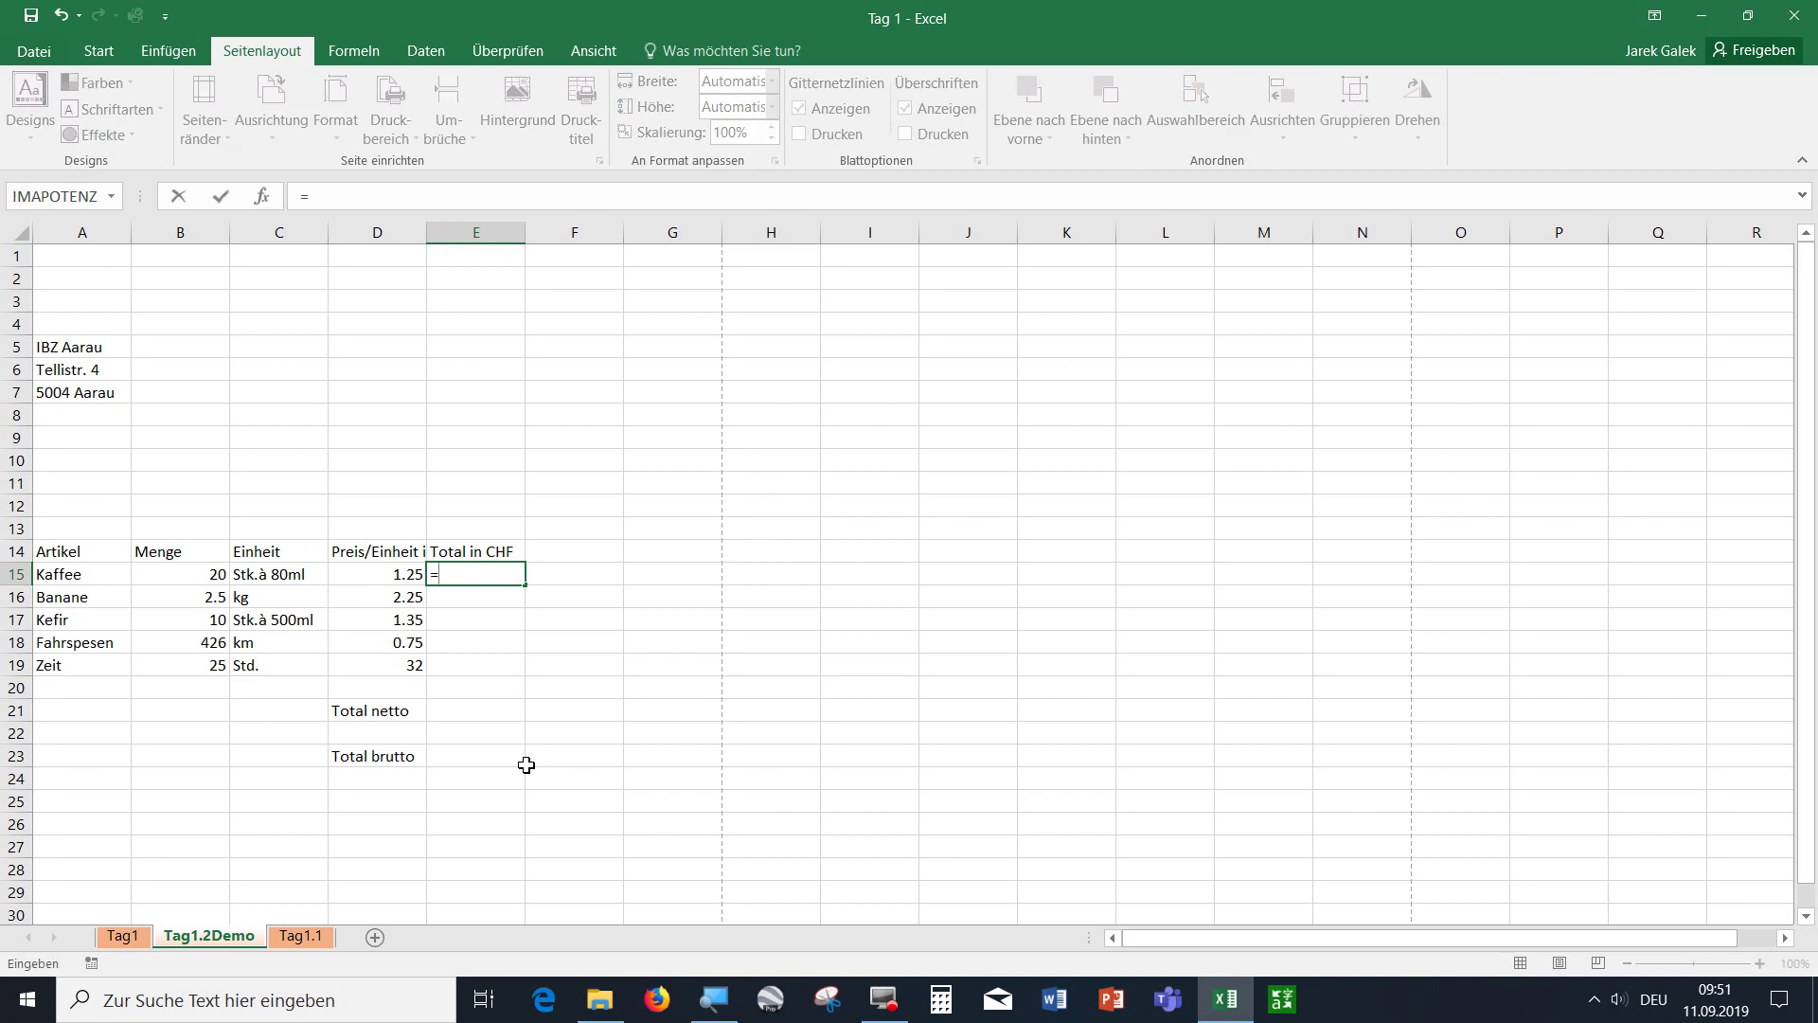
click(186, 580)
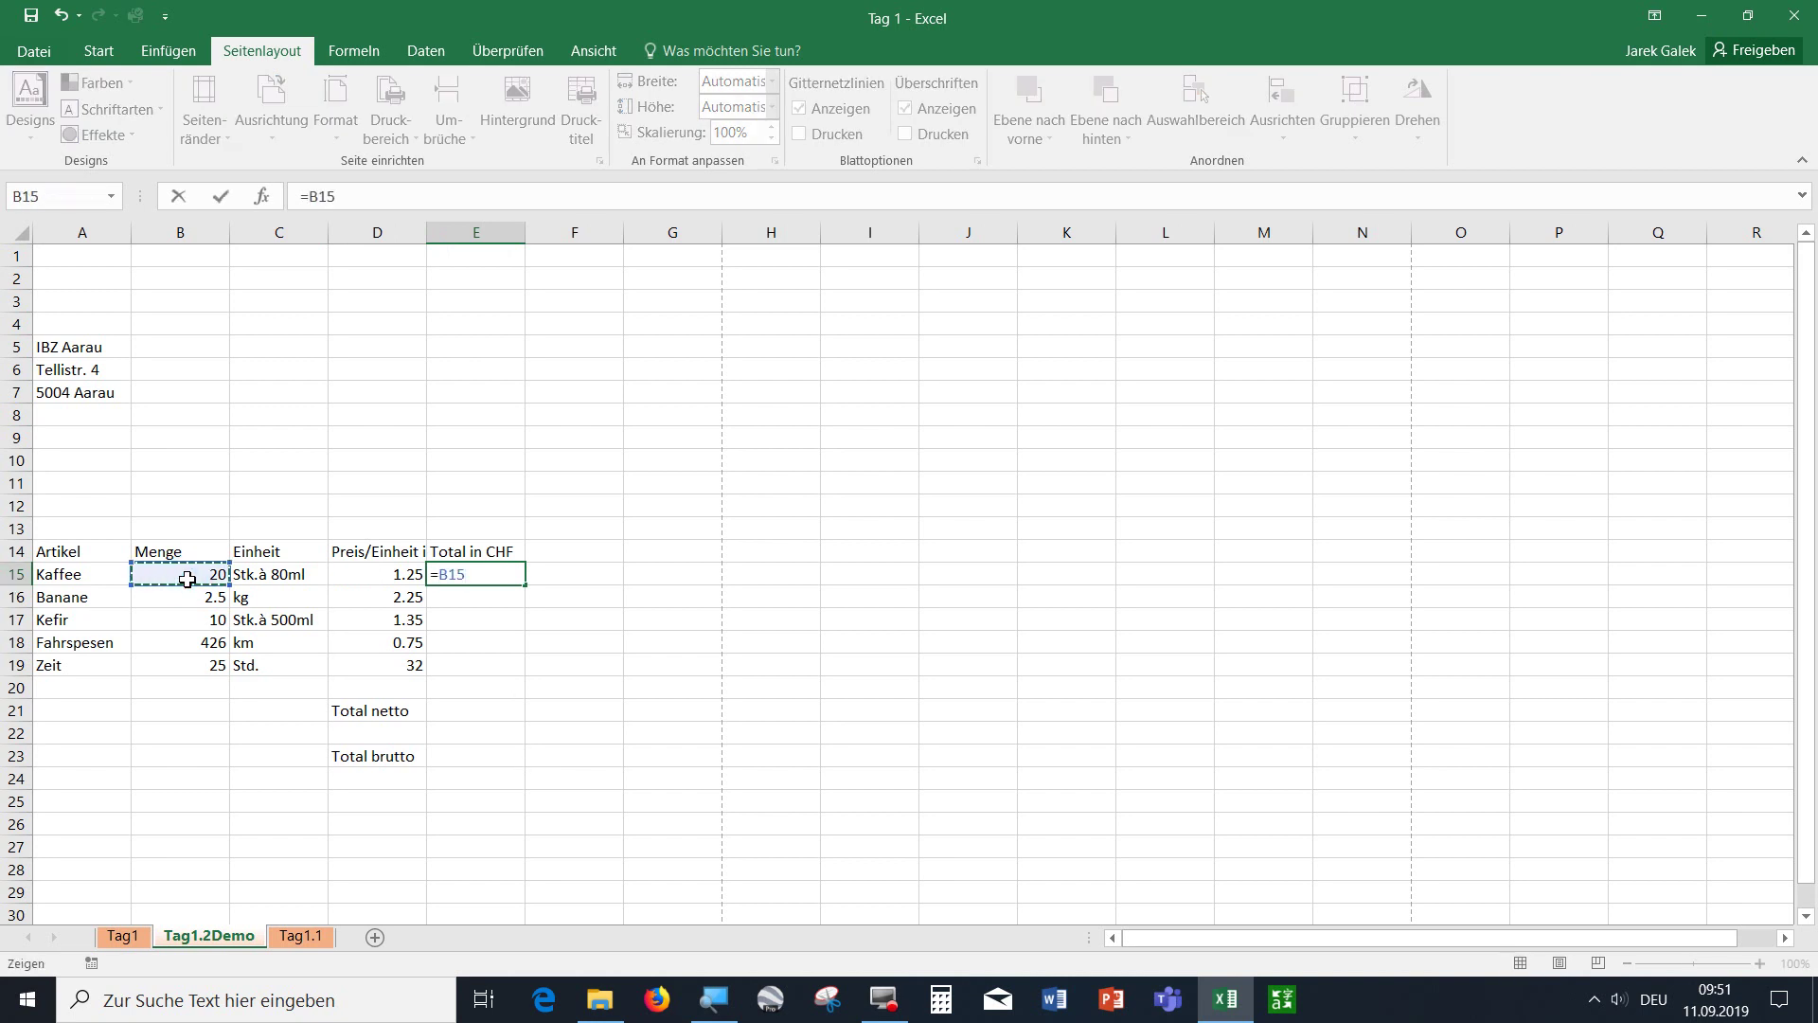
text(*)
click(361, 574)
key(Return)
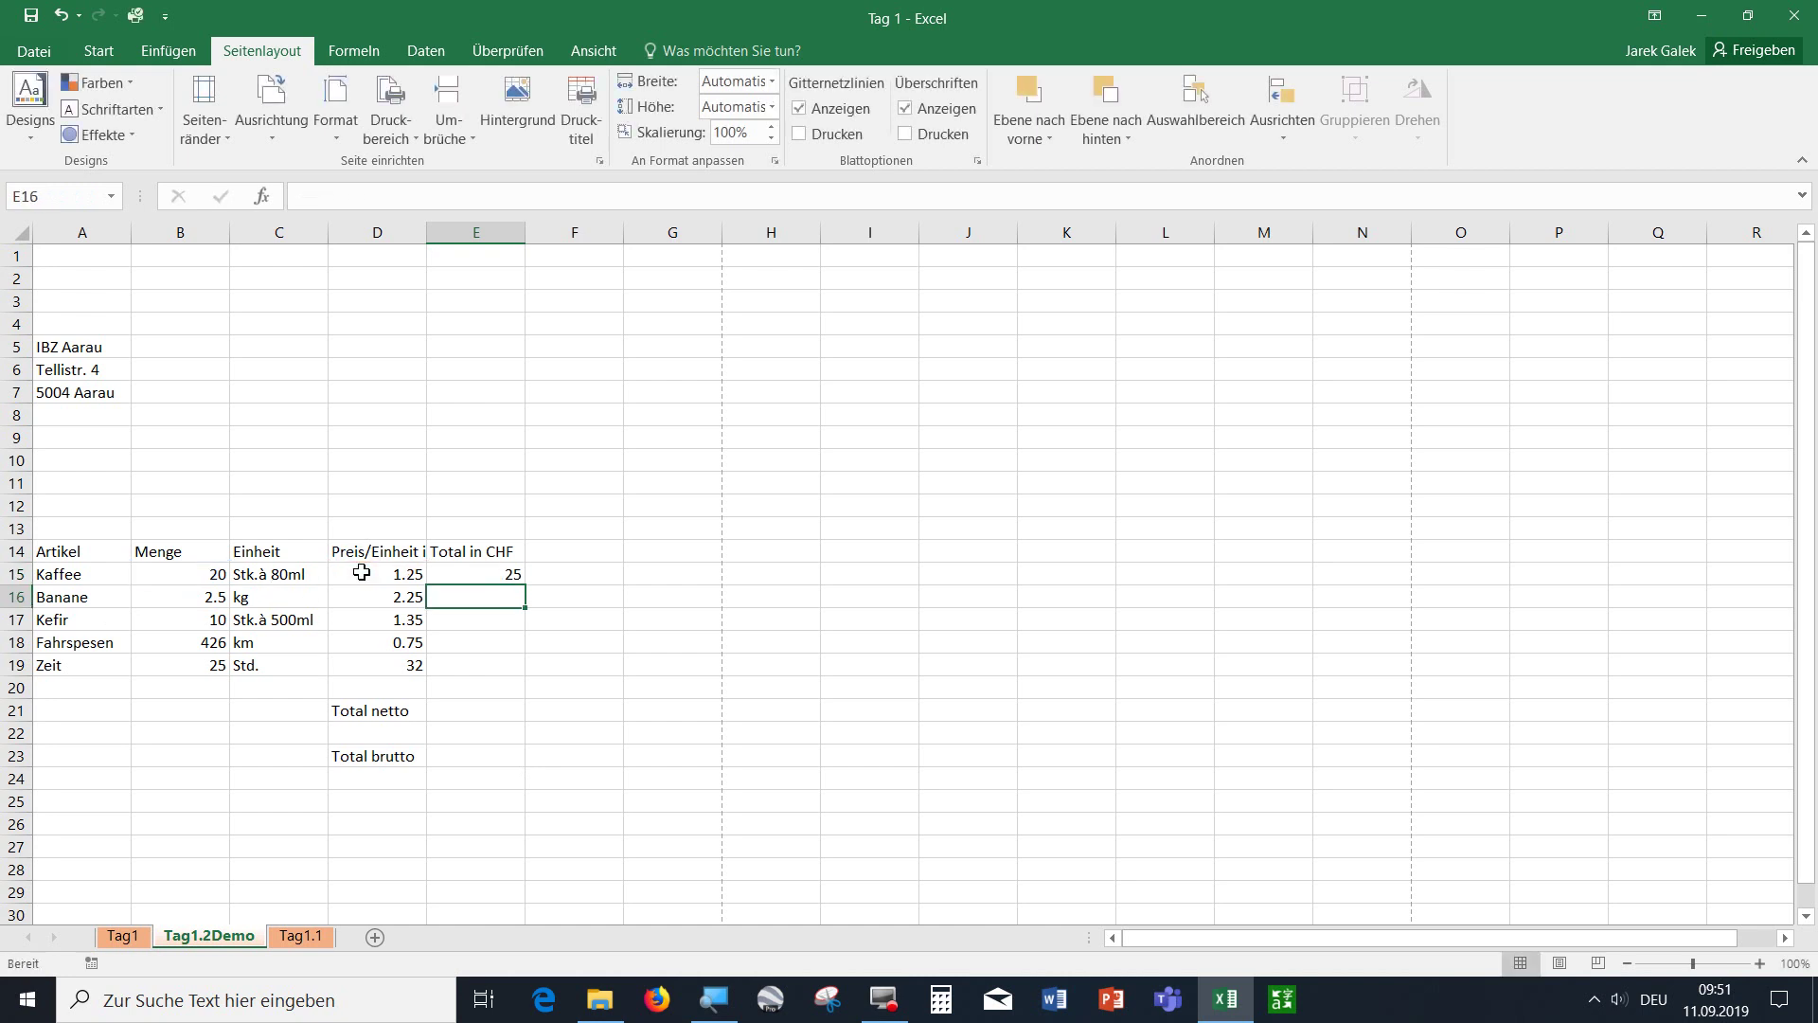
Fill the total formula down to E19, giving 25, 5.625, 13.5, 319.5 and 800
click(485, 575)
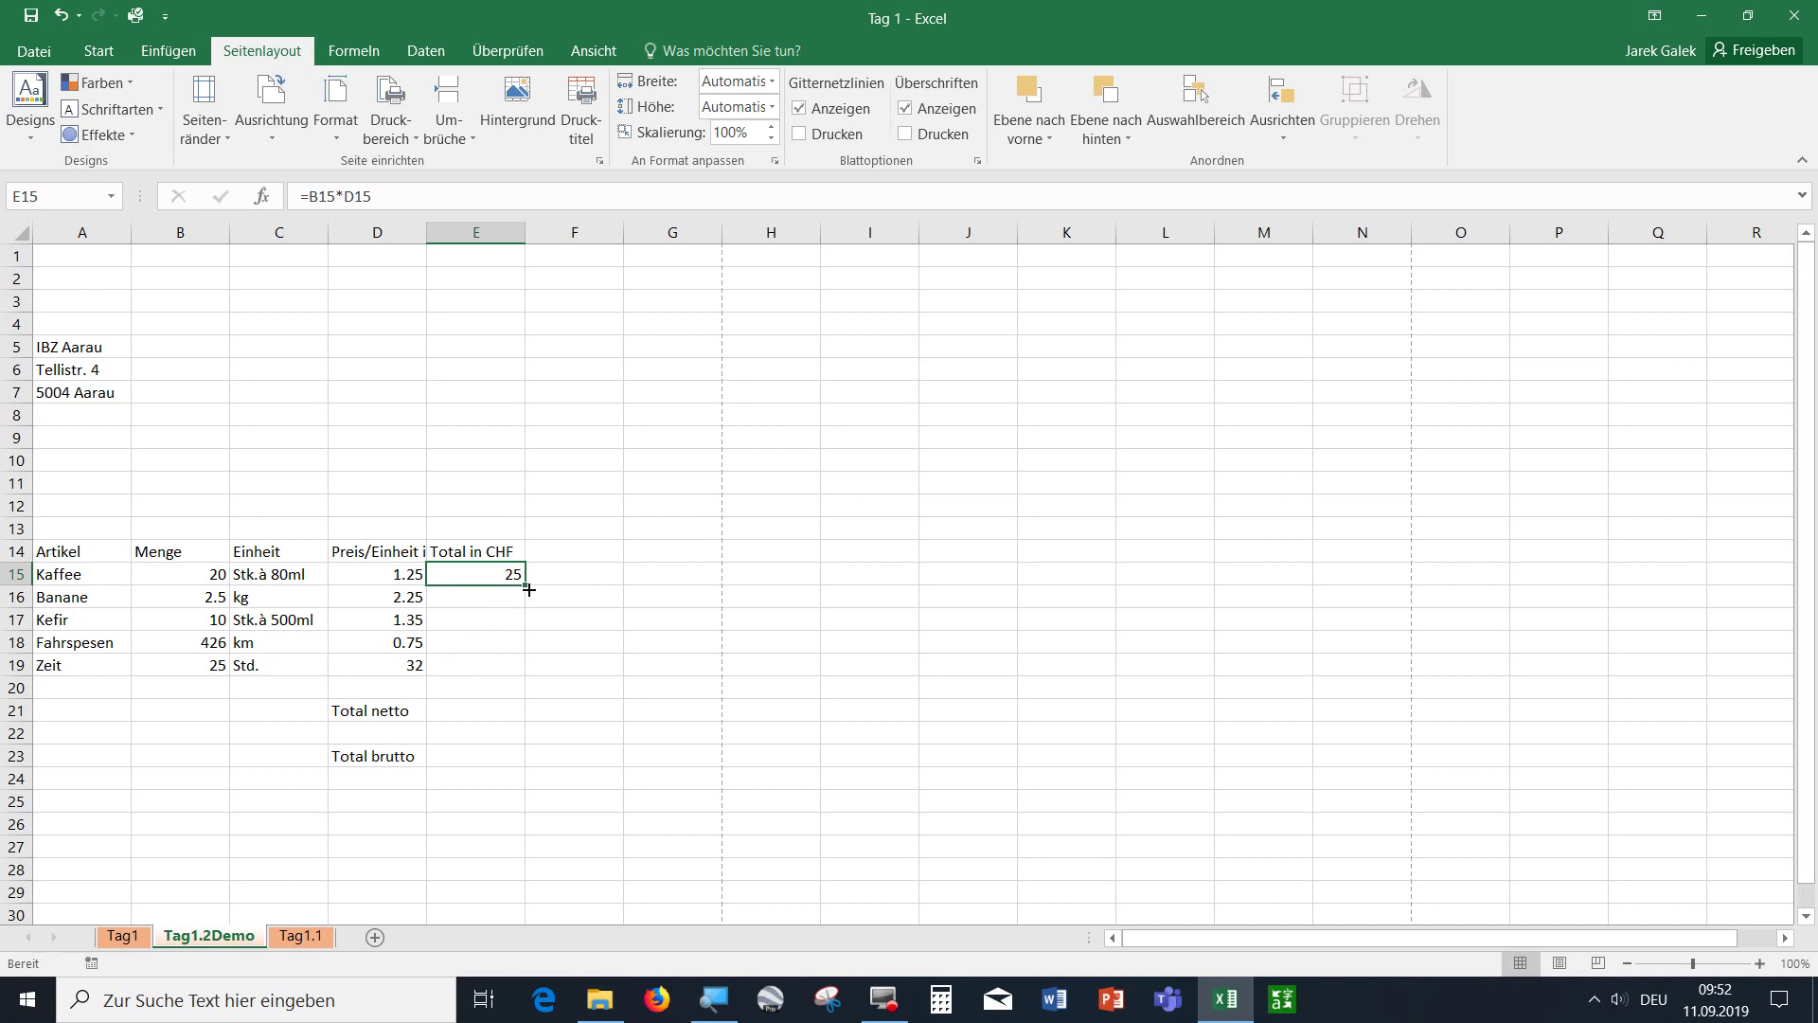
double_click(526, 586)
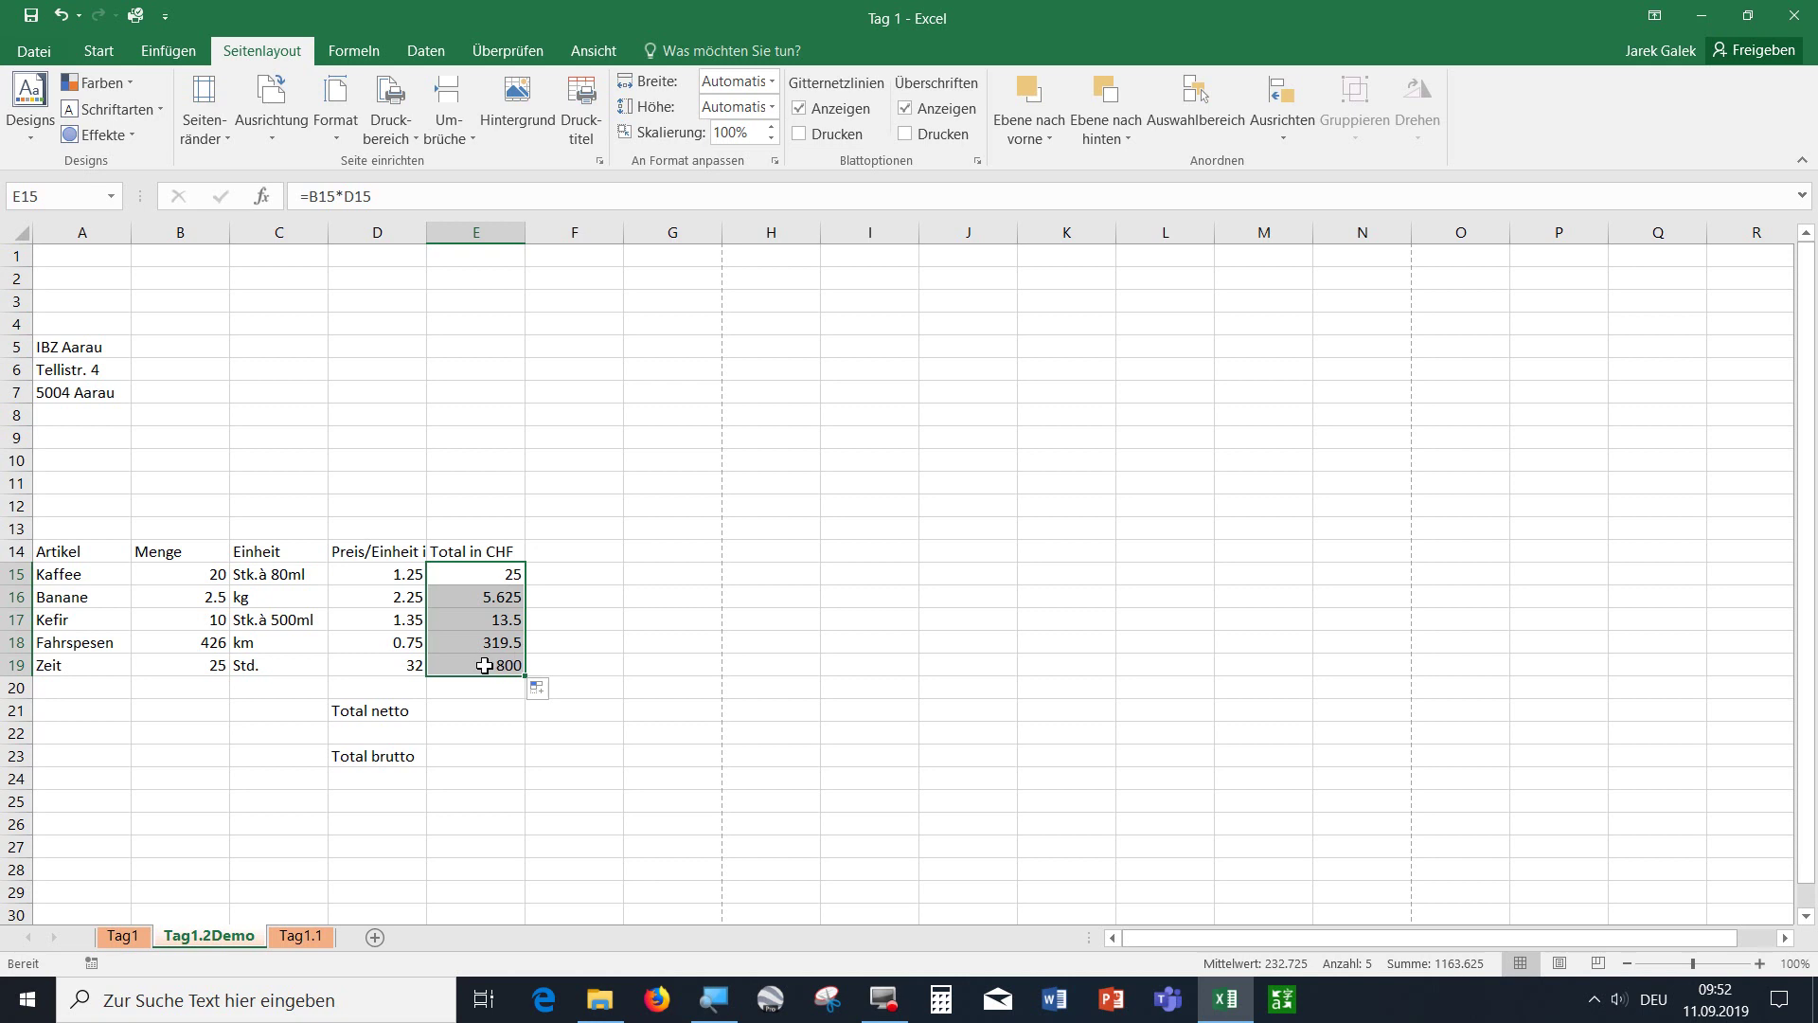
double_click(454, 650)
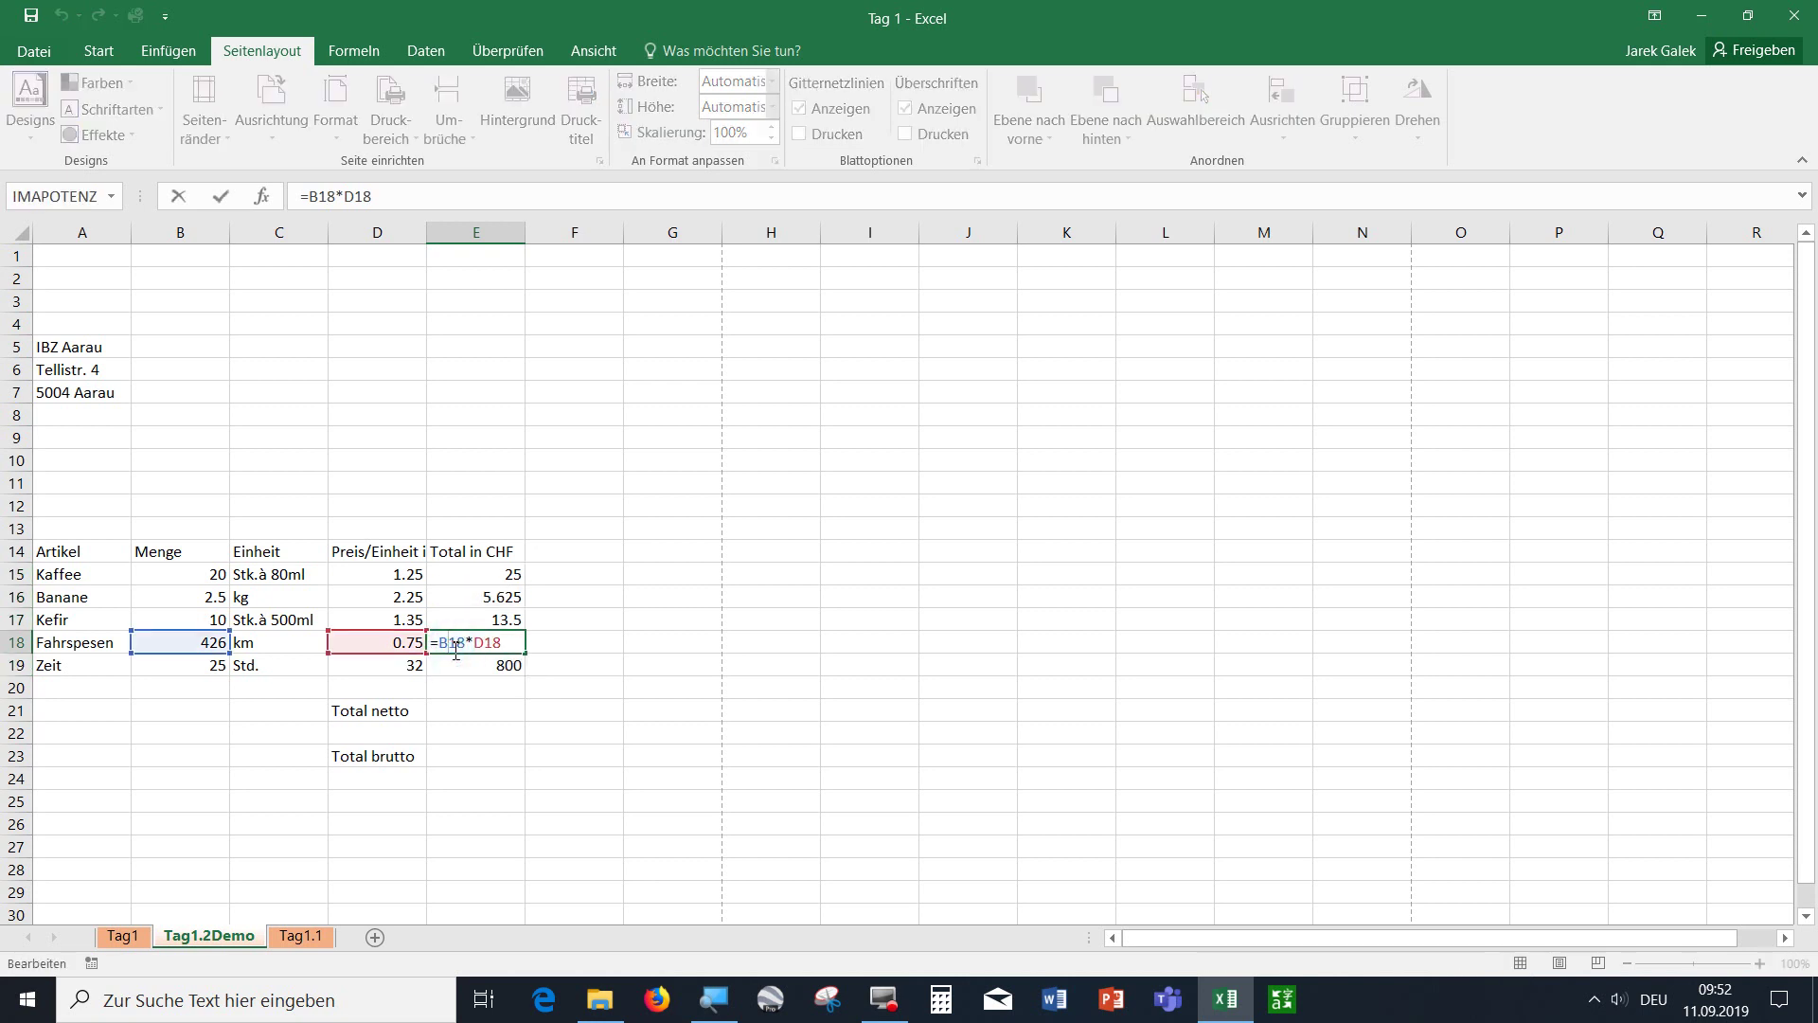
double_click(464, 666)
key(Escape)
key(ctrl+Up)
double_click(470, 597)
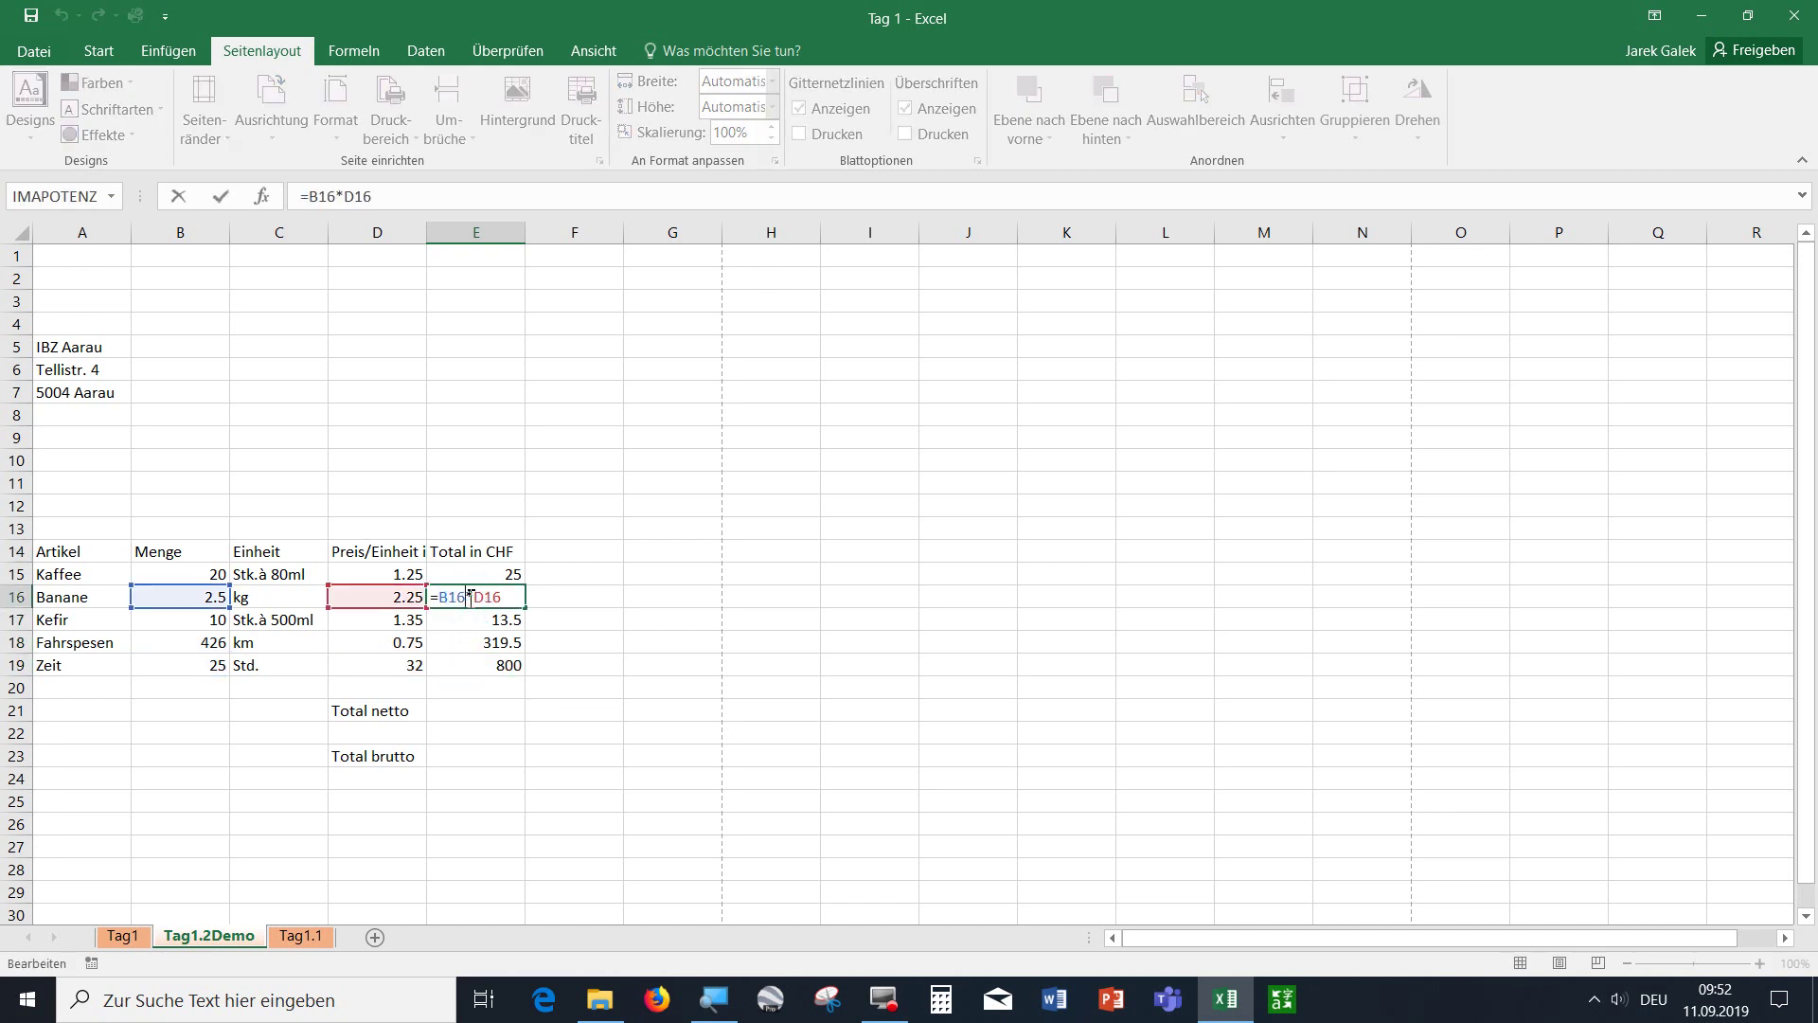
key(Escape)
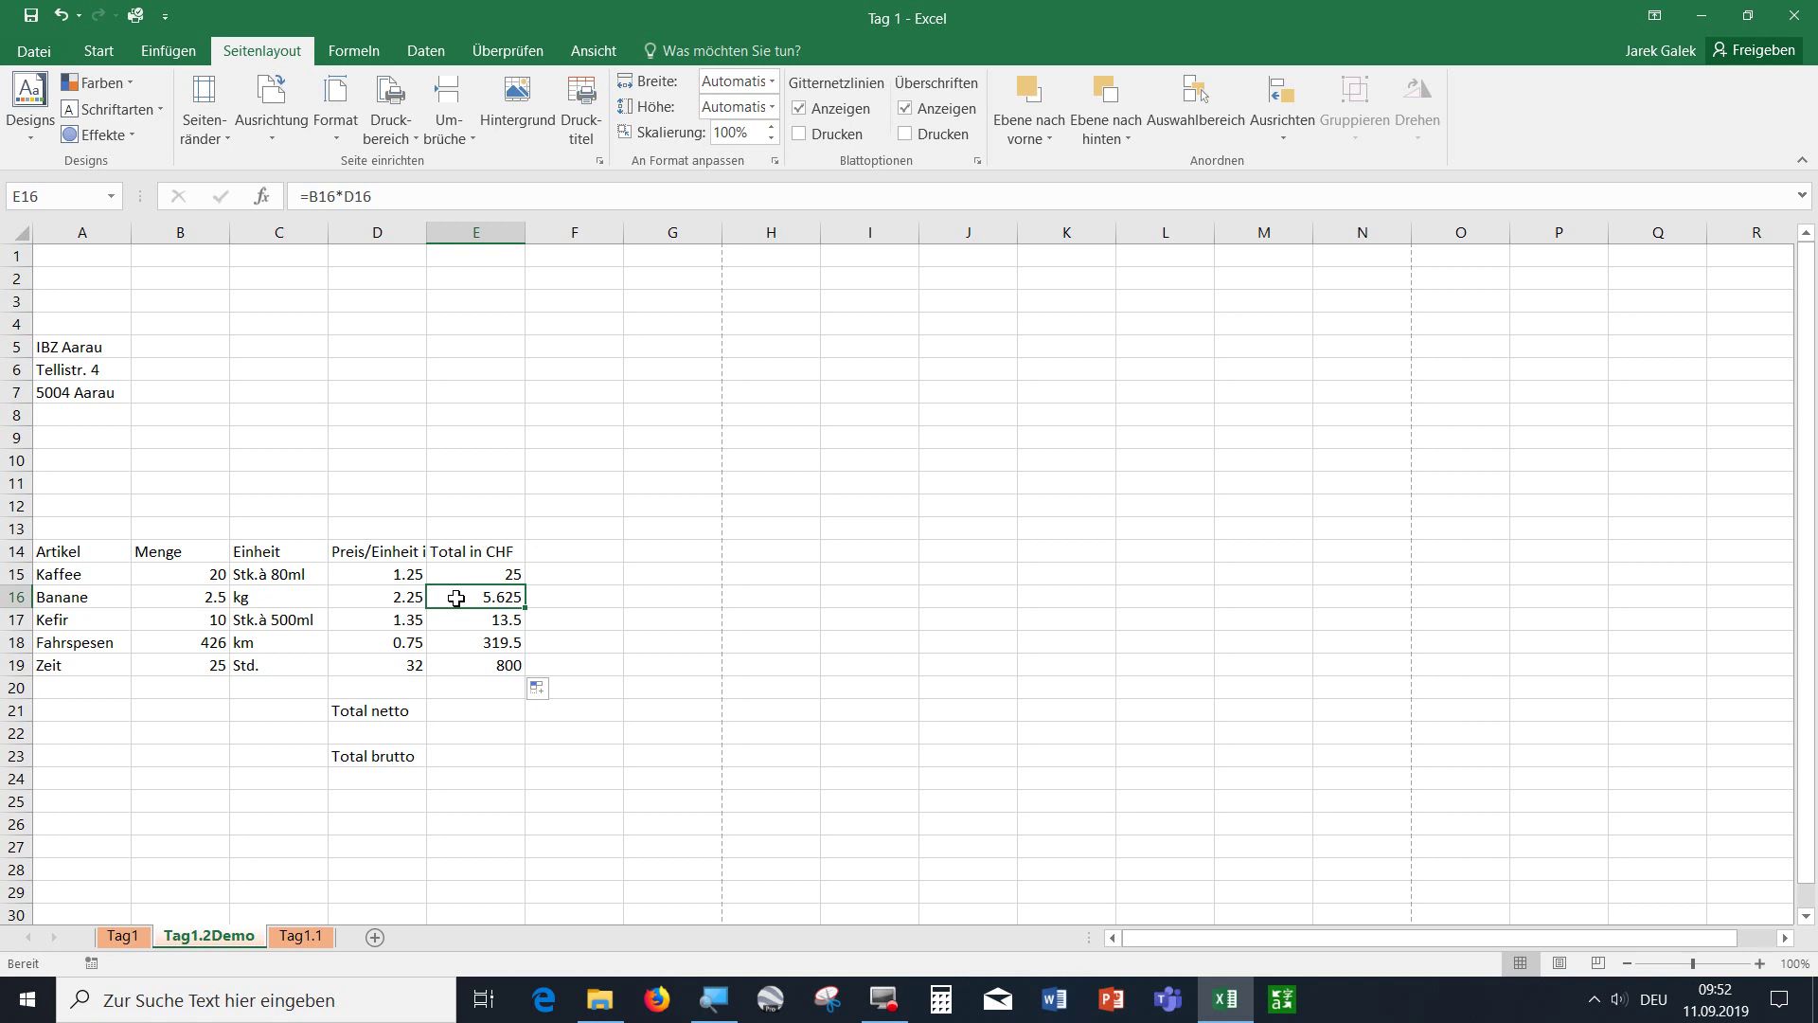
mouse_move(370, 576)
mouse_down()
mouse_move(473, 687)
mouse_move(469, 754)
mouse_up()
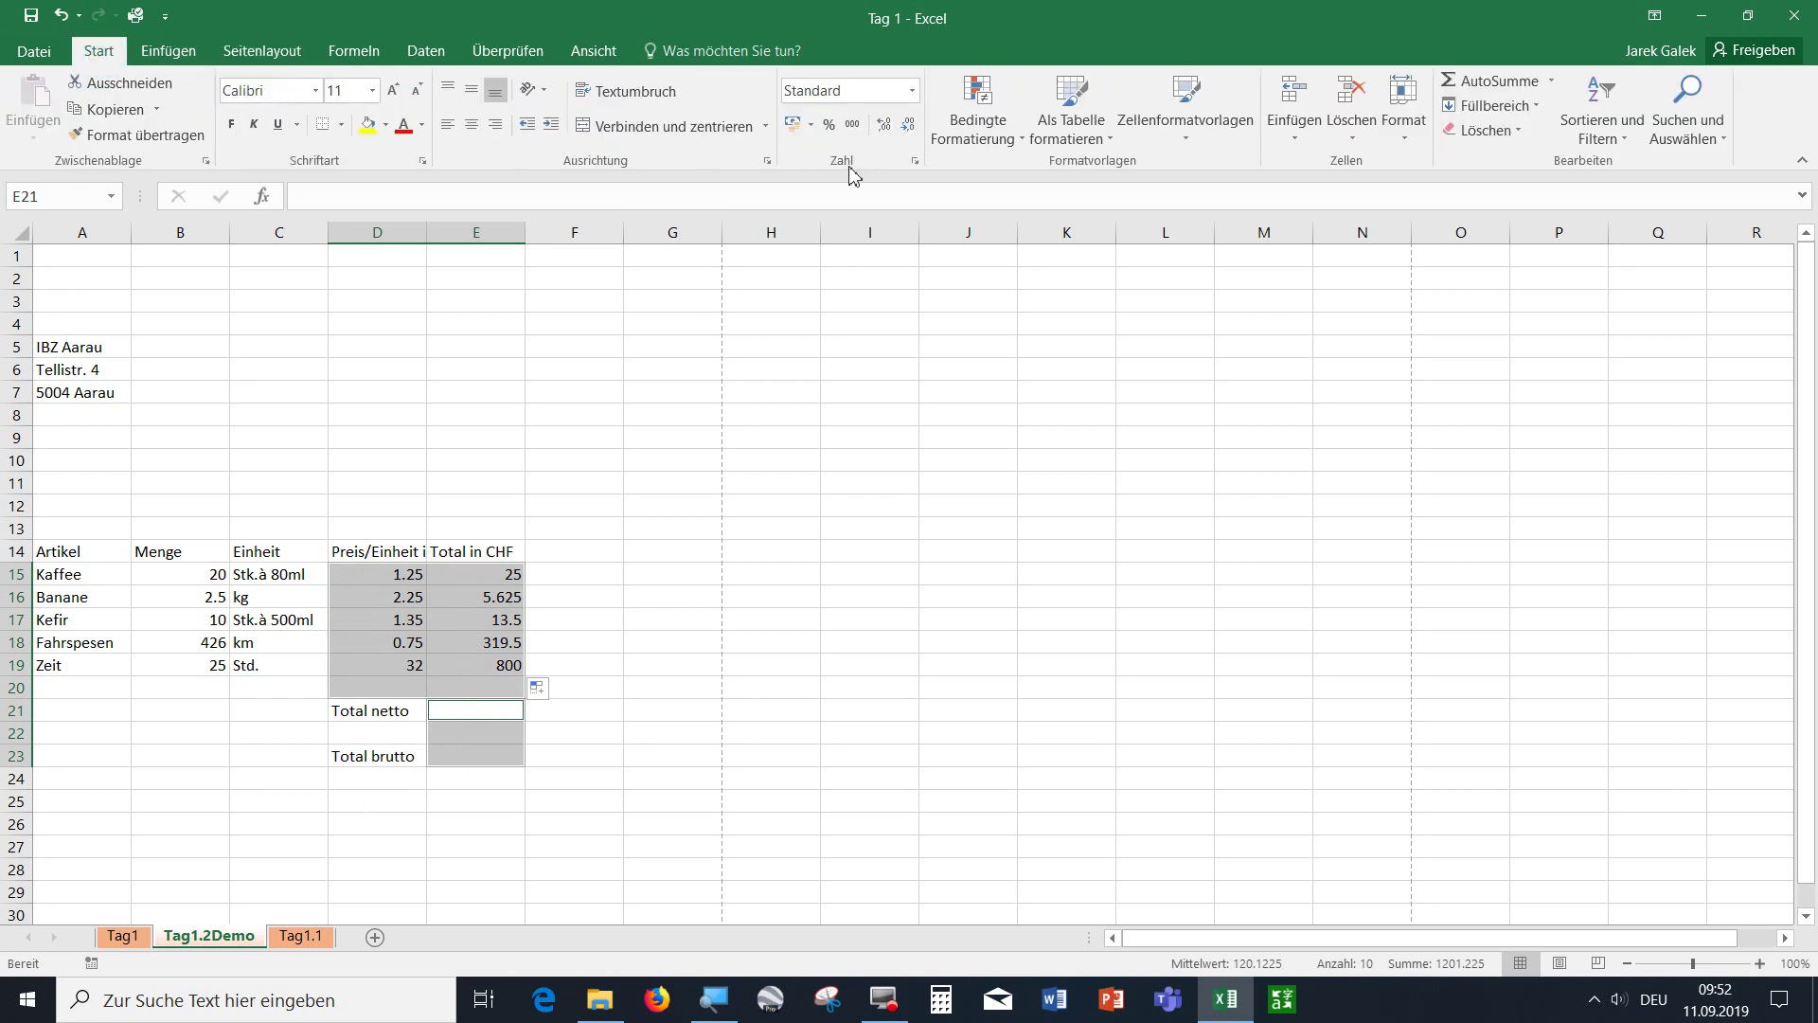
Format prices and totals with two-decimal accounting format and give the item table A14:E19 all borders
click(853, 125)
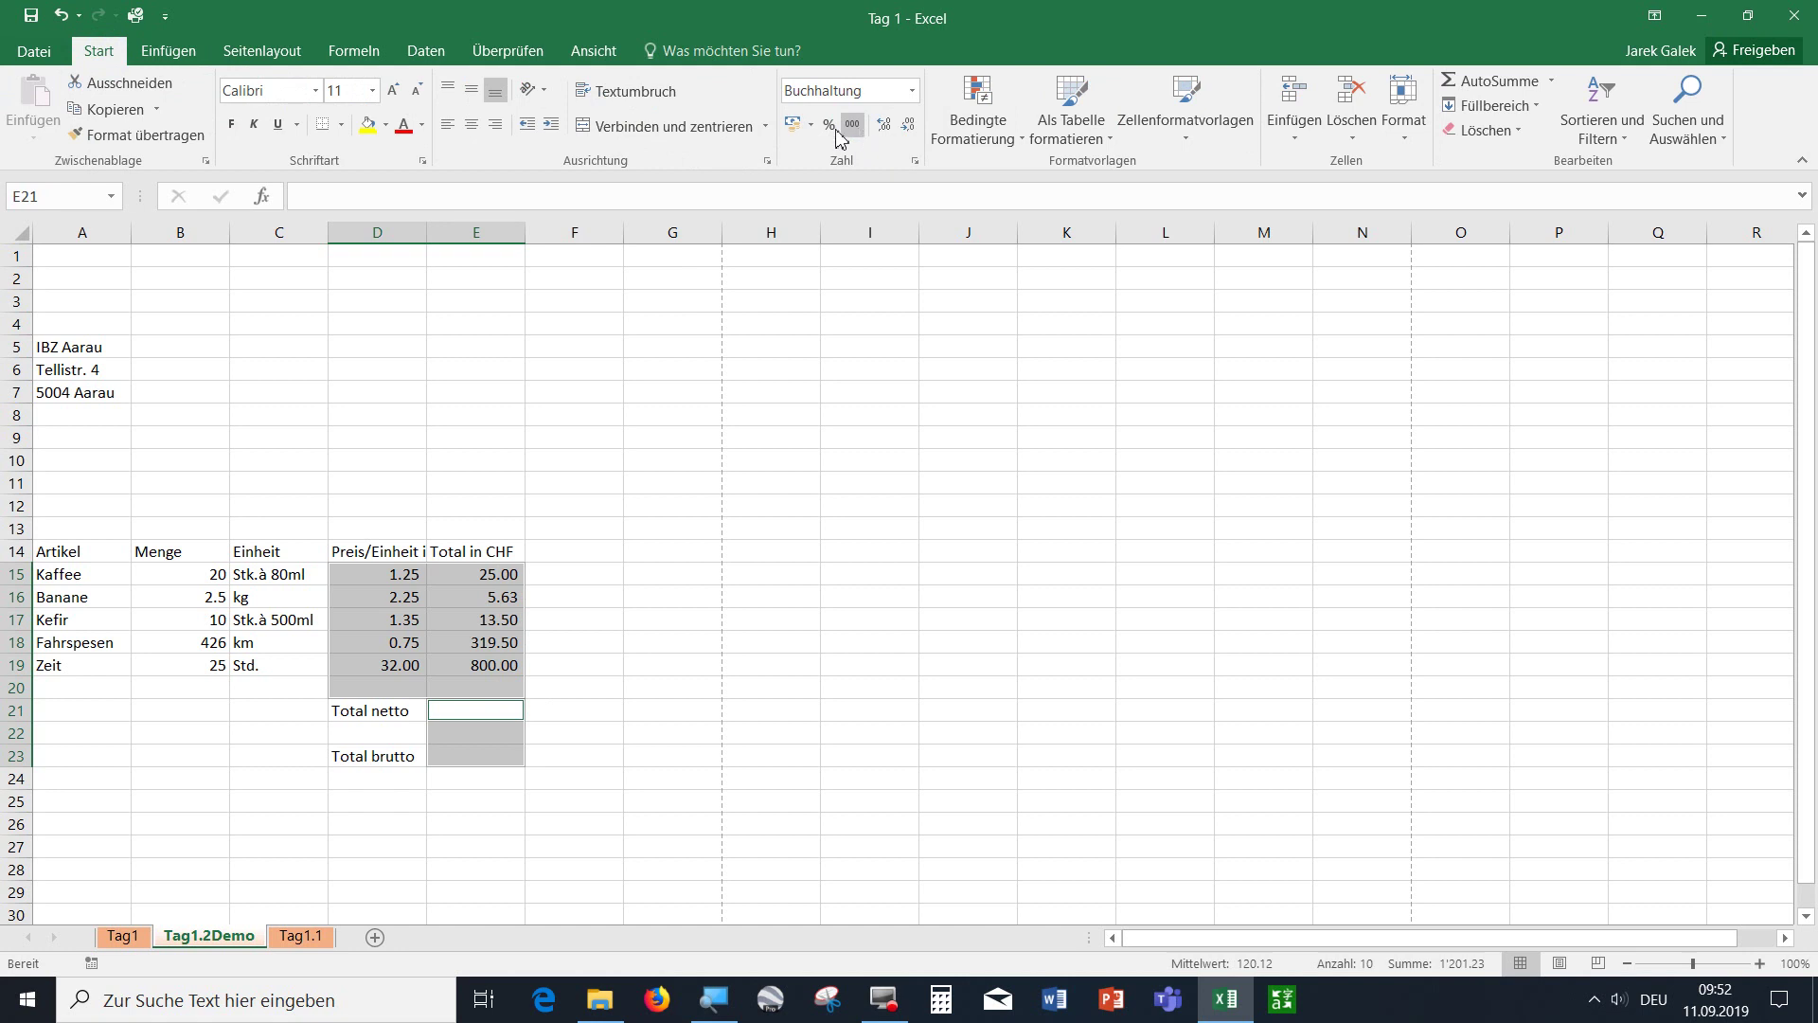
click(512, 713)
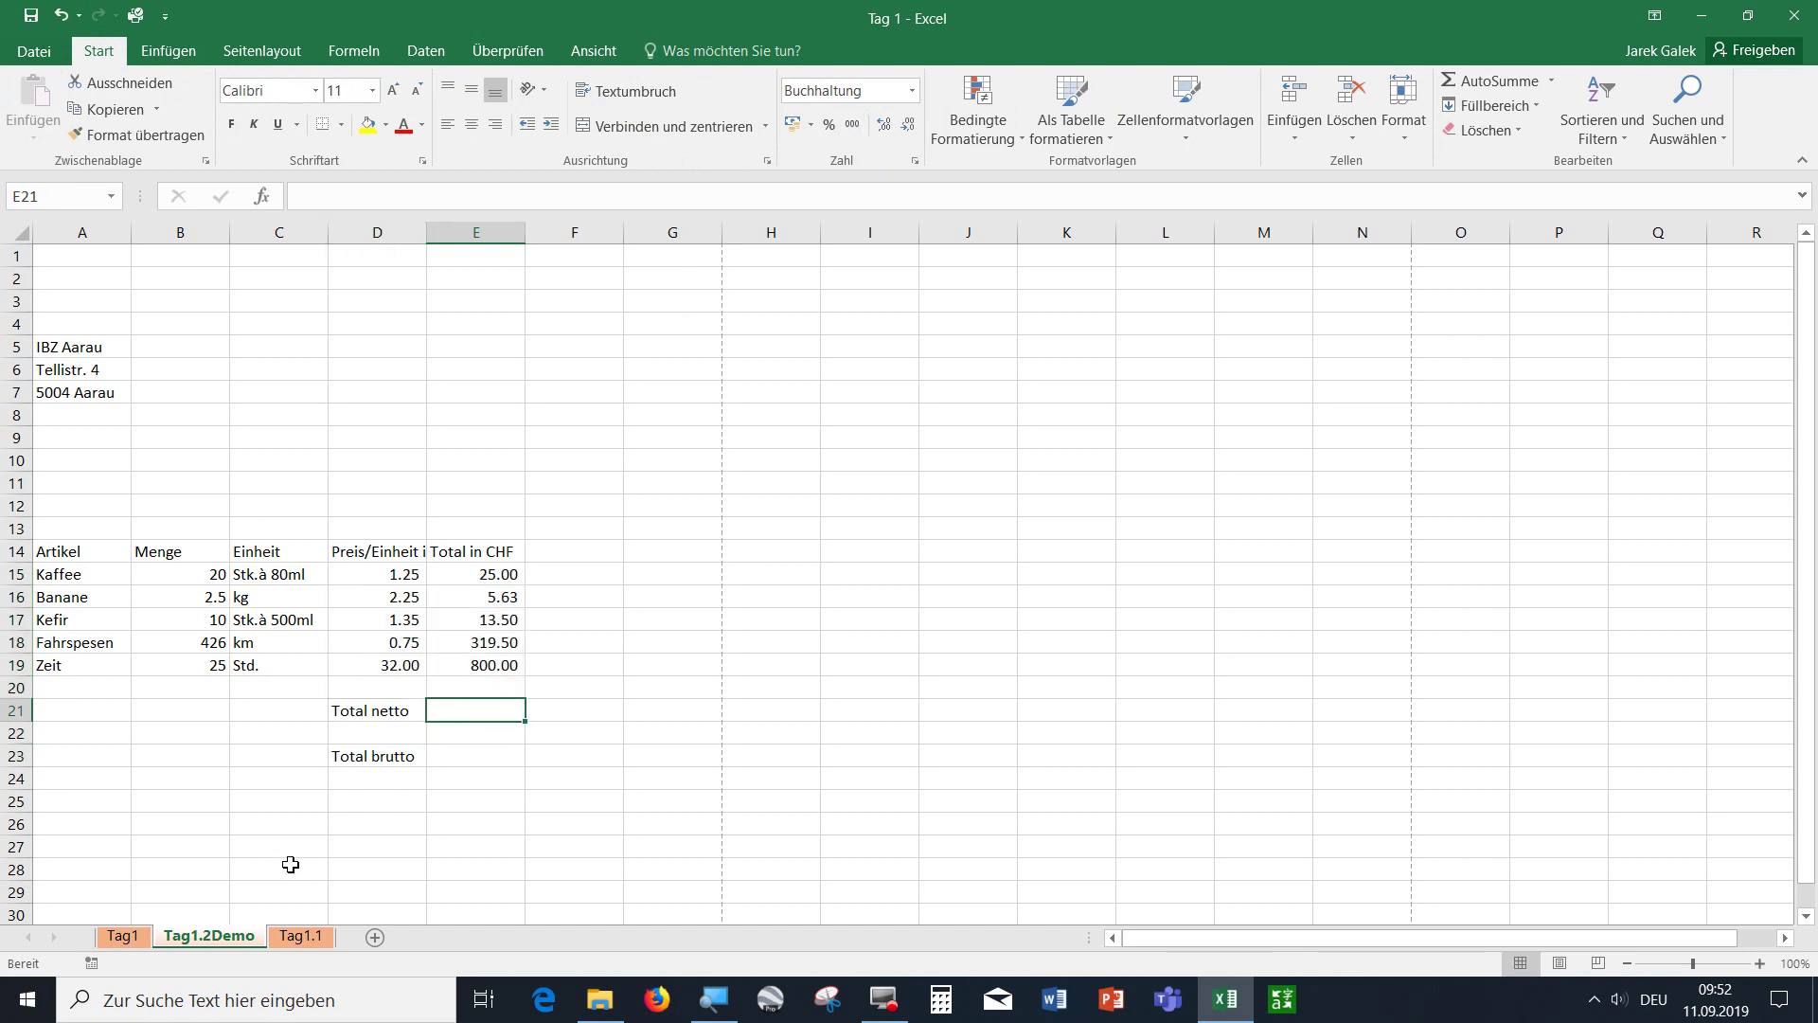
click(294, 609)
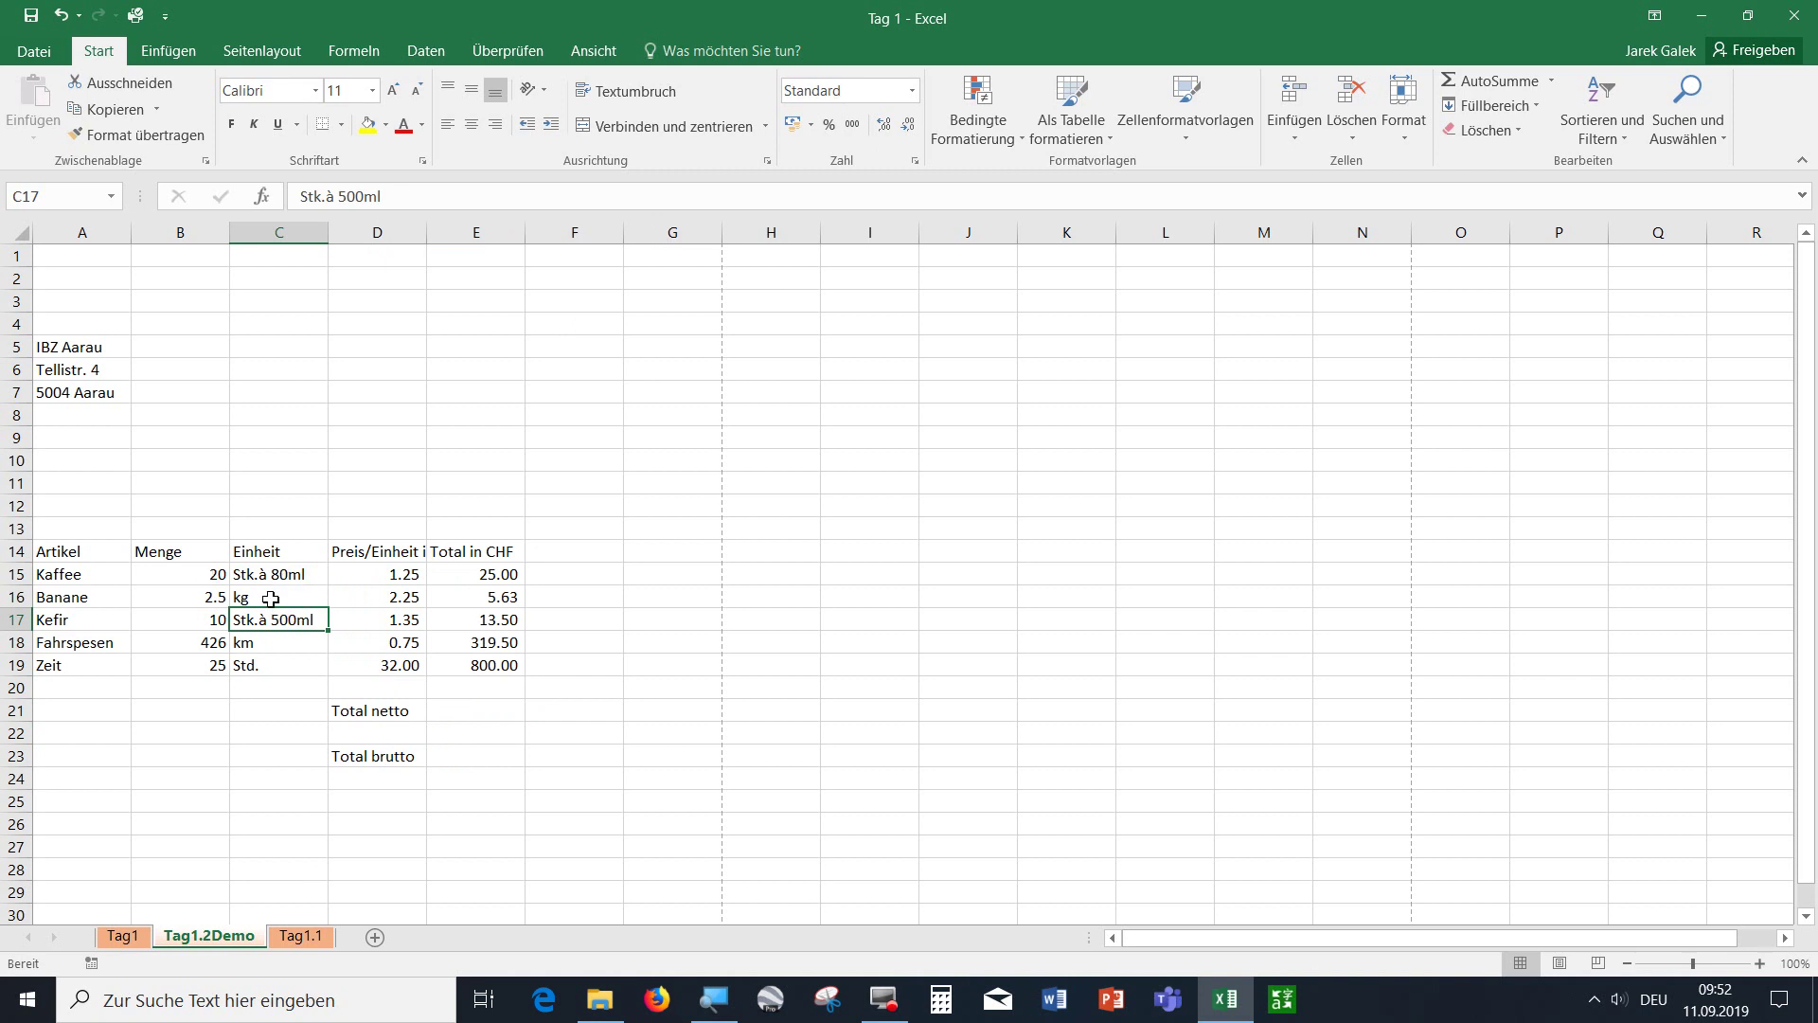
key(ctrl+a)
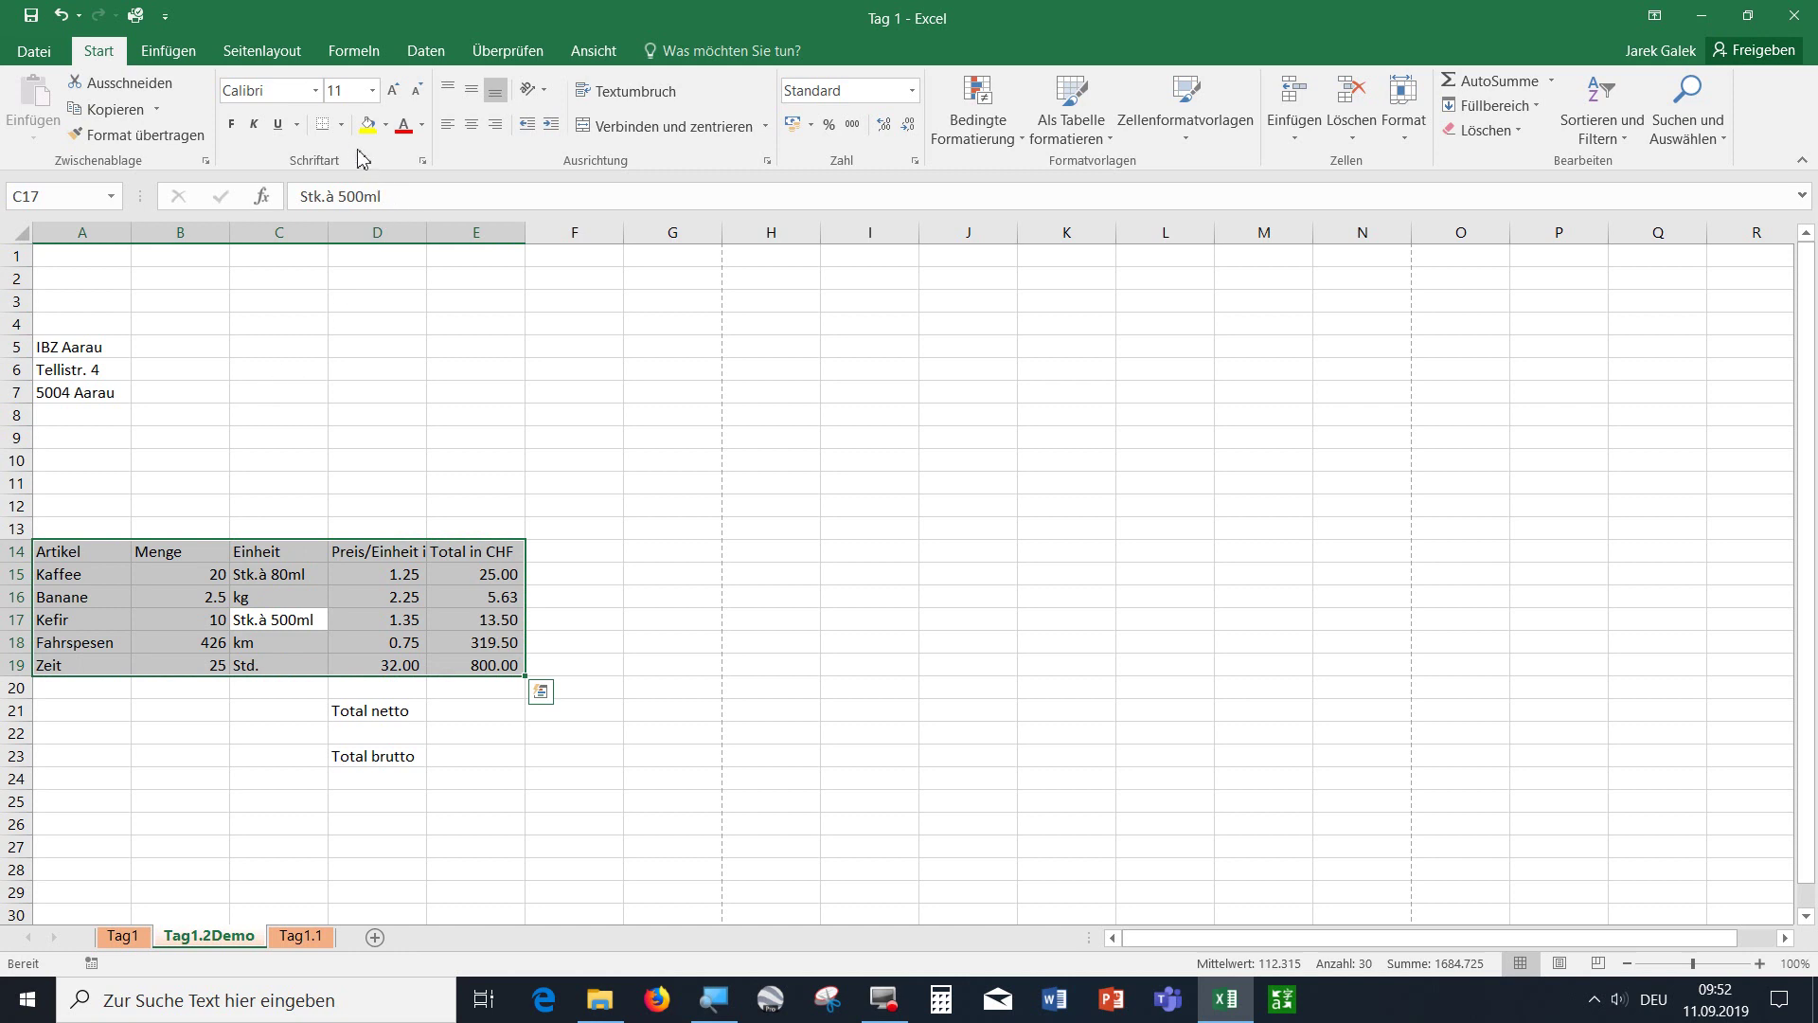
click(341, 124)
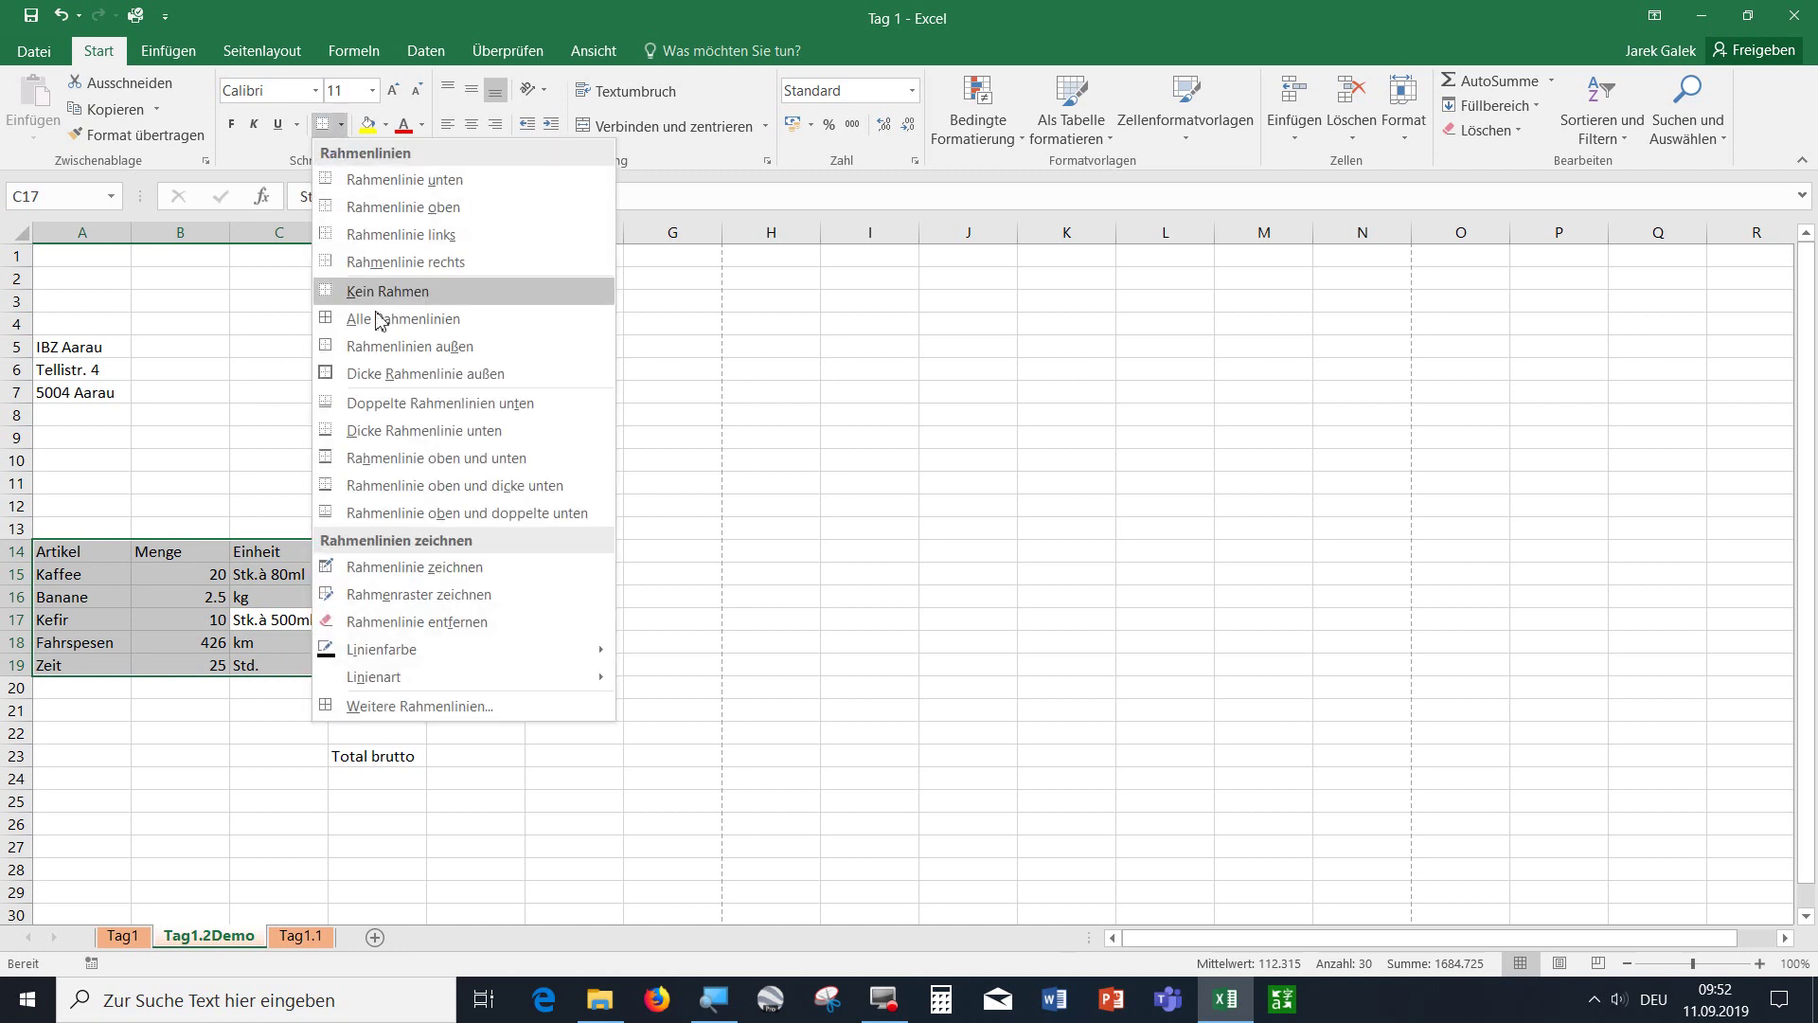
click(407, 322)
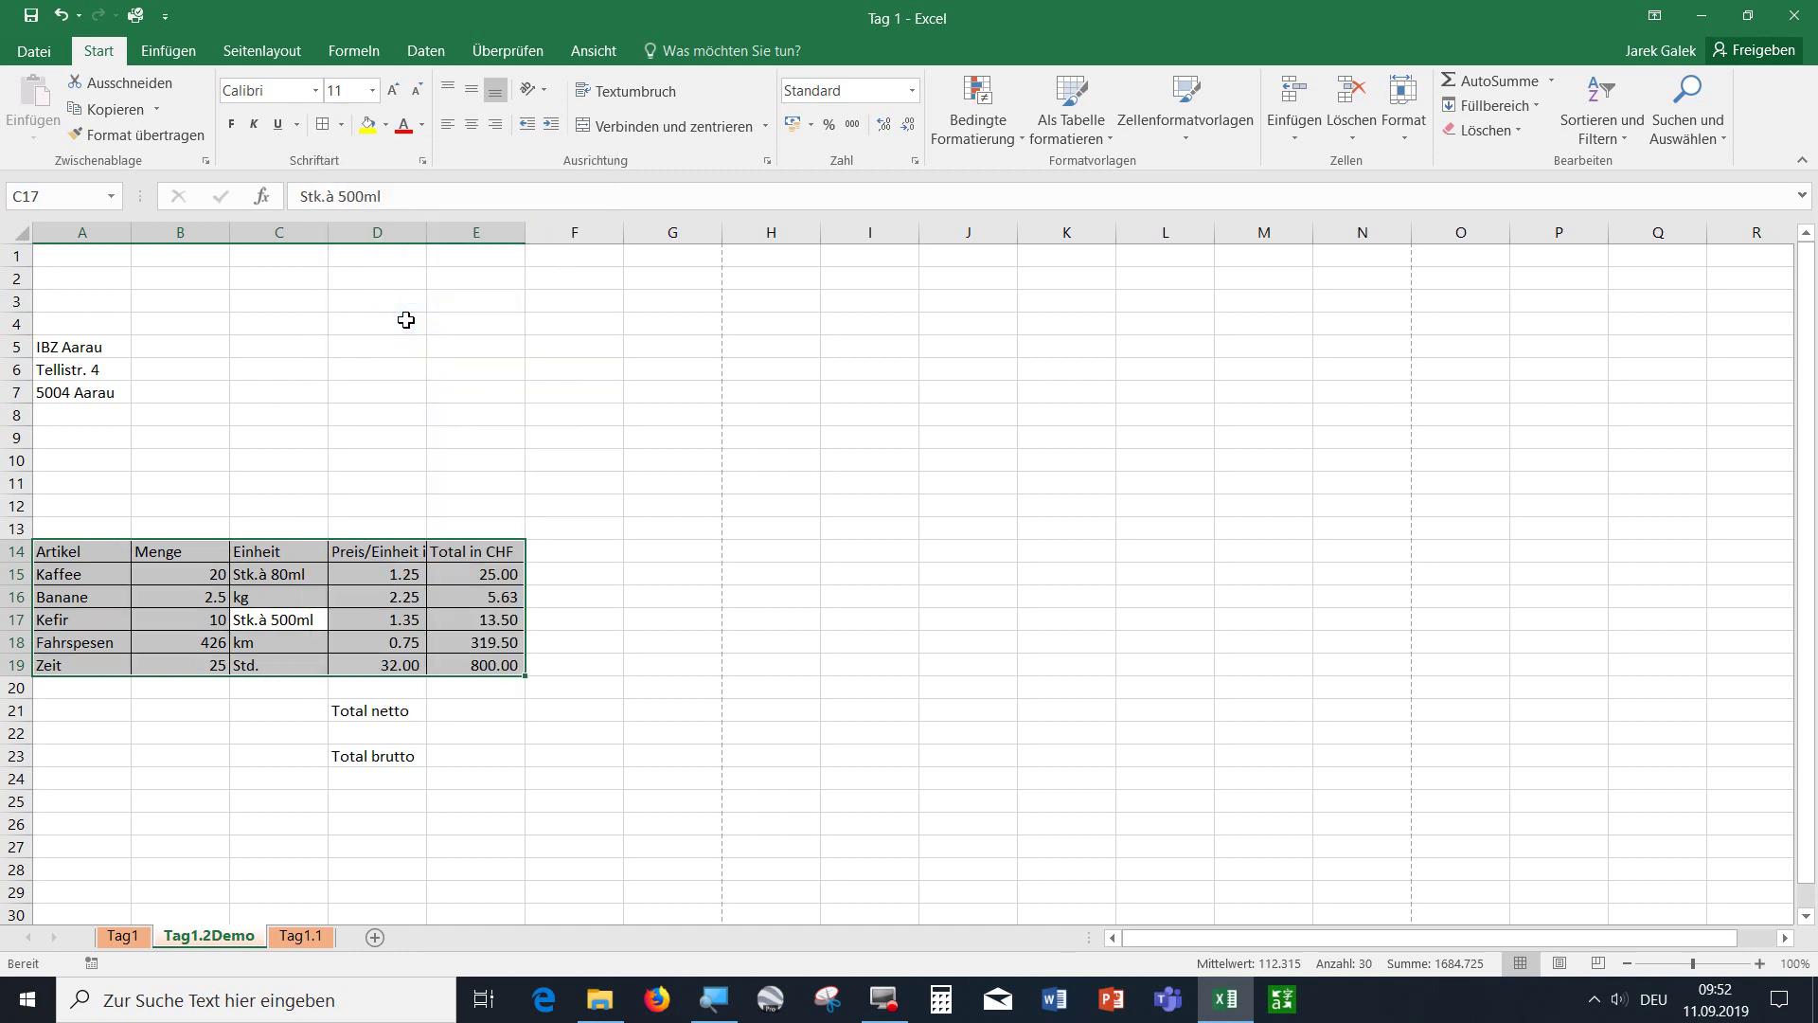
click(434, 642)
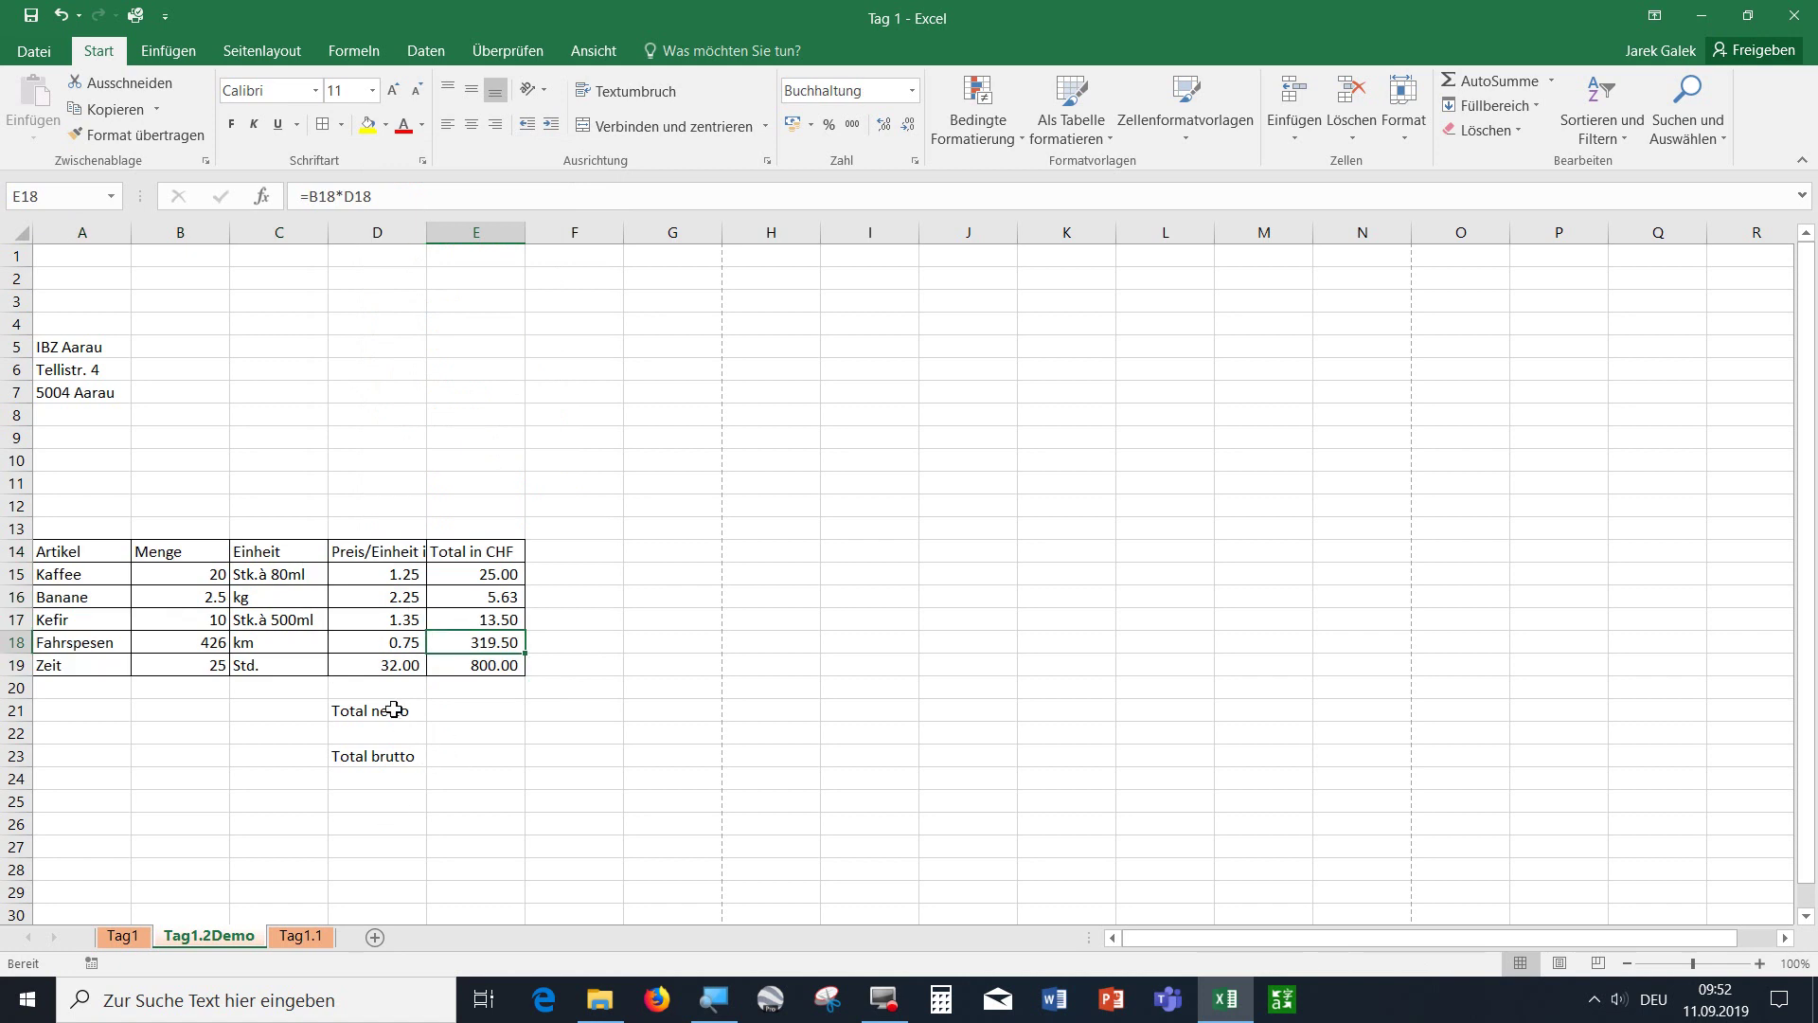
click(403, 760)
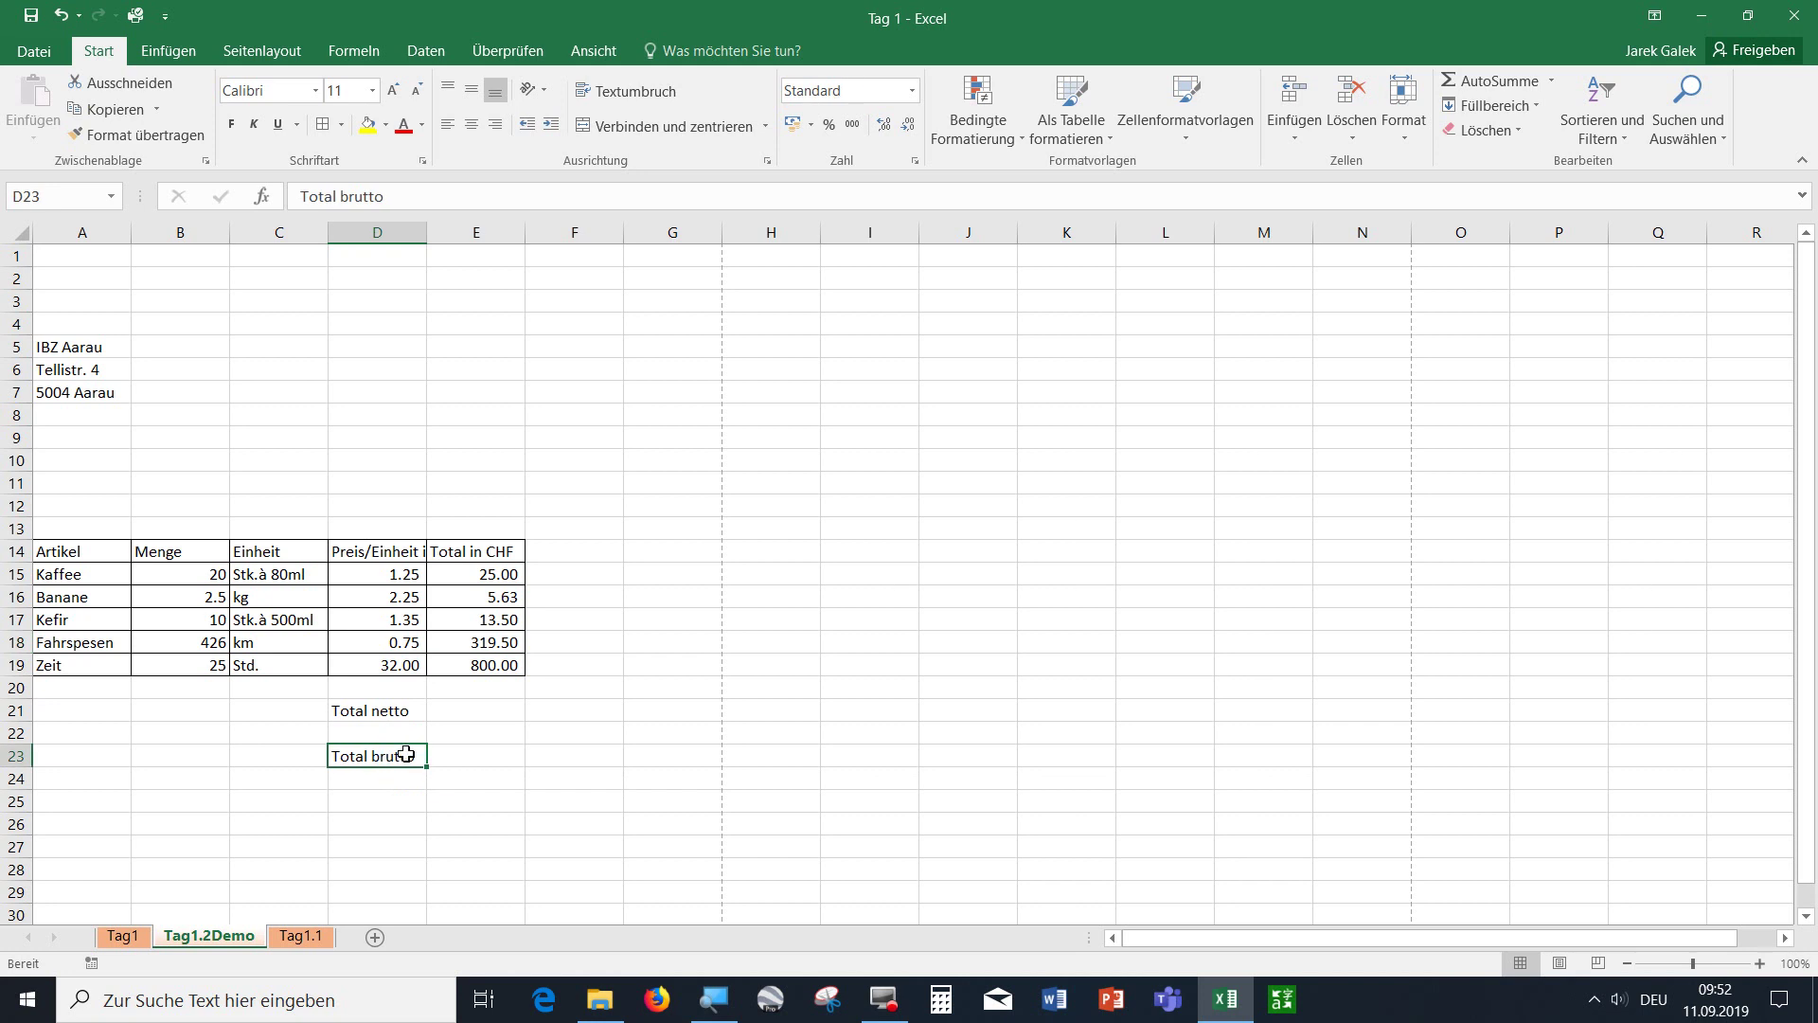
drag(404, 753, 305, 730)
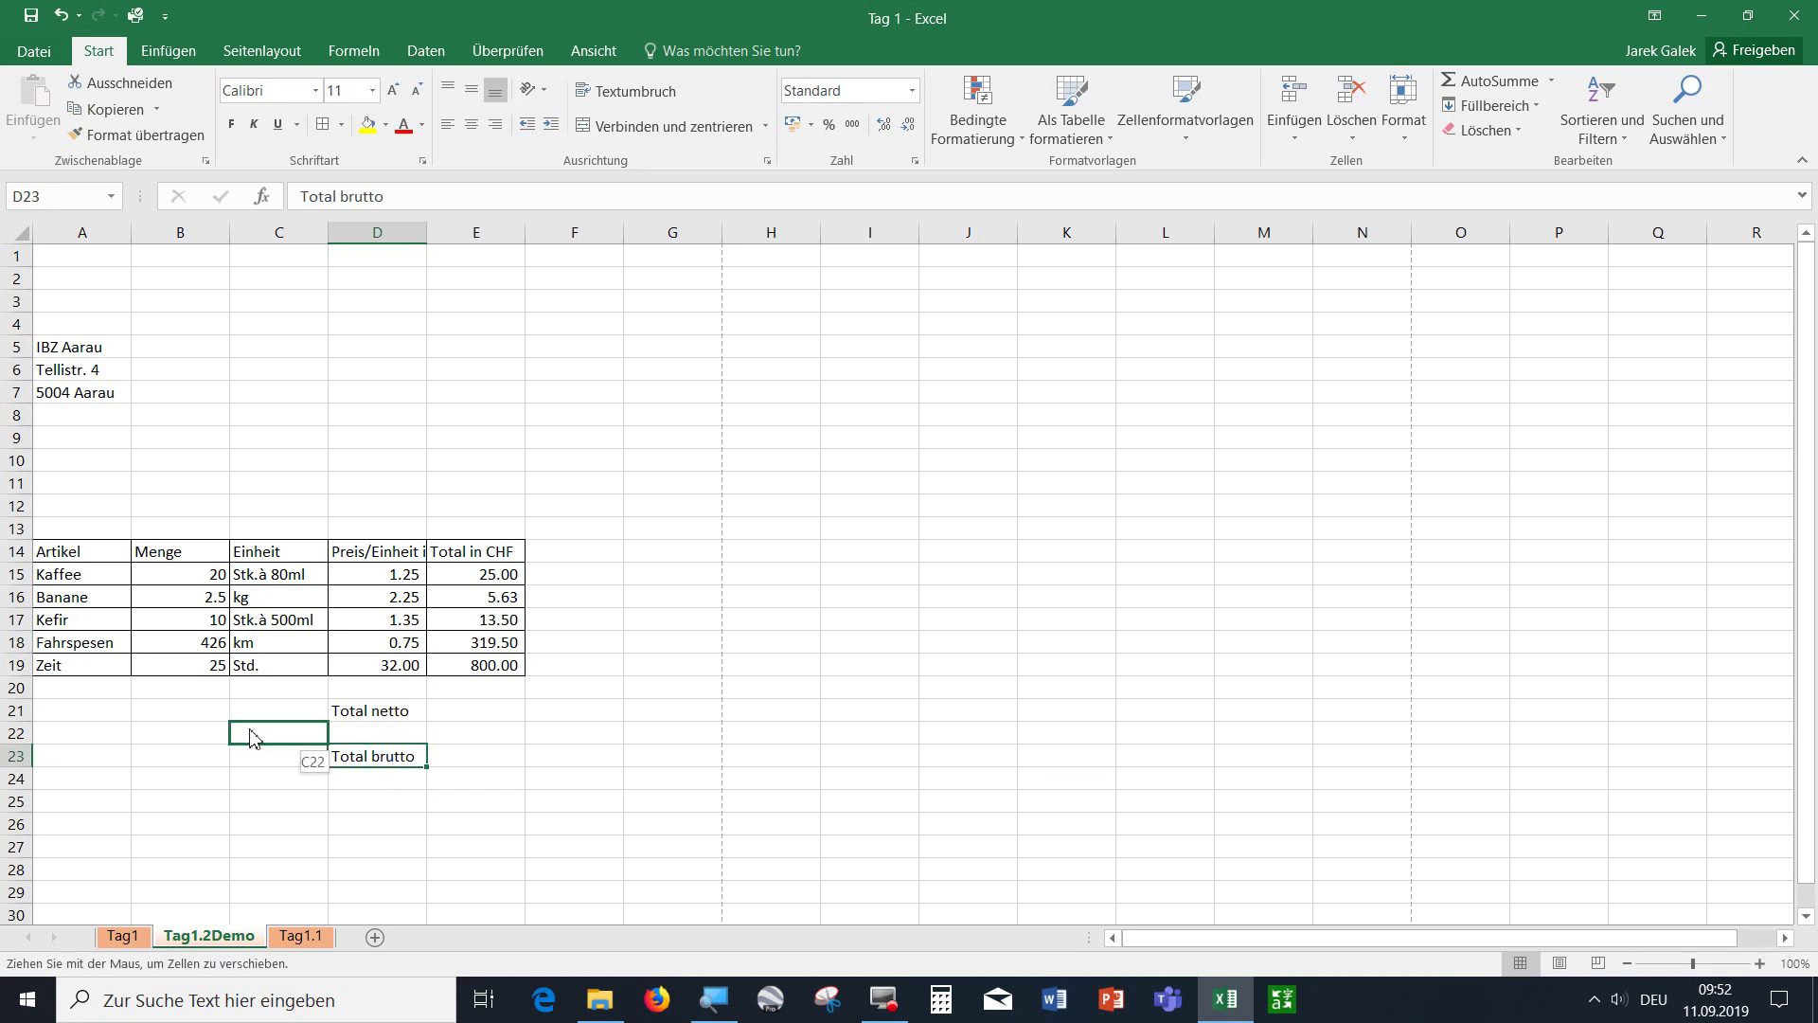
click(389, 712)
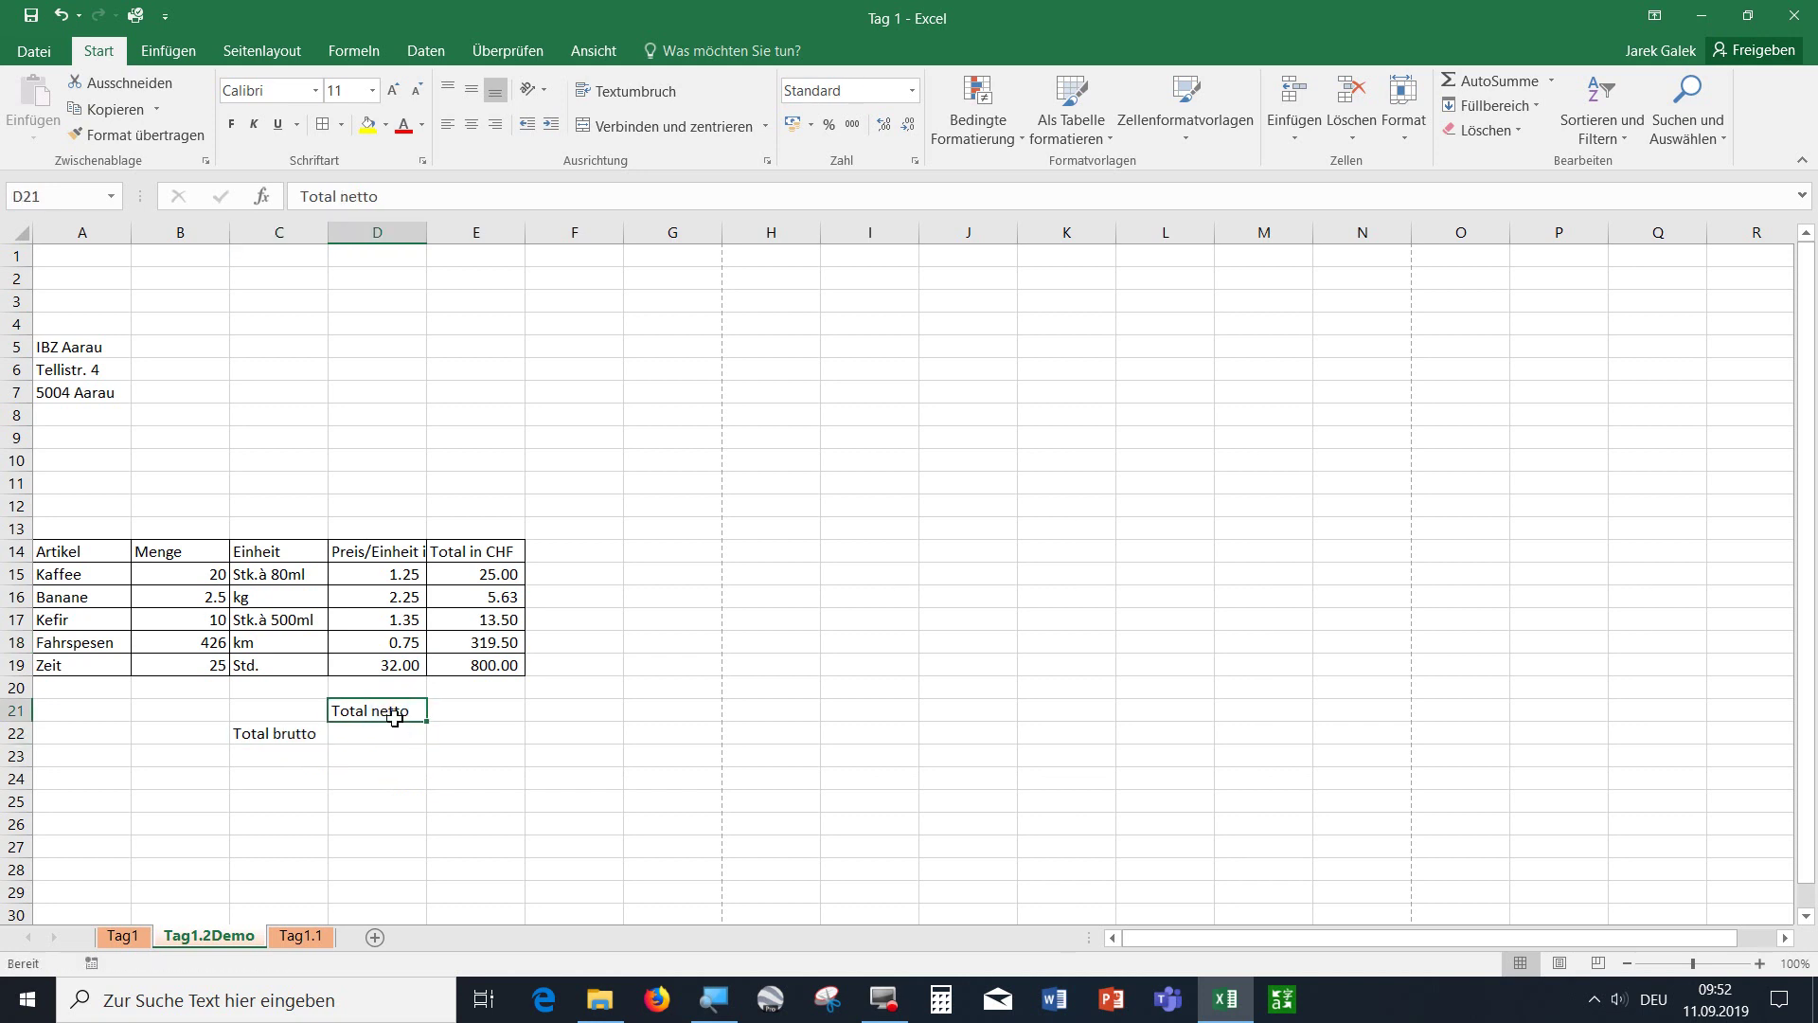
mouse_move(396, 725)
mouse_down()
mouse_move(394, 772)
mouse_move(375, 775)
mouse_up()
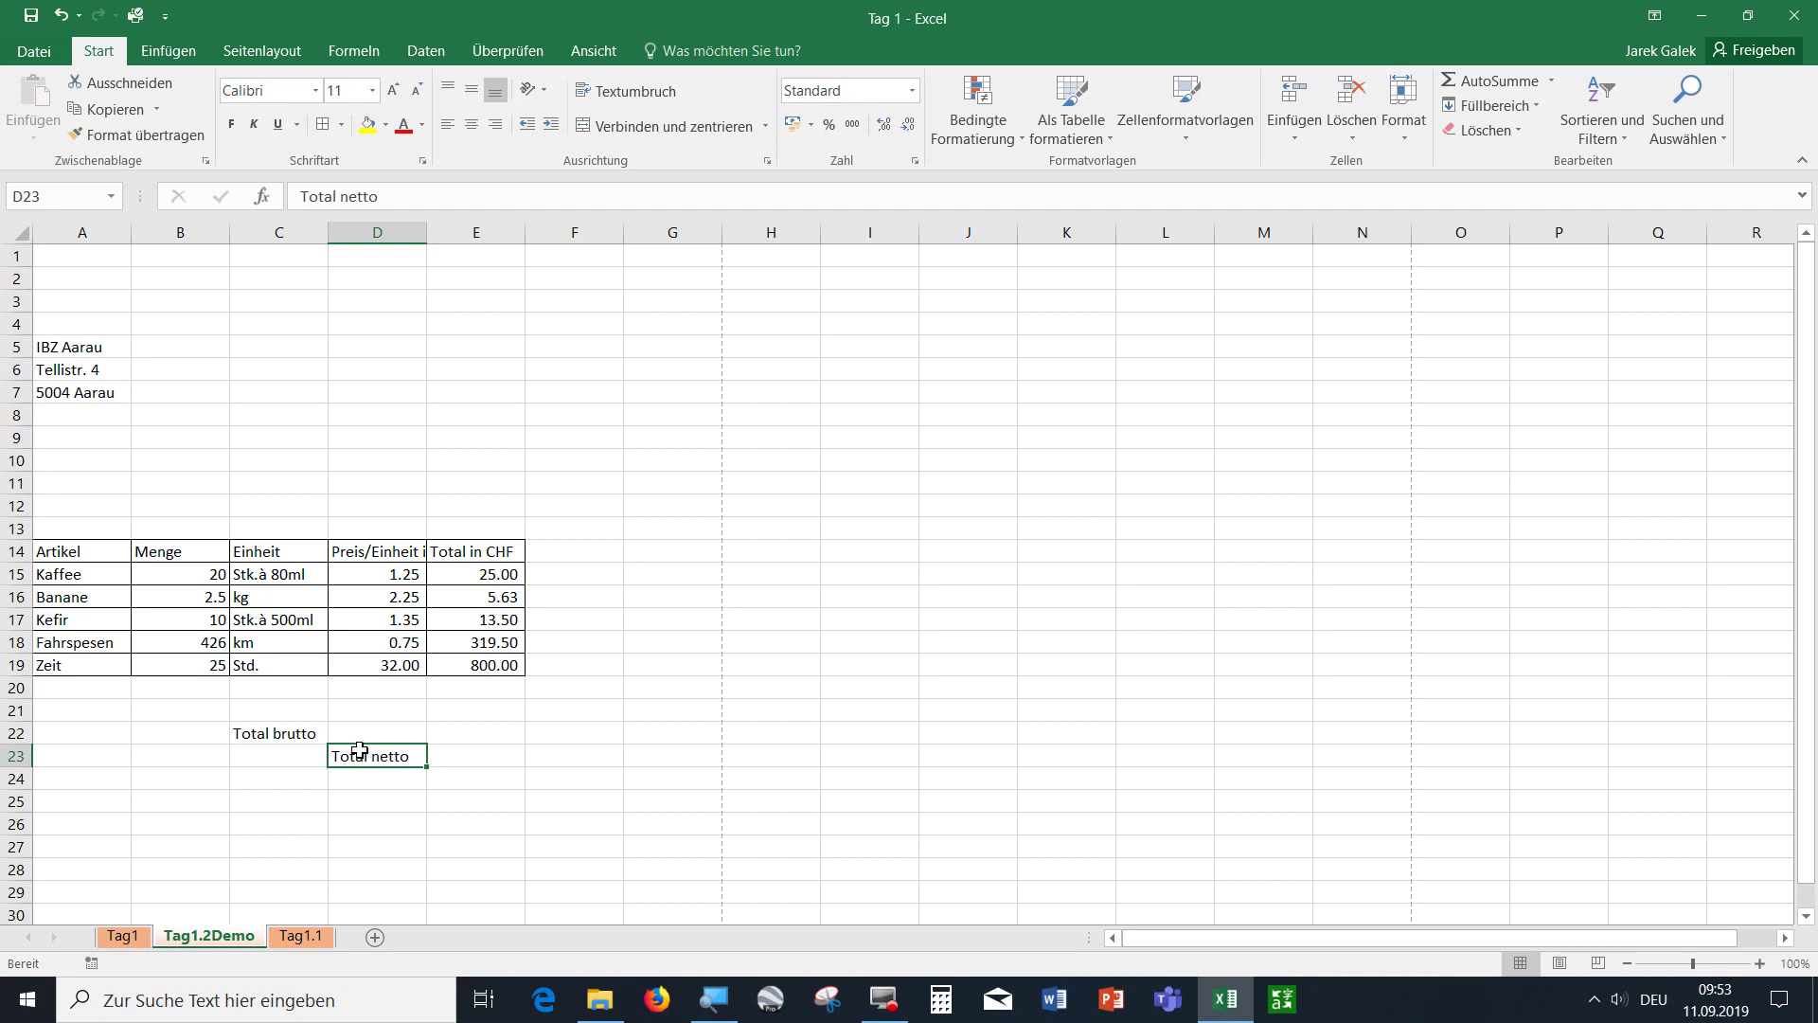
mouse_move(362, 745)
mouse_down()
mouse_move(364, 708)
mouse_move(365, 769)
mouse_up()
click(303, 743)
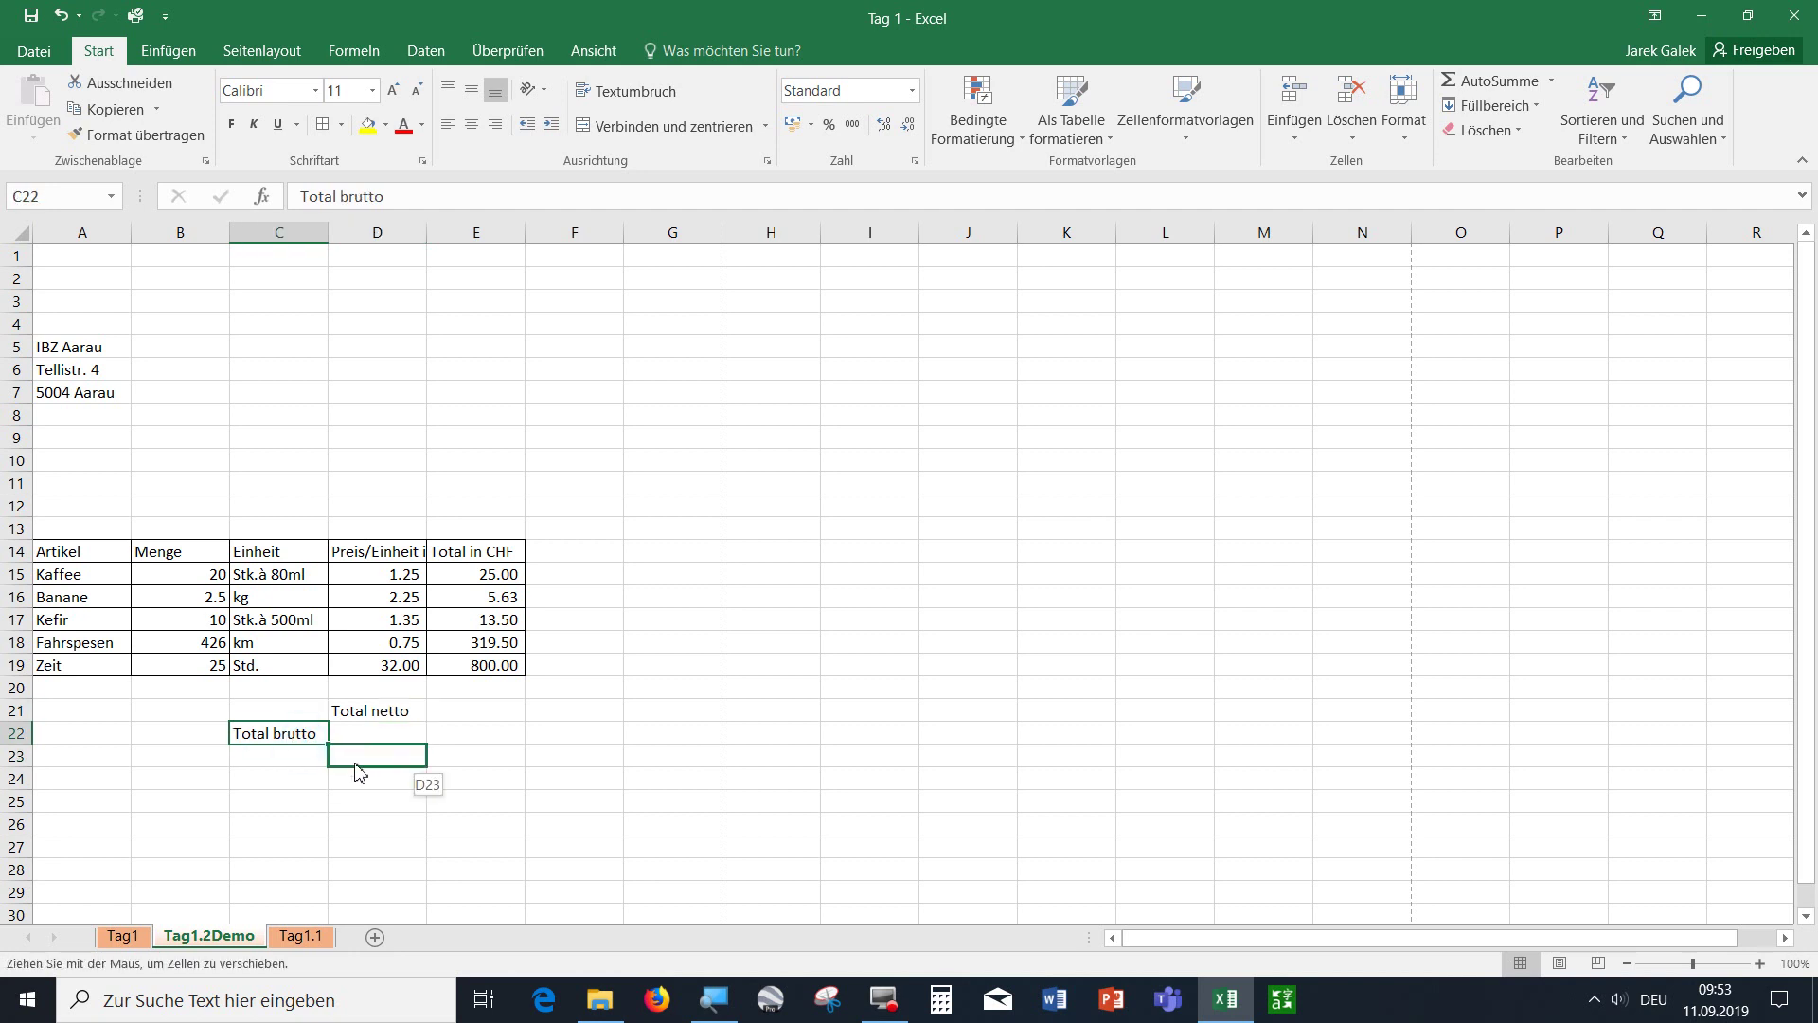
click(470, 710)
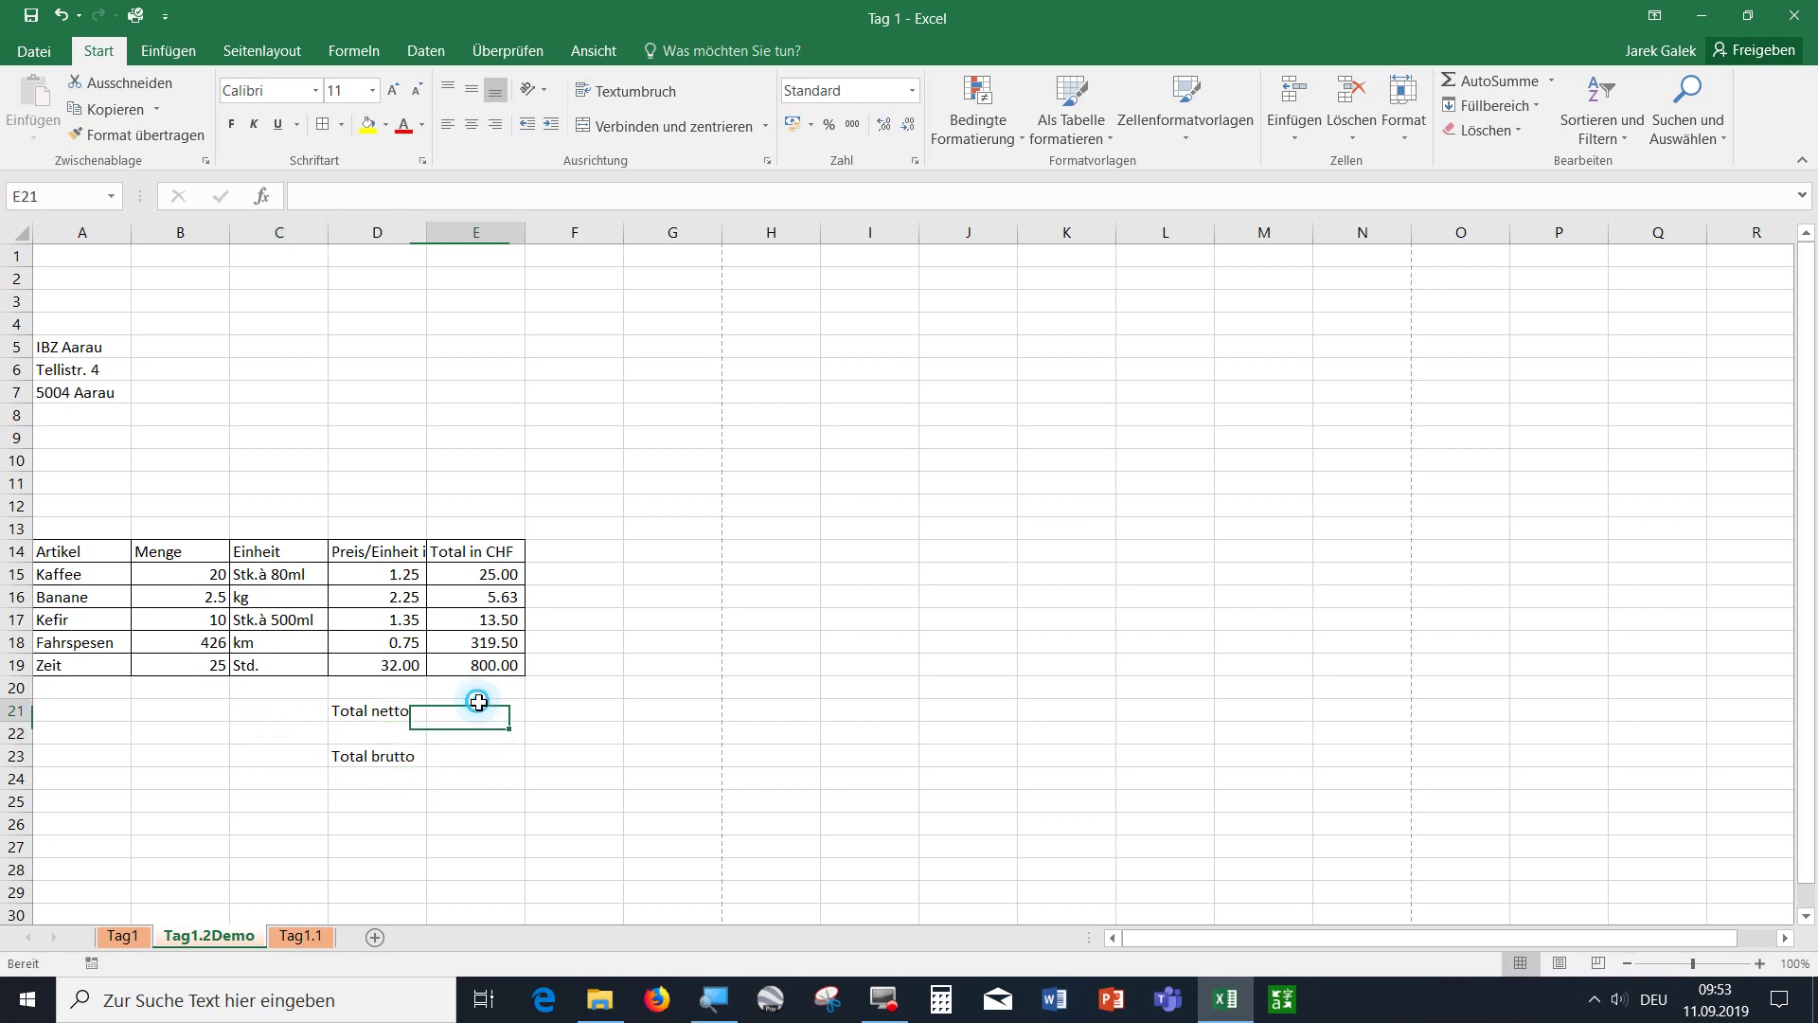
Make header row 14 taller, centre the header cells both ways, and wrap their text
click(11, 551)
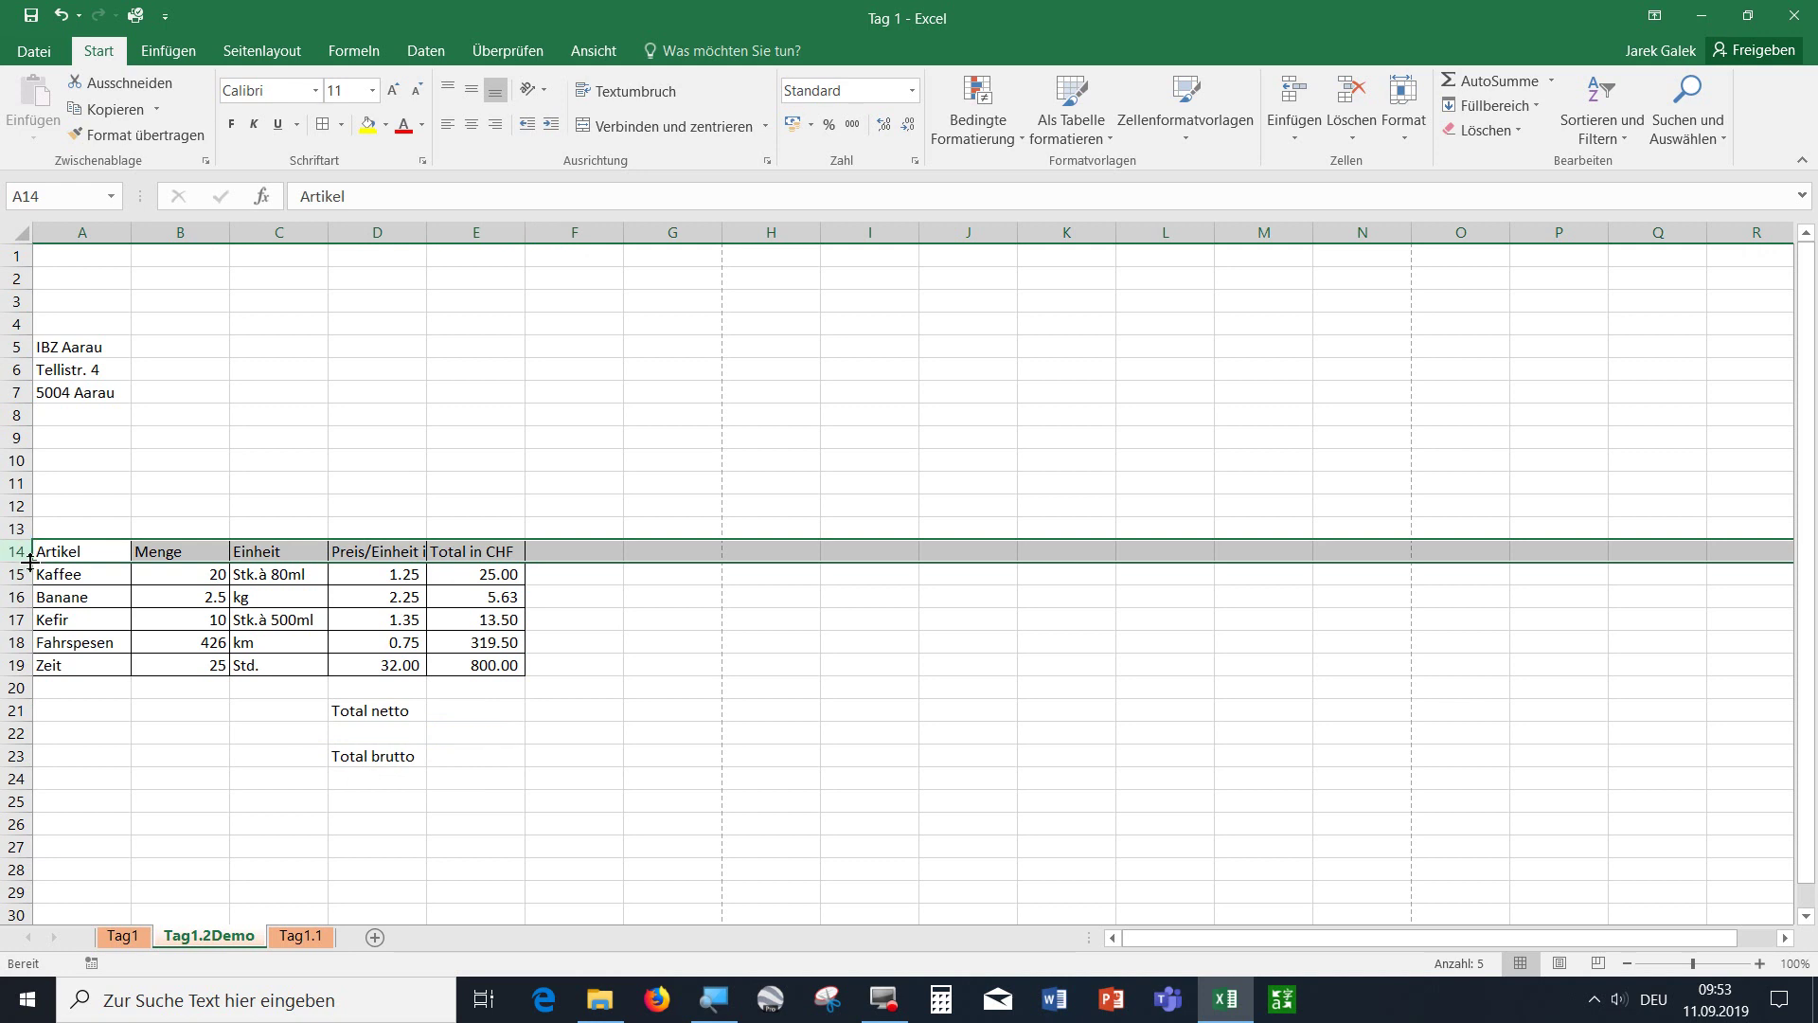
drag(30, 563, 31, 593)
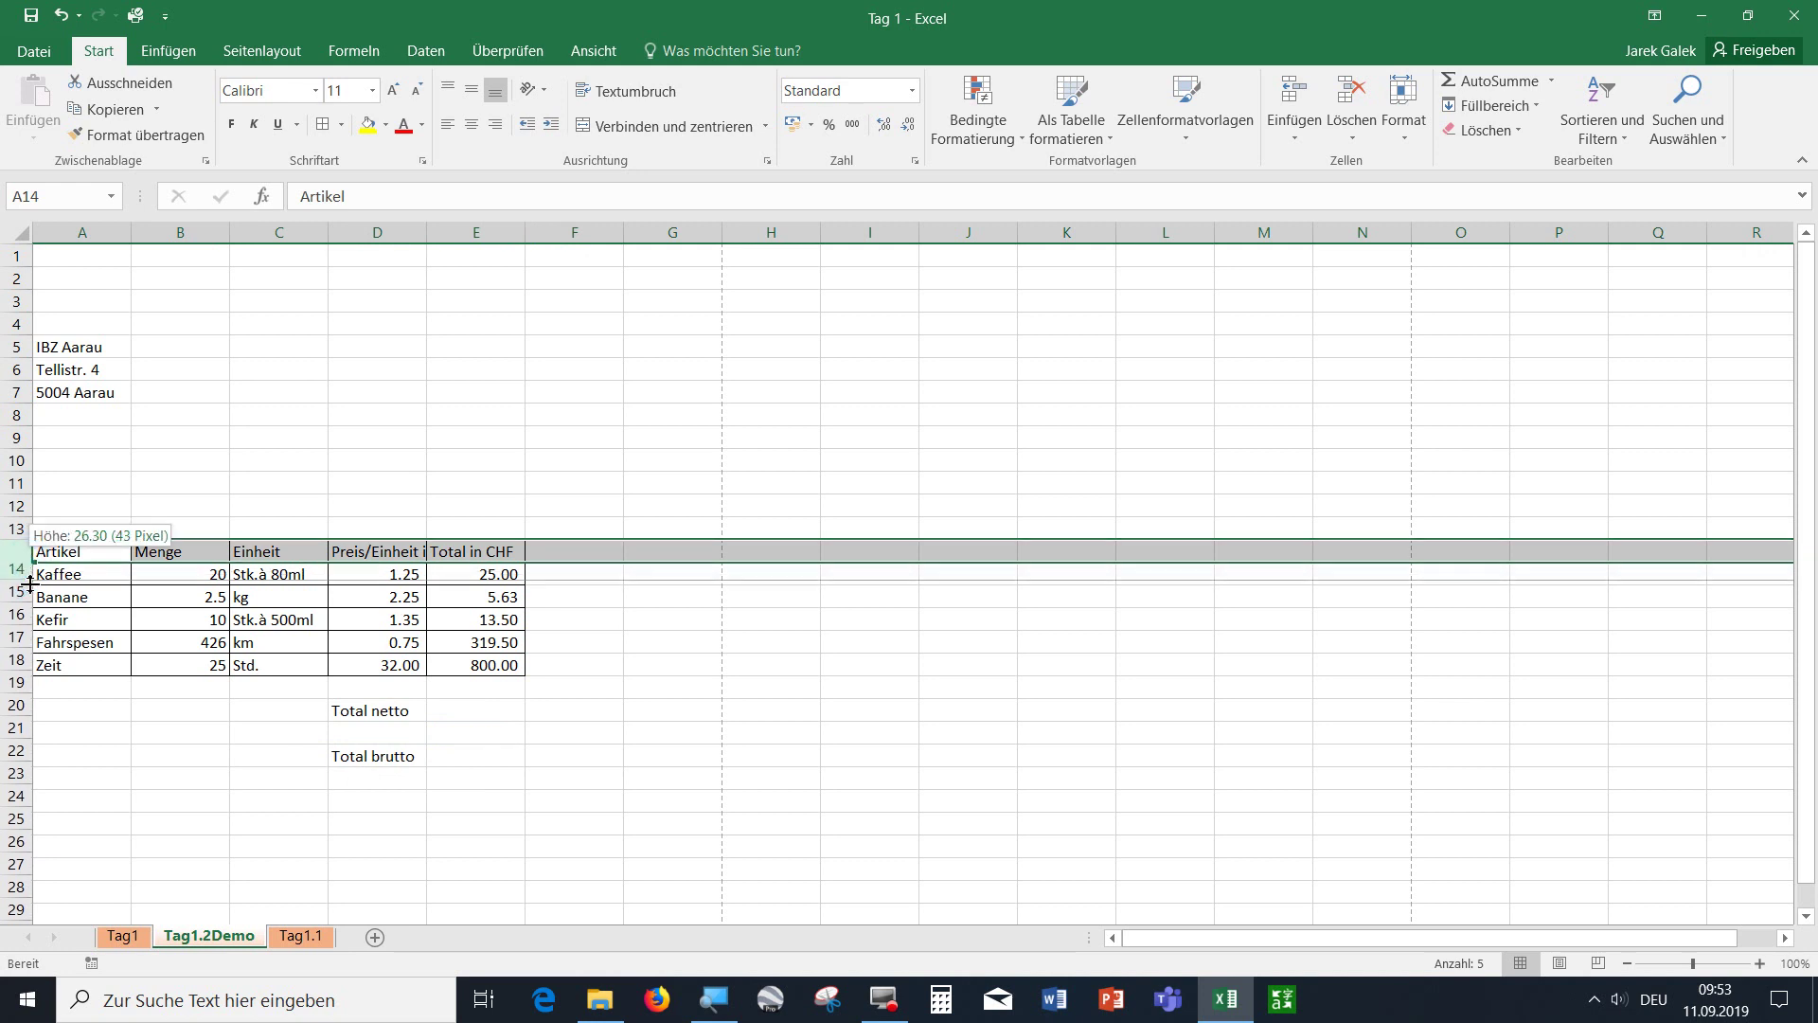
drag(57, 581, 434, 563)
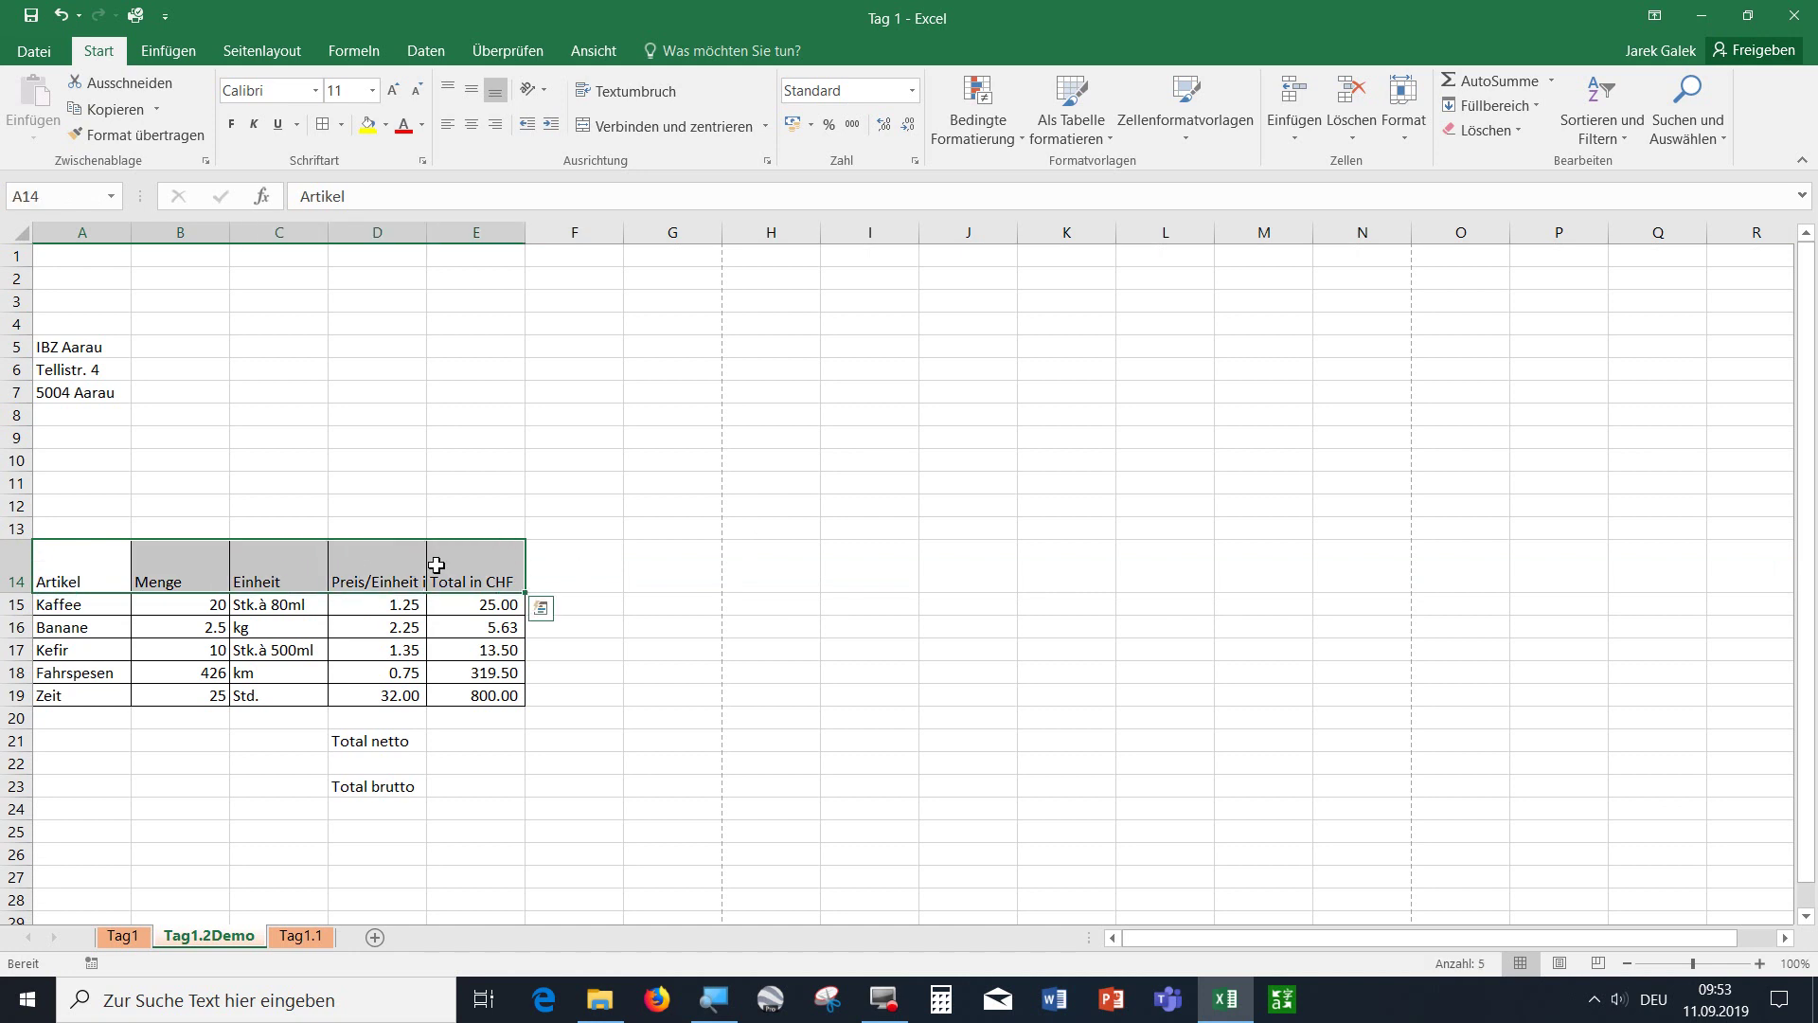
click(472, 91)
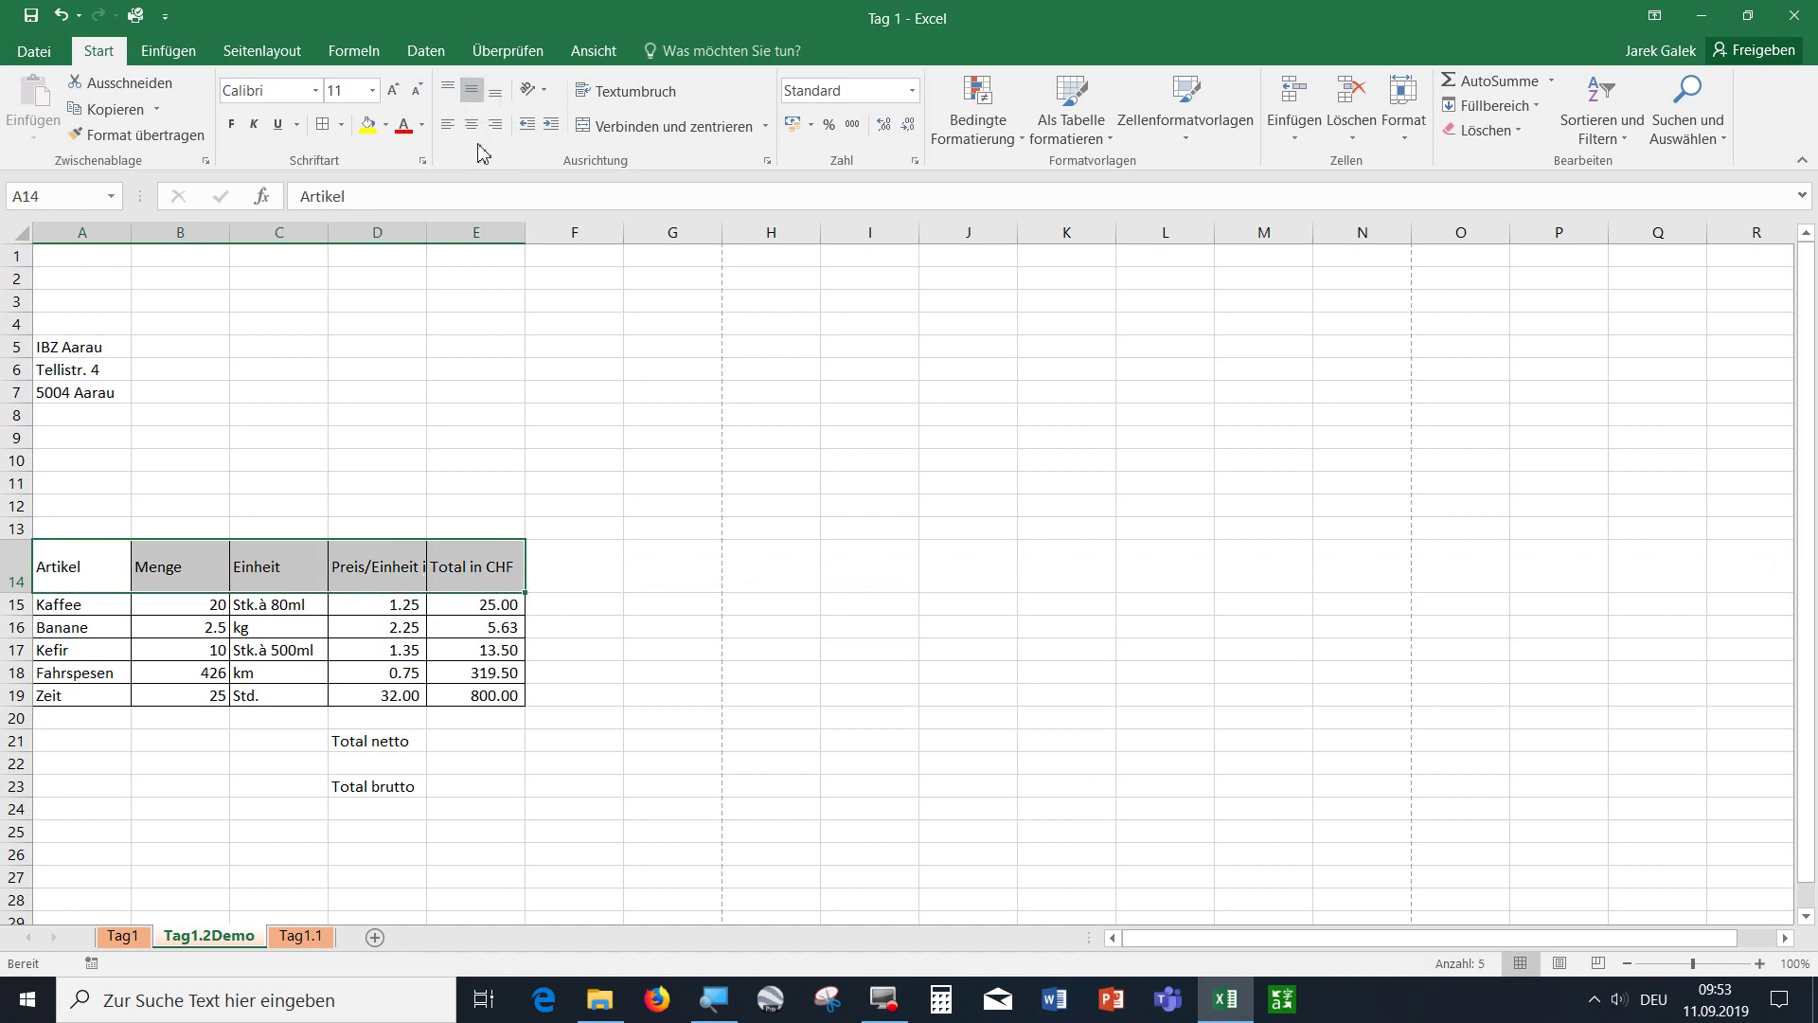
click(471, 126)
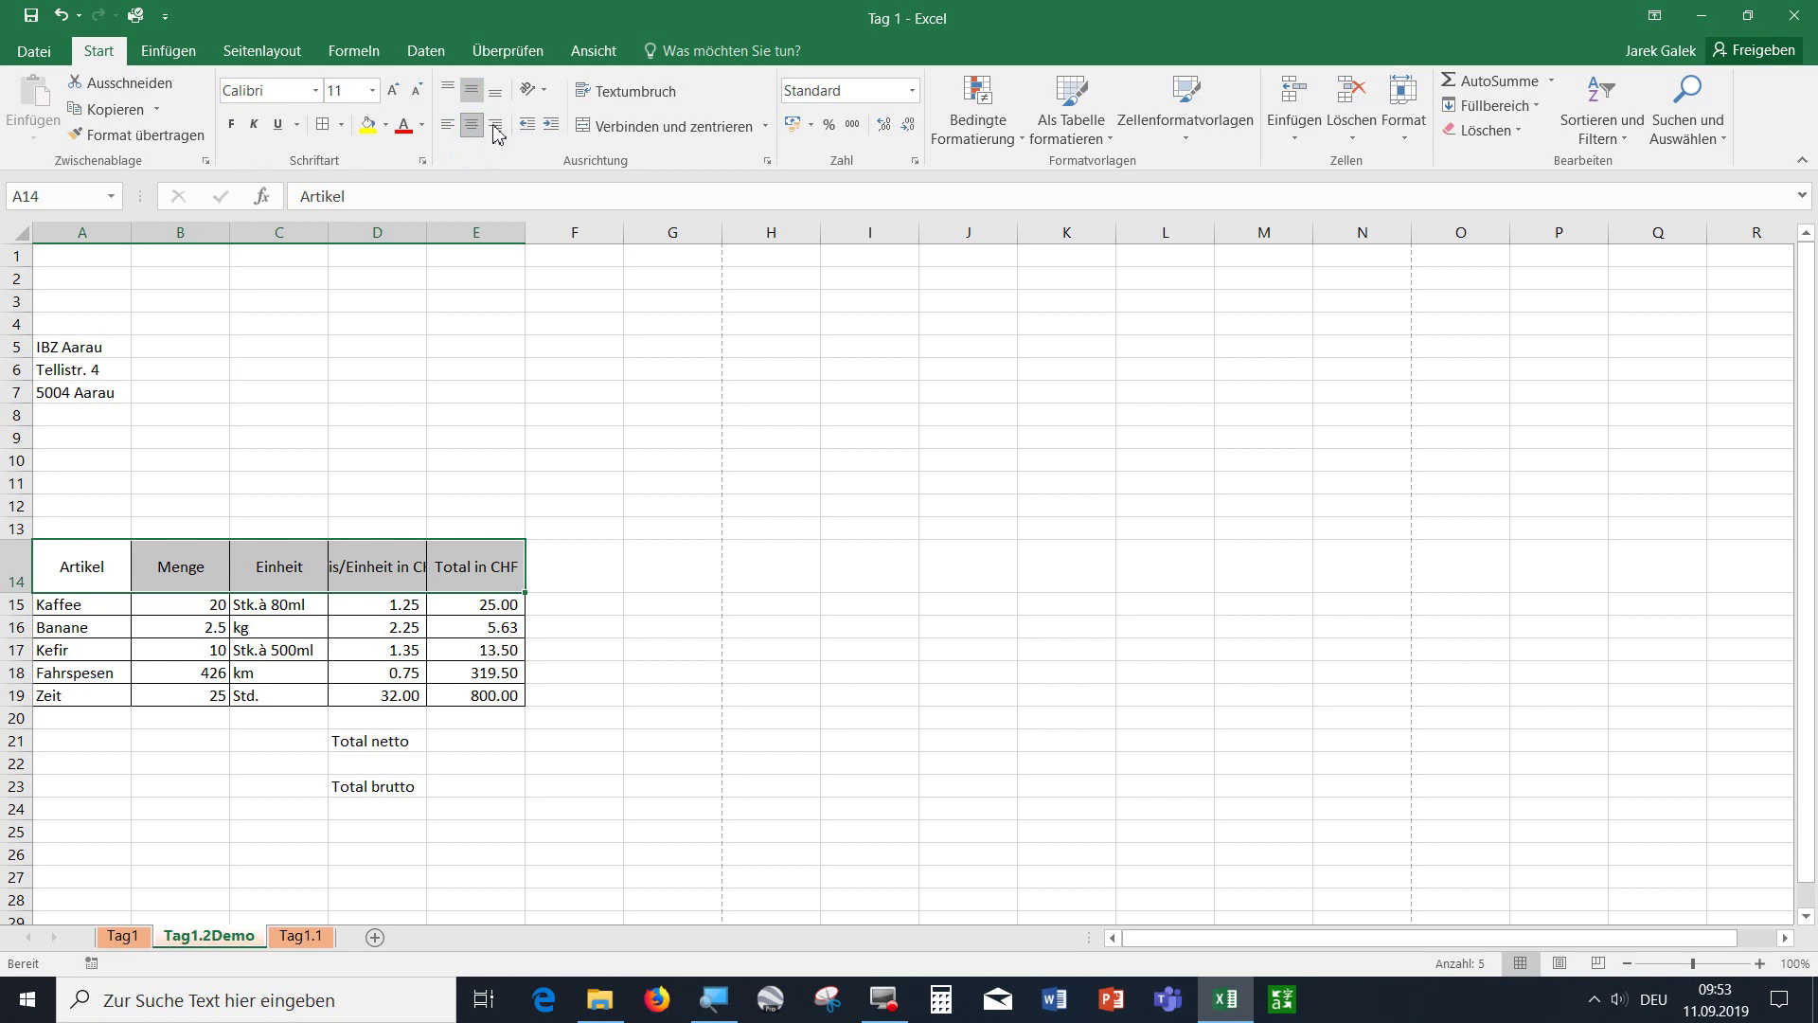
click(621, 95)
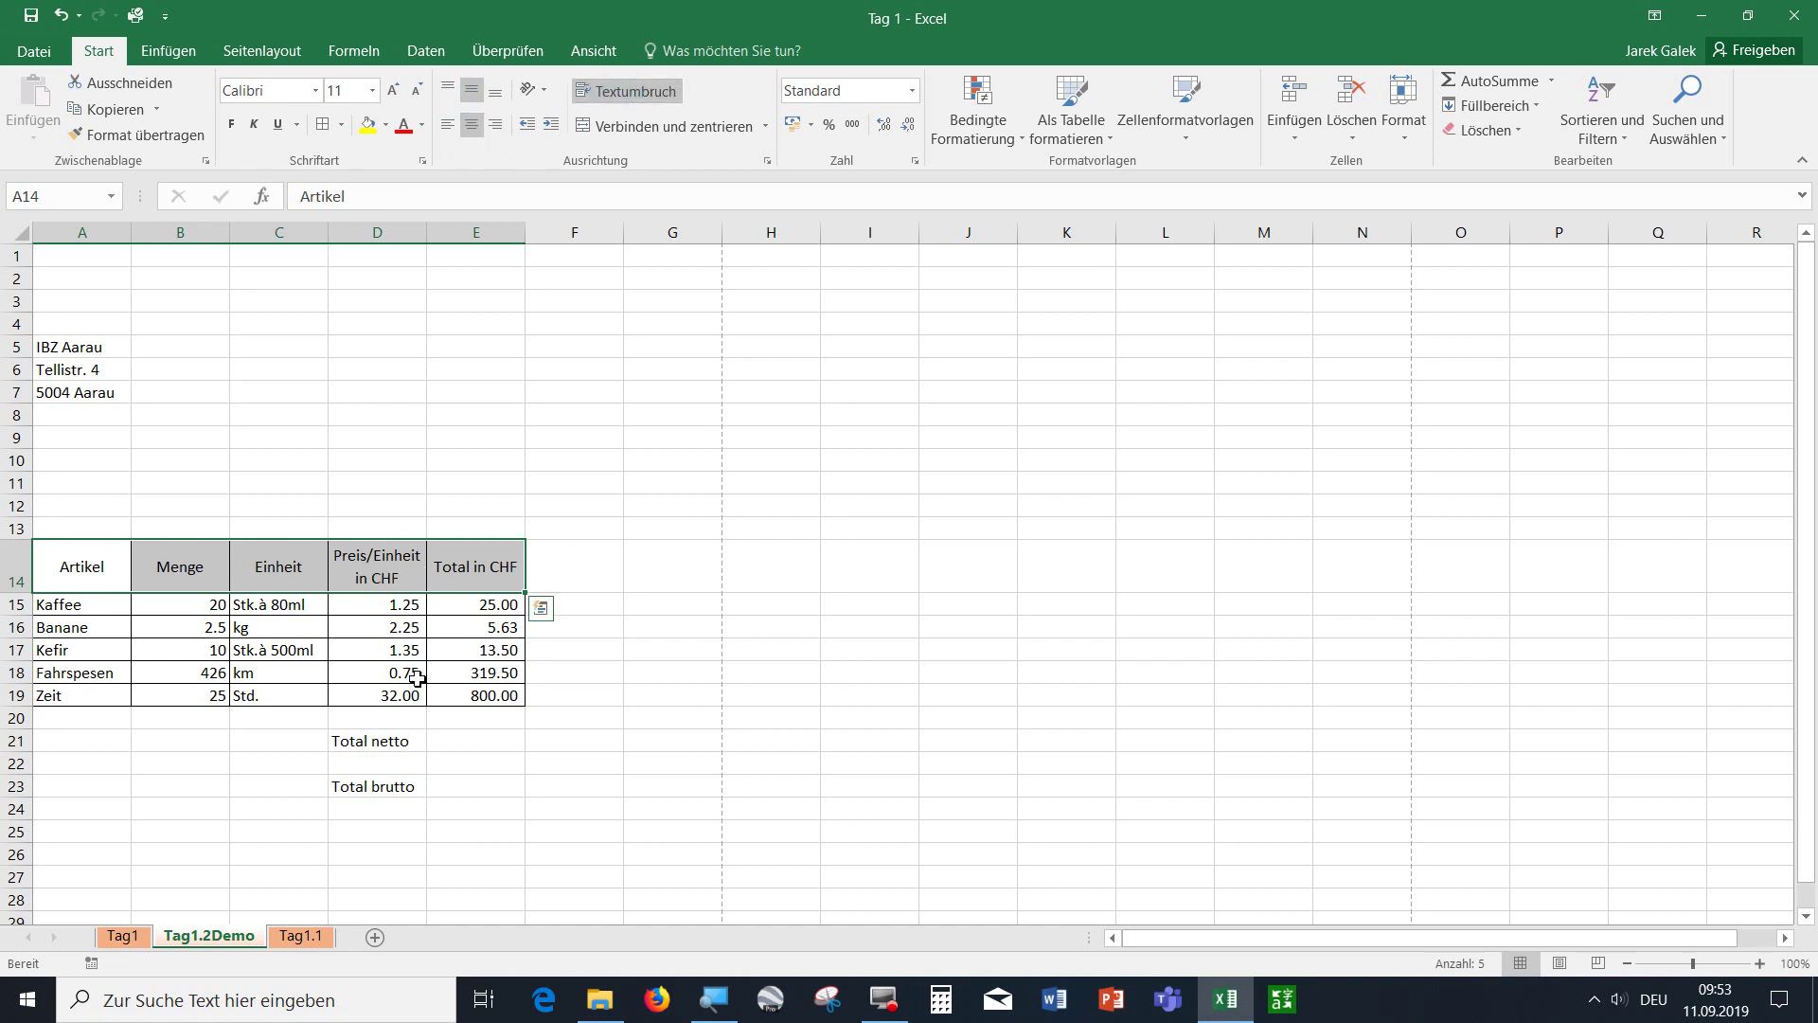
Change the E14 header to 'Total netto in CHF', breaking 'in CHF' onto a second line
click(474, 574)
double_click(474, 574)
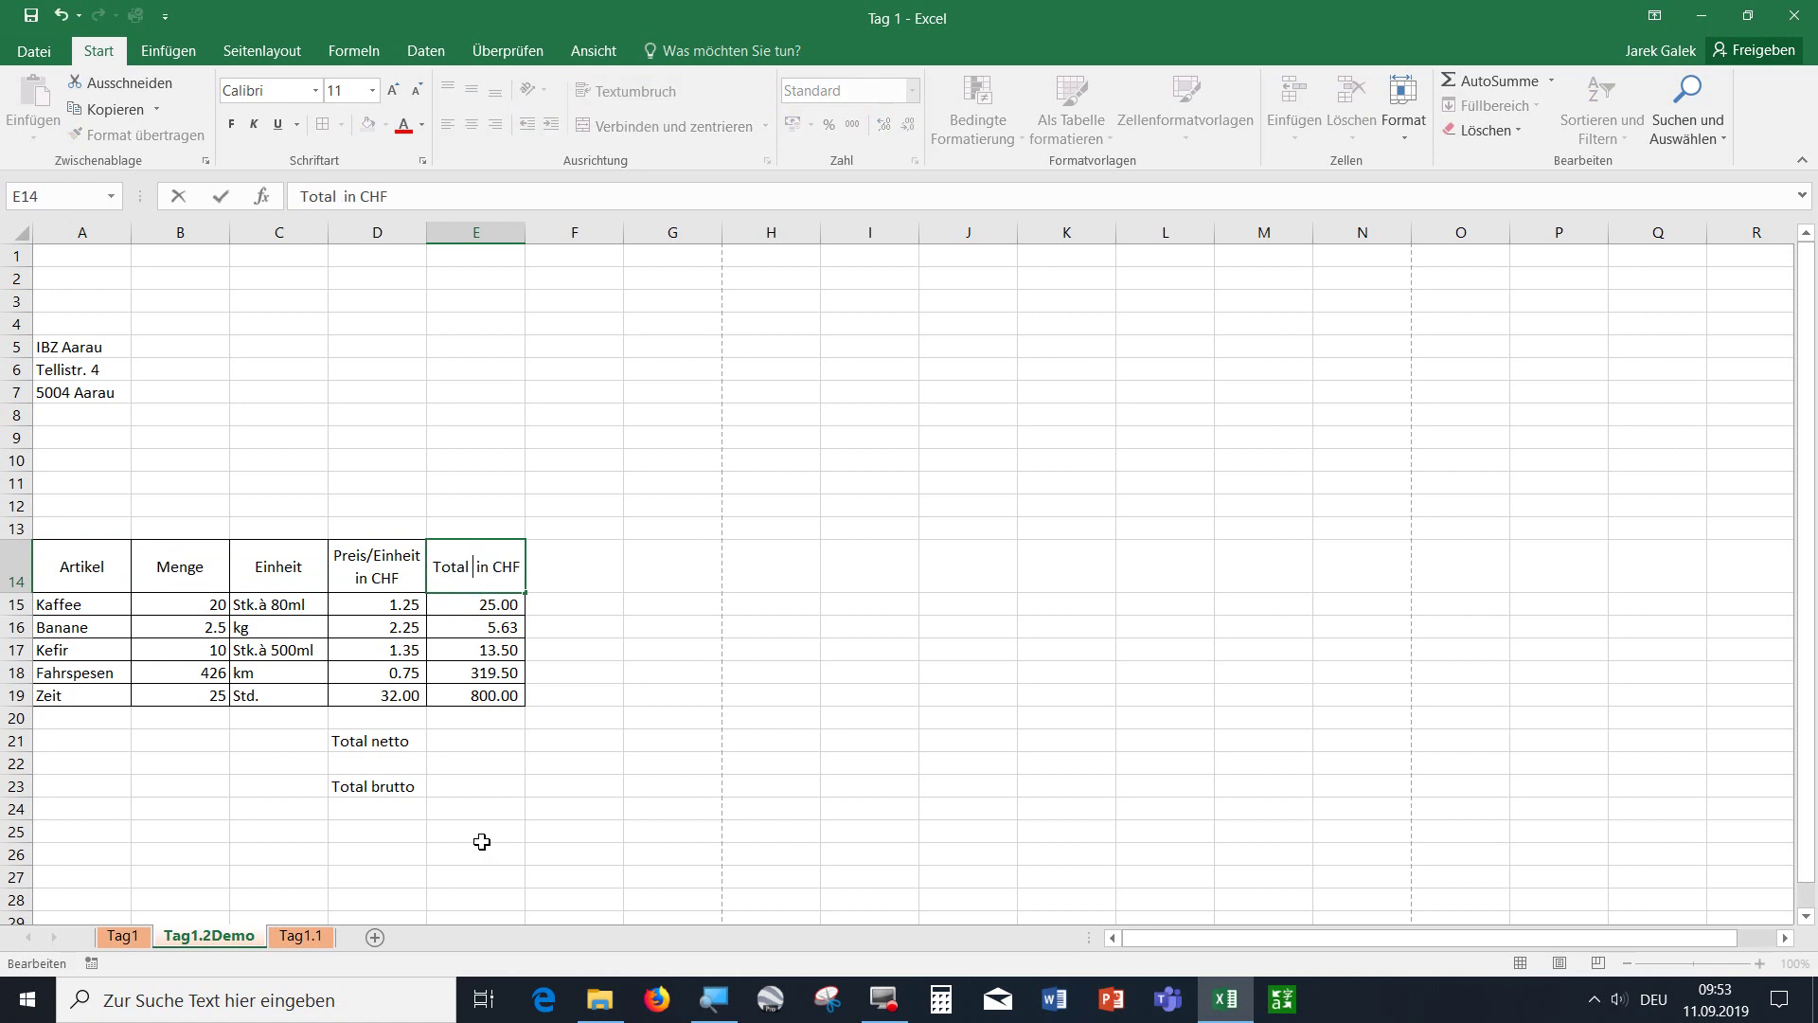
text(netto)
key(BackSpace)
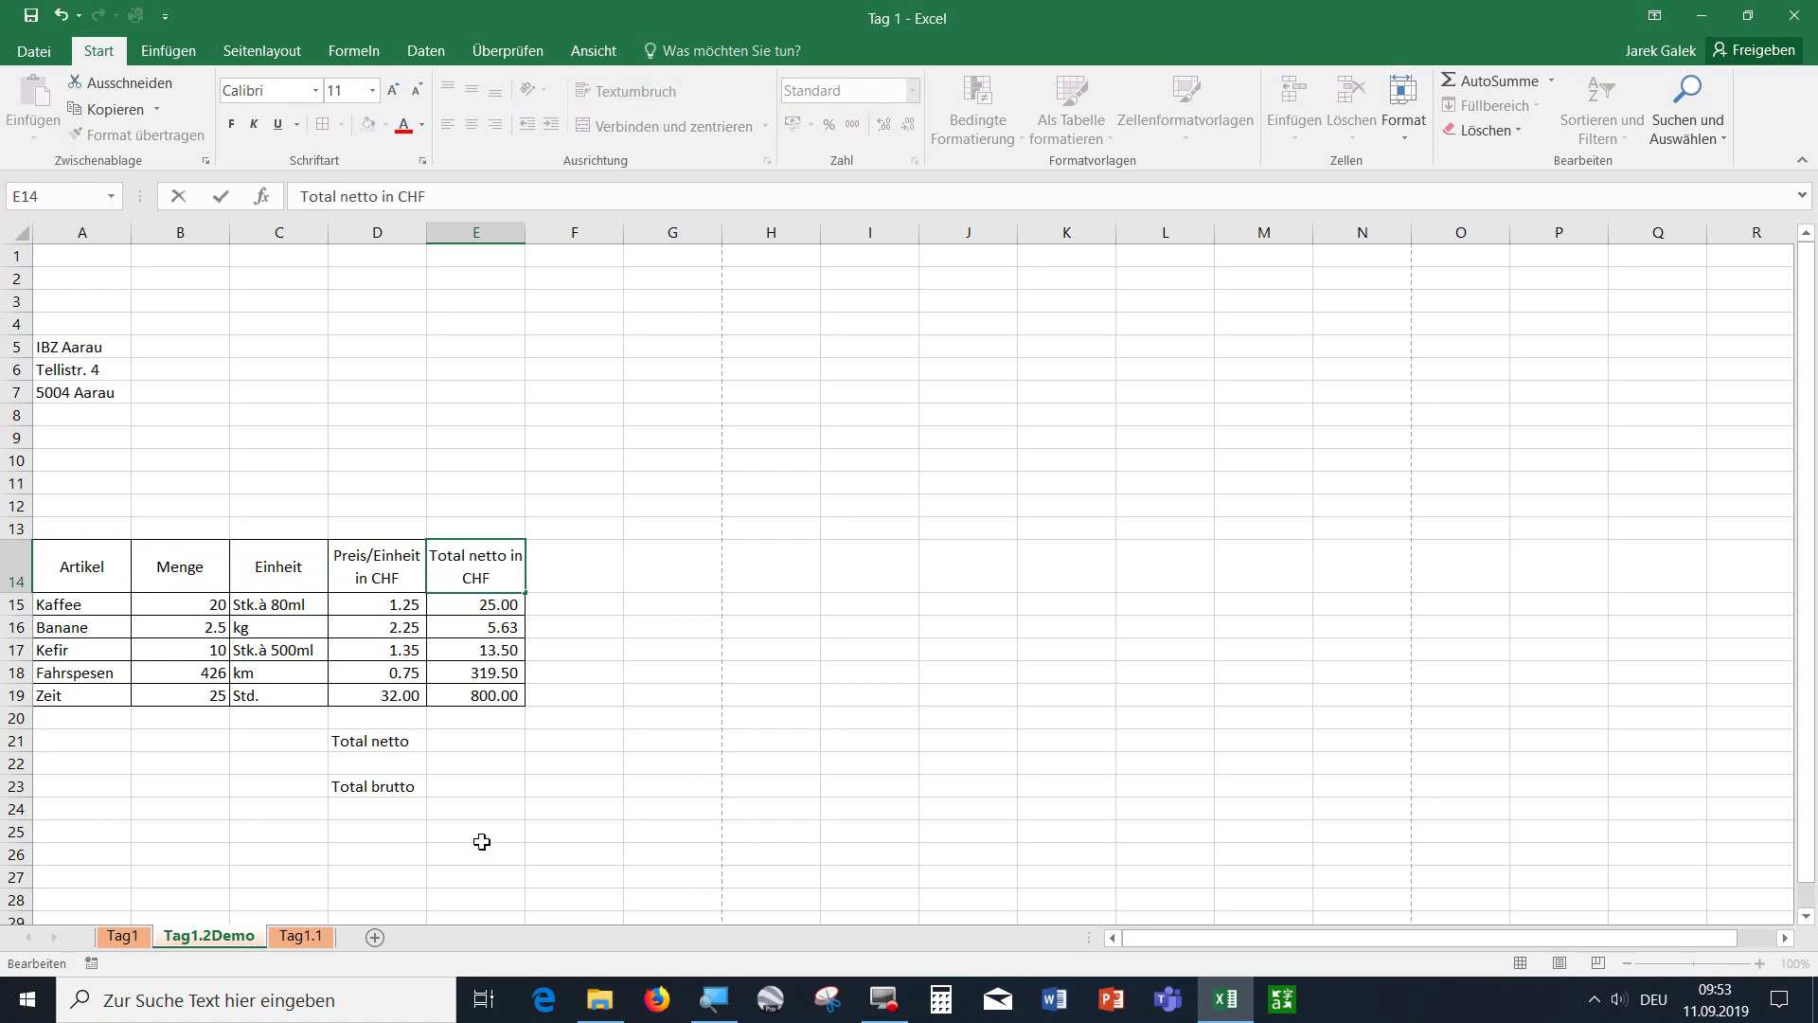
key(alt+Return)
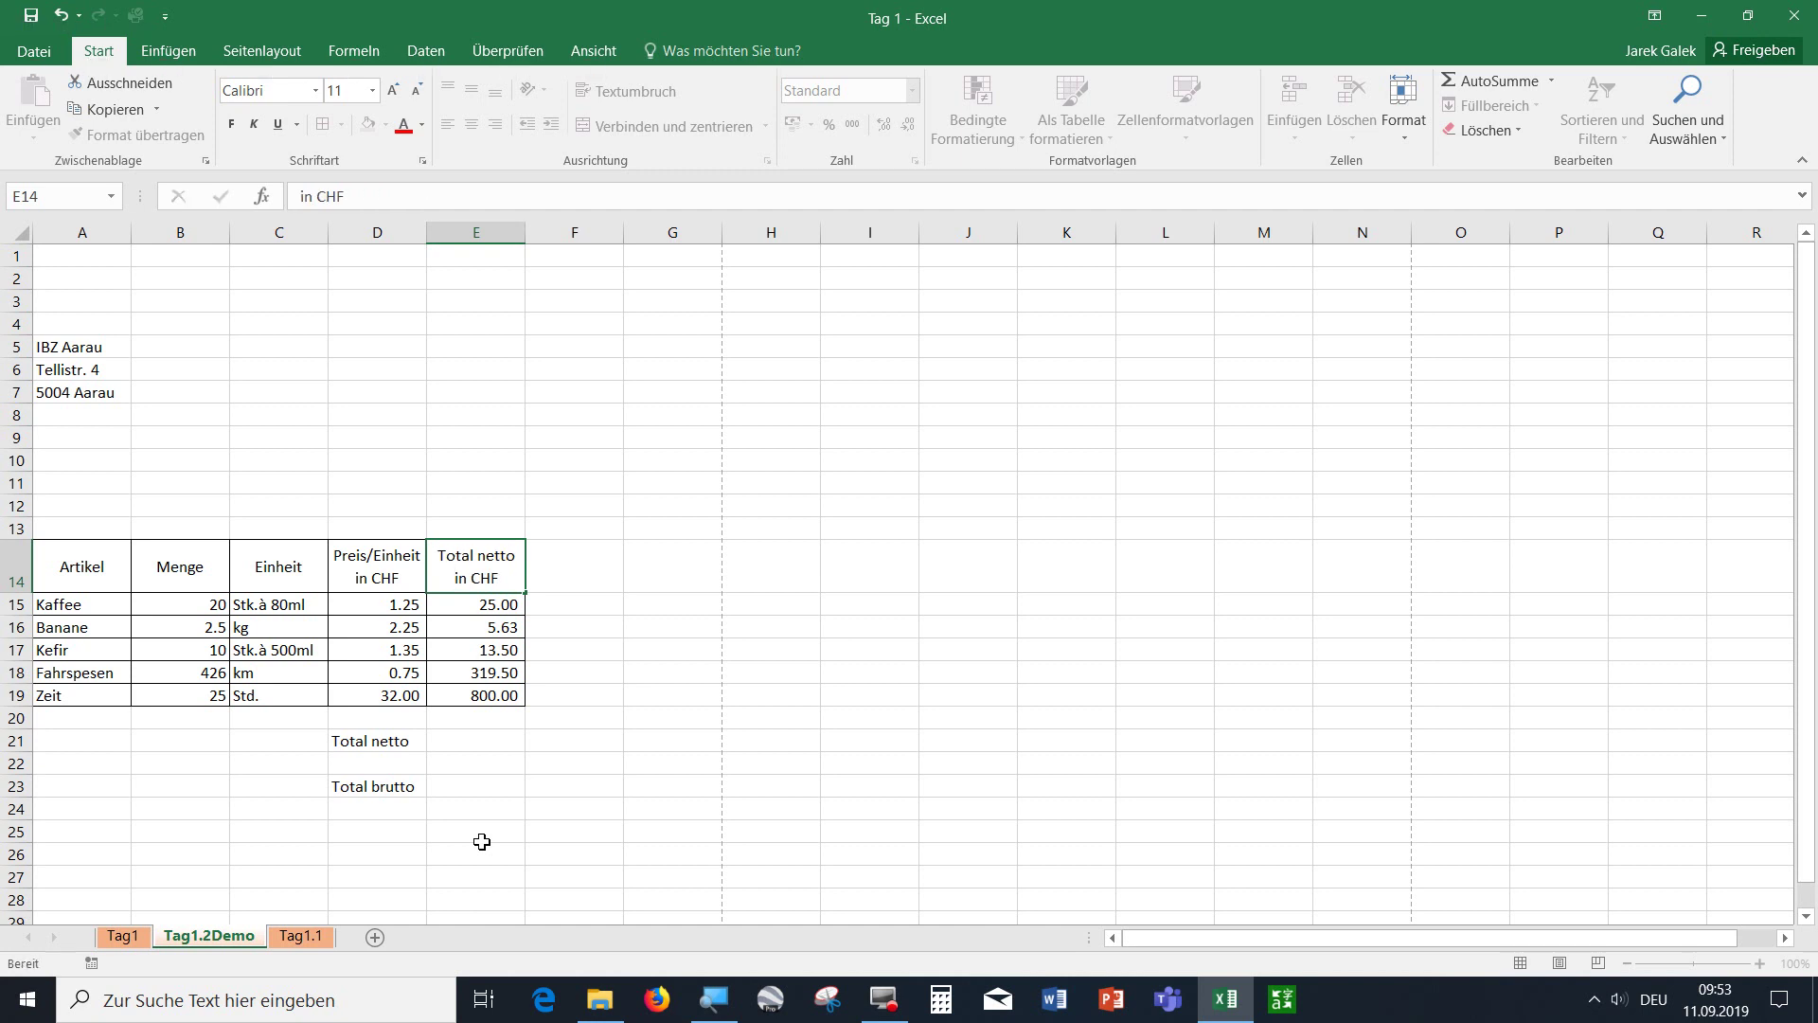
key(Return)
click(469, 743)
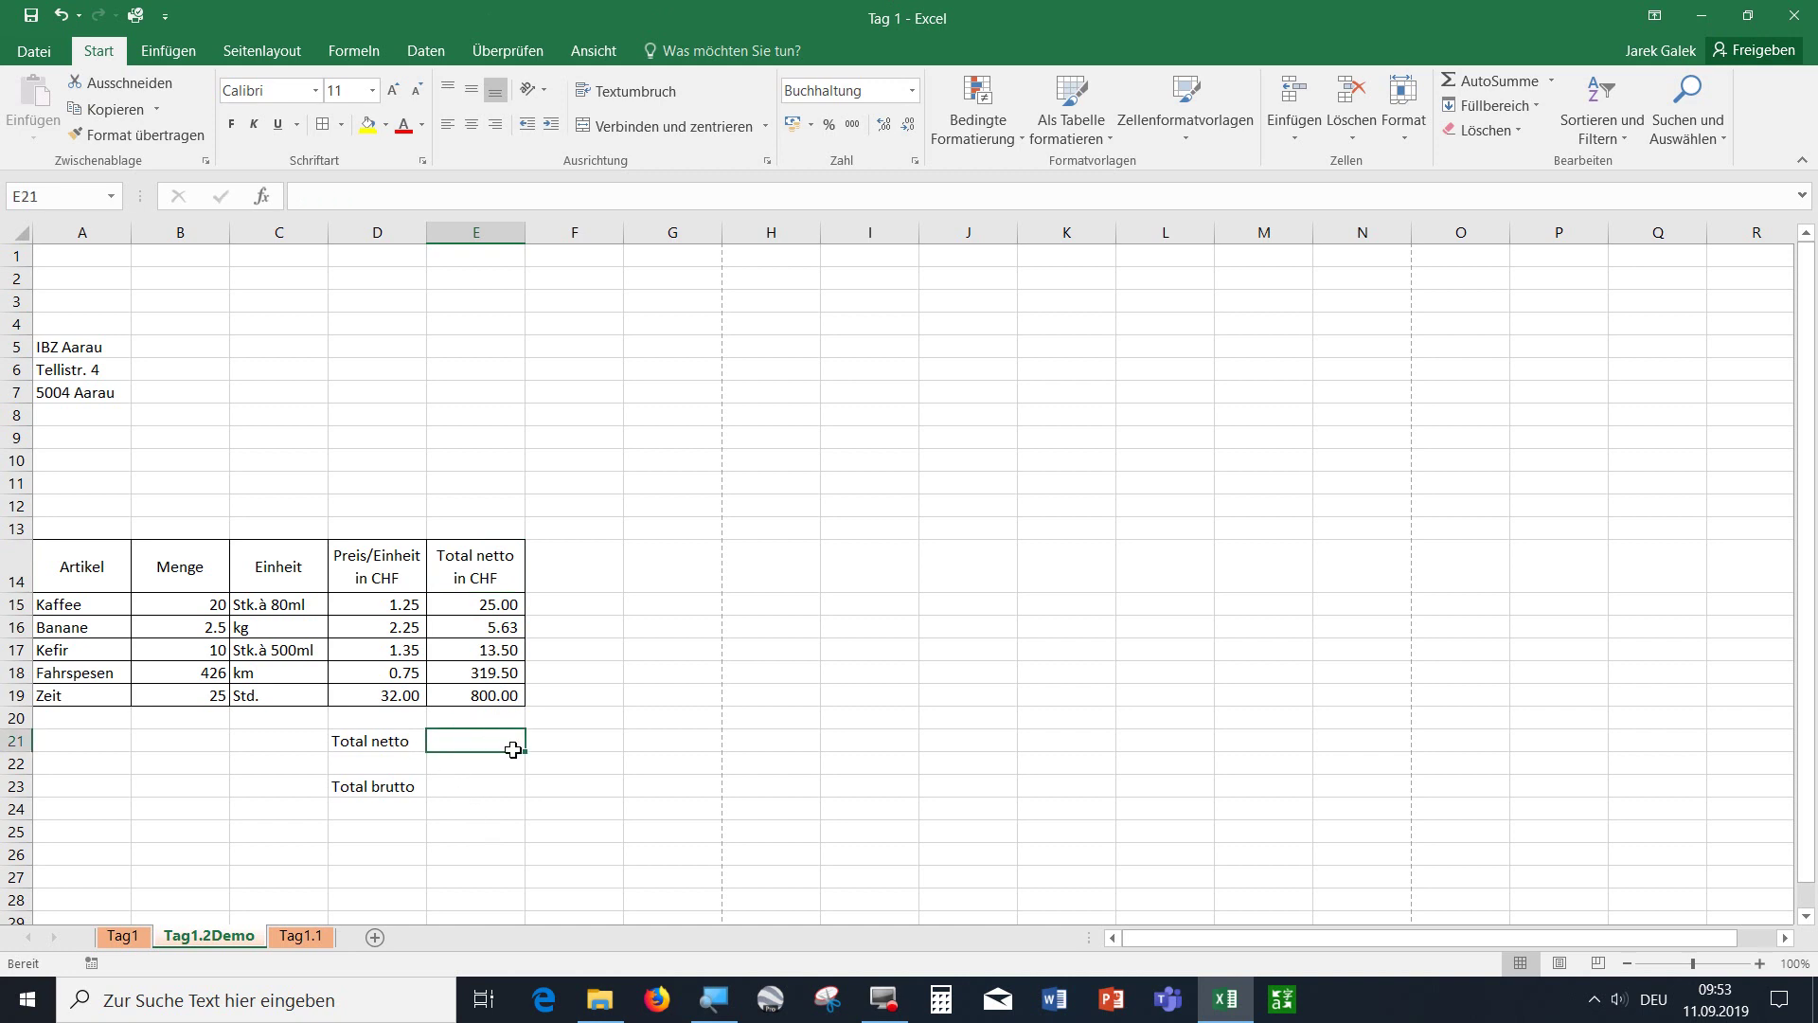
Type =SUMME(E15:E19) into E21, then clear it again
text(=)
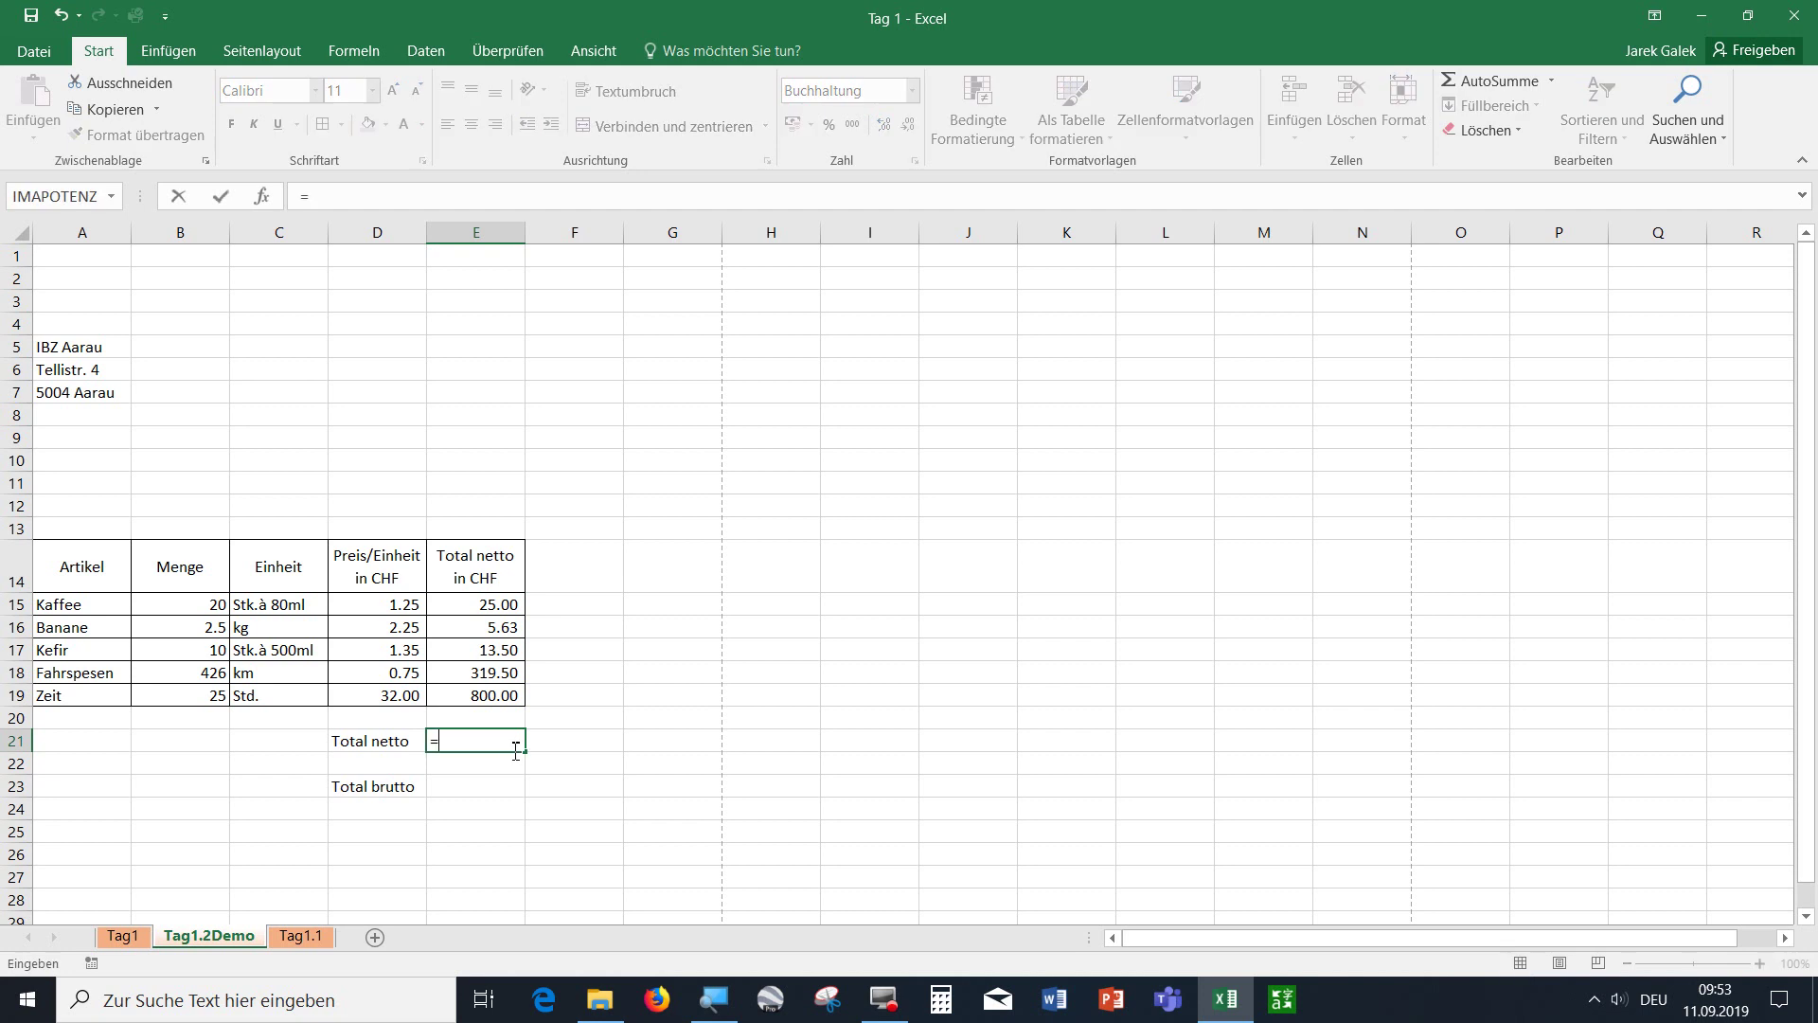
text(su)
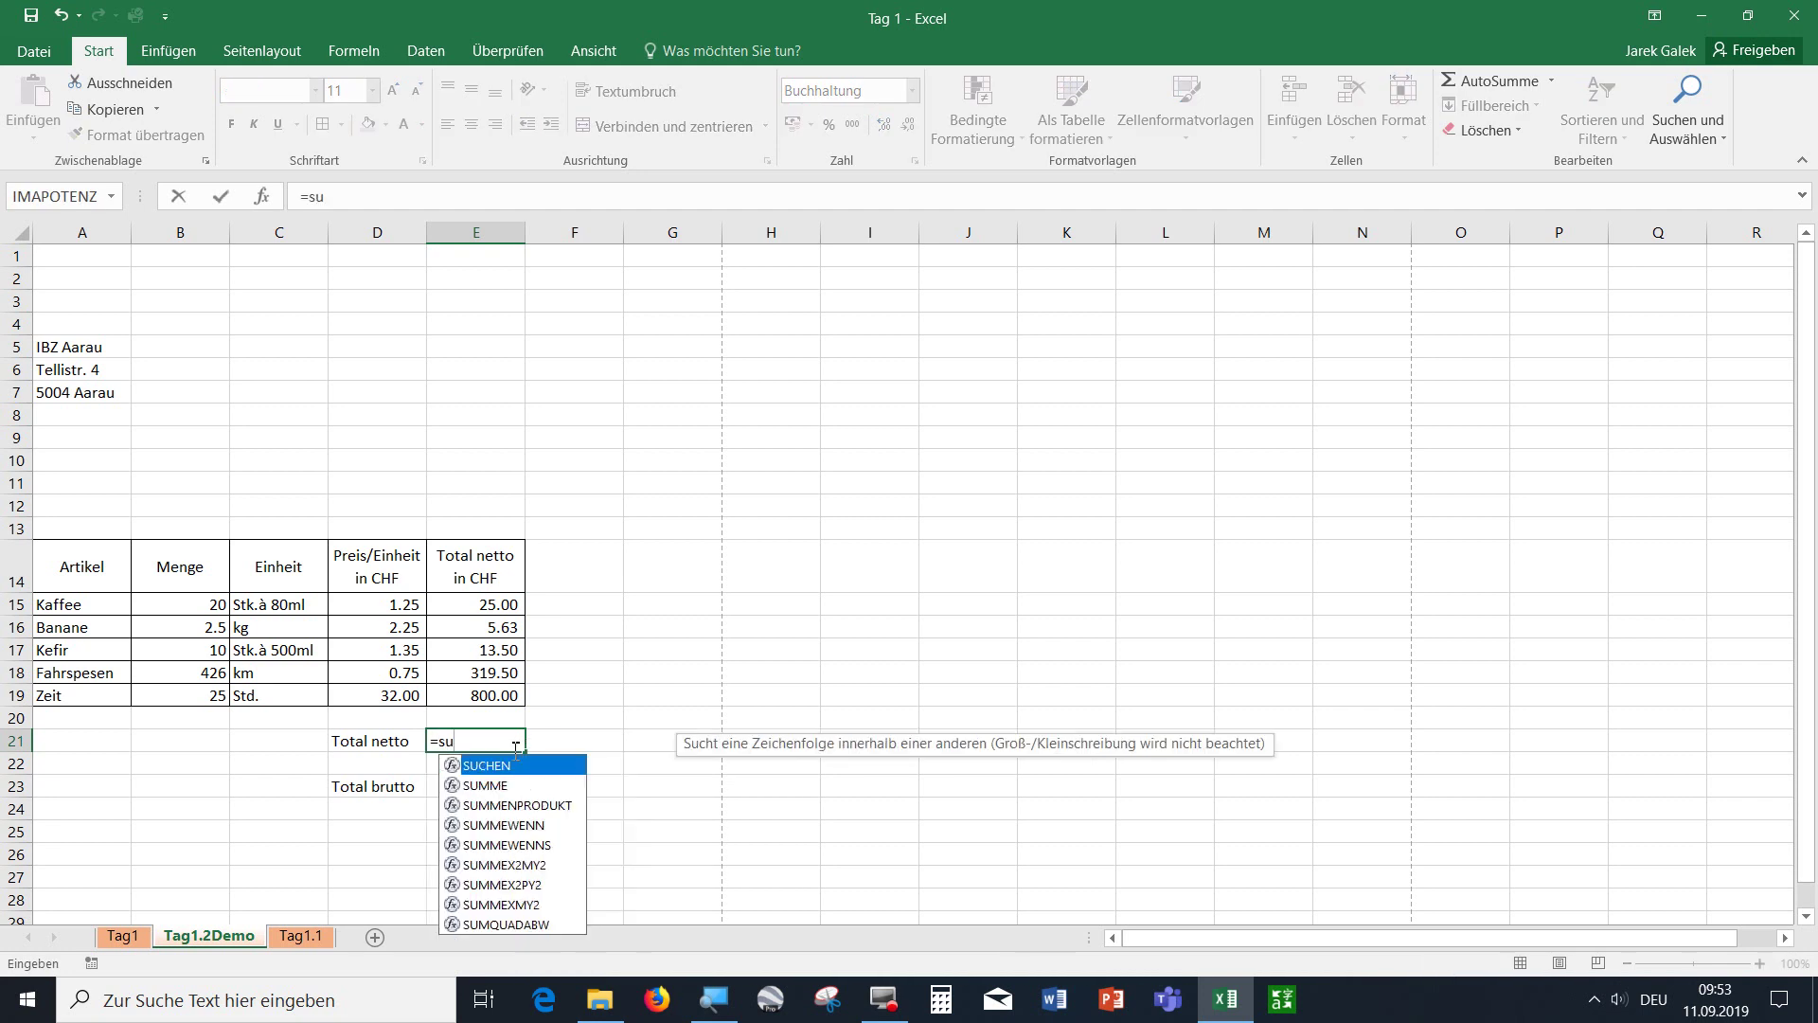
key(Tab)
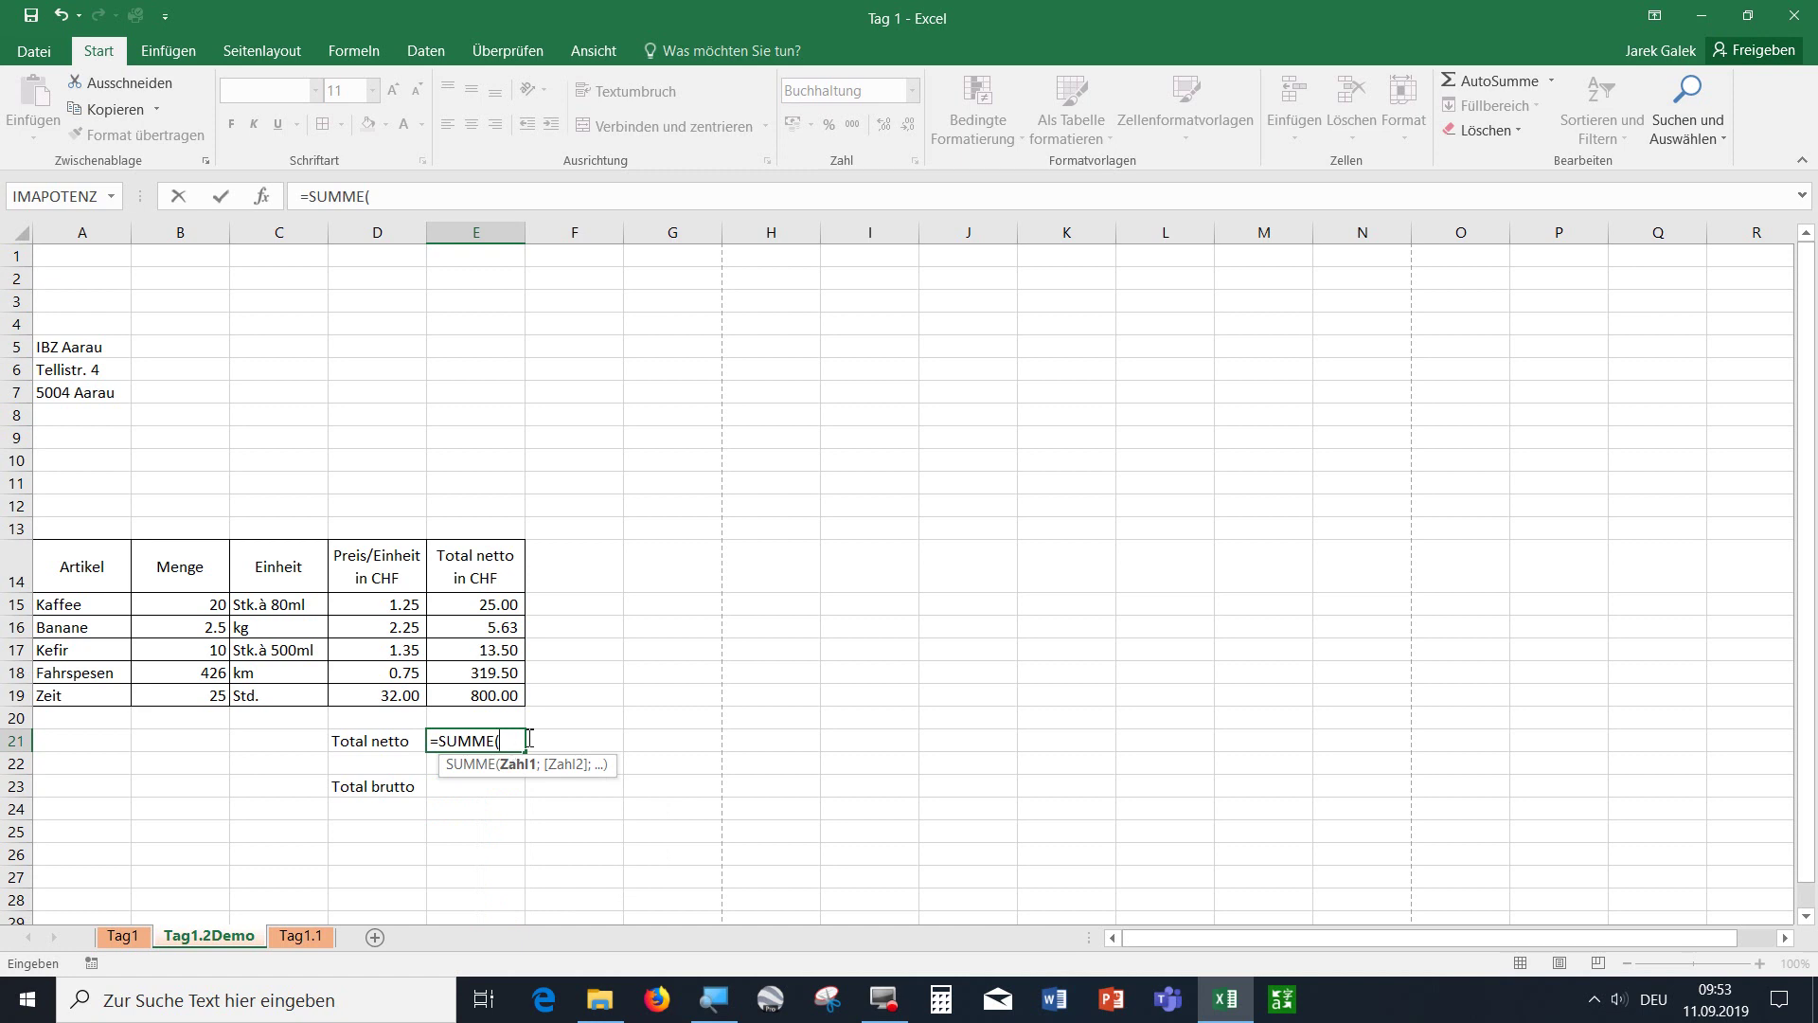
drag(503, 611, 500, 685)
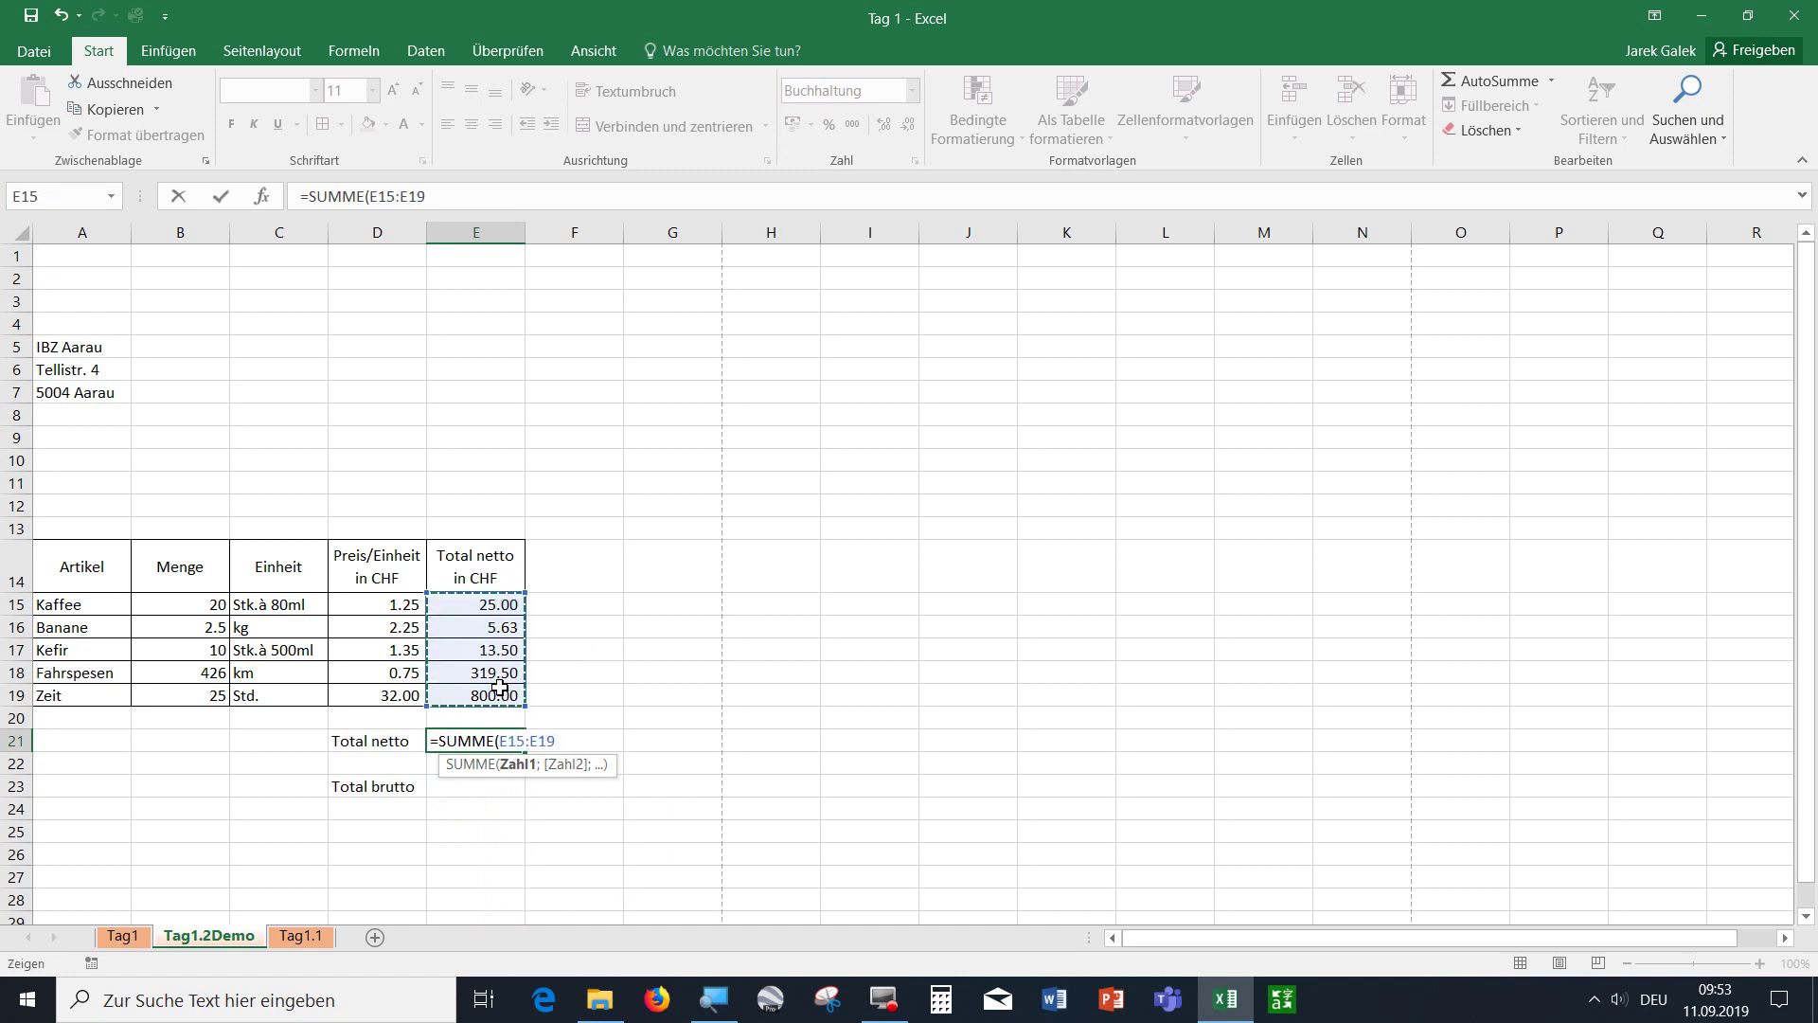
key(Return)
click(509, 741)
key(Delete)
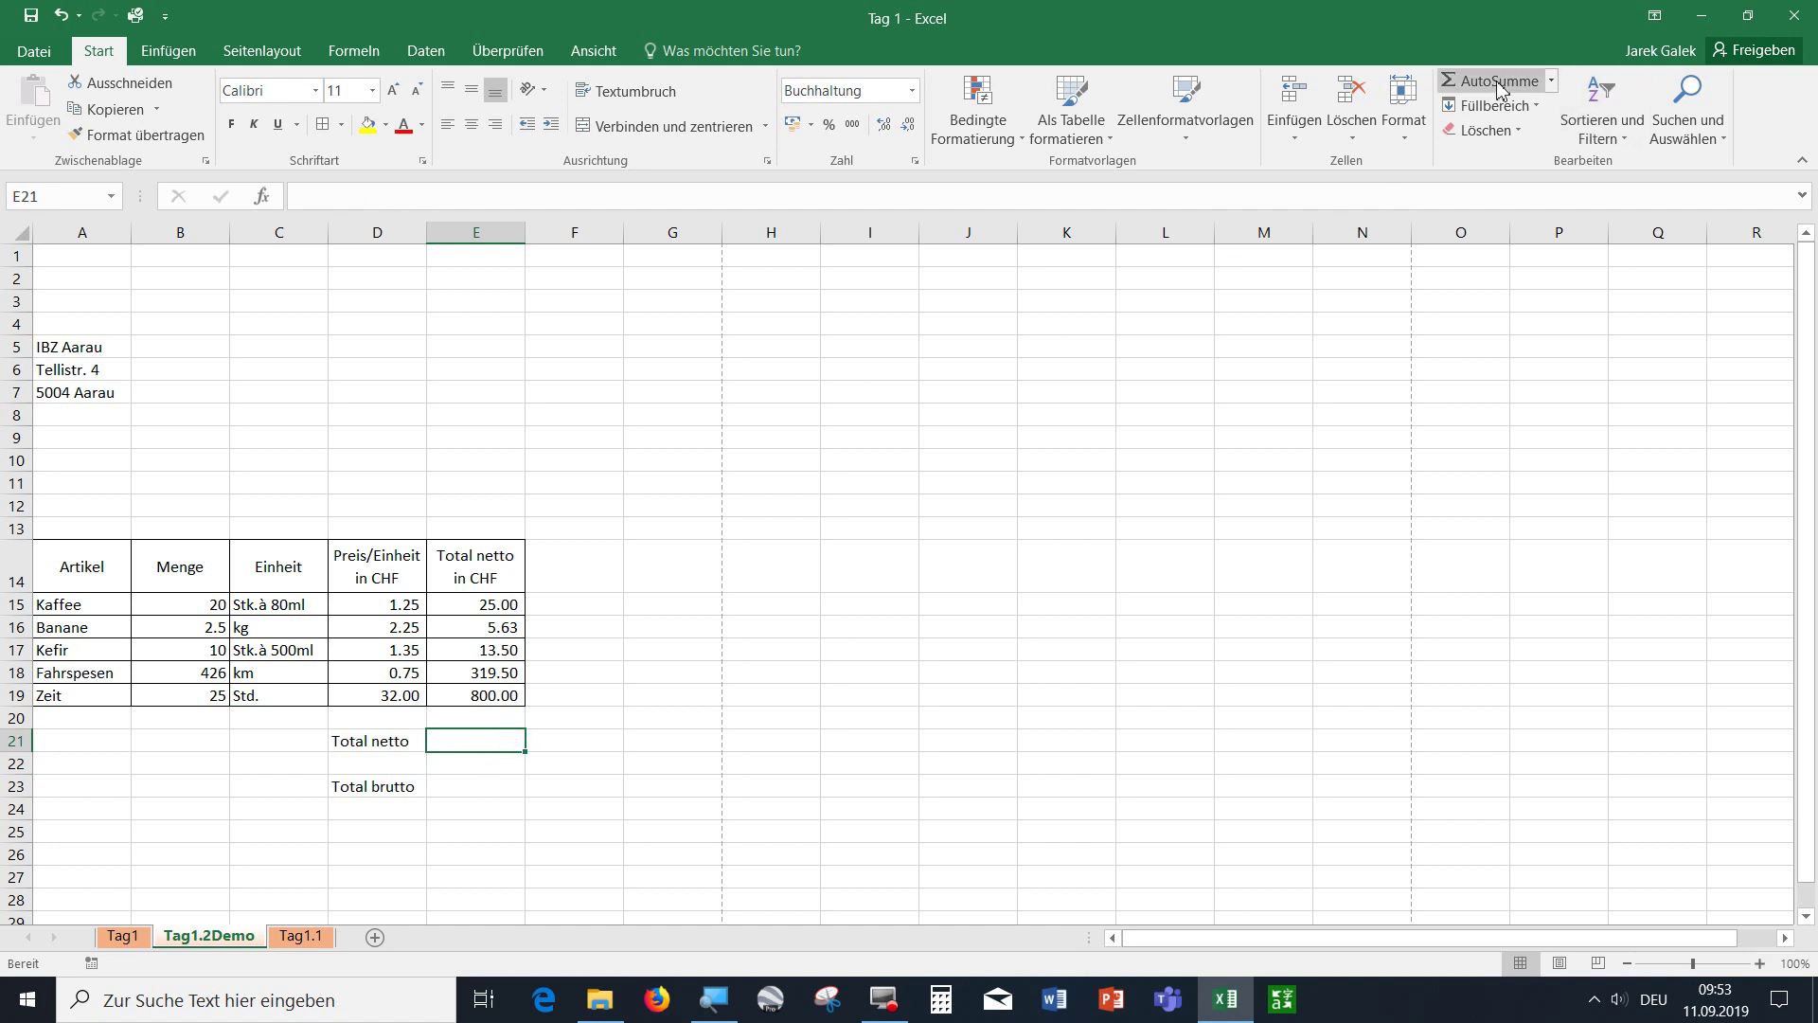
Recreate the E21 sum of E15:E19 with AutoSumme > Summe, showing 1'163.63
click(1515, 83)
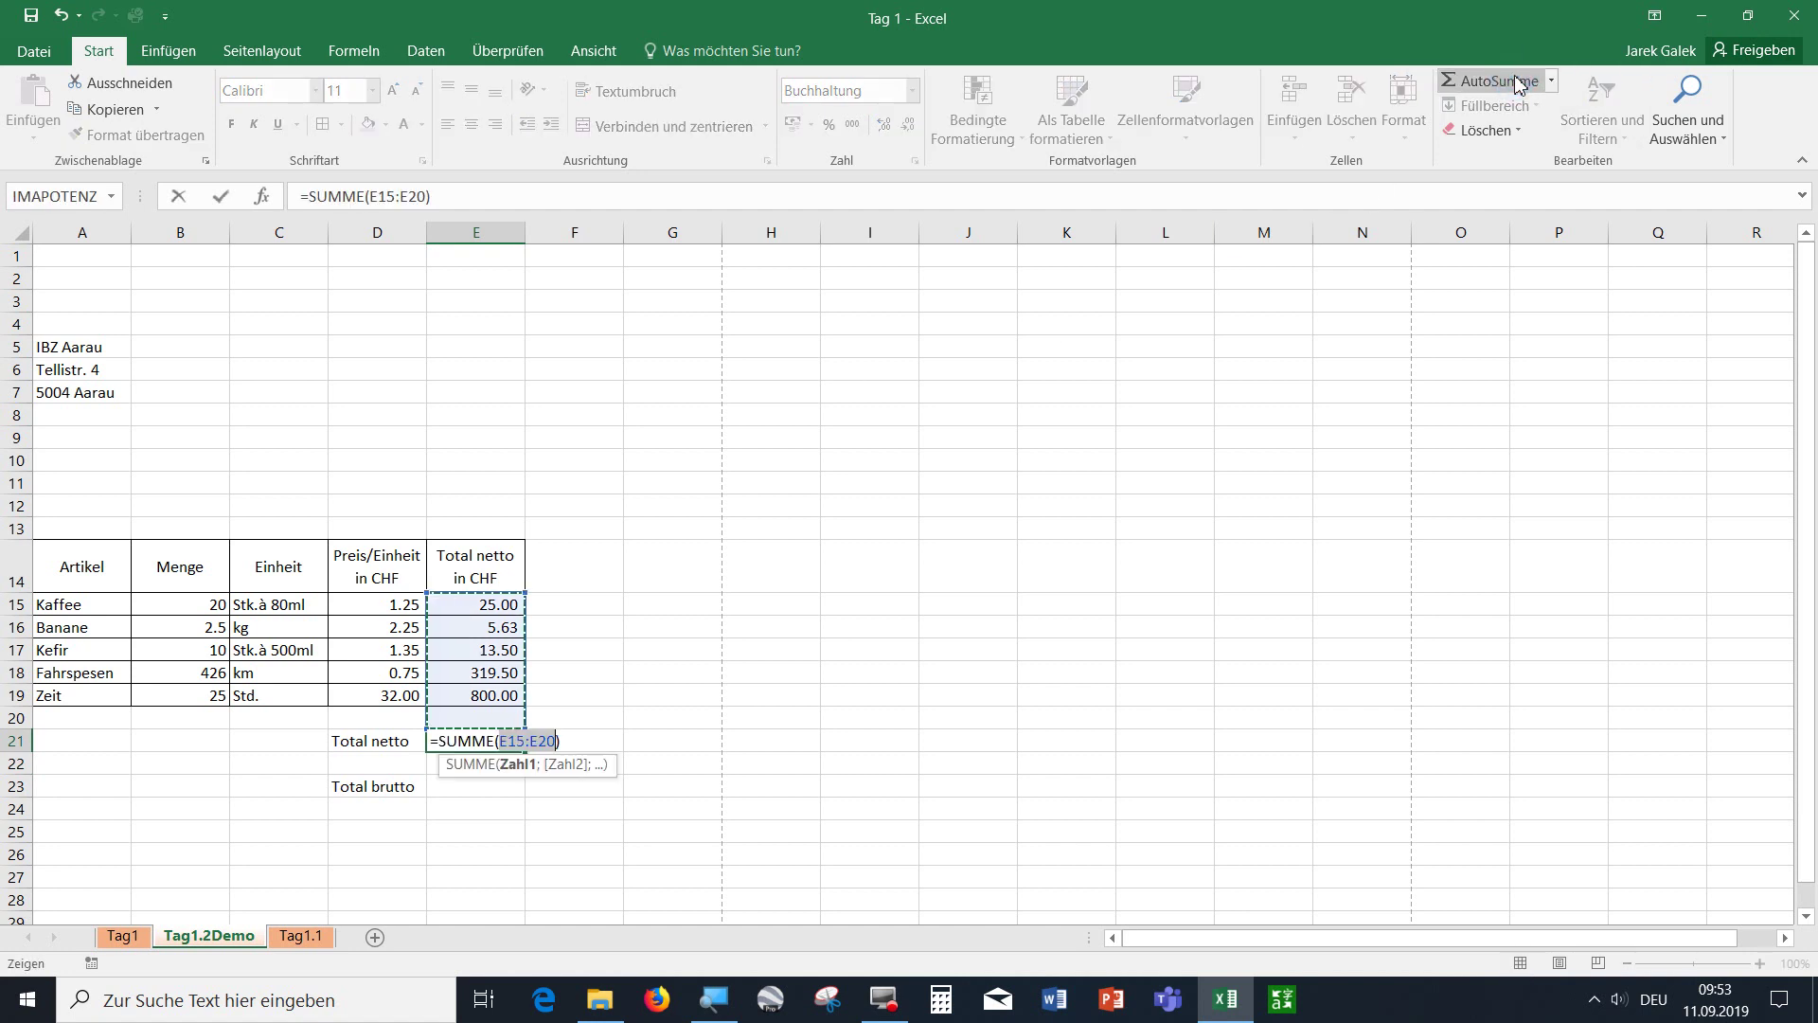
key(Escape)
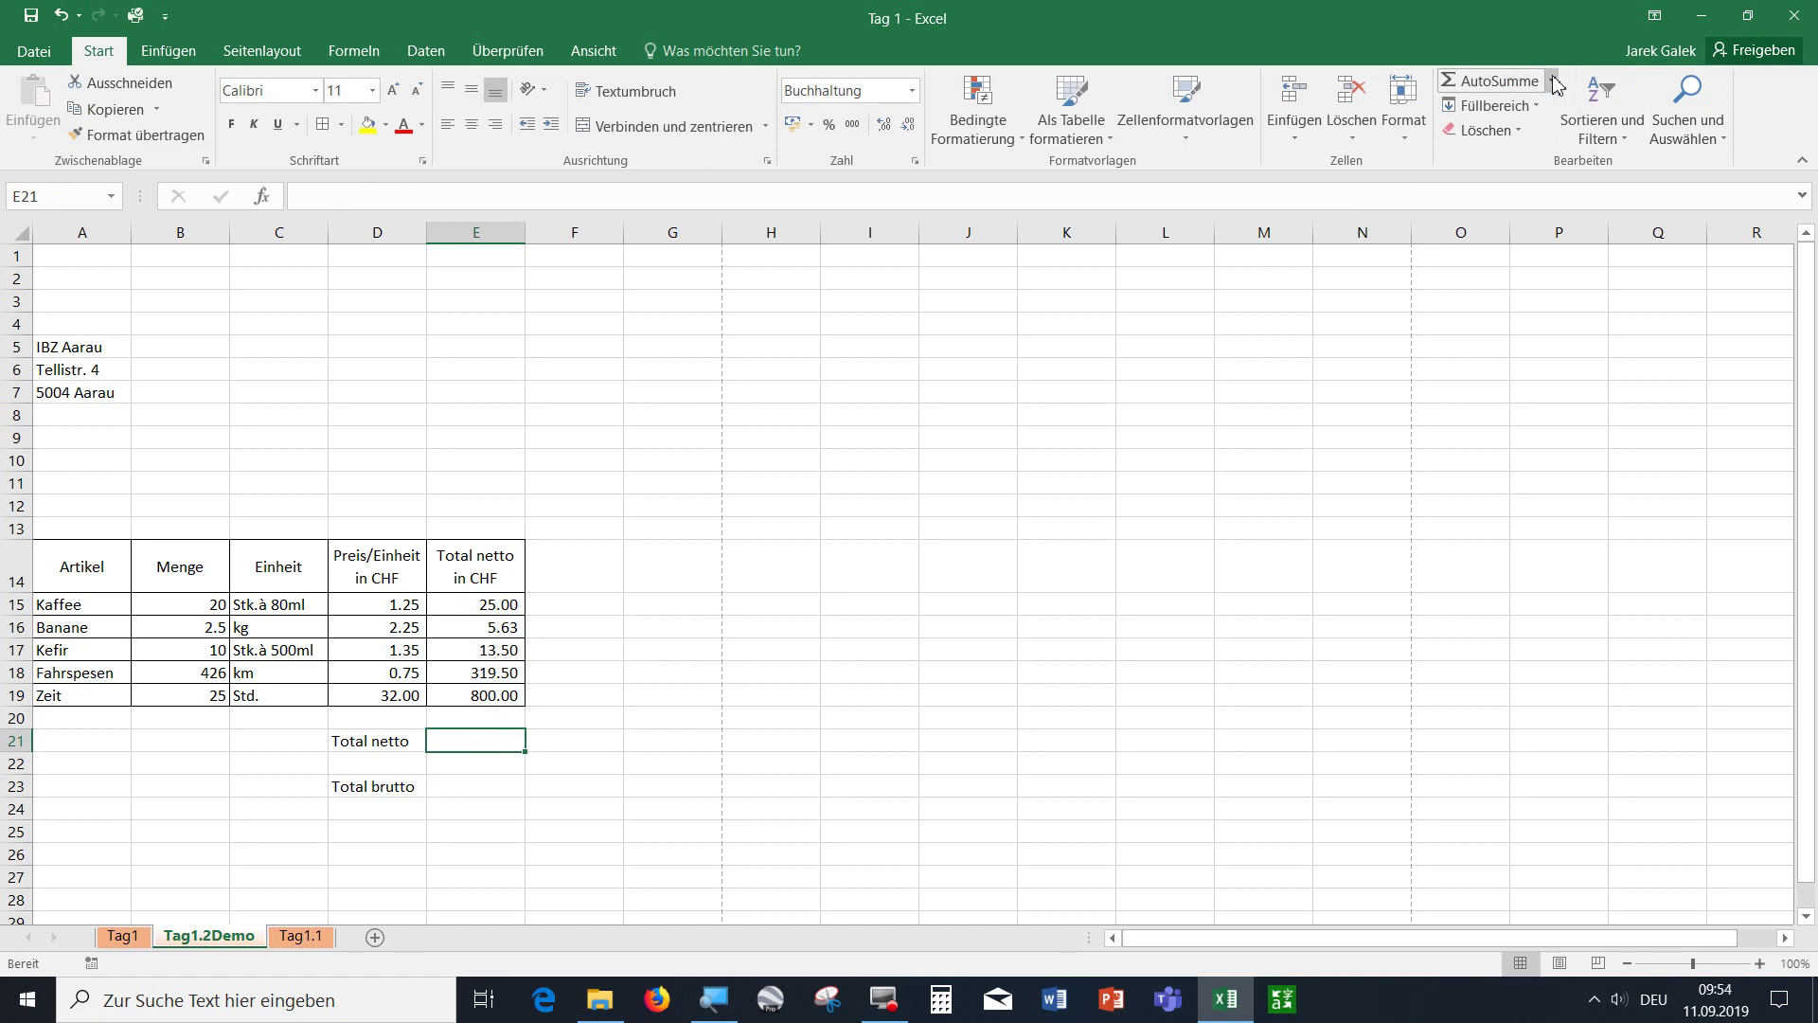
click(1551, 80)
click(1556, 112)
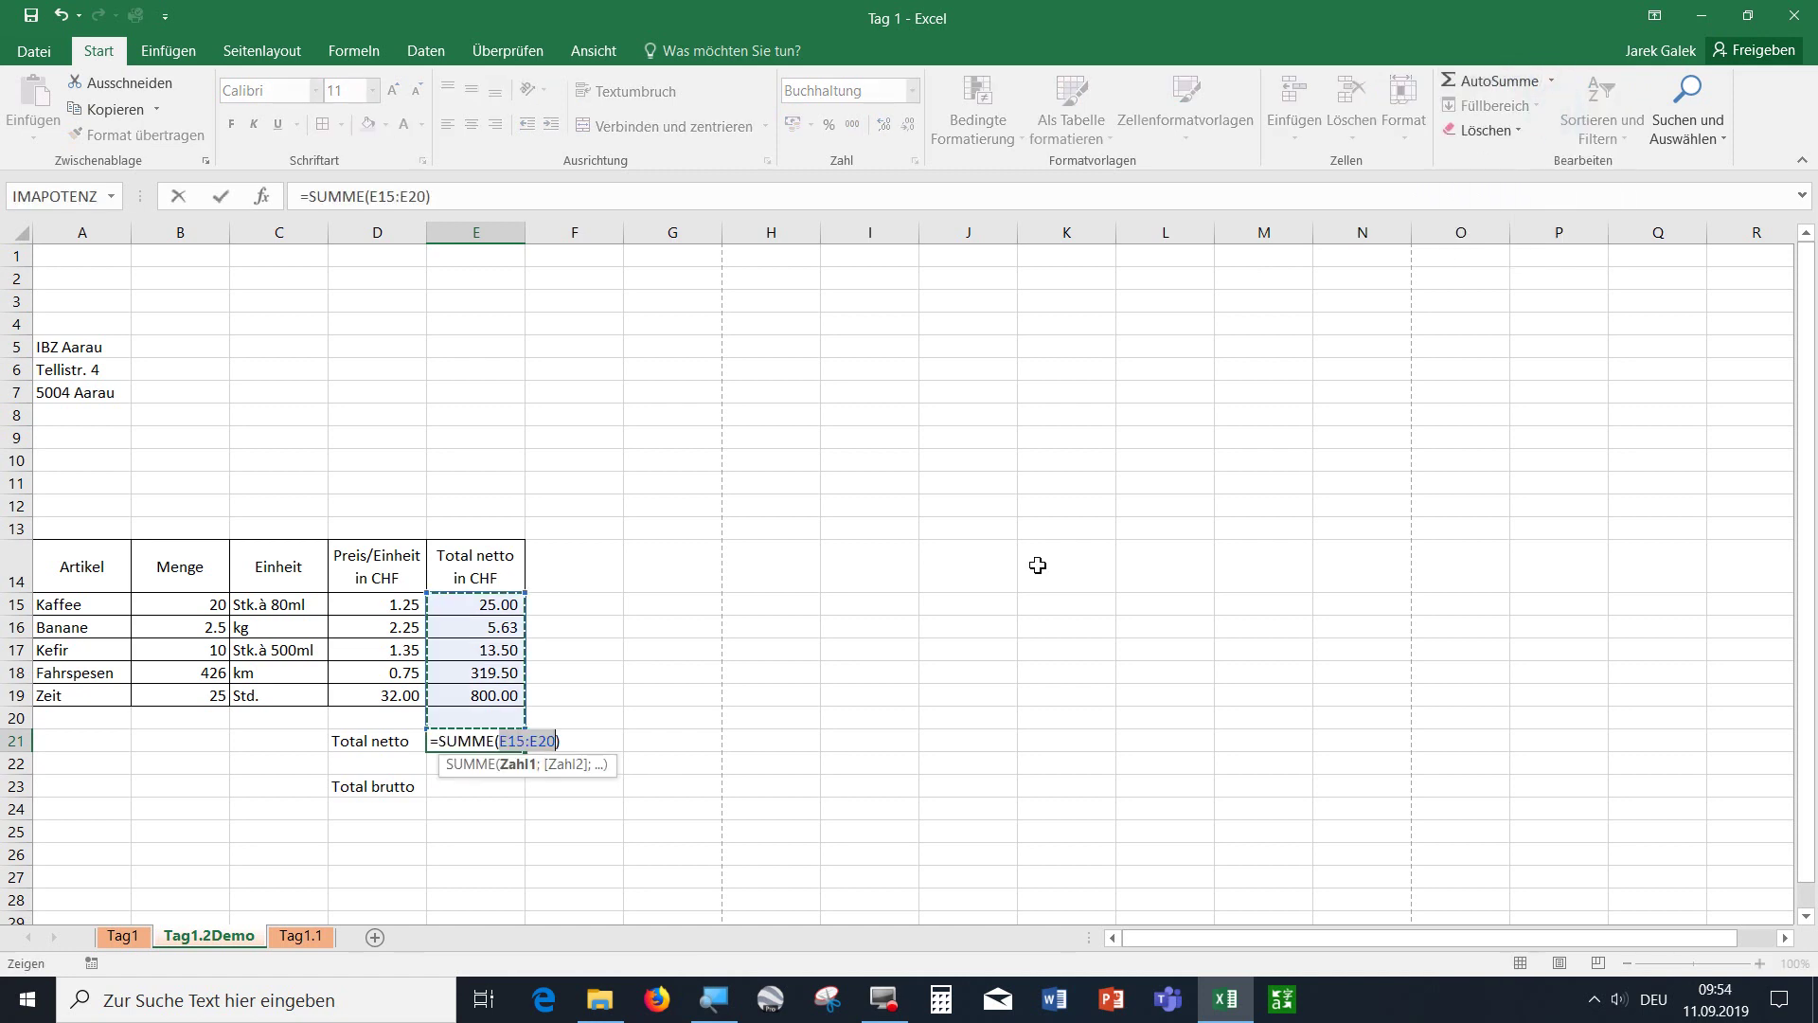
click(458, 606)
drag(458, 606, 458, 694)
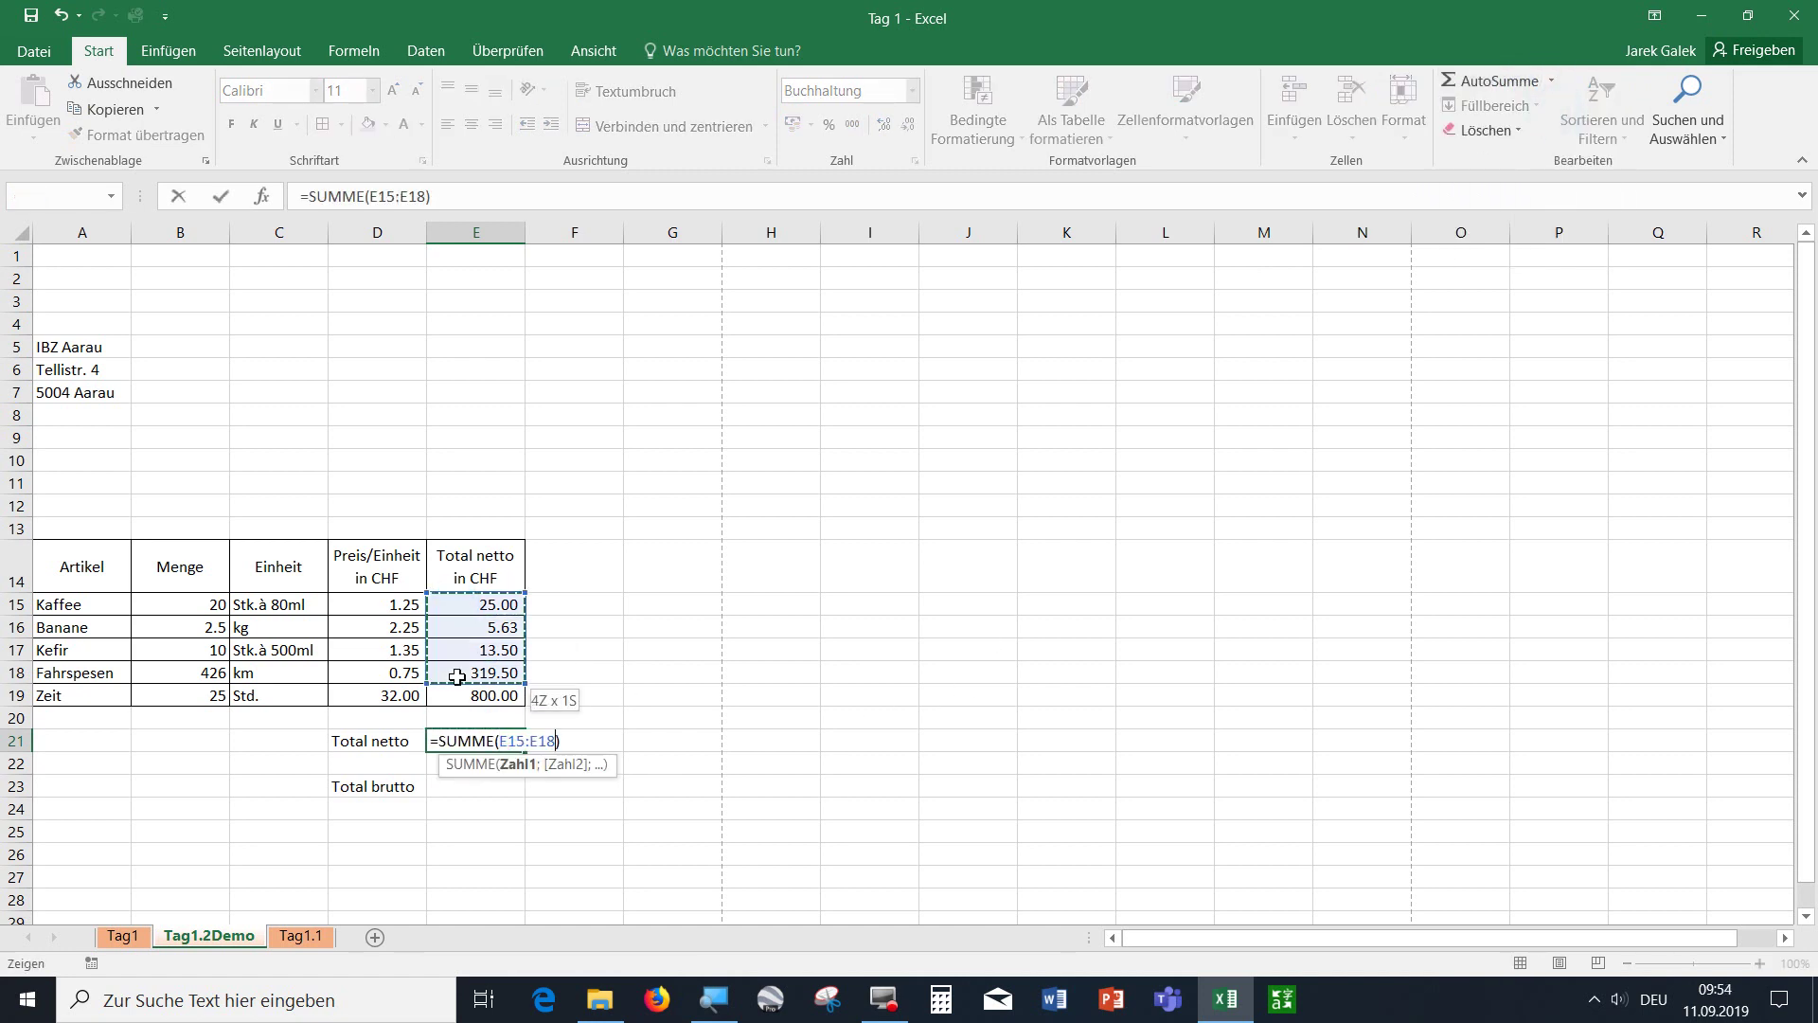
key(Return)
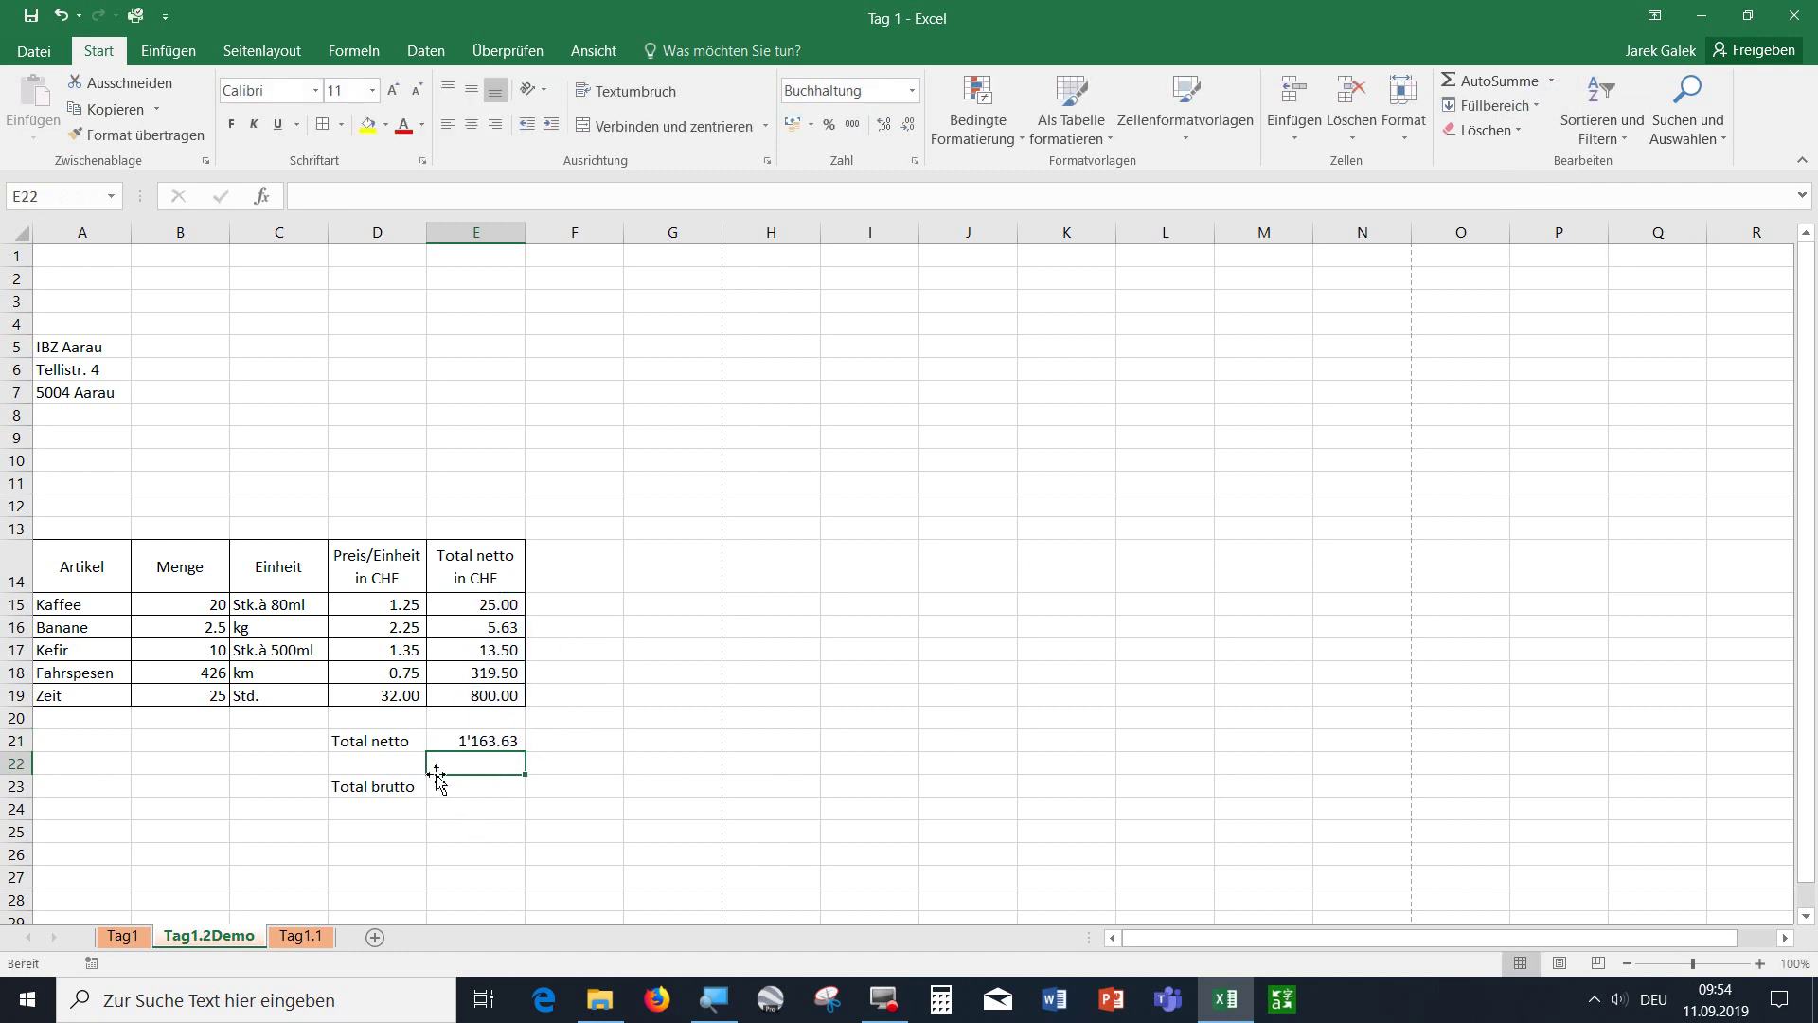
click(396, 763)
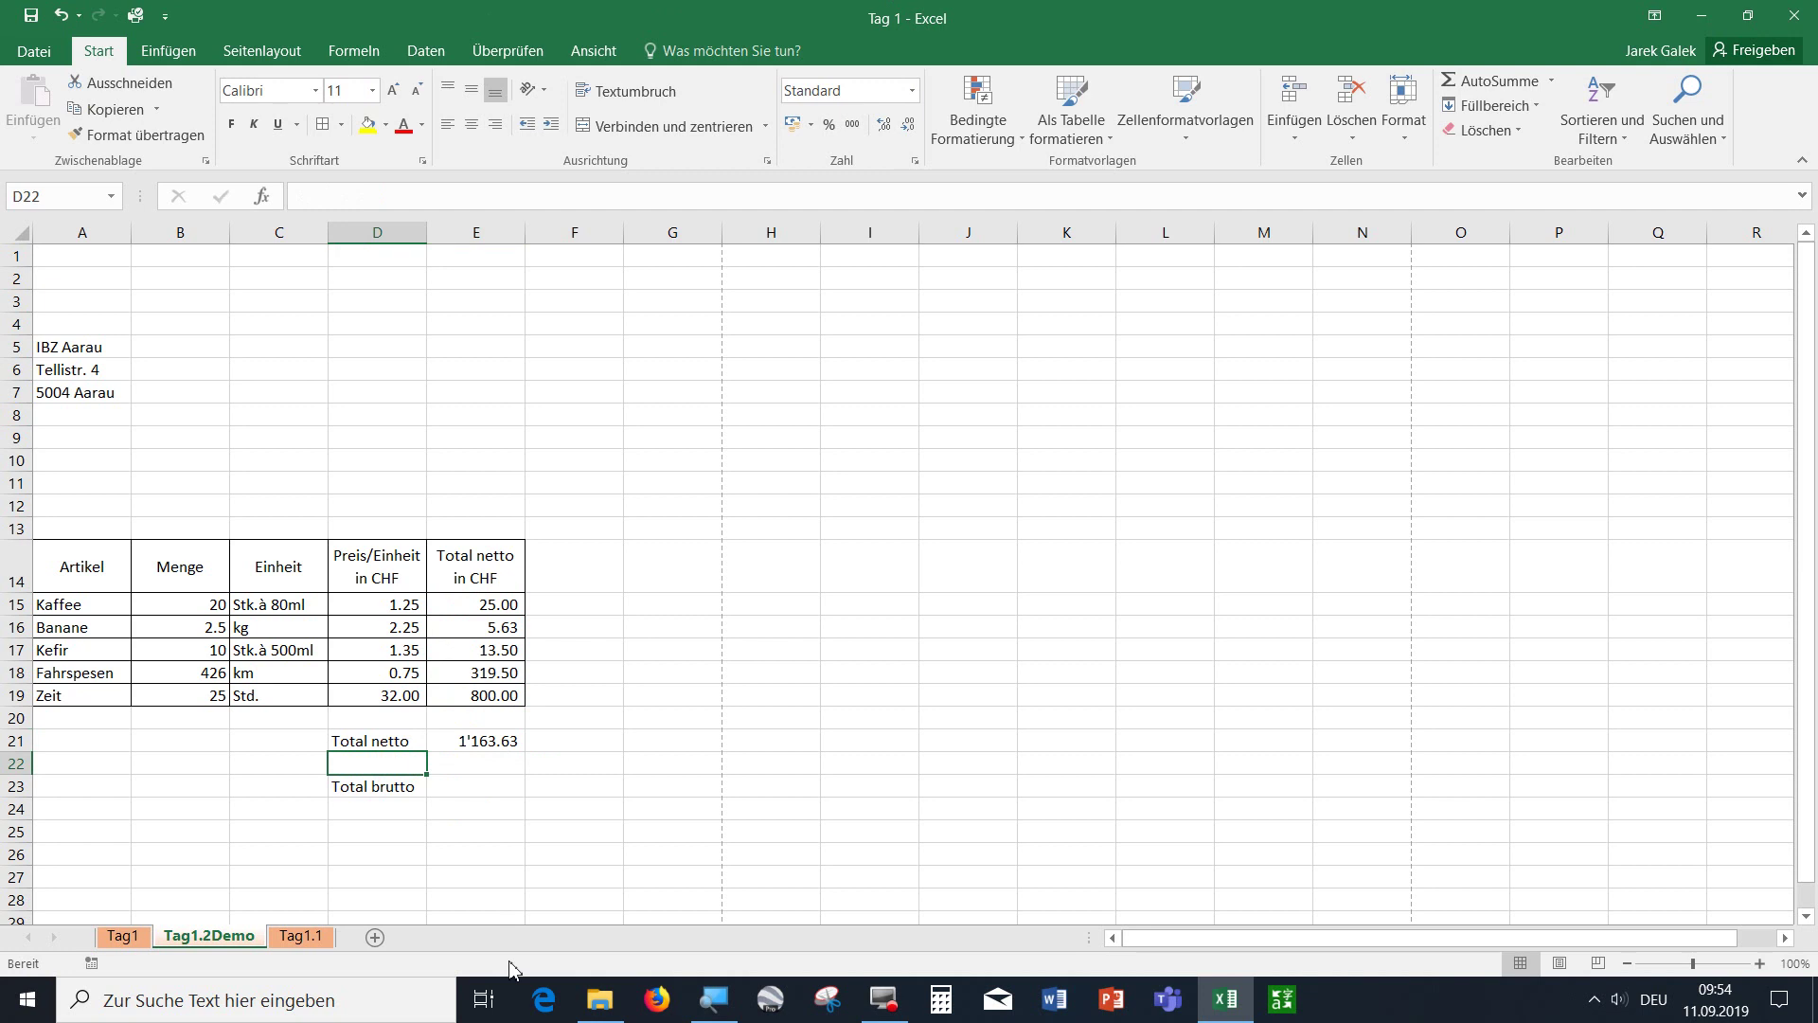
Enter the right-aligned label 'excl. 2.5% MwSt.' in D22
text(excl.)
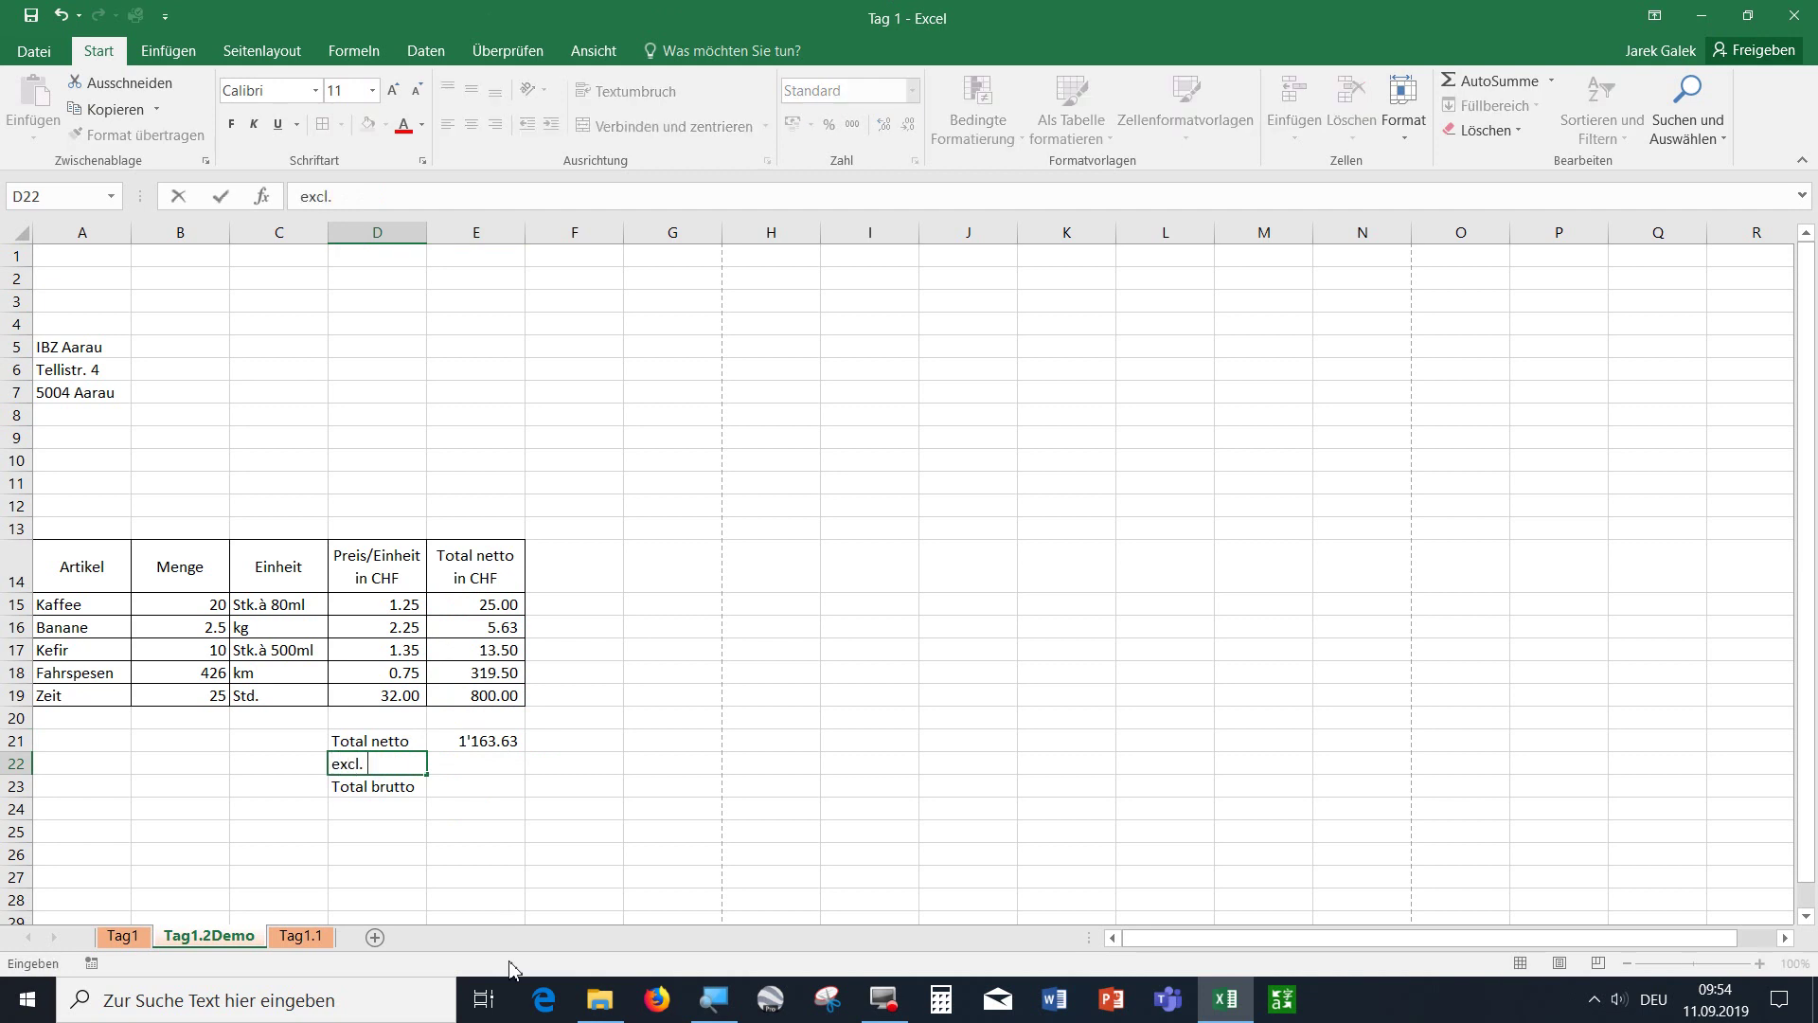
text(% MwSt.)
key(Return)
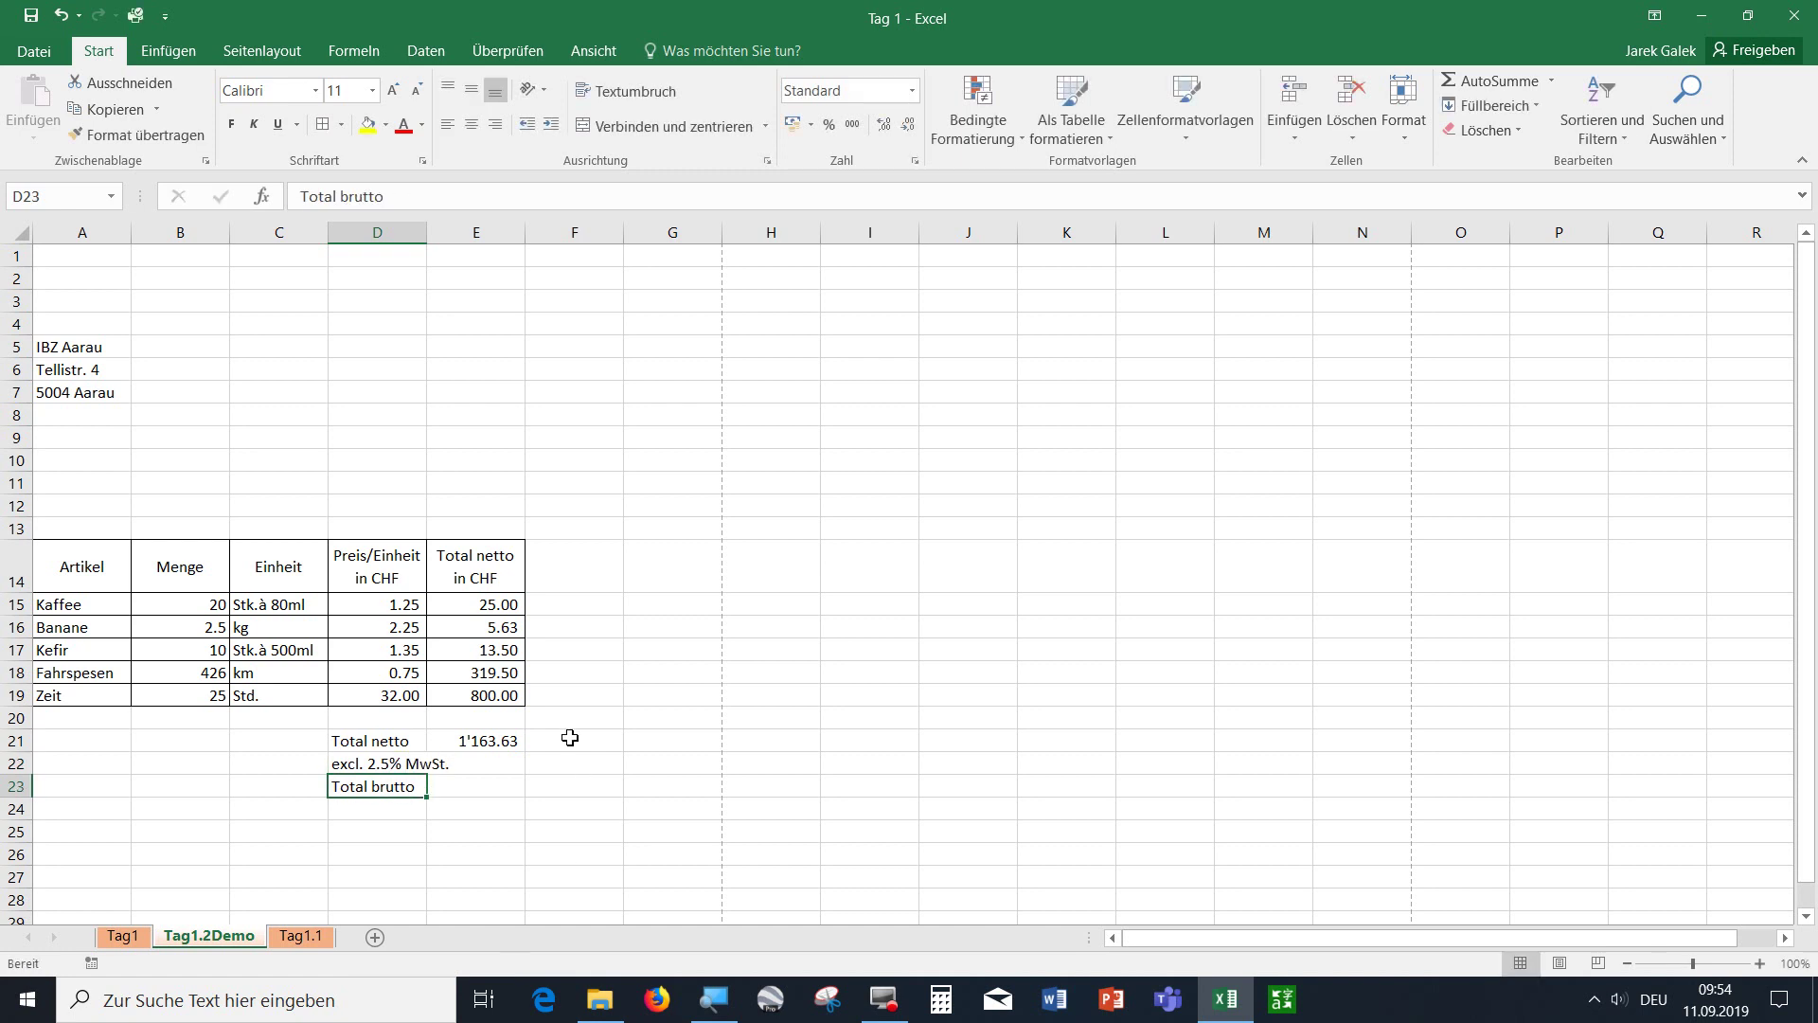
click(409, 757)
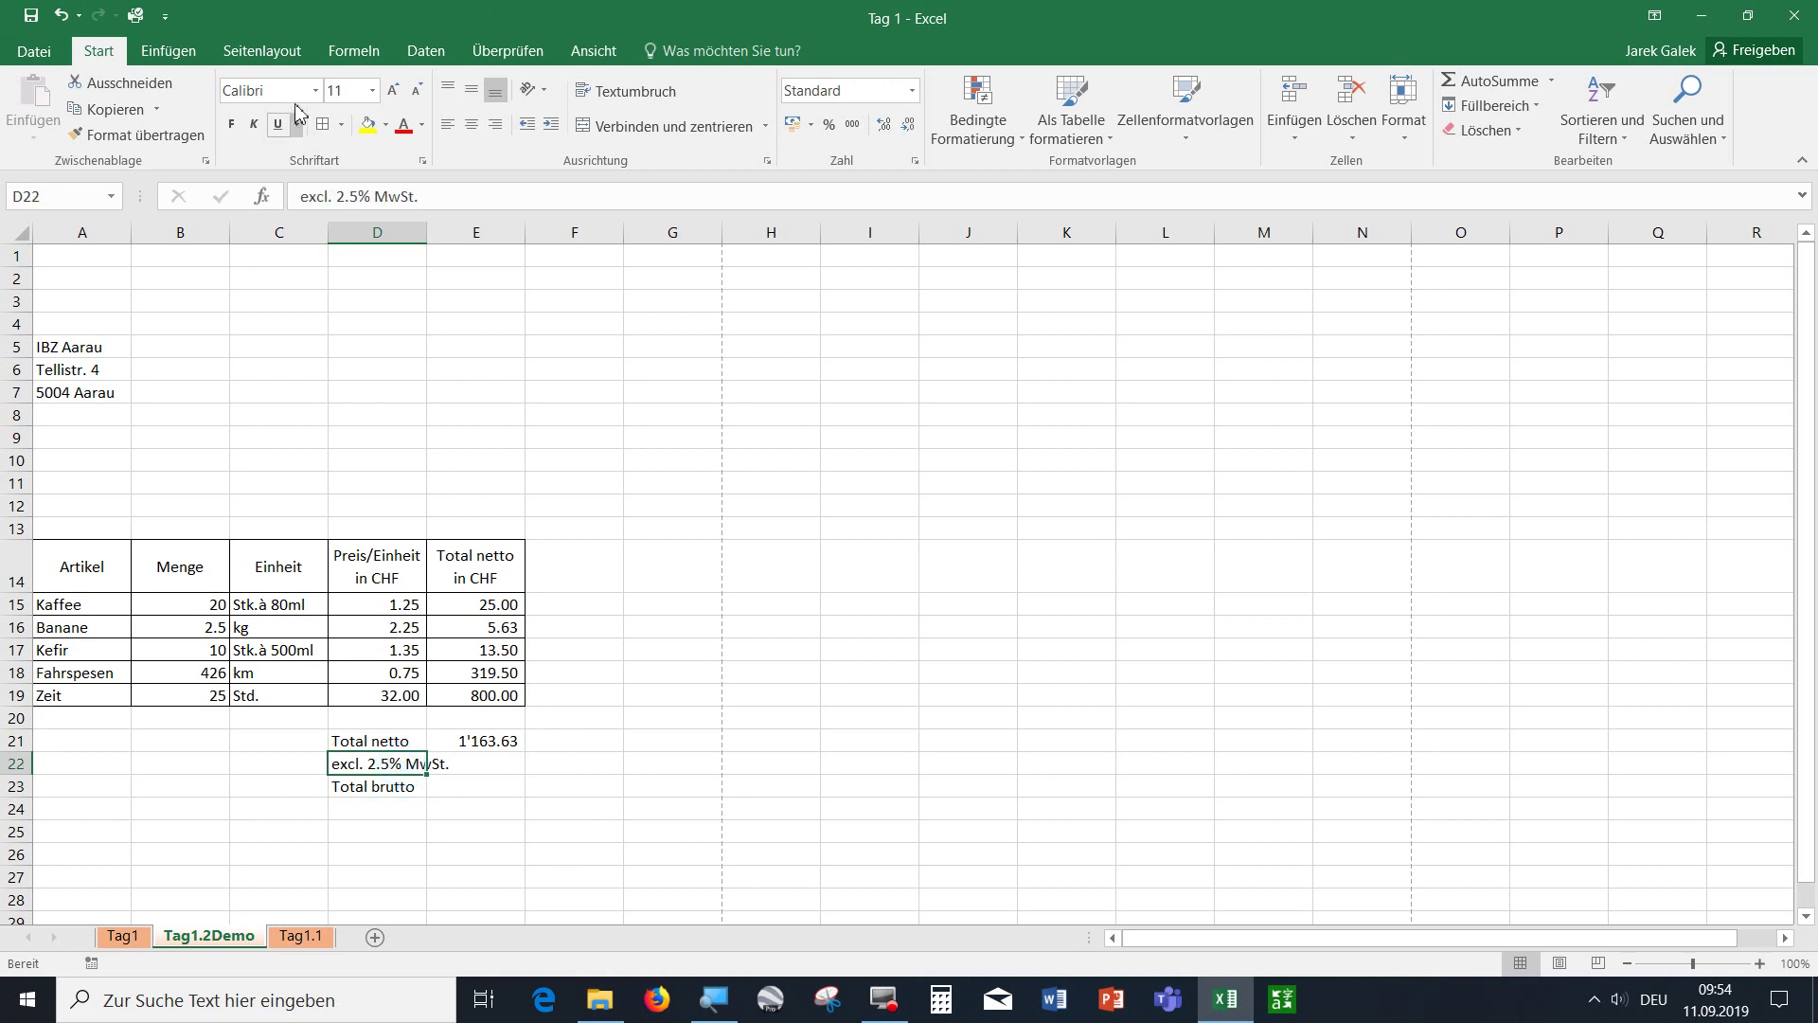
click(492, 130)
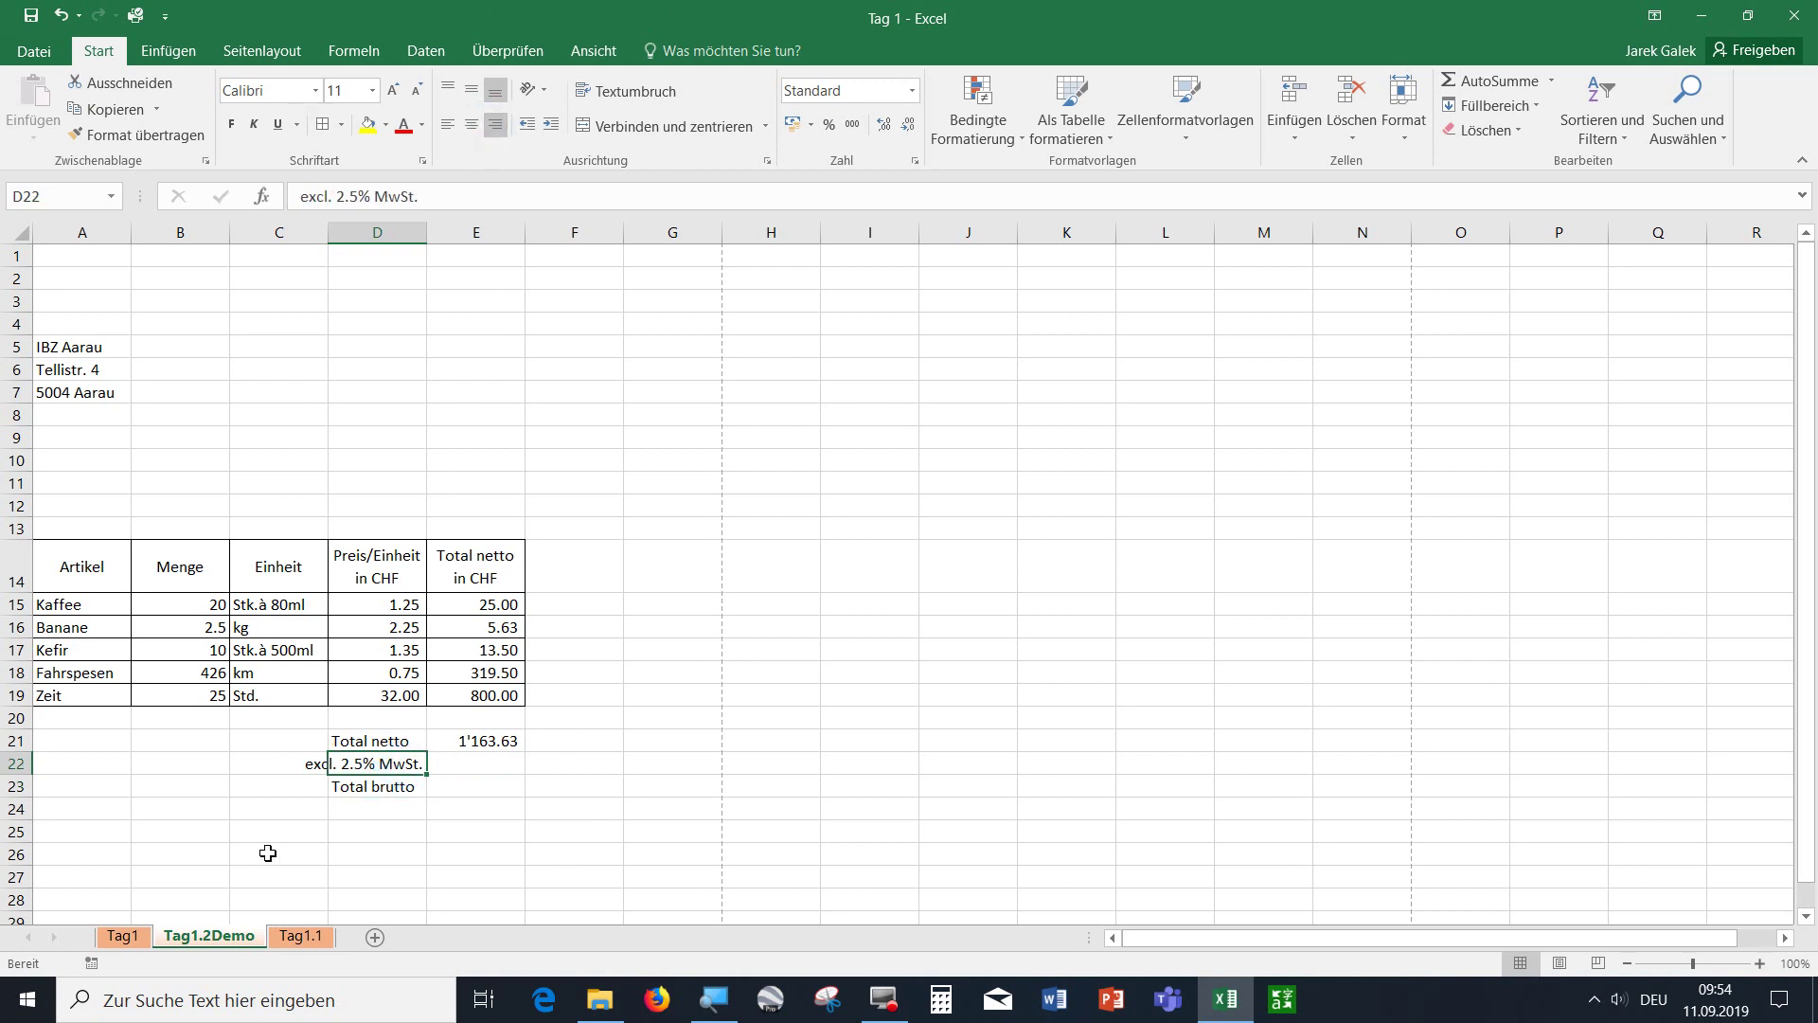
click(484, 757)
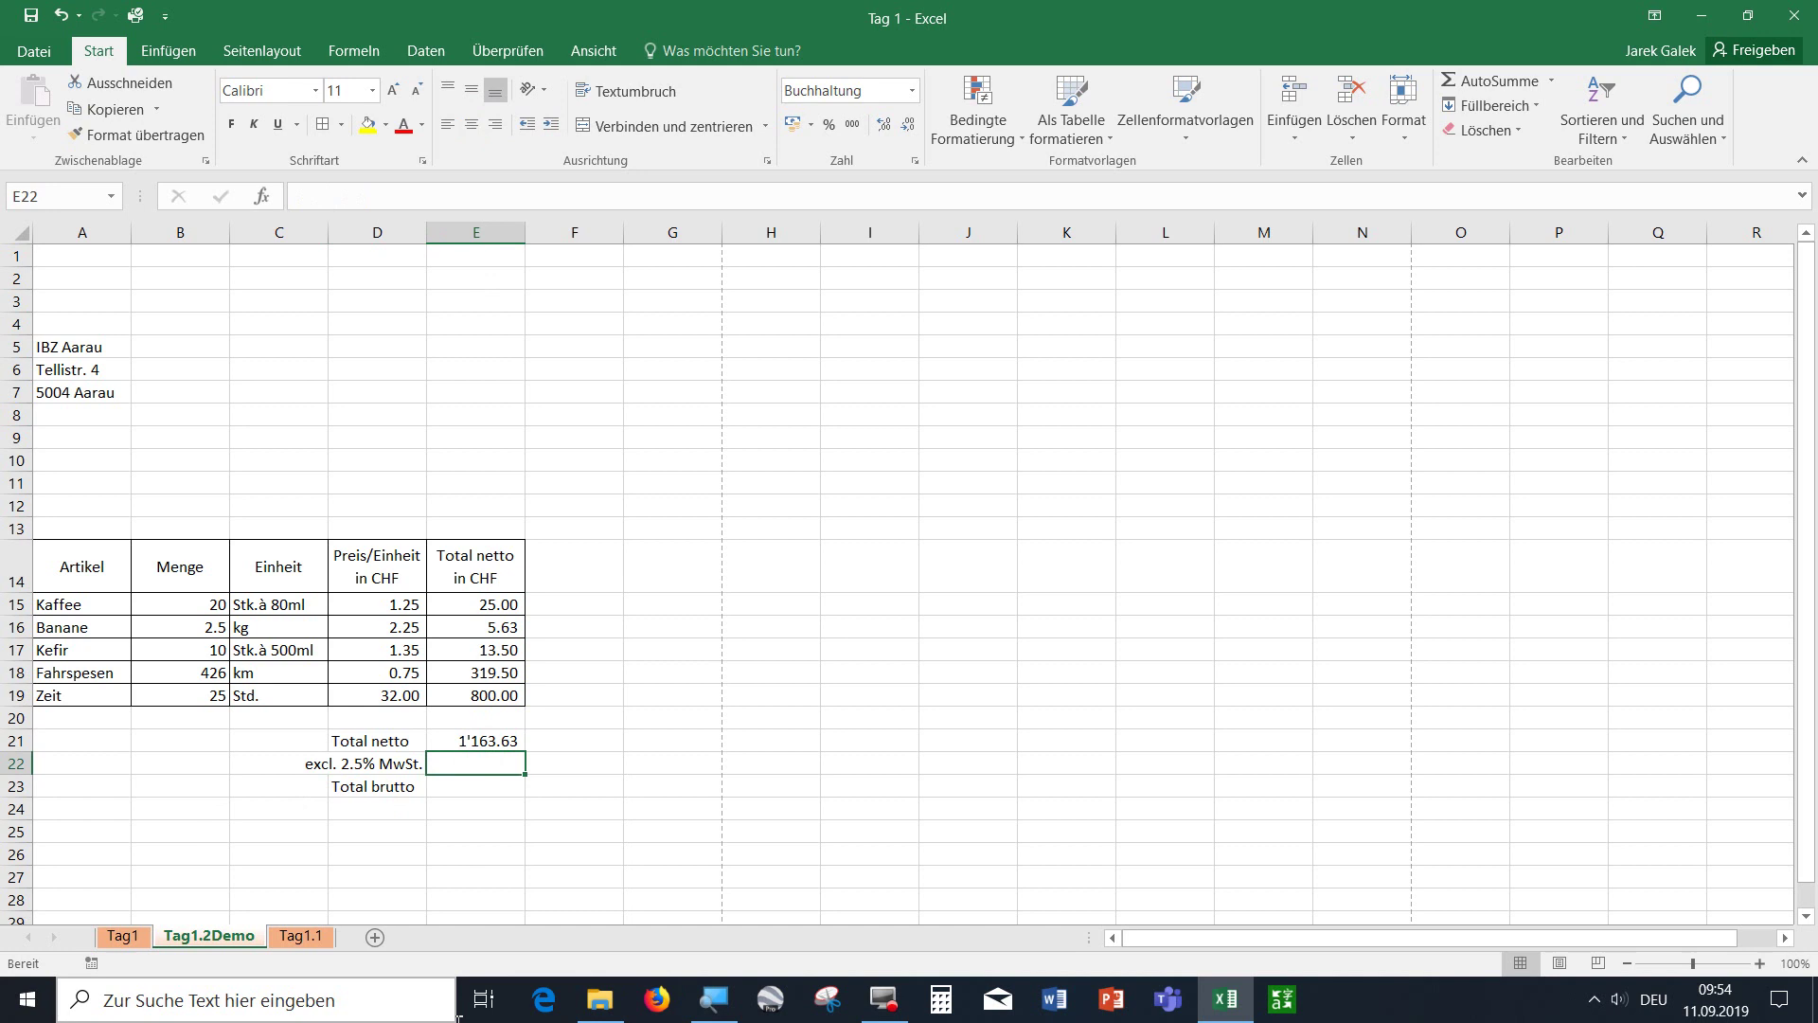
Enter the VAT formula =E21*D22 in E22
text(=)
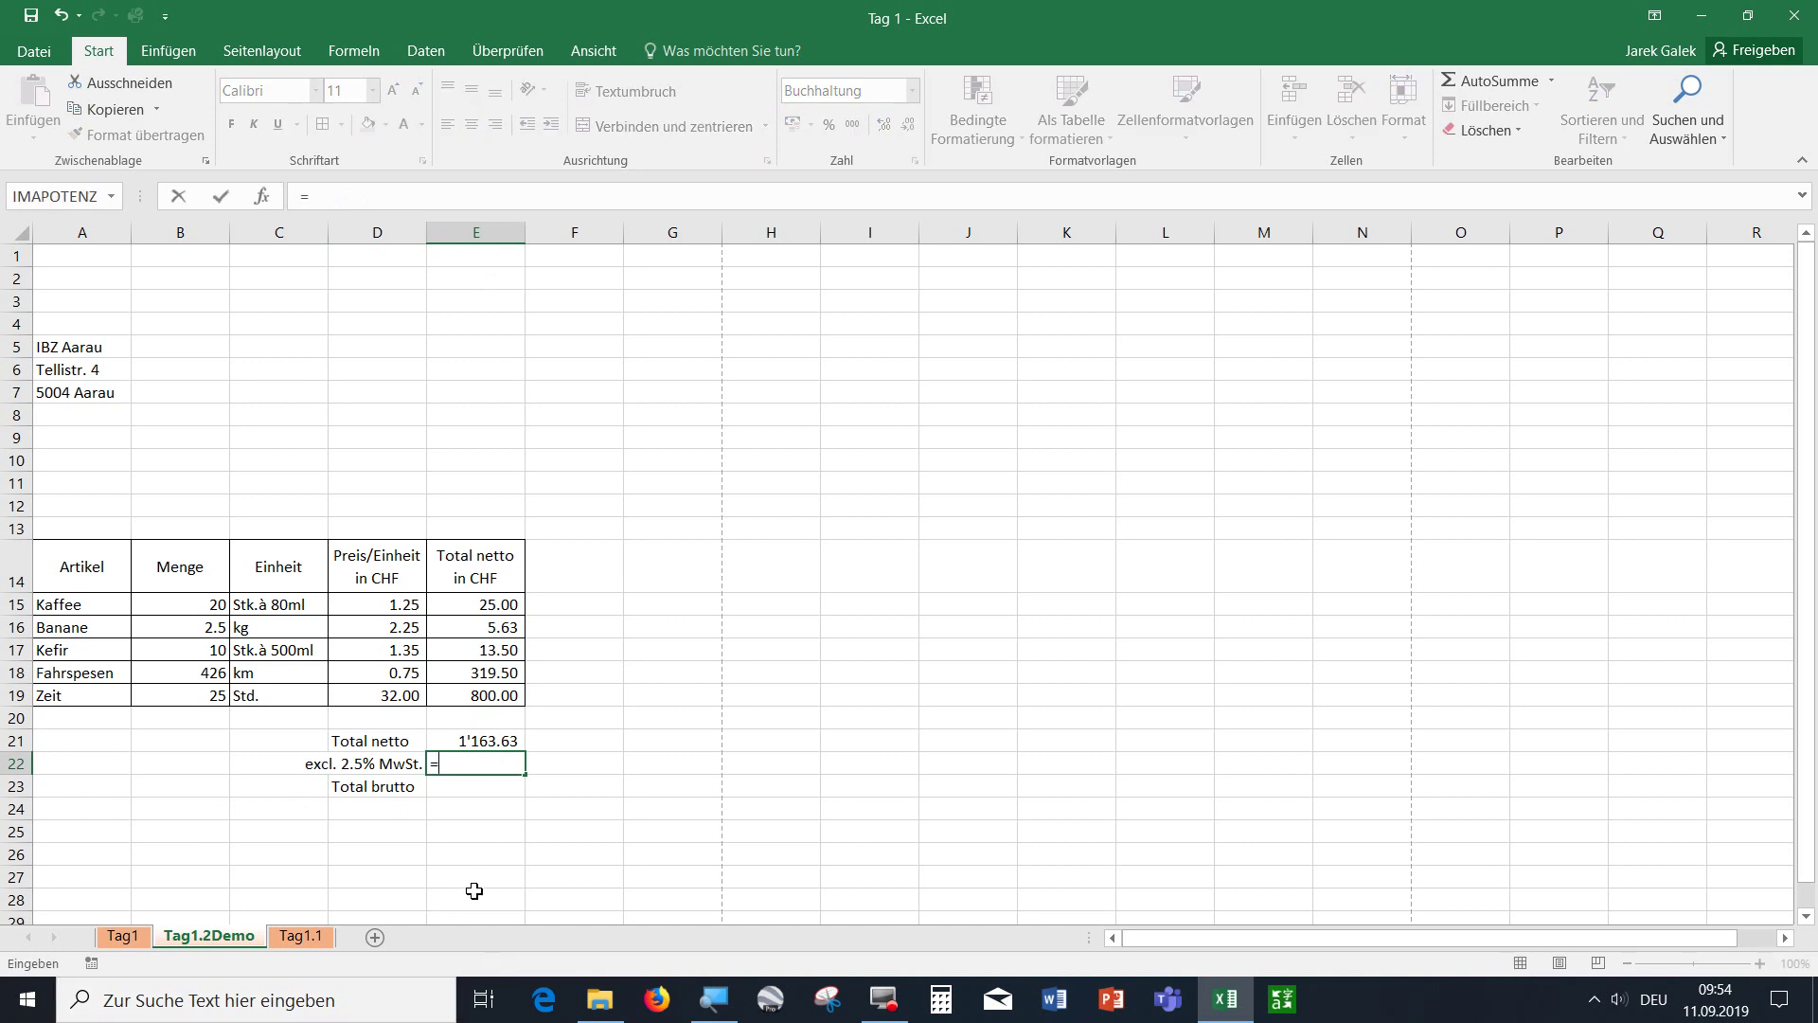
click(505, 738)
text(*/)
click(383, 760)
key(Return)
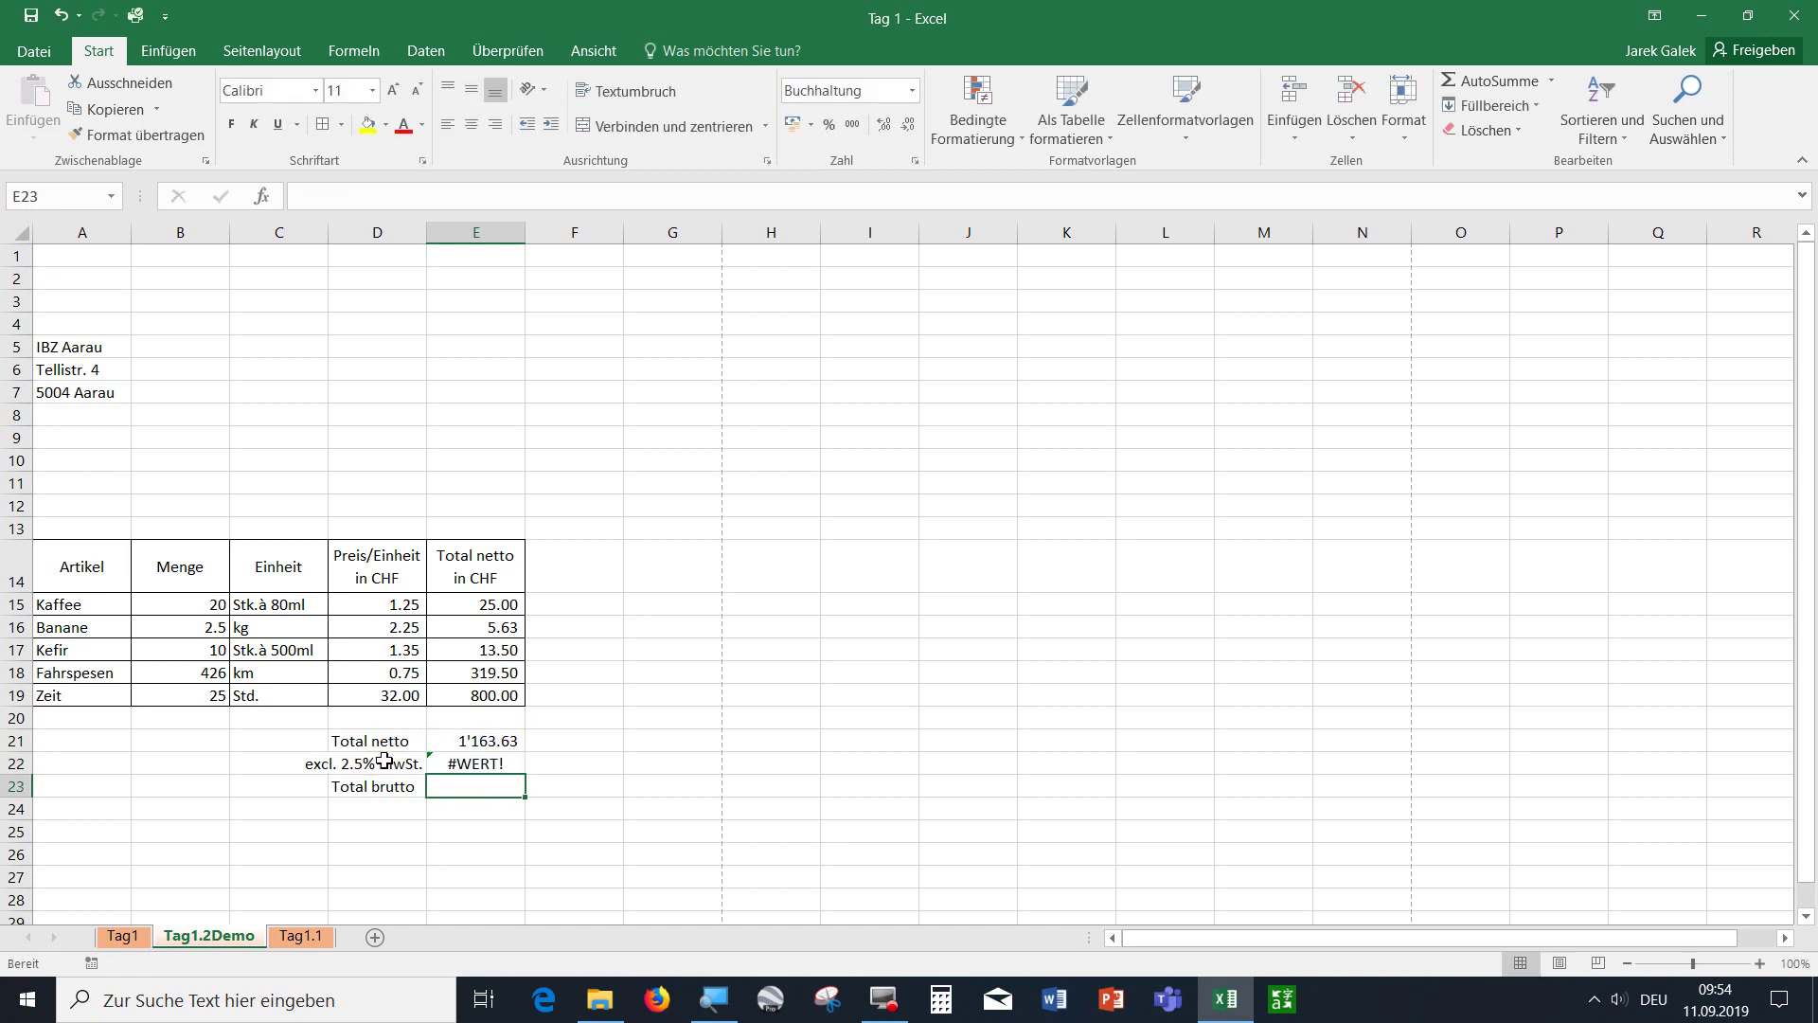
Clear the label from D22 and bring up its cell format settings
click(384, 764)
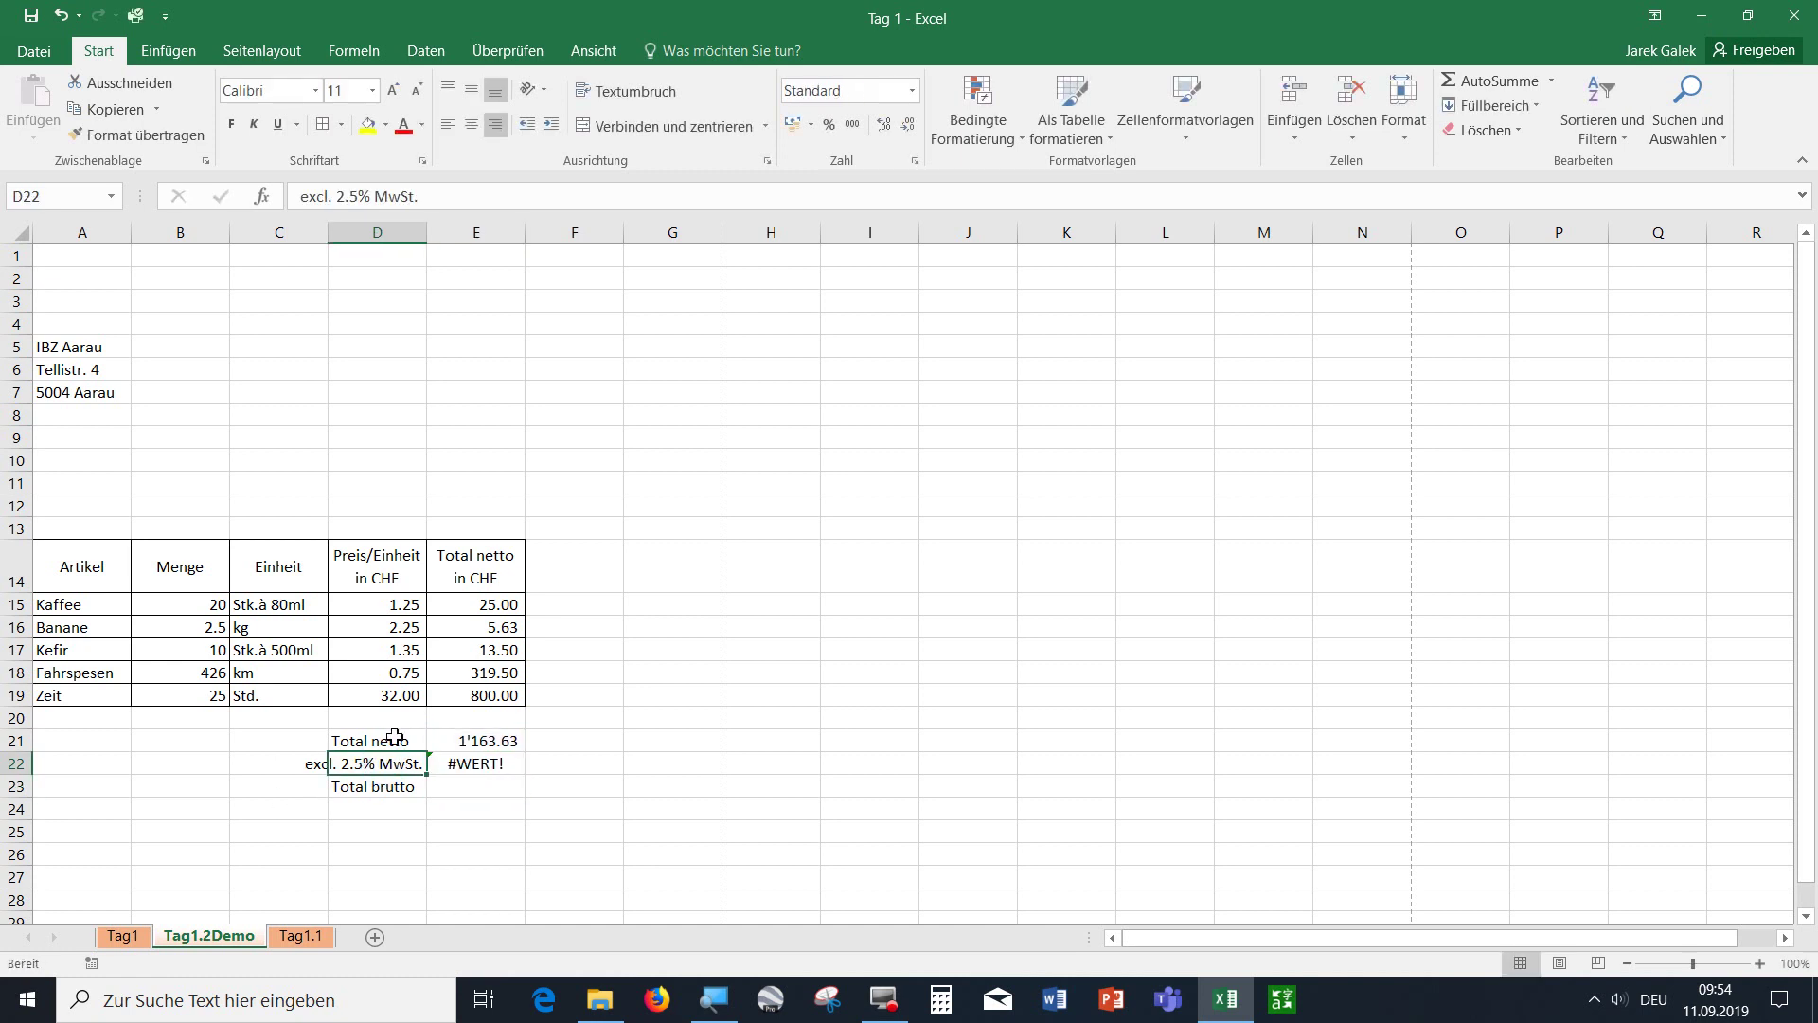
key(Delete)
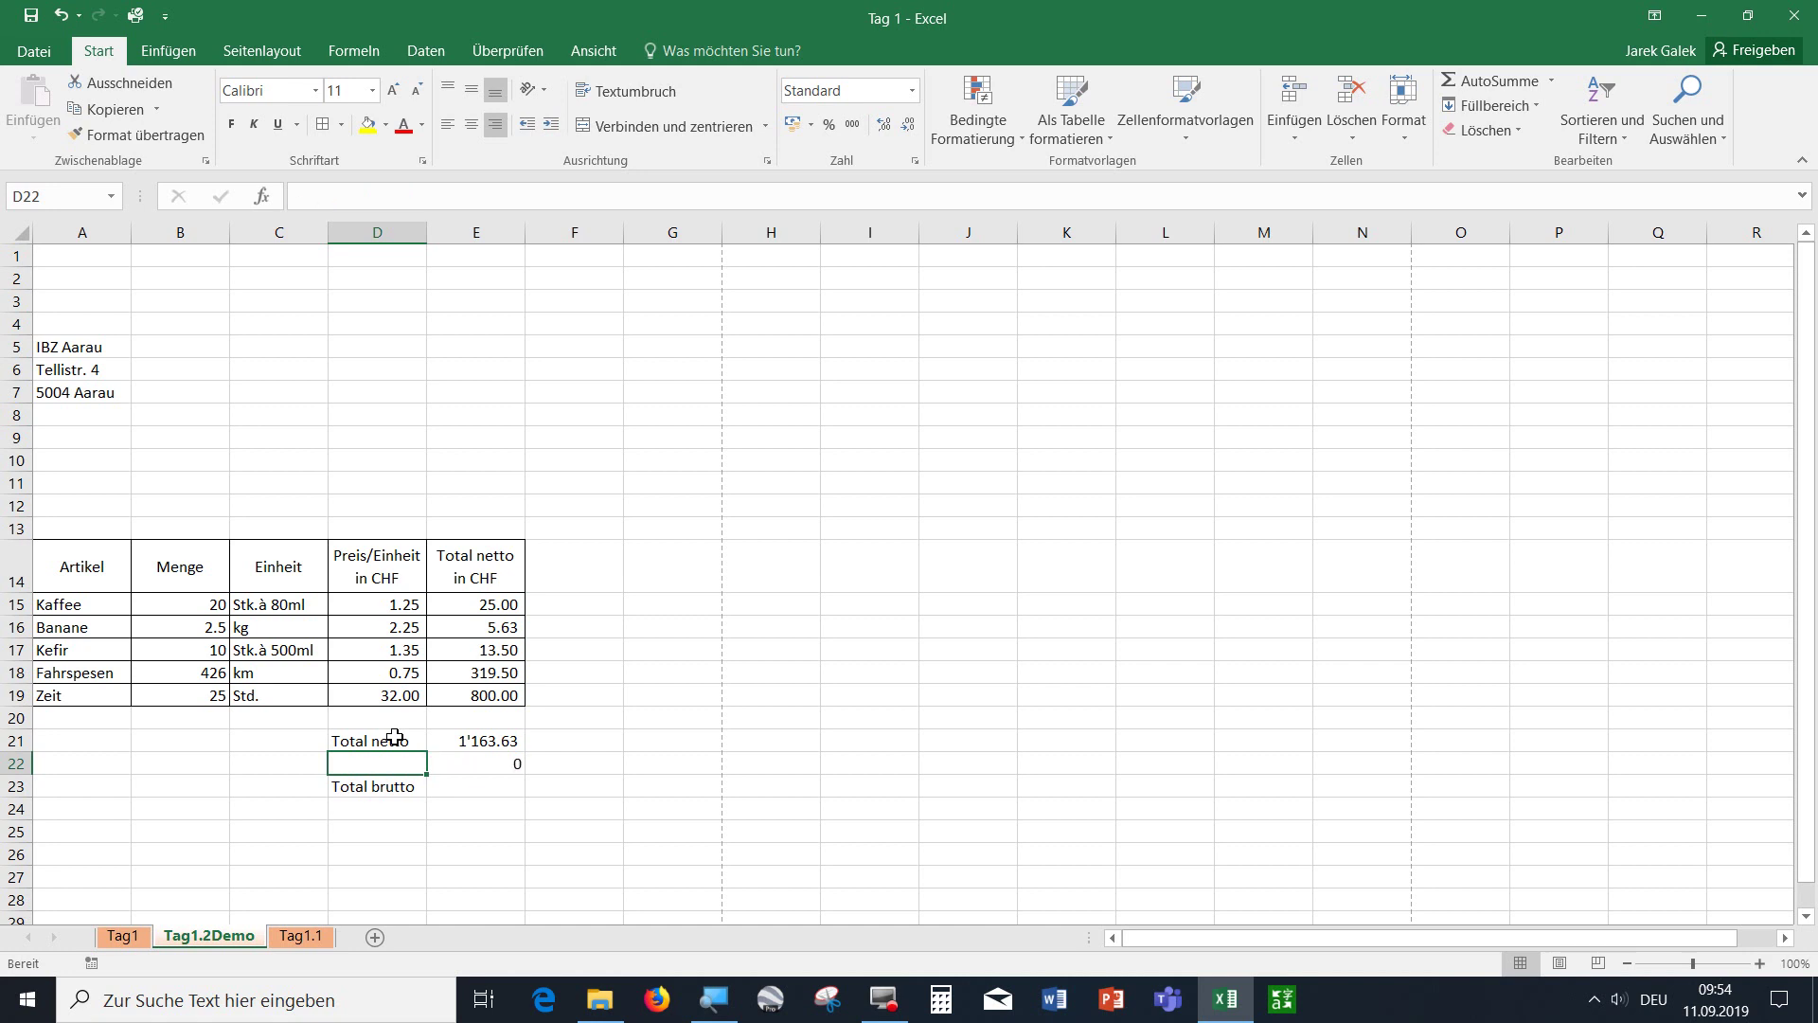
key(ctrl+1)
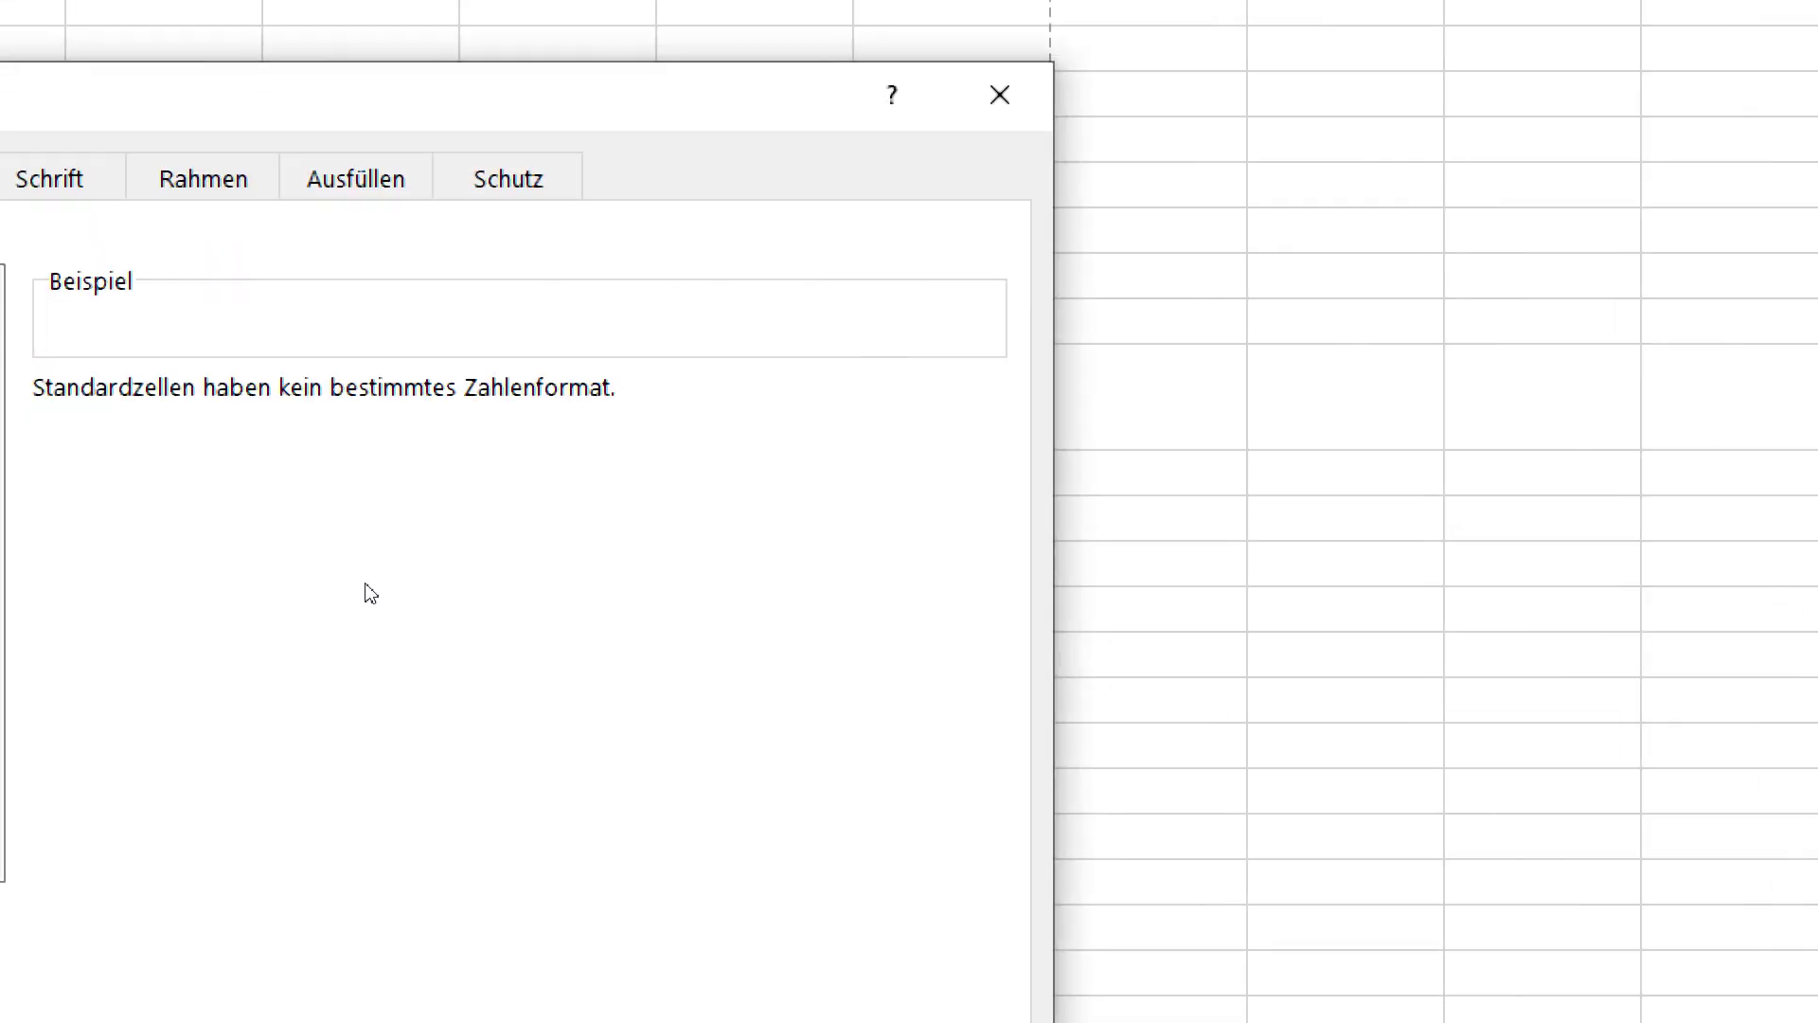
Give D22 the custom format "excl. "0.0%" MwSt." and enter the 2.5 VAT rate
click(237, 593)
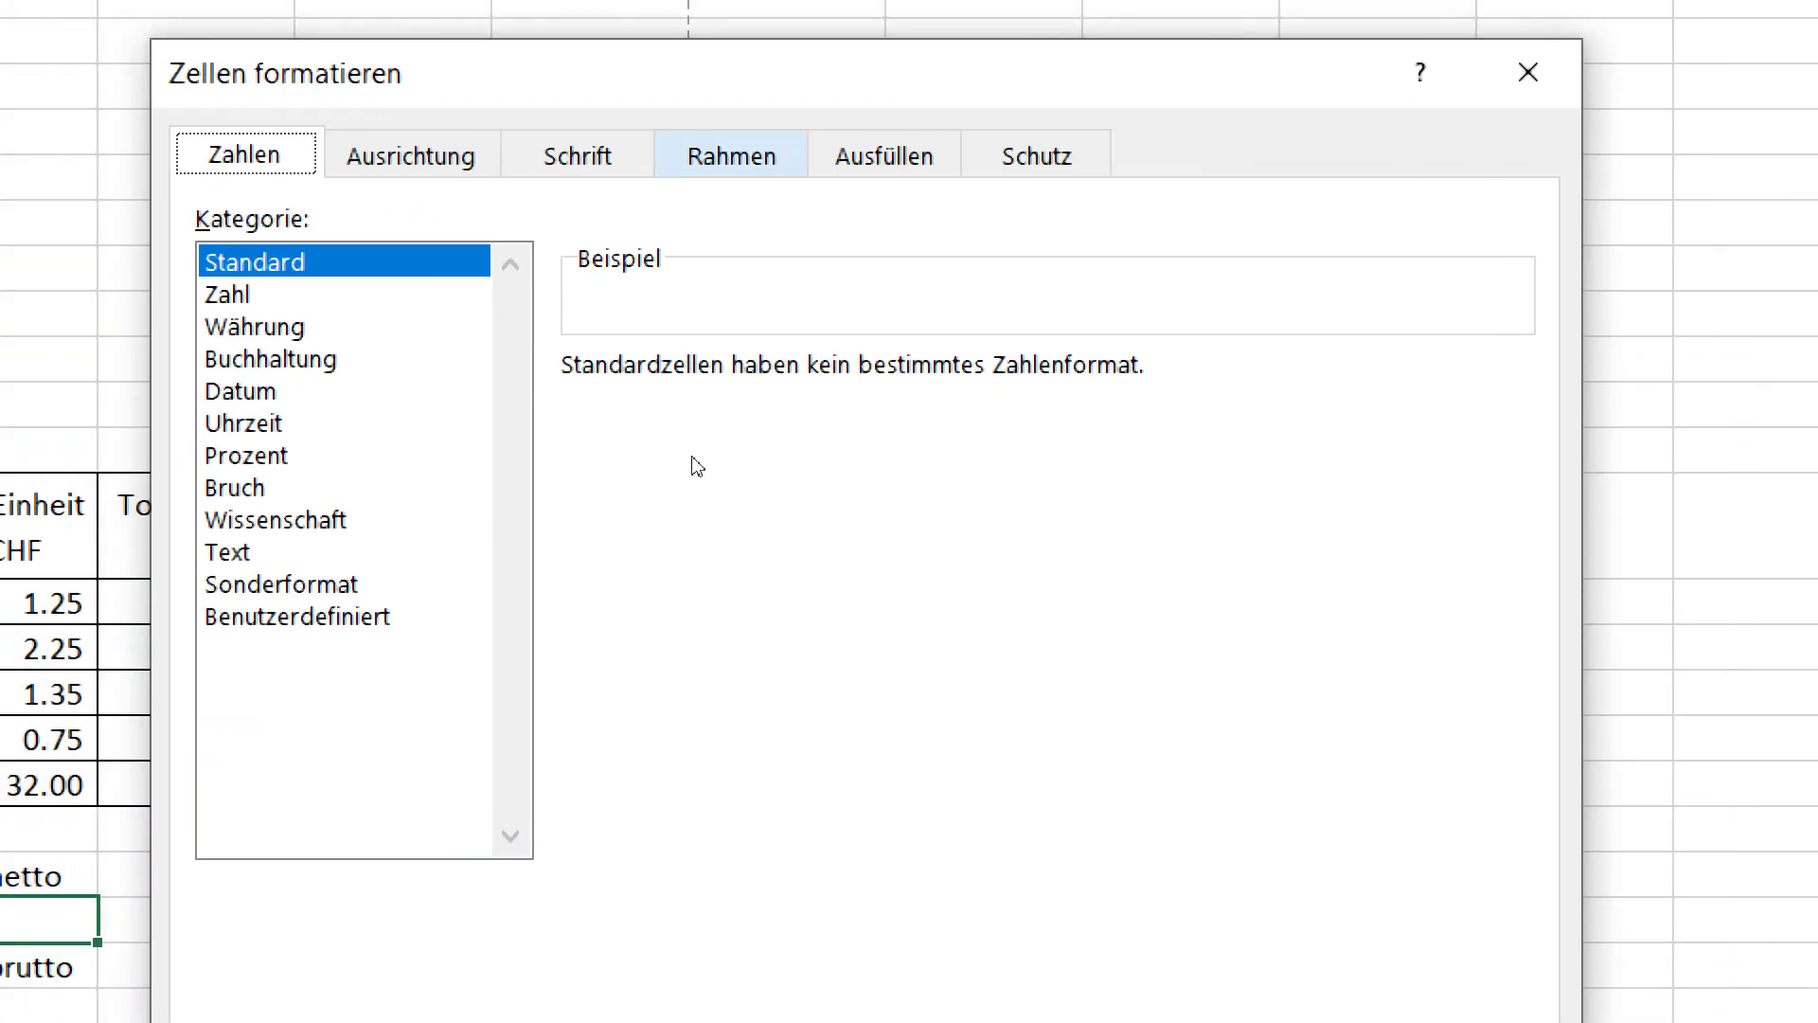
click(275, 602)
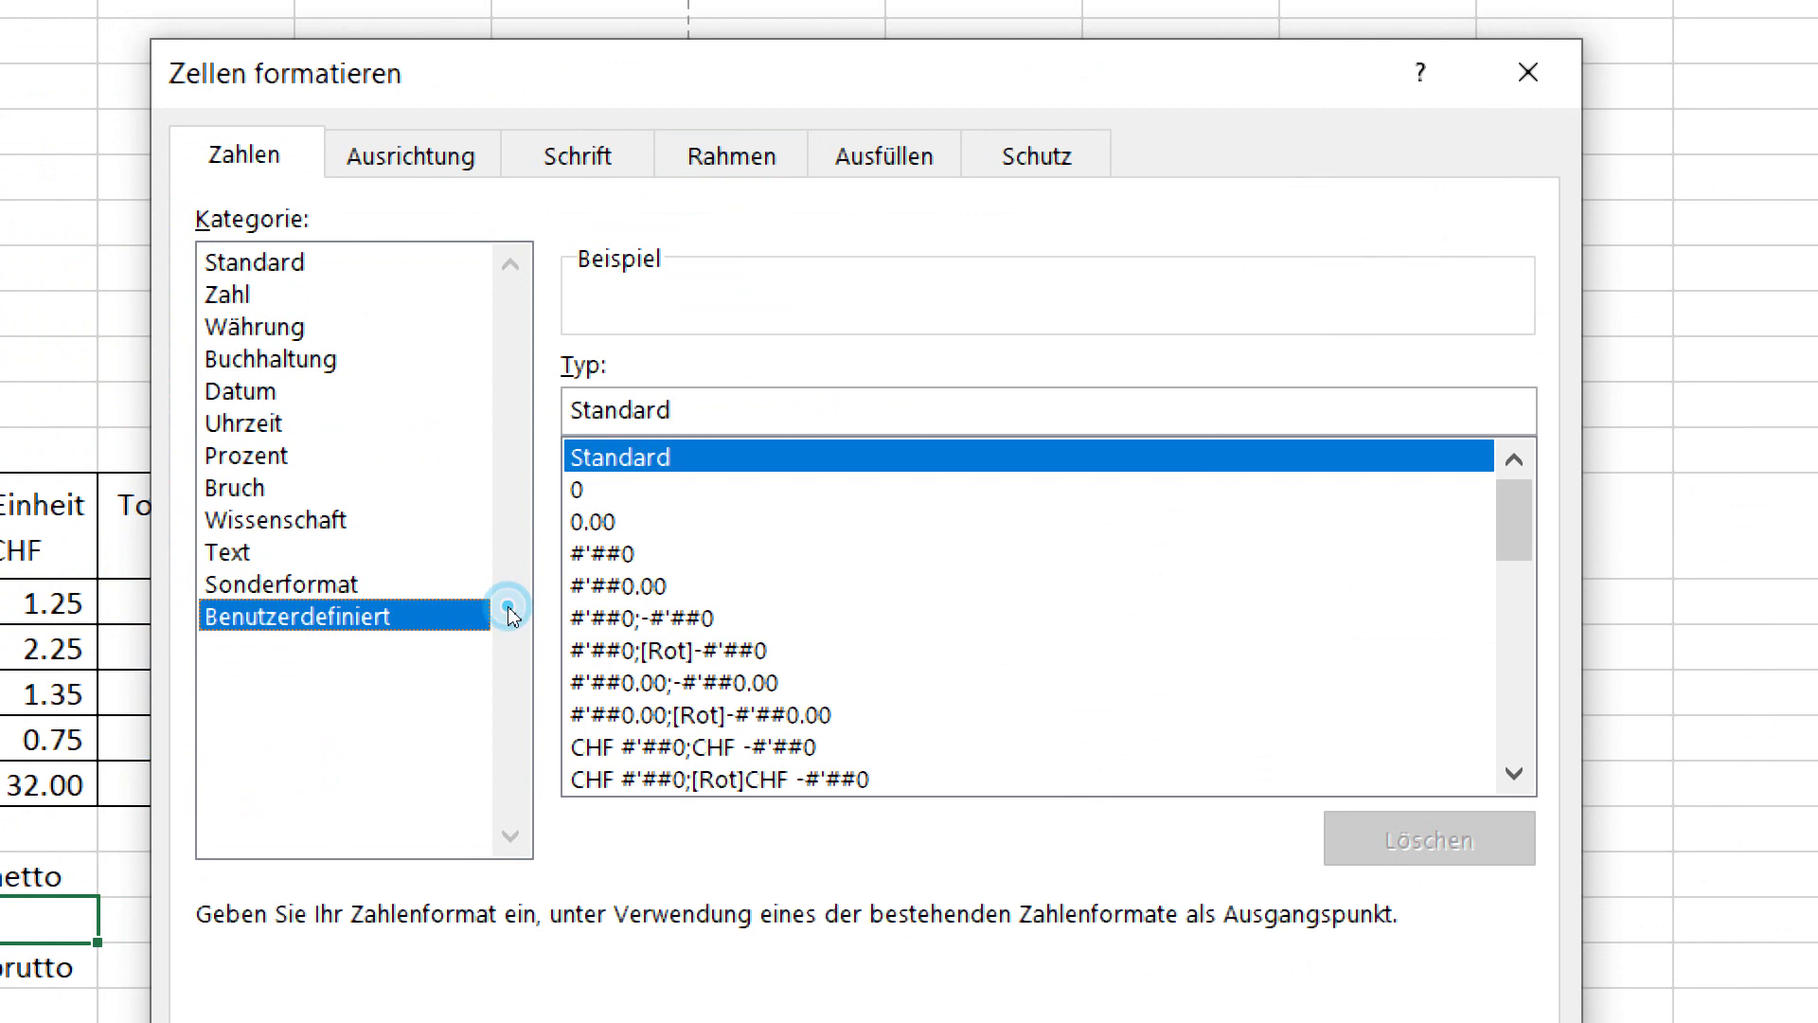
click(789, 494)
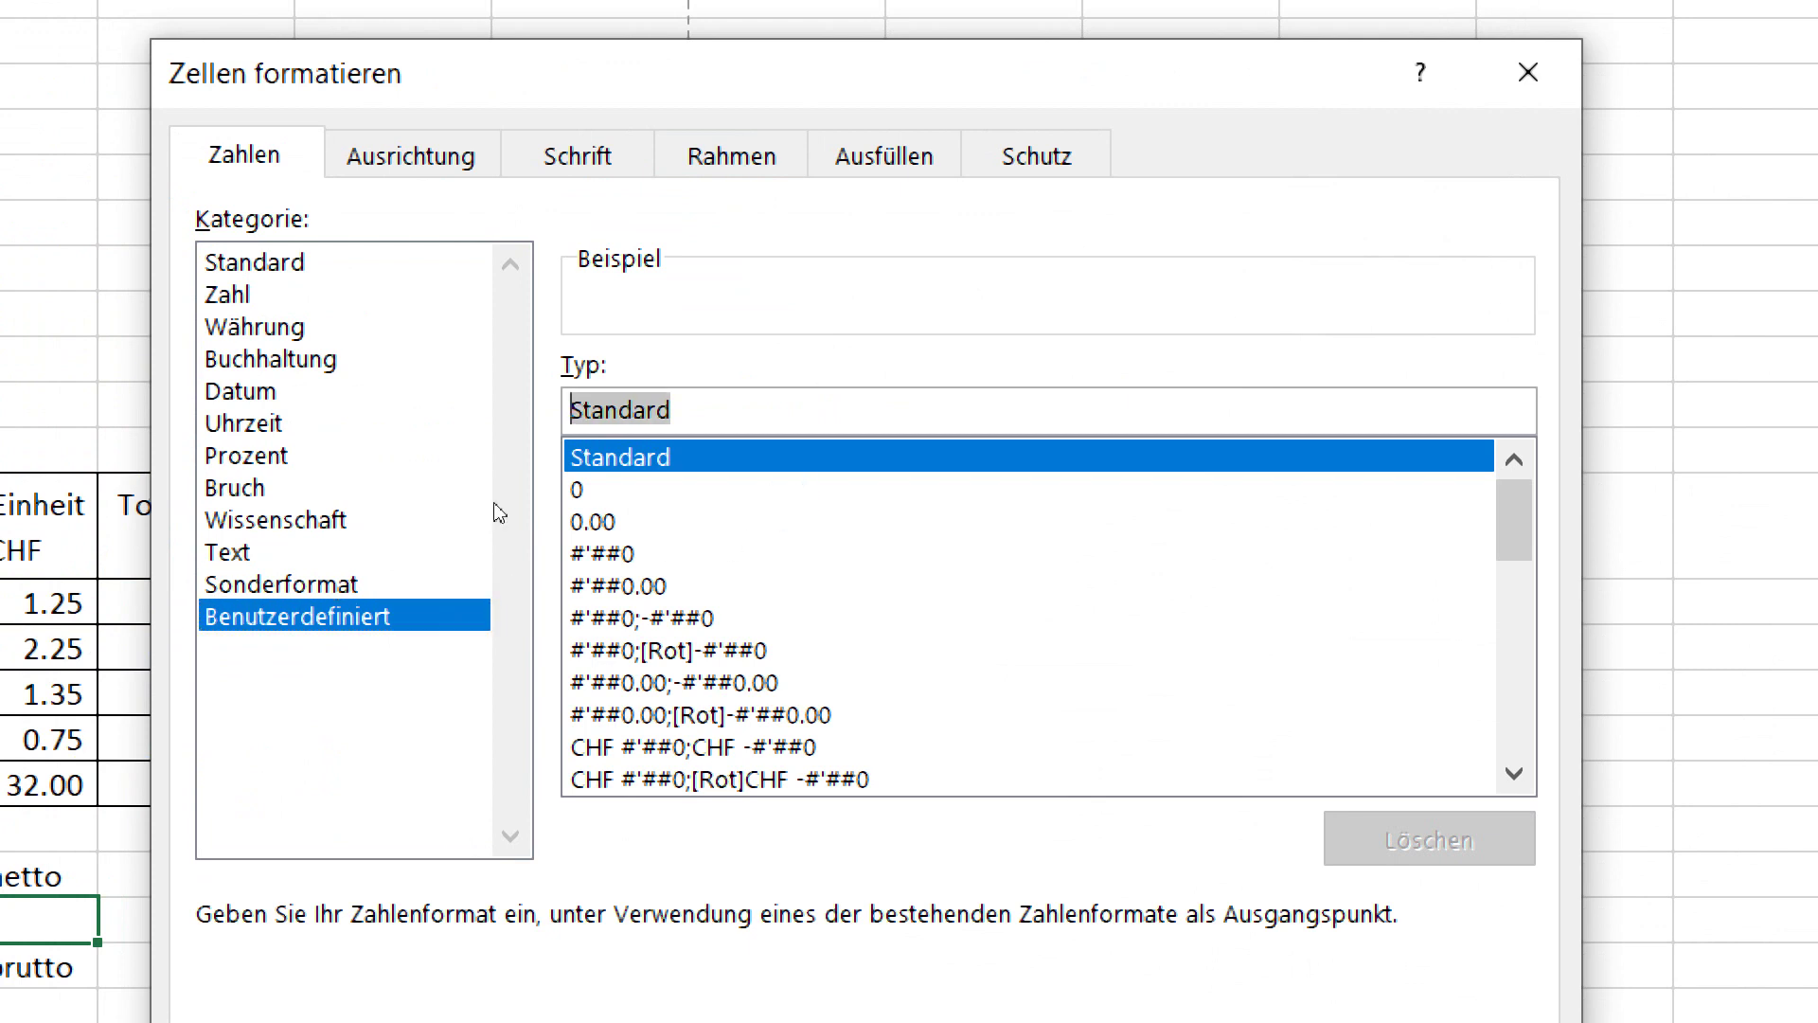
text("excl. ")
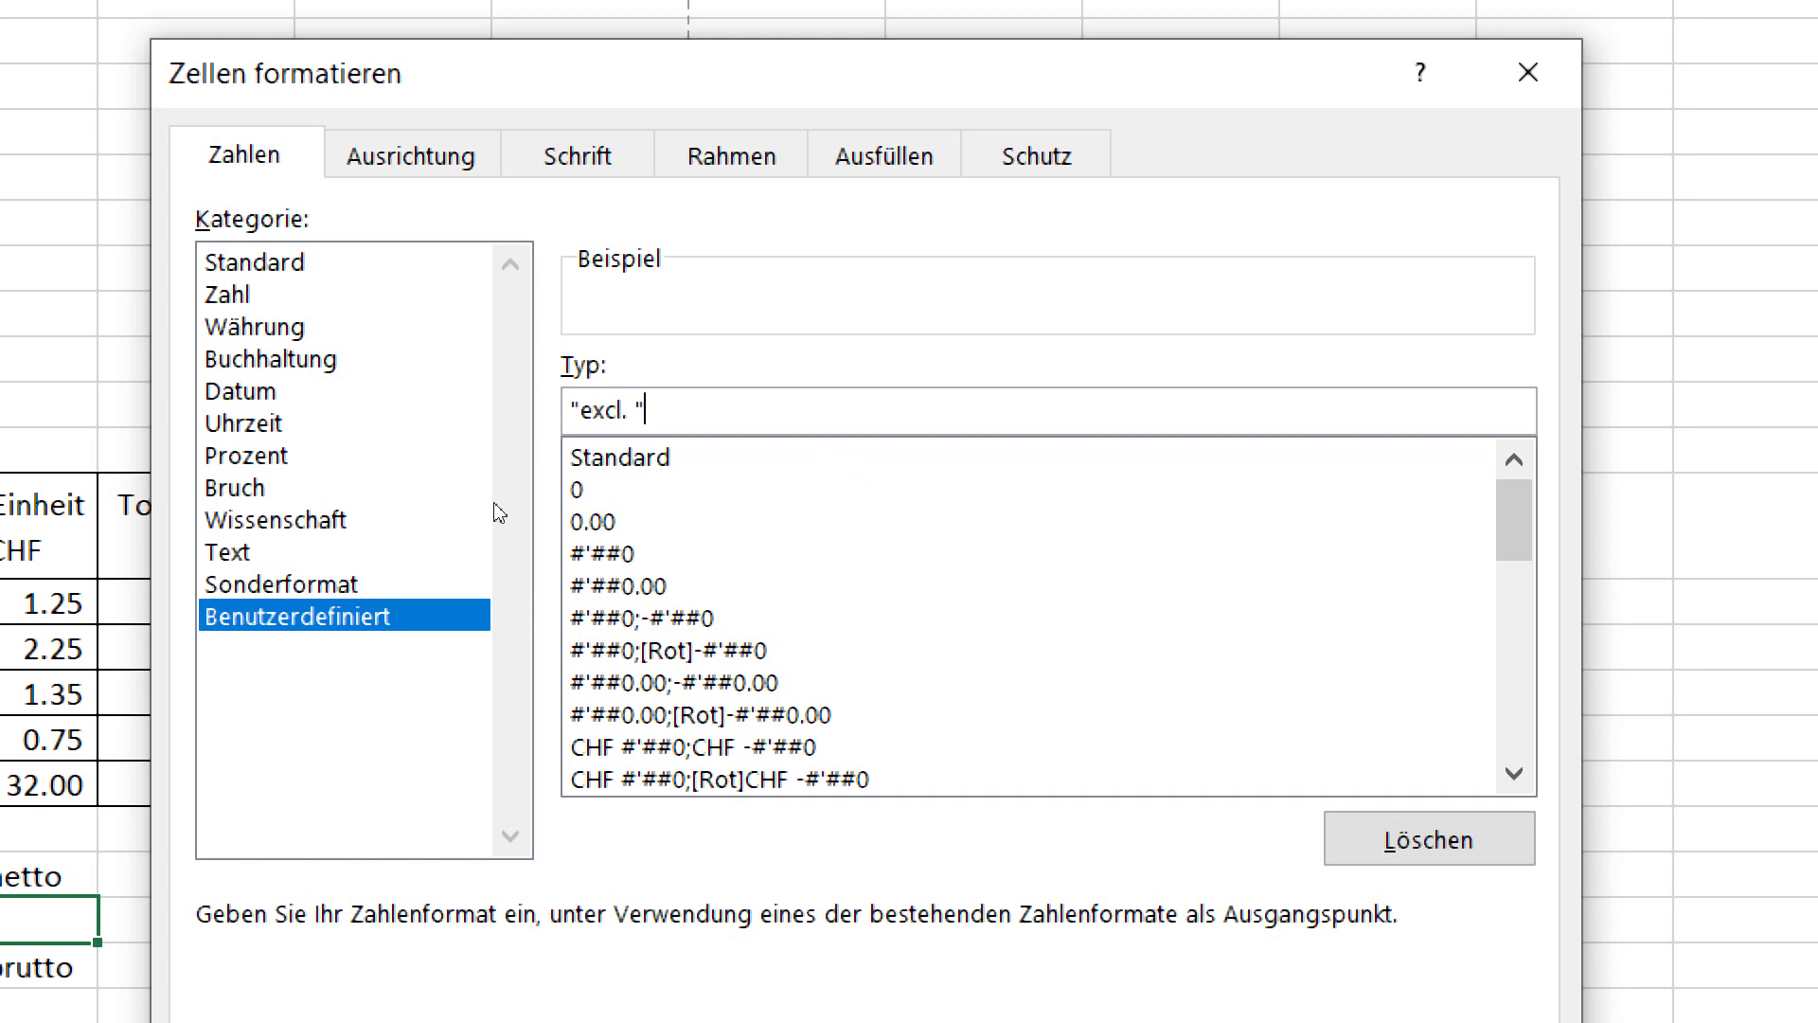
text(0.0)
text(%)
text(")
text( MwSt.)
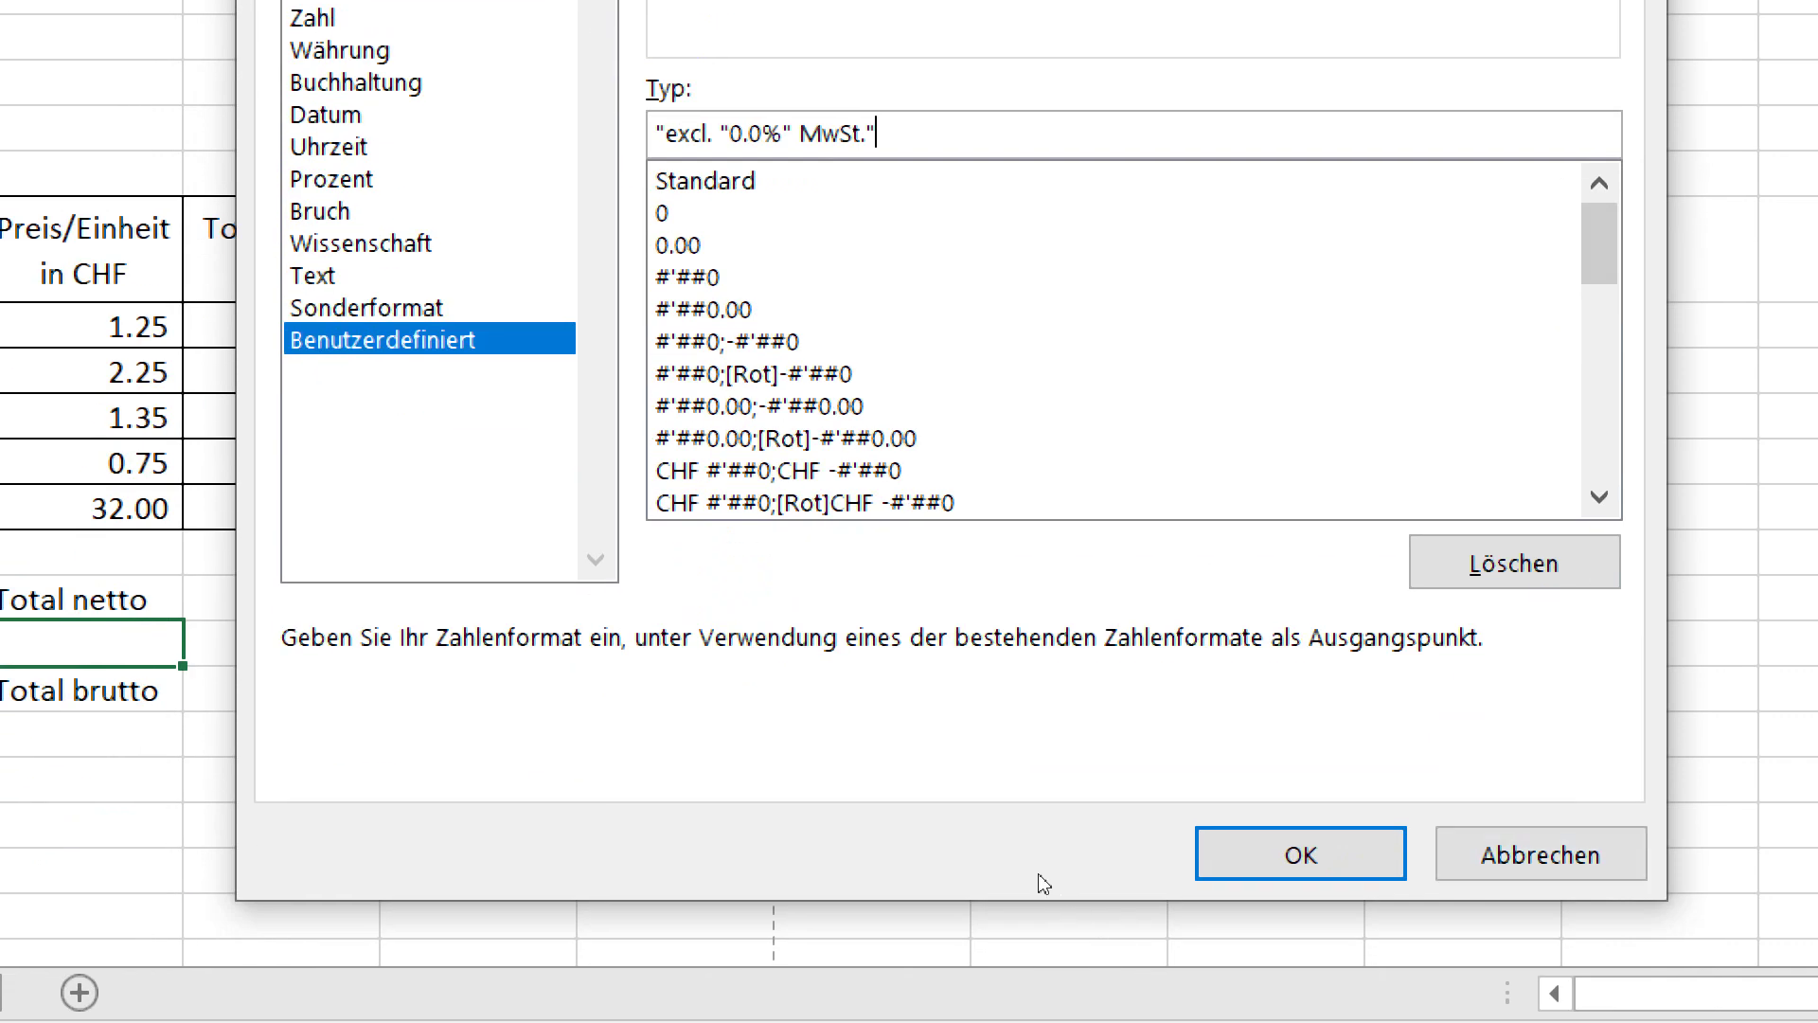
click(1027, 869)
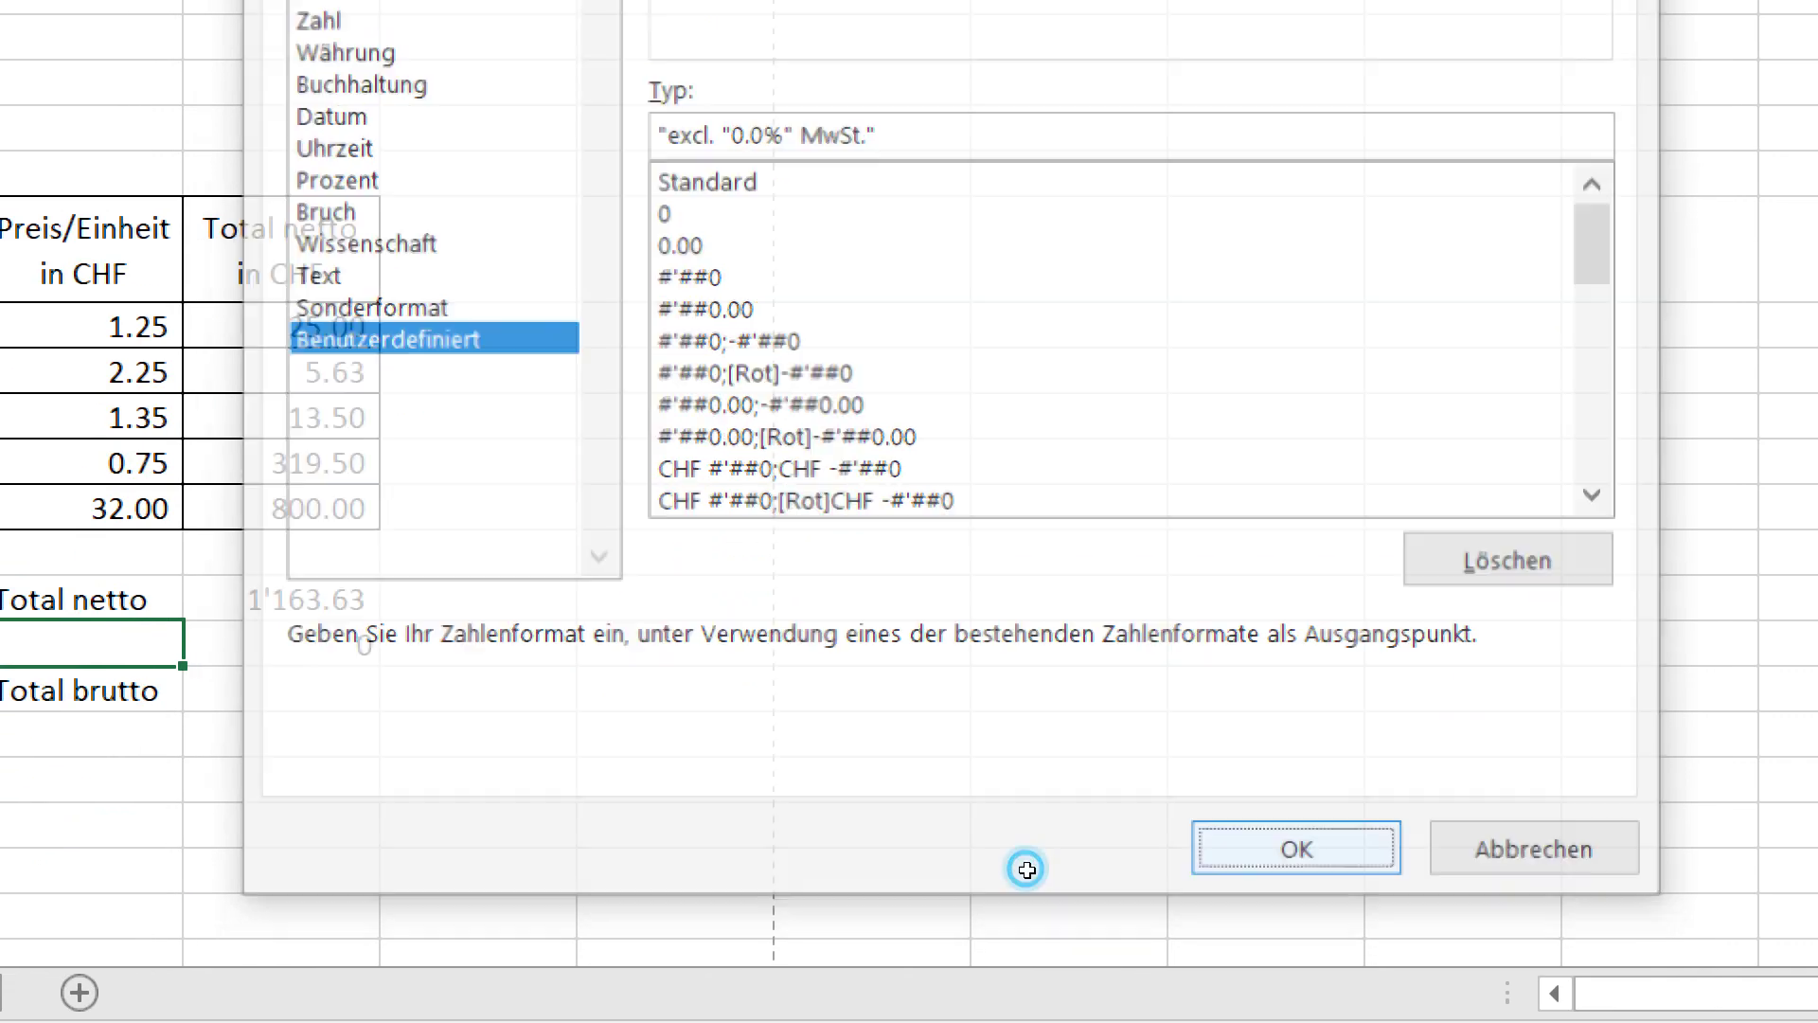
text(2.5)
key(Return)
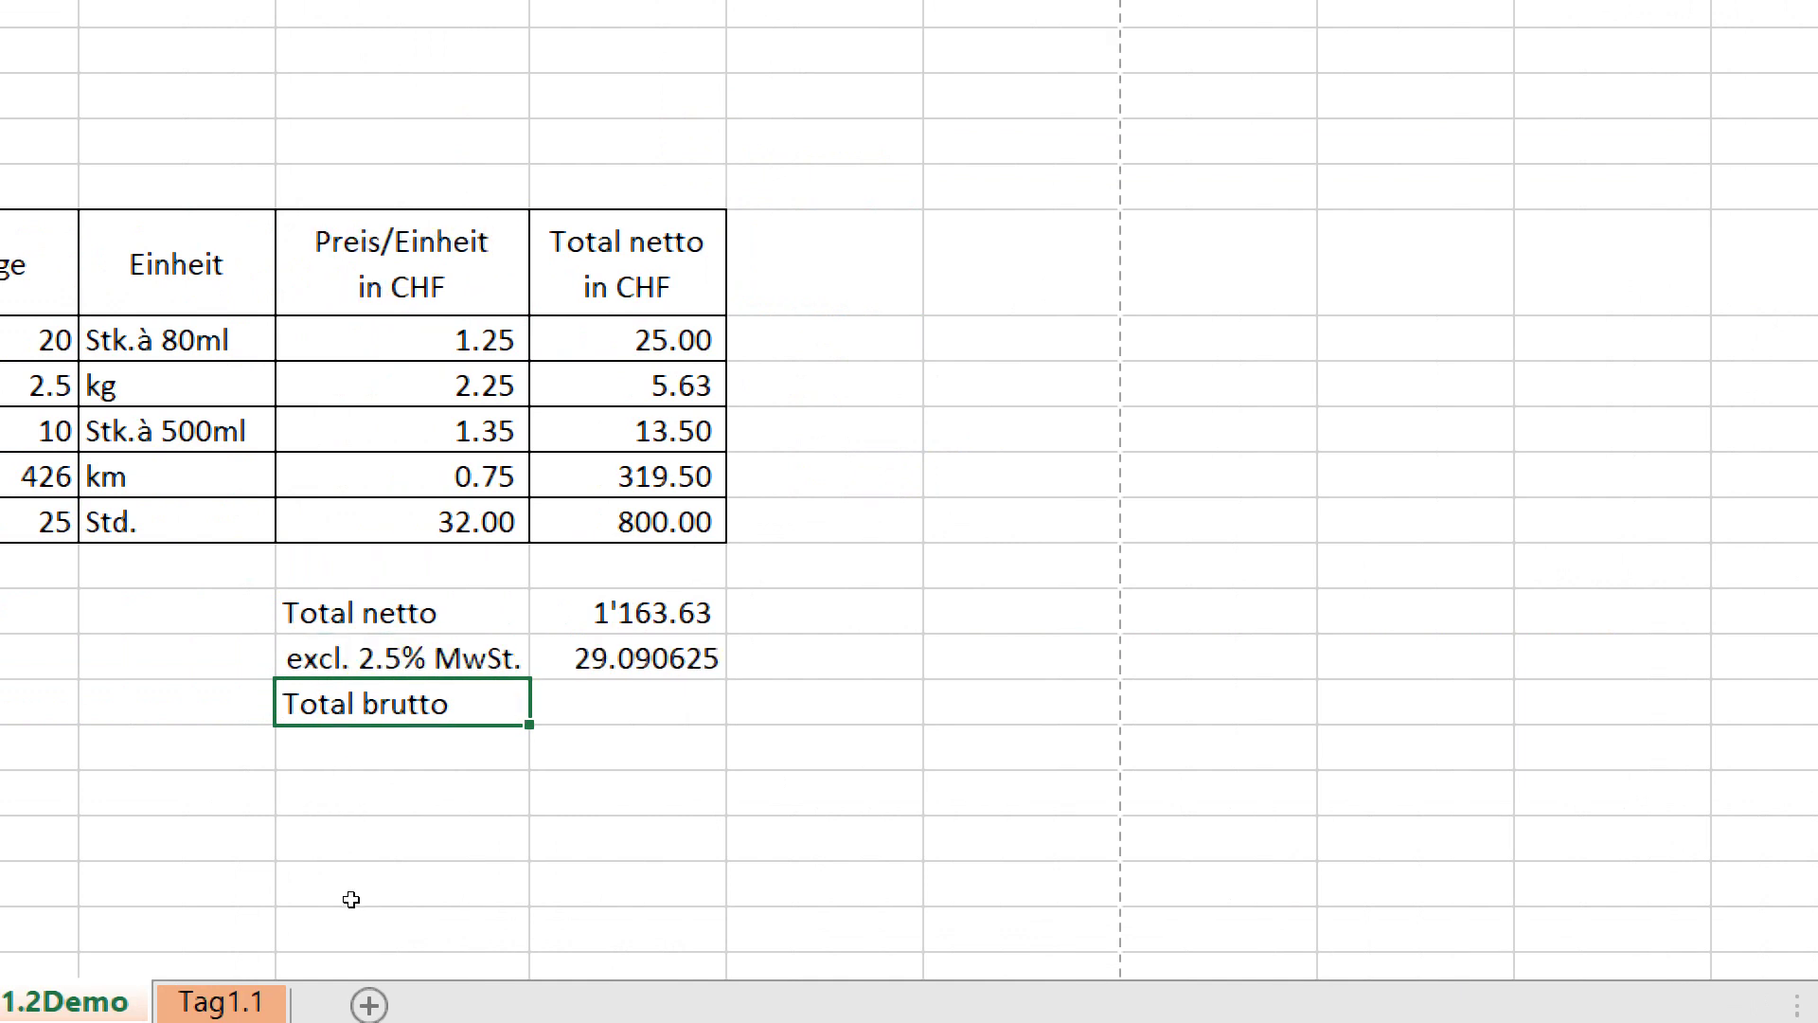
Enter the gross total formula =E21+E22 in E23 beside Total brutto
key(Right)
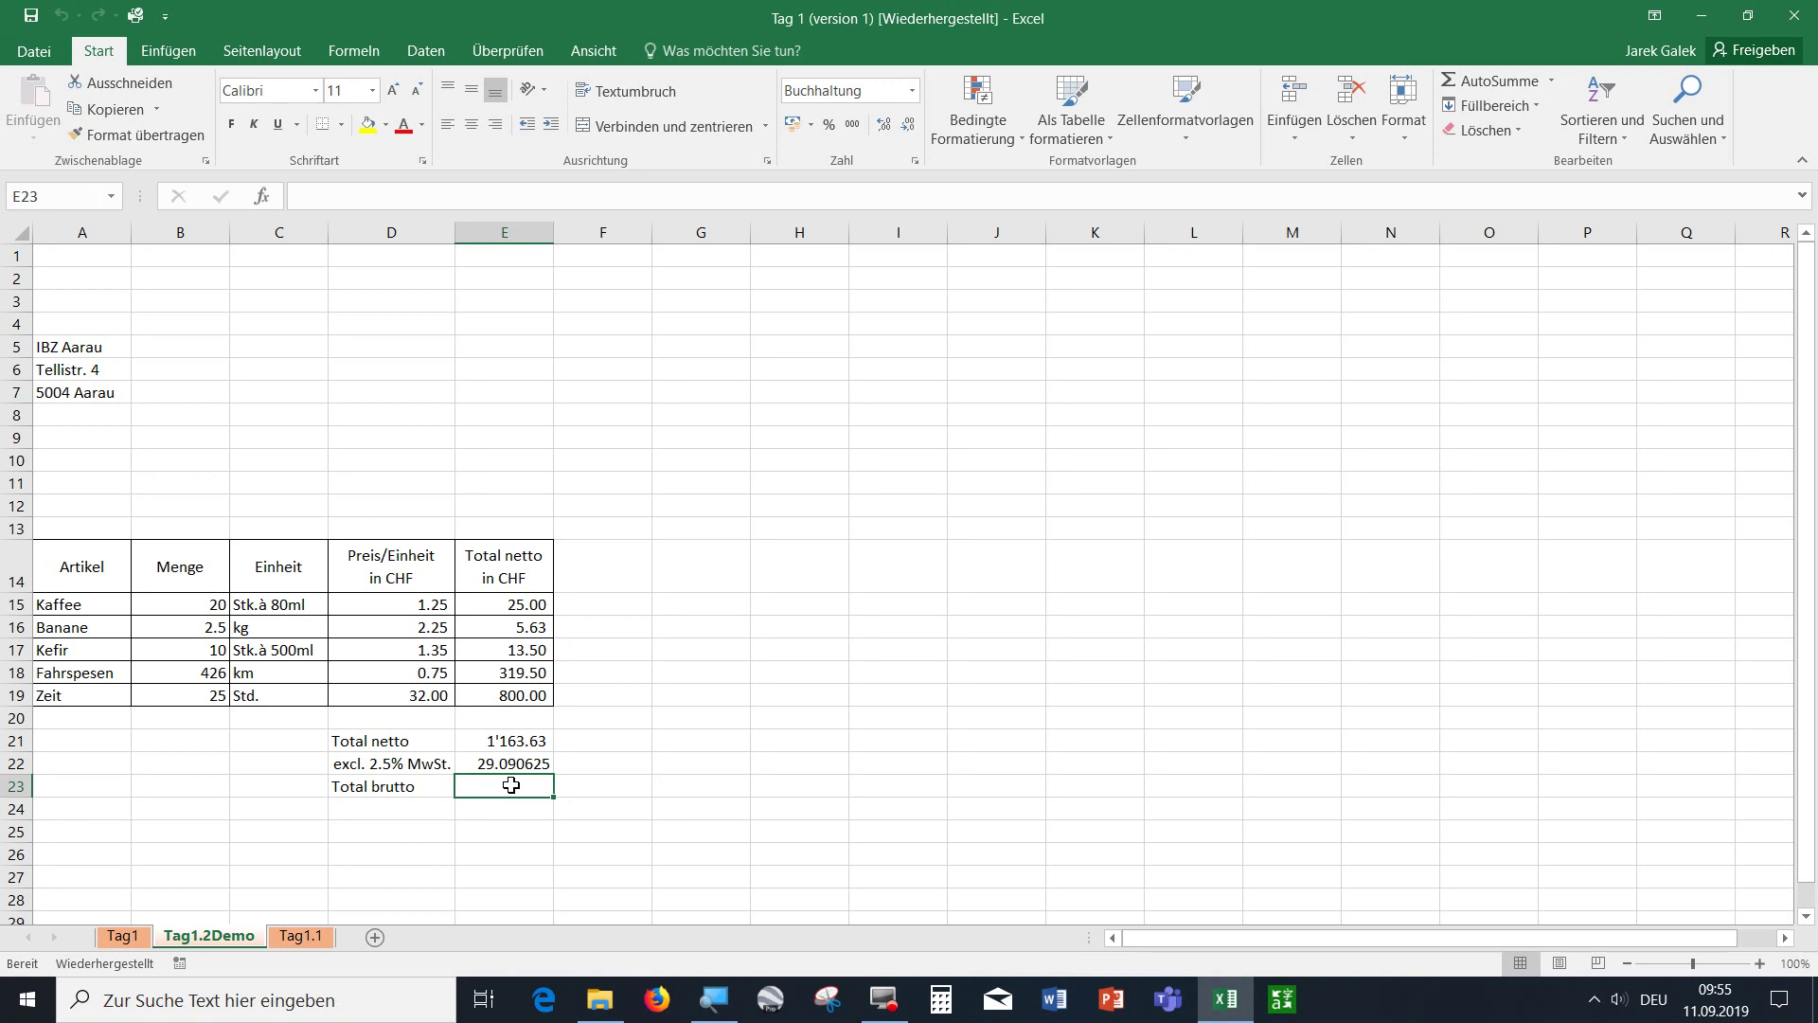
text(=)
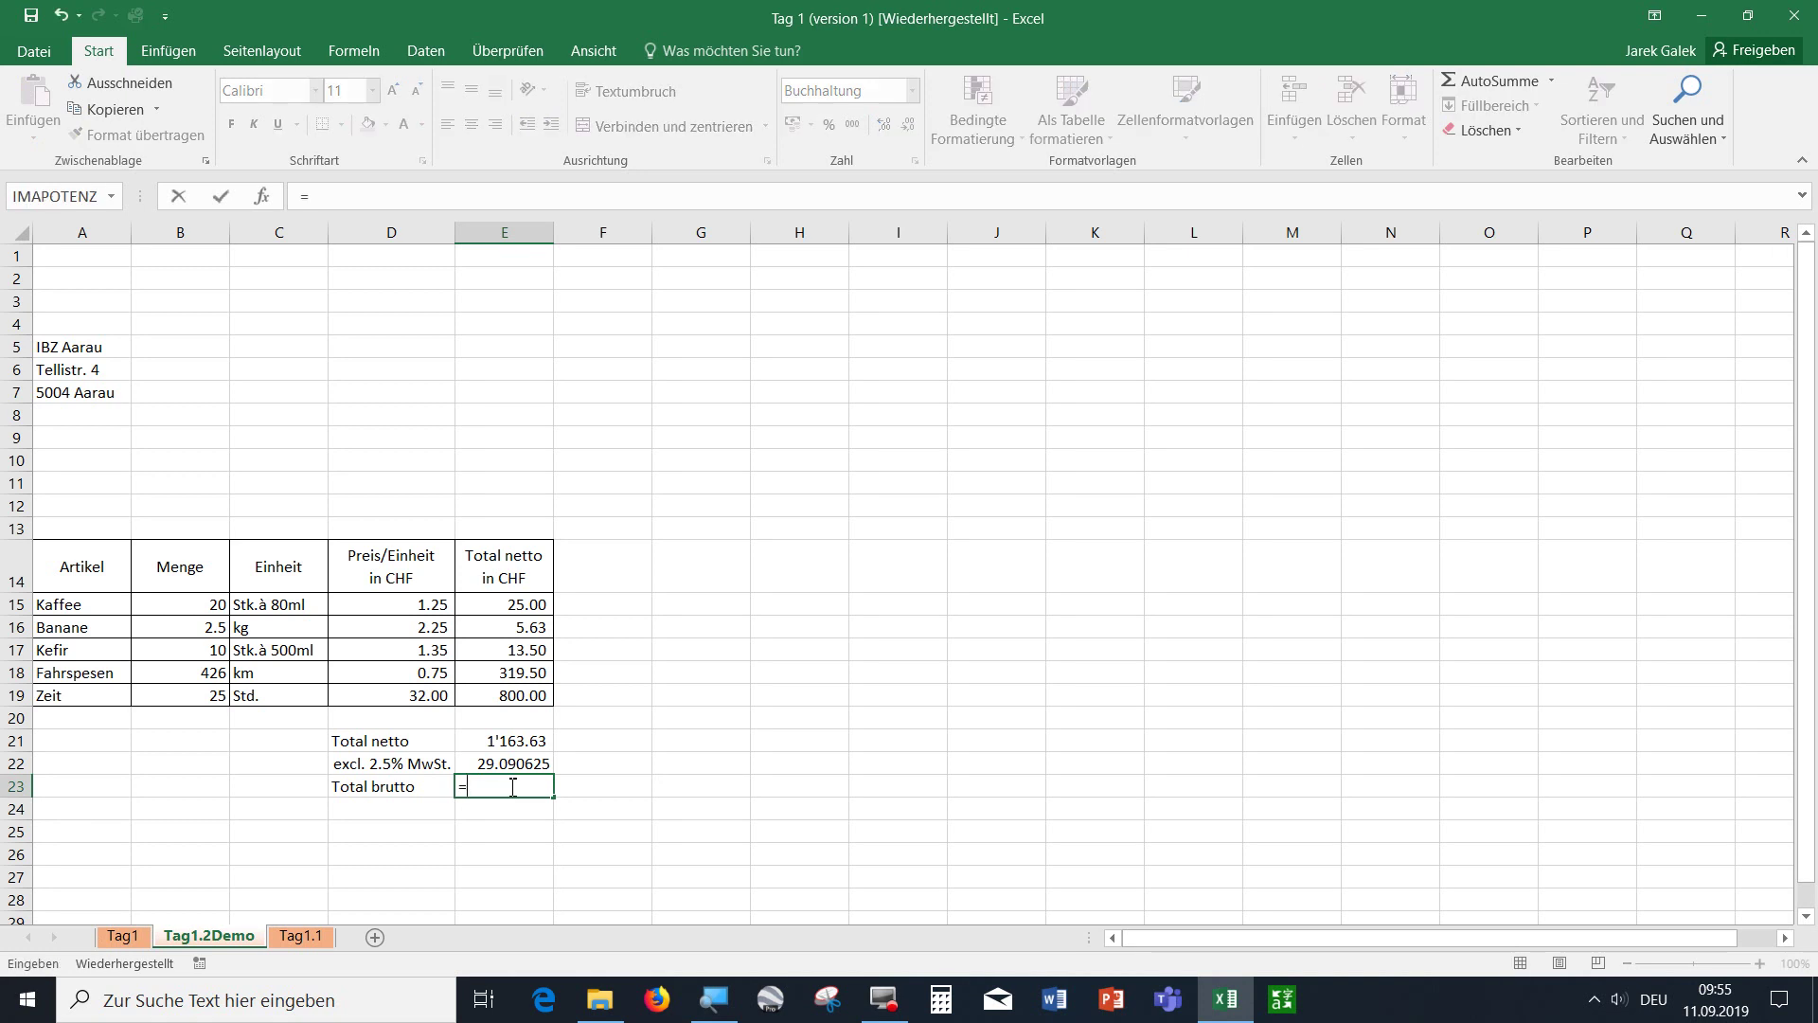
click(505, 738)
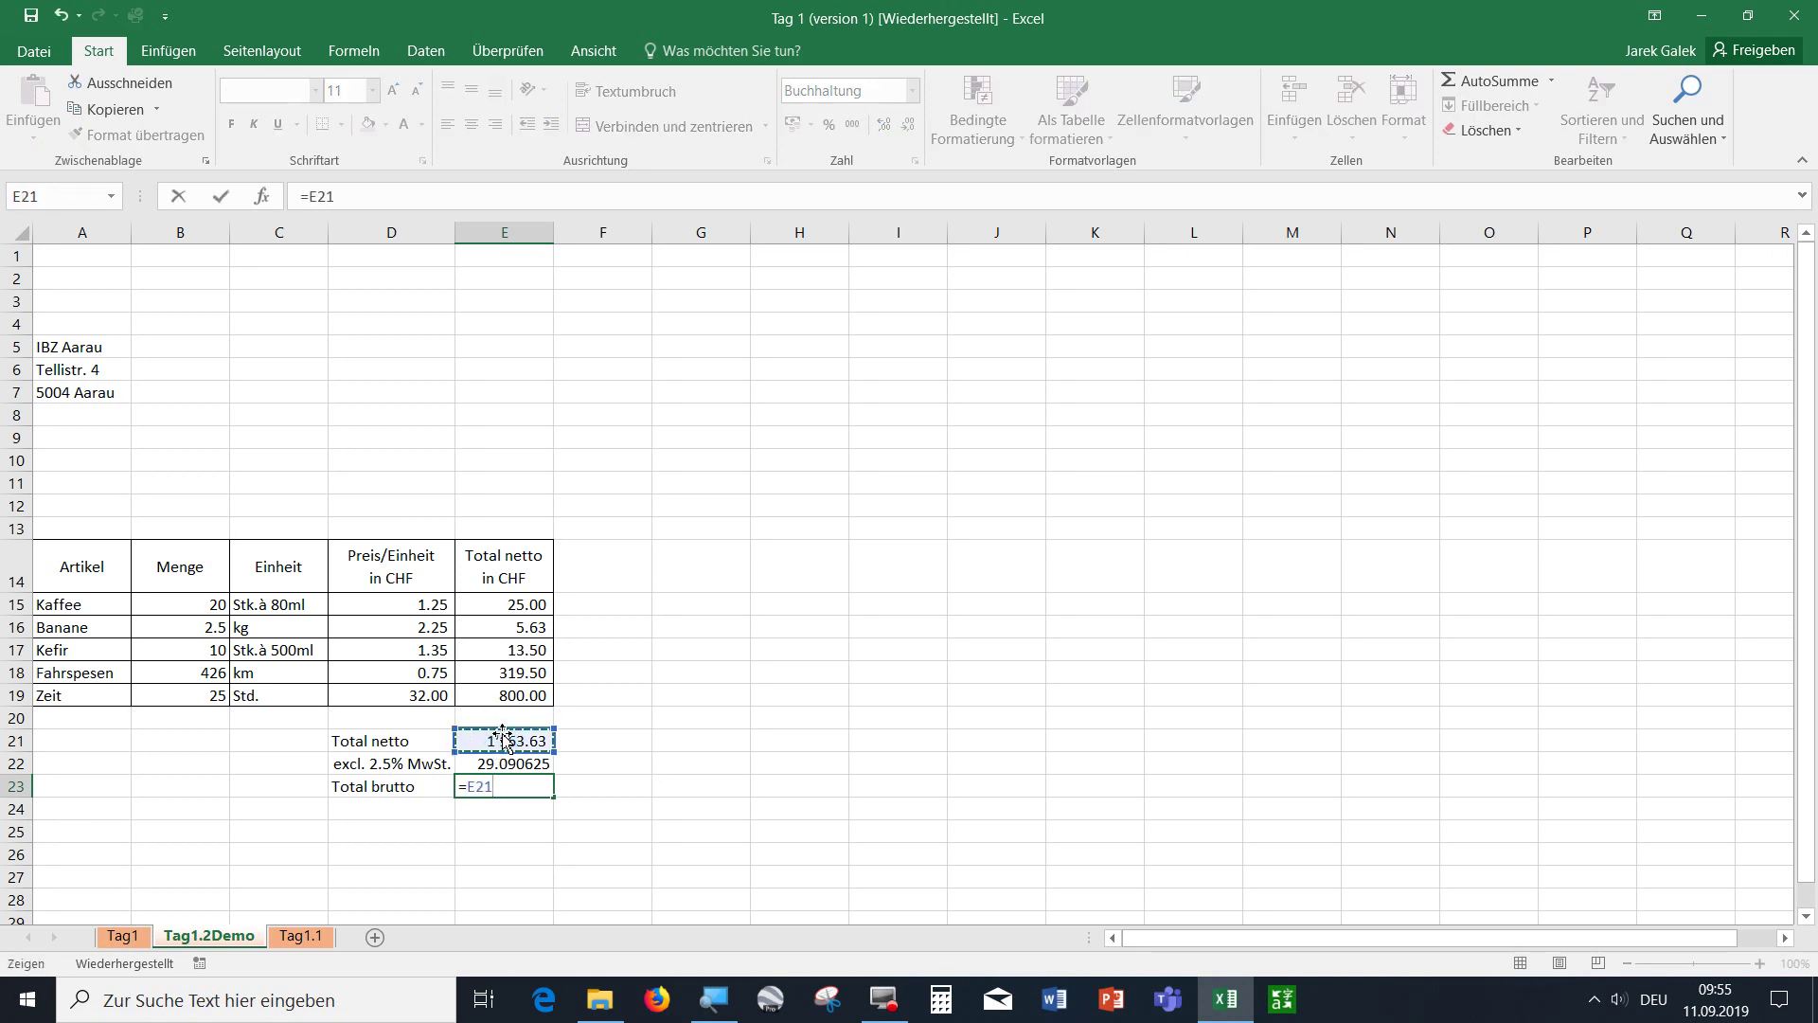
text(+)
click(536, 766)
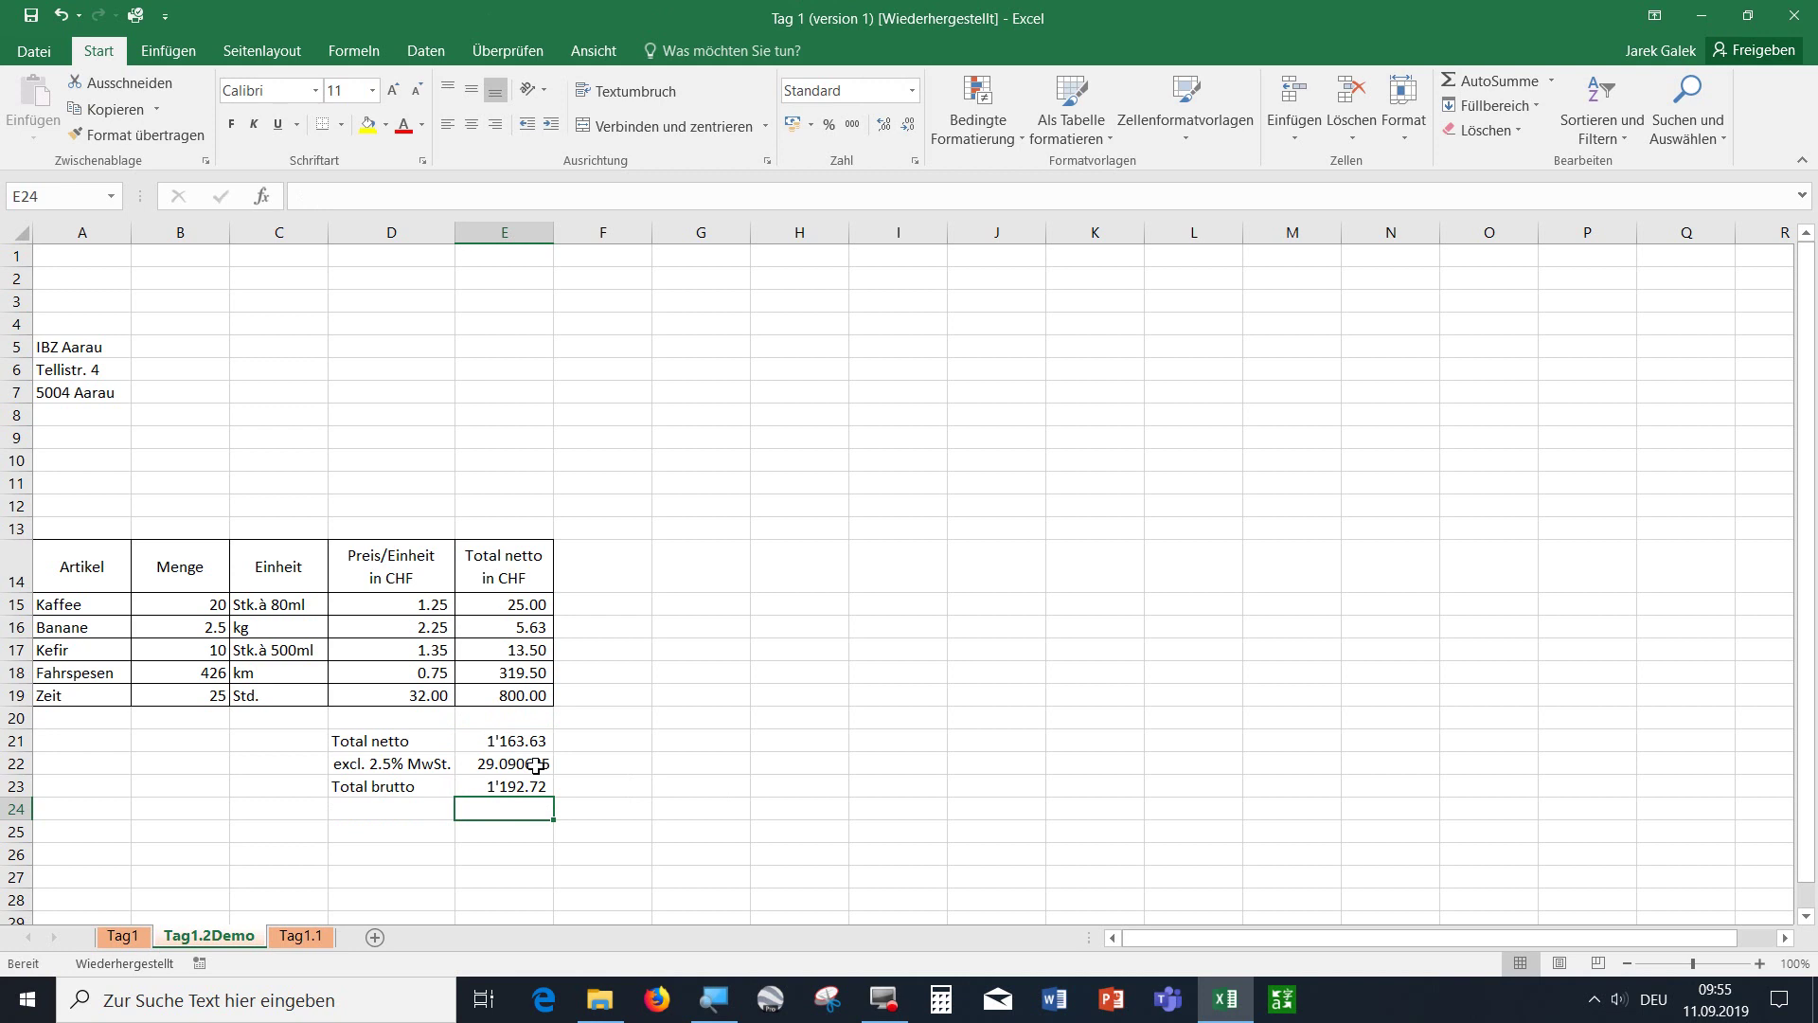
Enter a second gross total =E21*(1+D22) in E24, accepting Excel's correction
text(=)
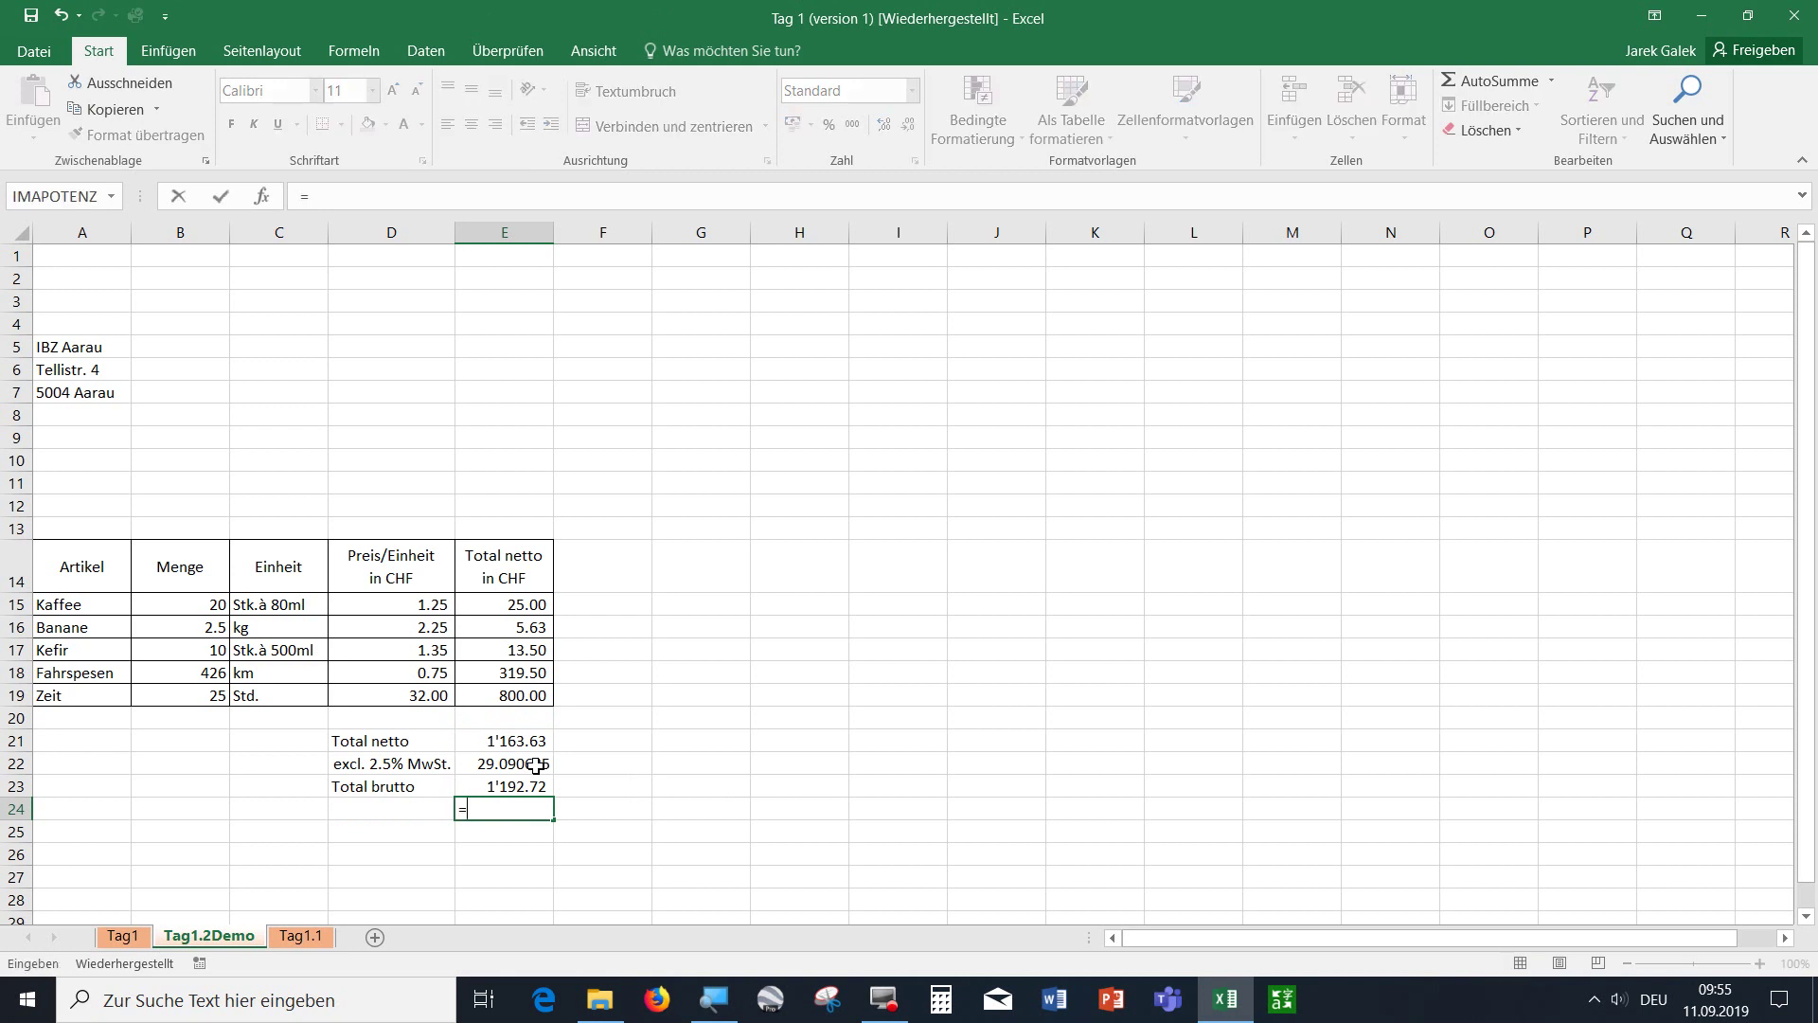
click(524, 738)
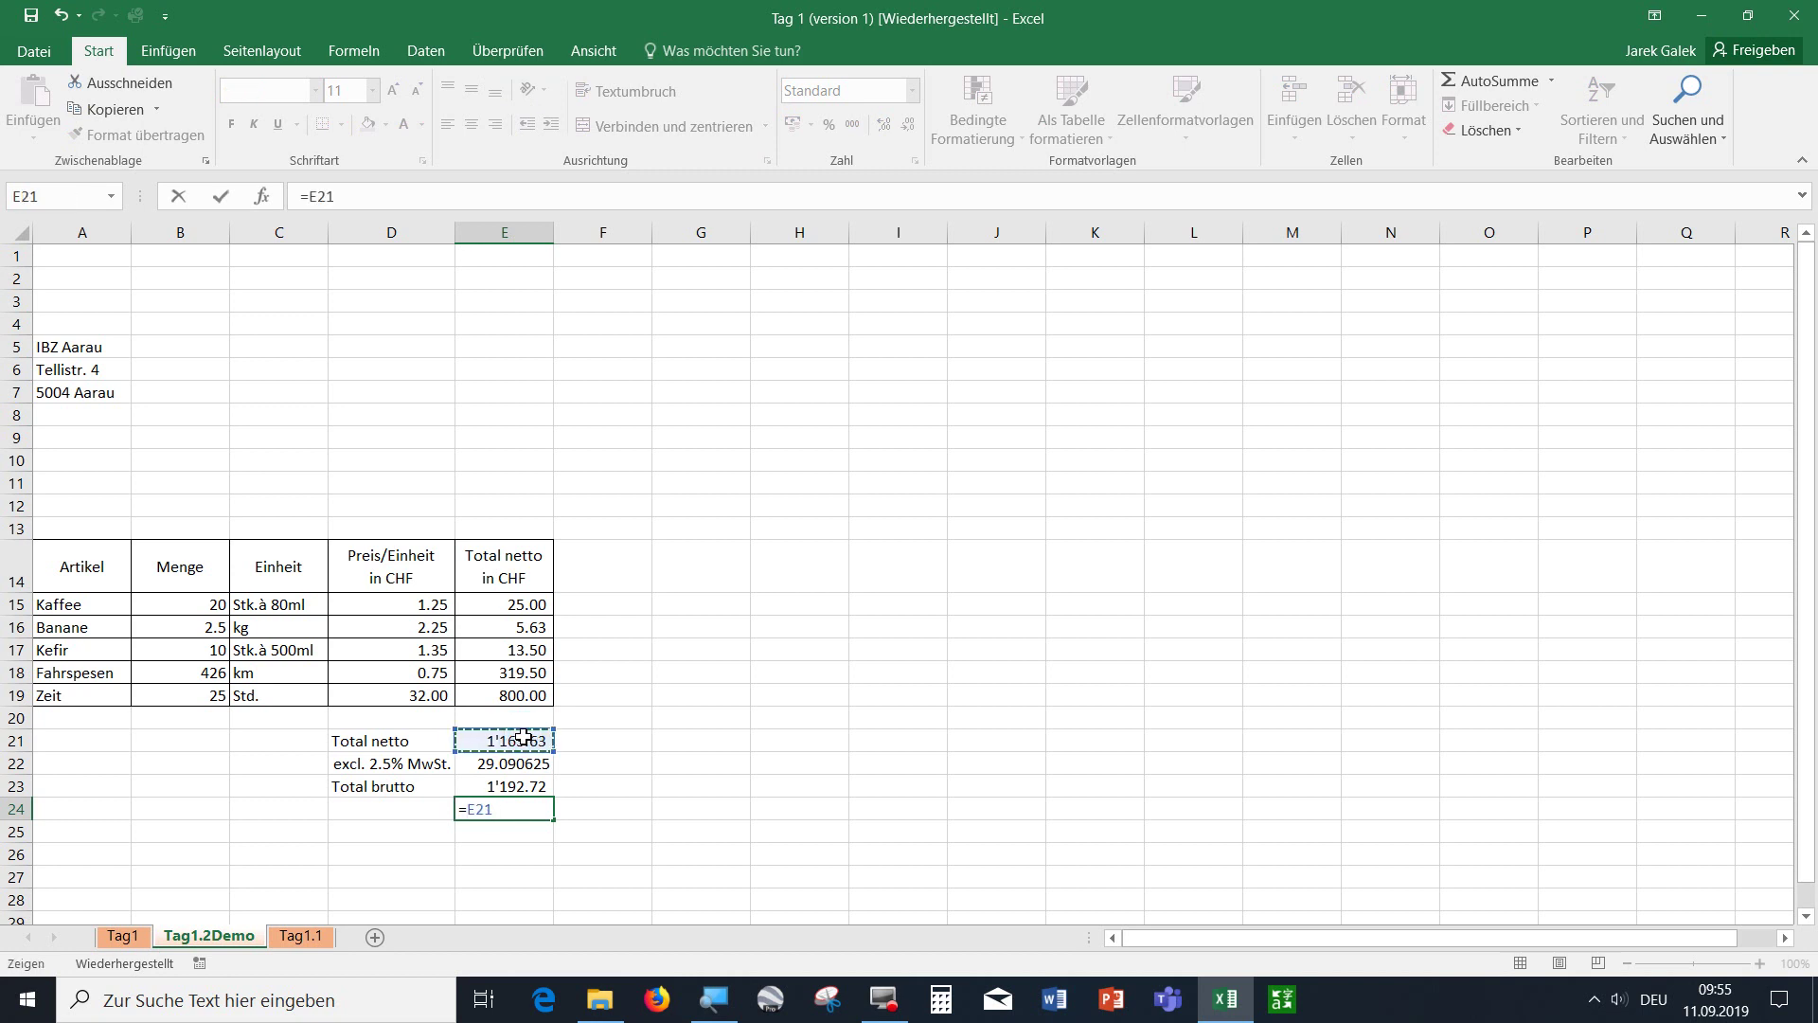
text(*)
click(421, 764)
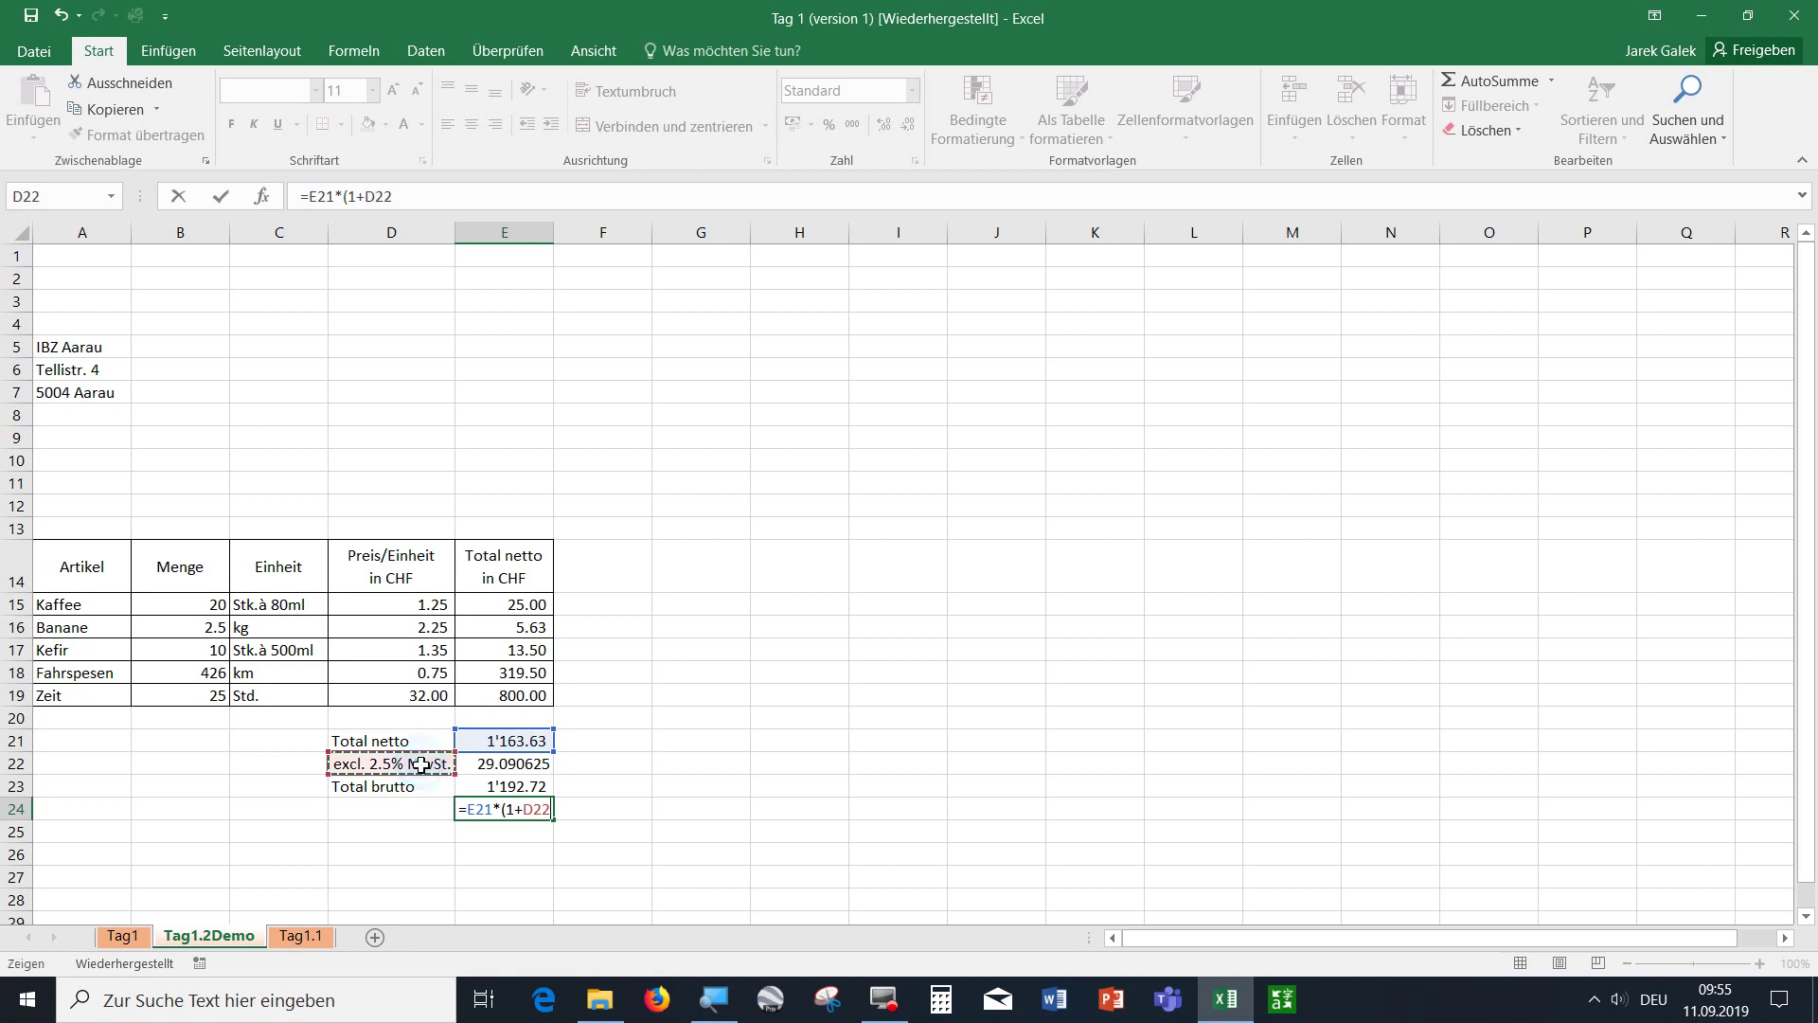
key(Return)
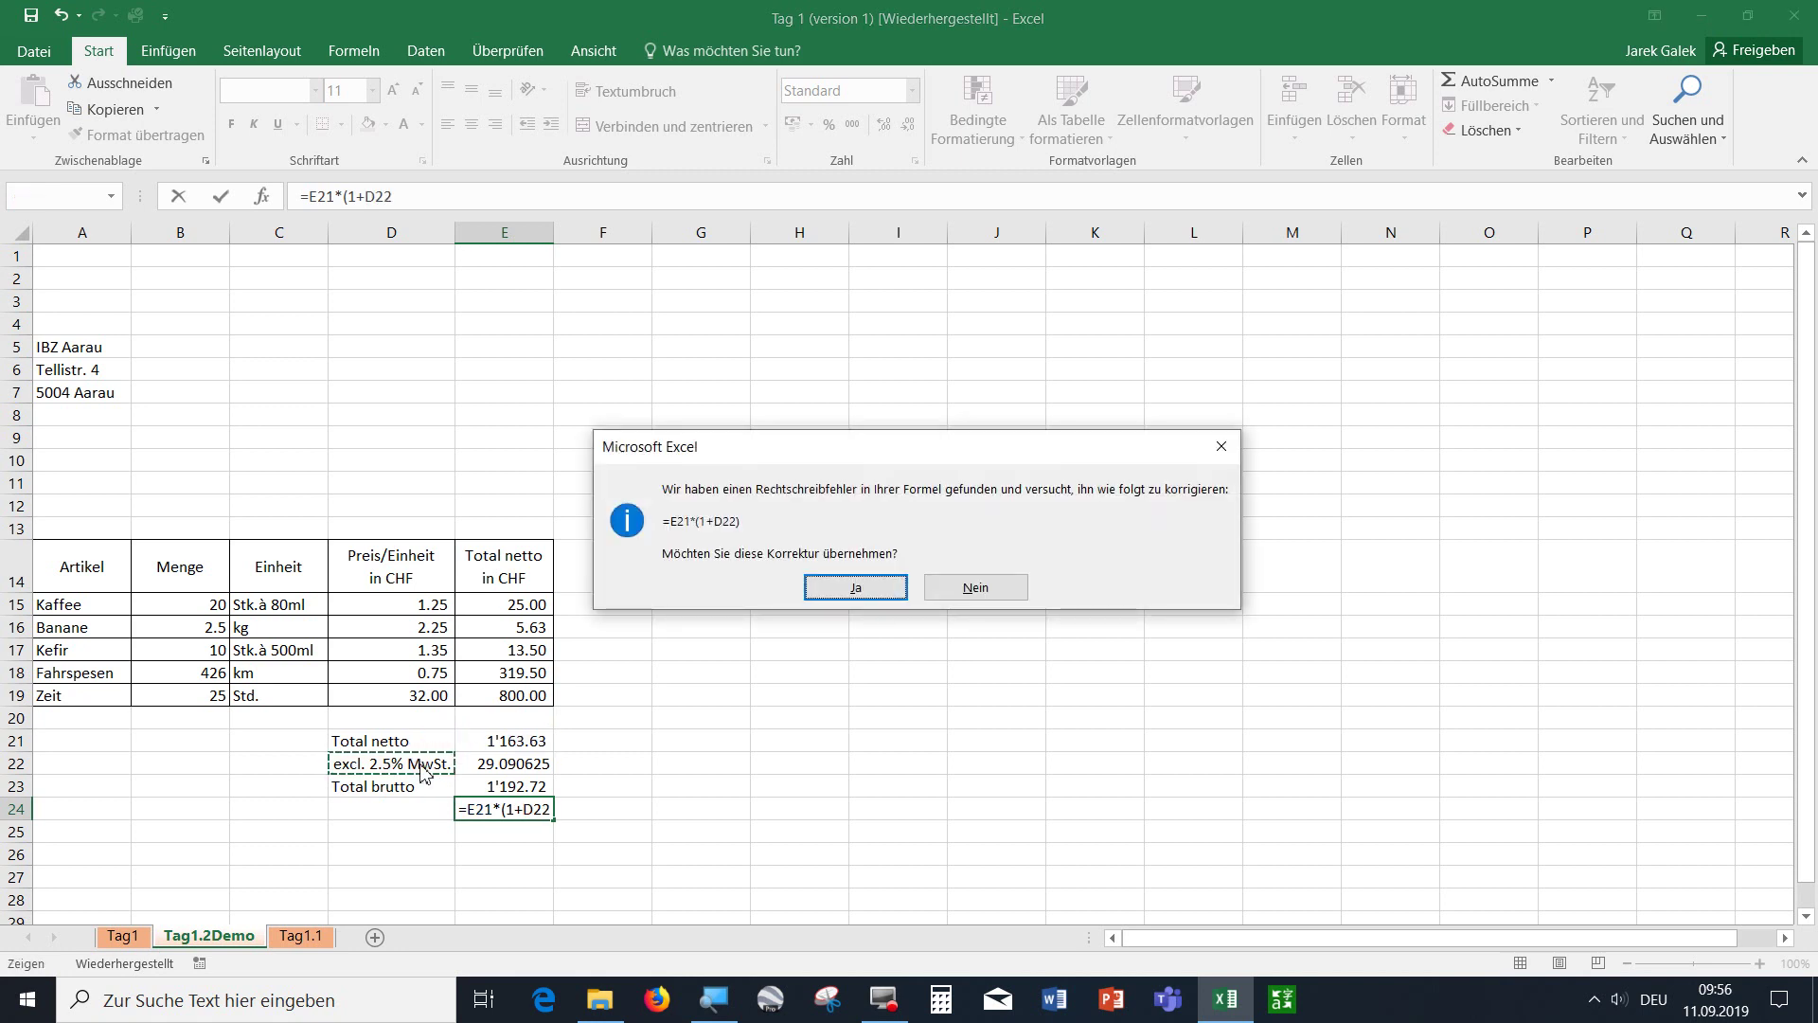
key(Return)
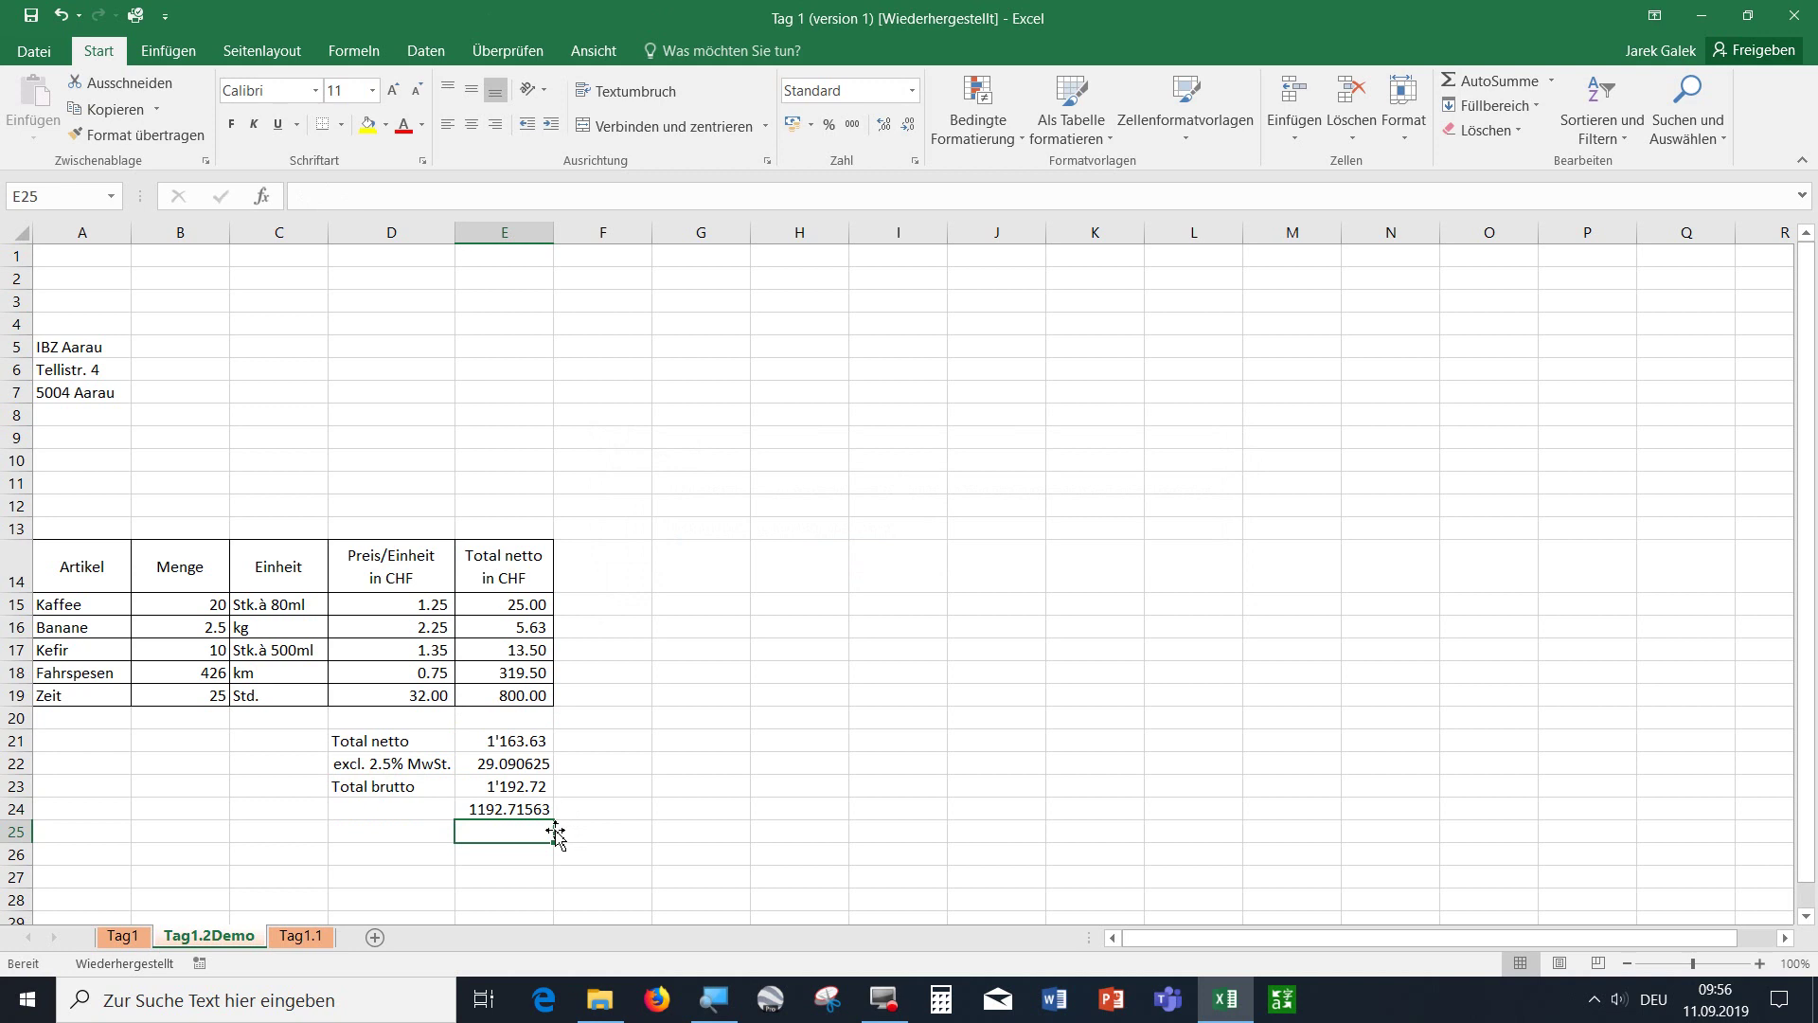
Apply thousands-separator accounting format to the totals E21:E24
drag(519, 740, 542, 808)
click(853, 124)
click(477, 784)
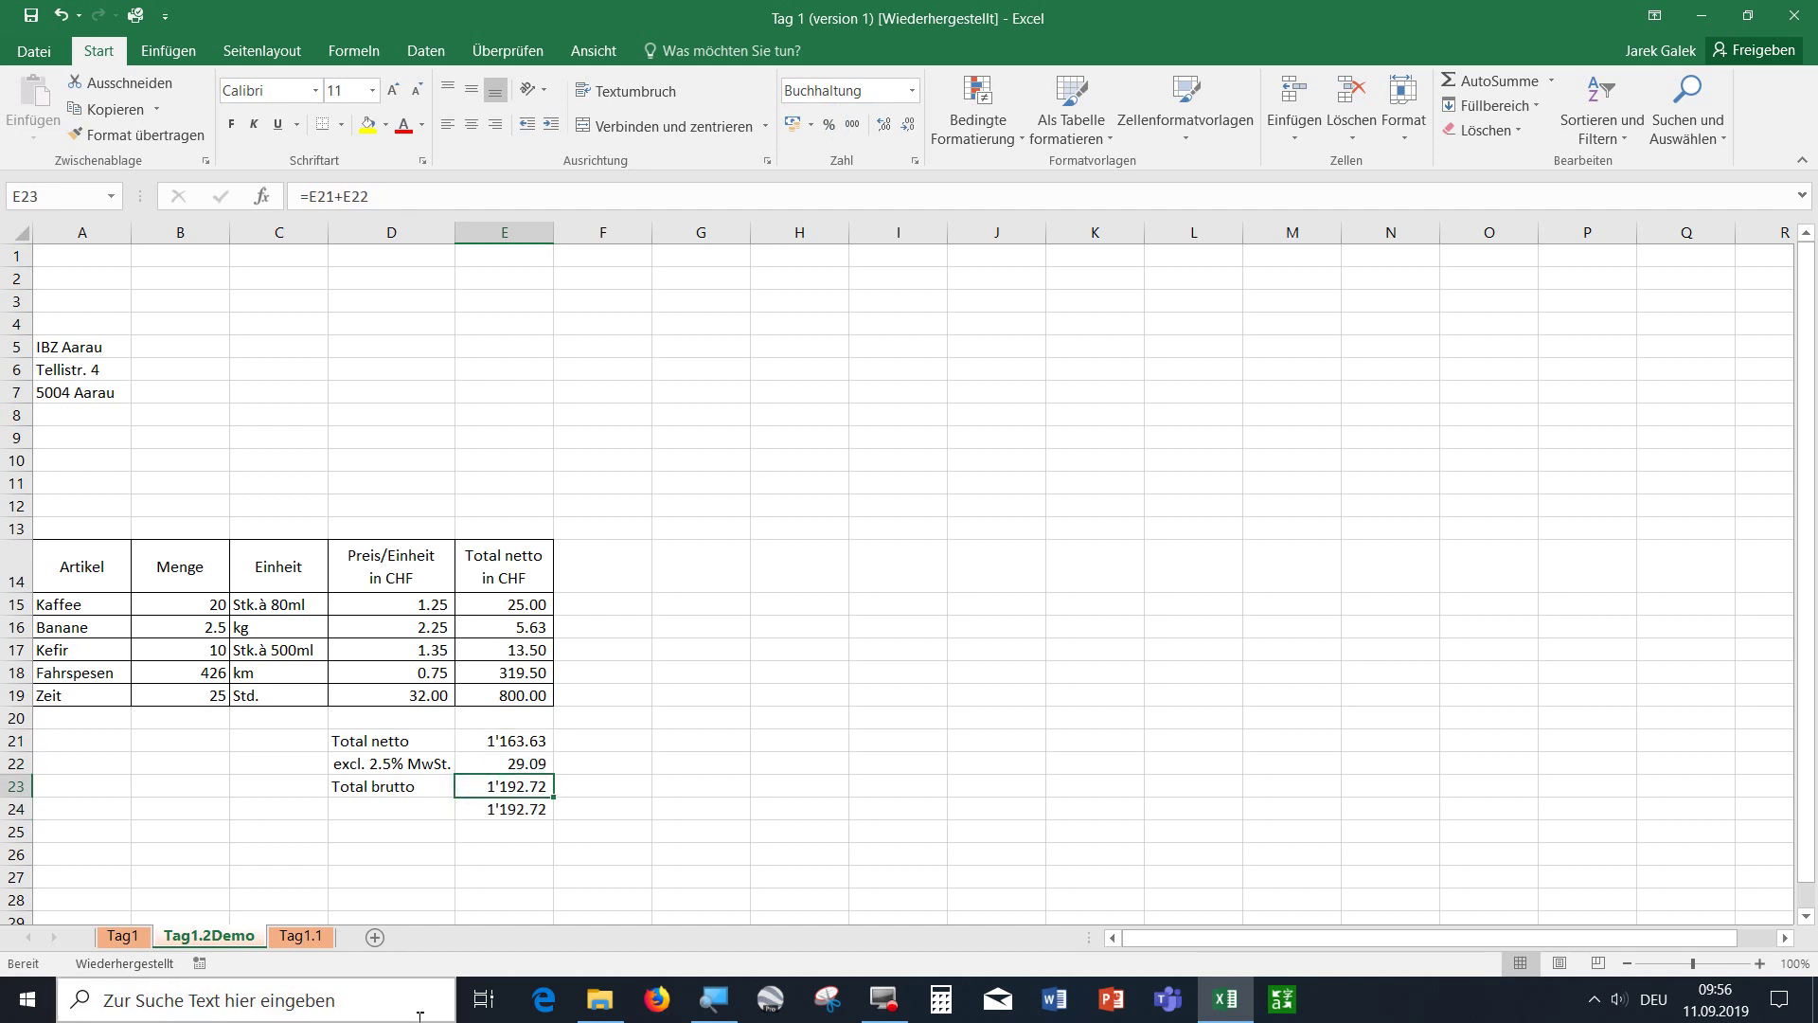
drag(516, 604, 517, 743)
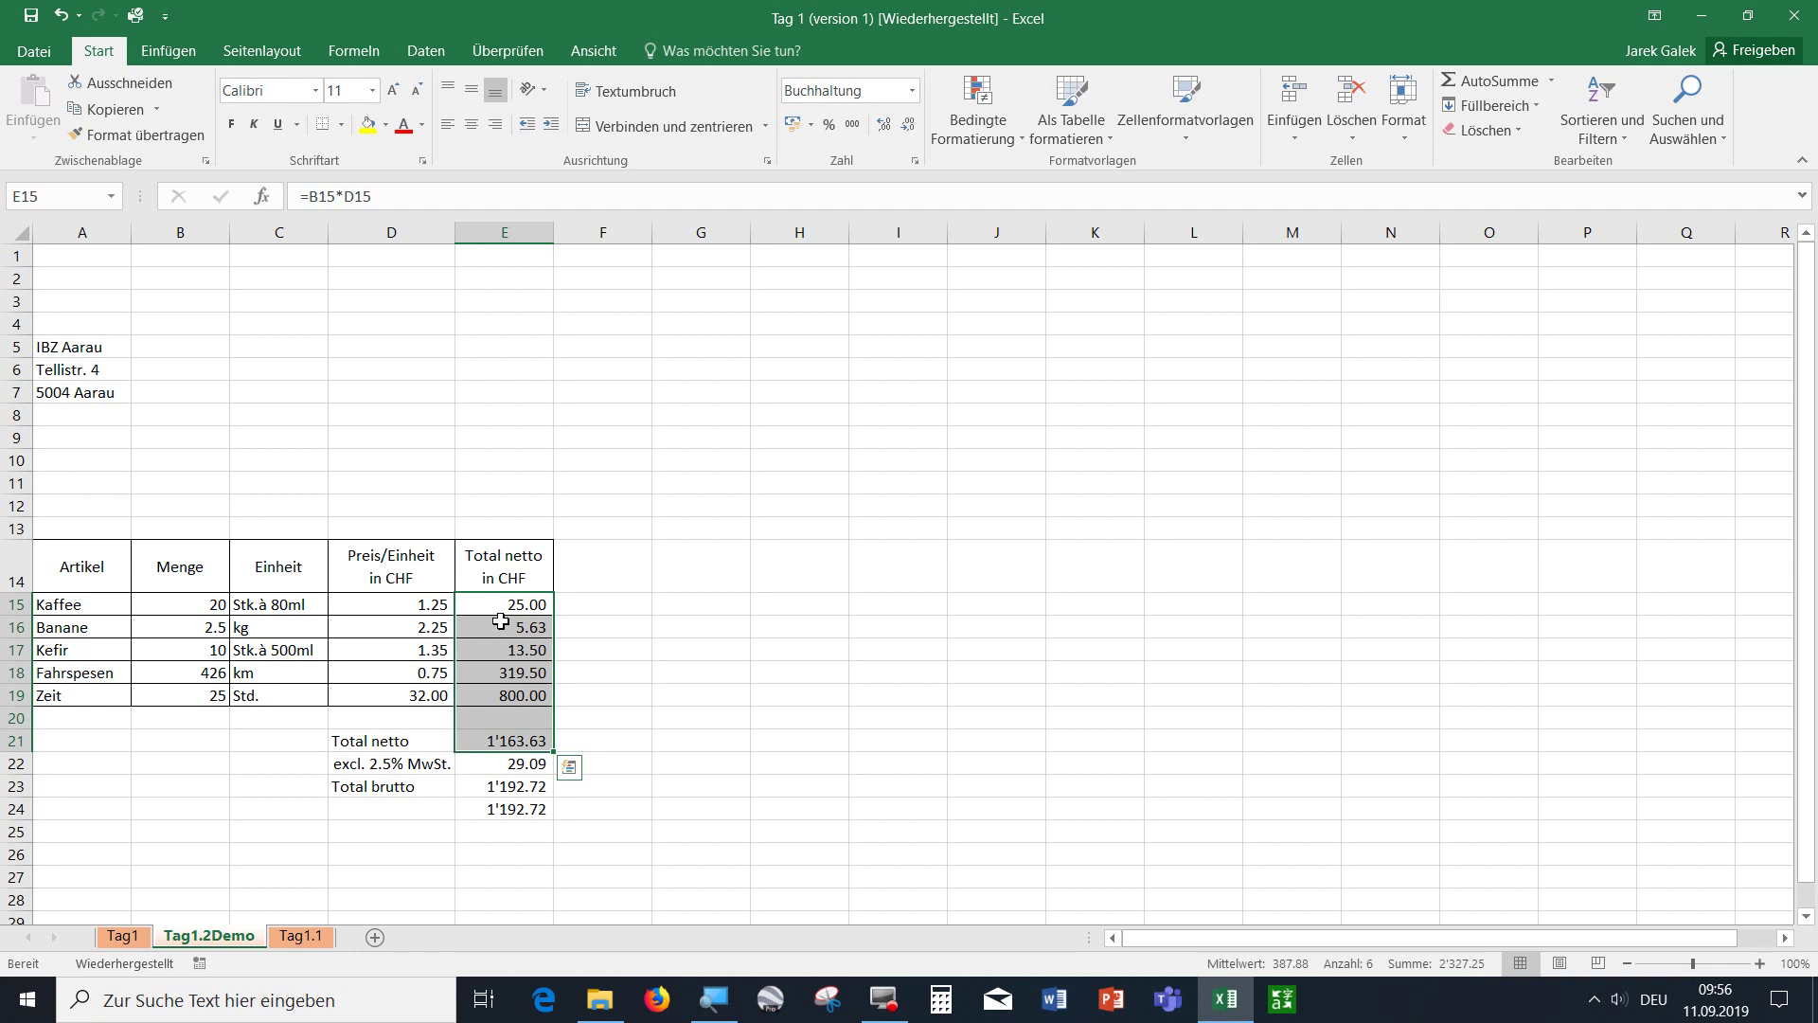
drag(530, 603, 530, 696)
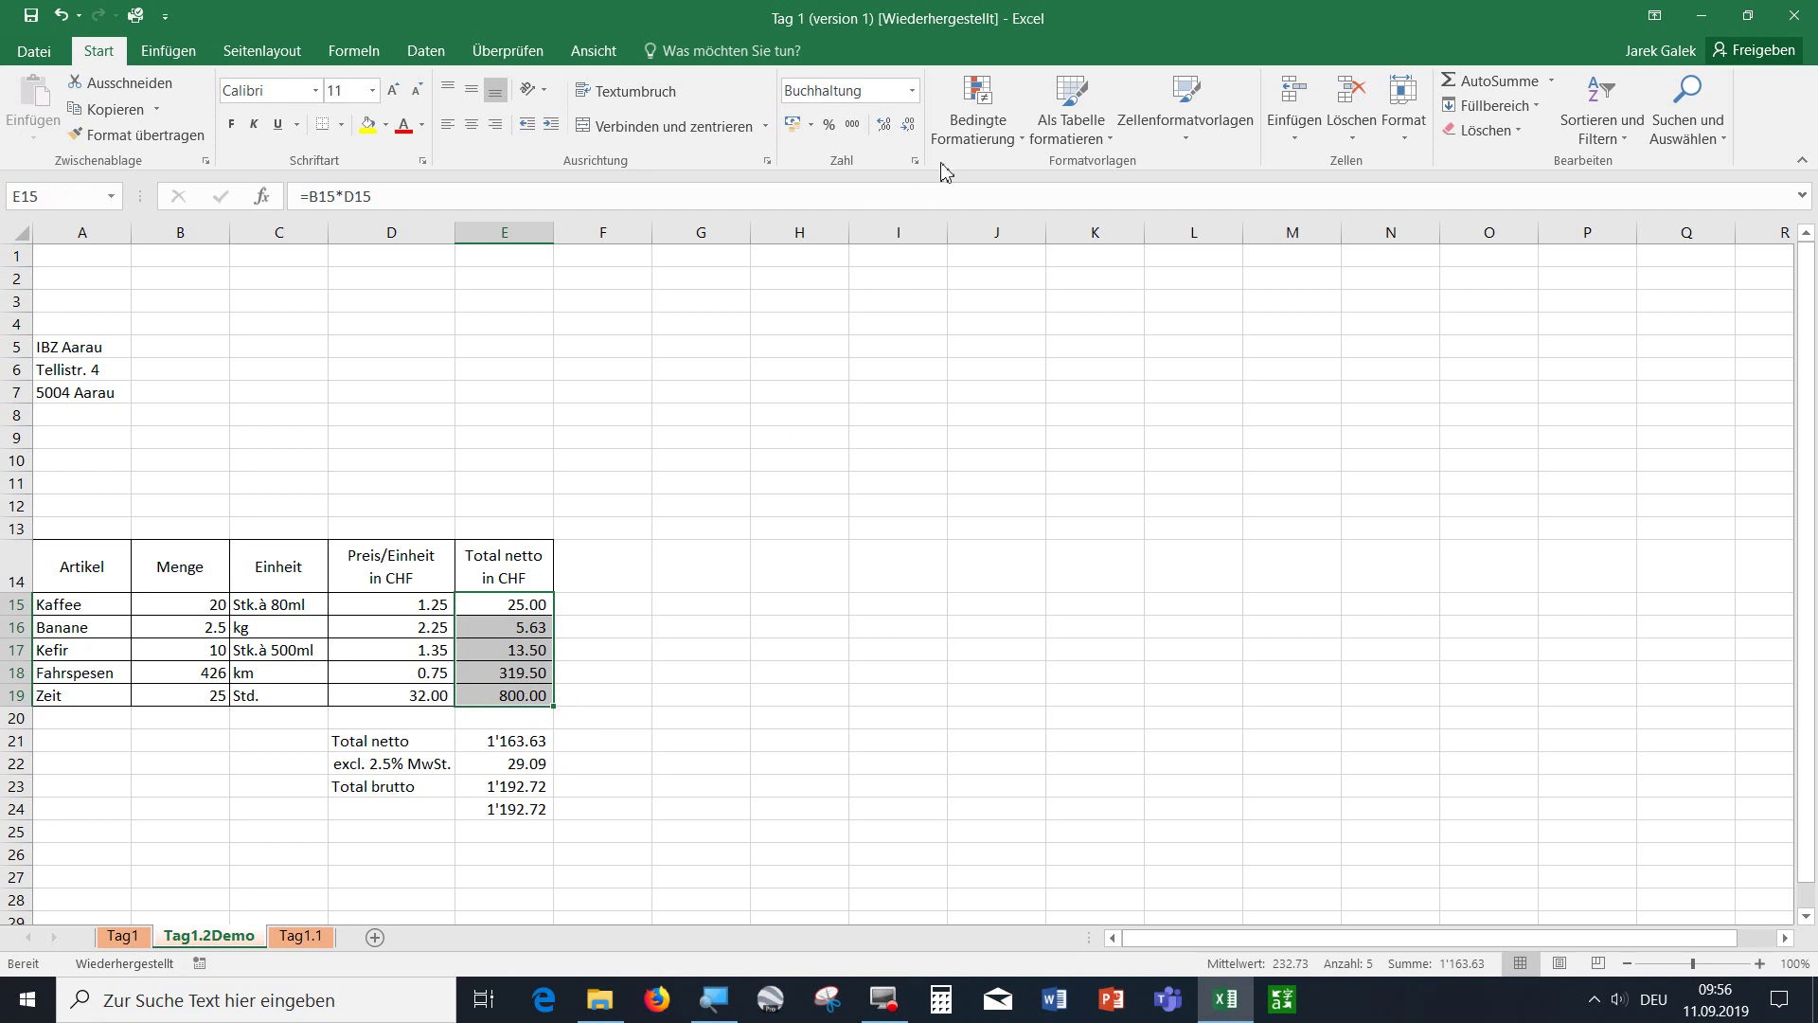
Add green gradient data bars to the amounts in E15:E21
click(990, 128)
mouse_move(1017, 324)
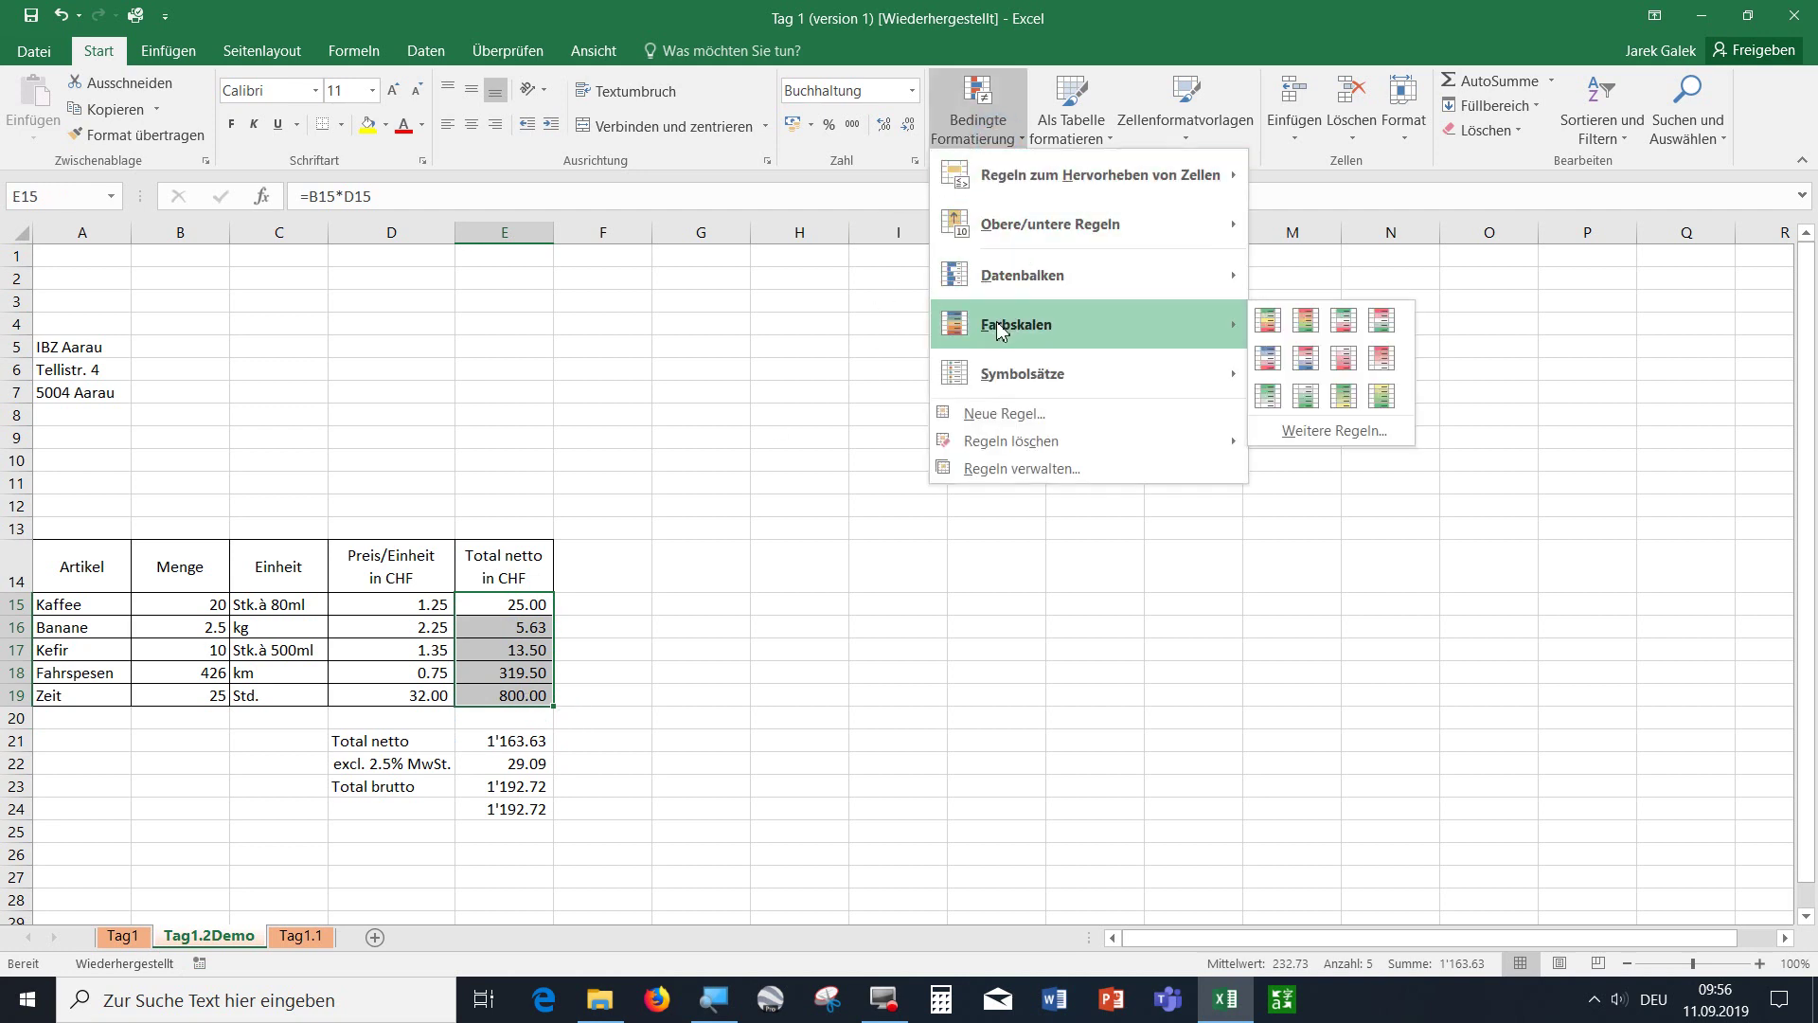
click(478, 618)
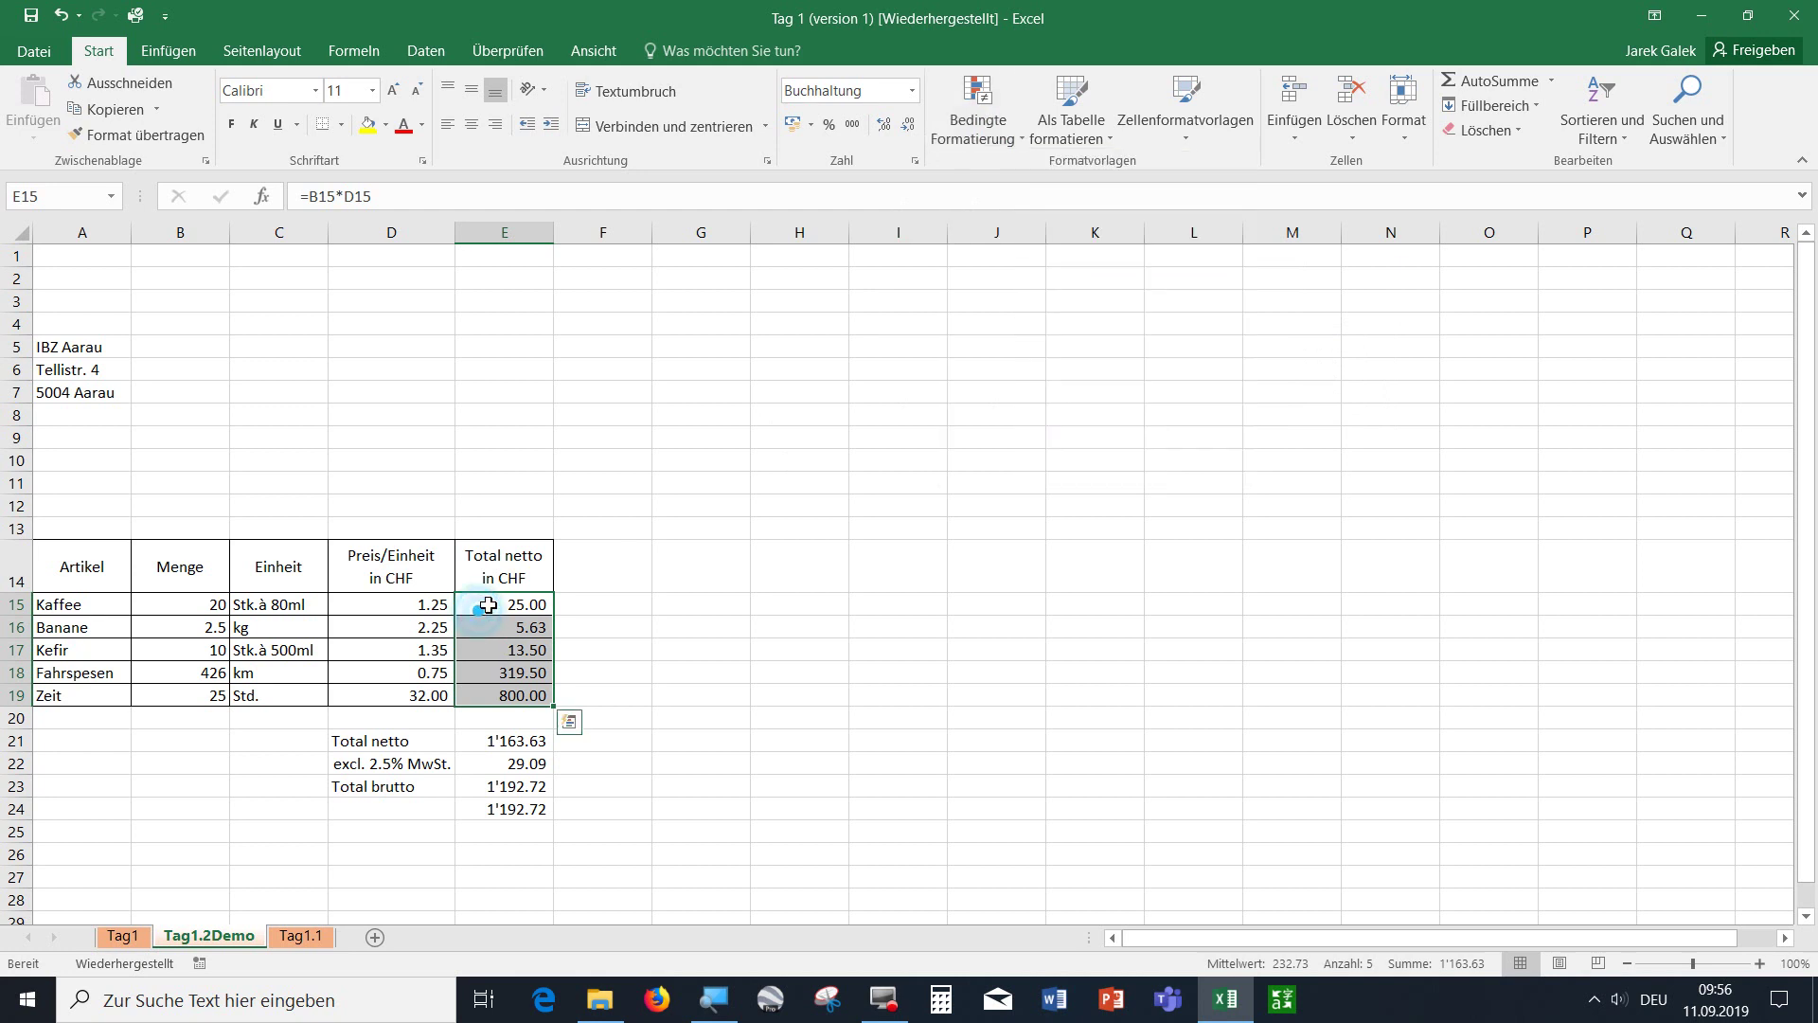
click(487, 605)
drag(488, 604, 492, 737)
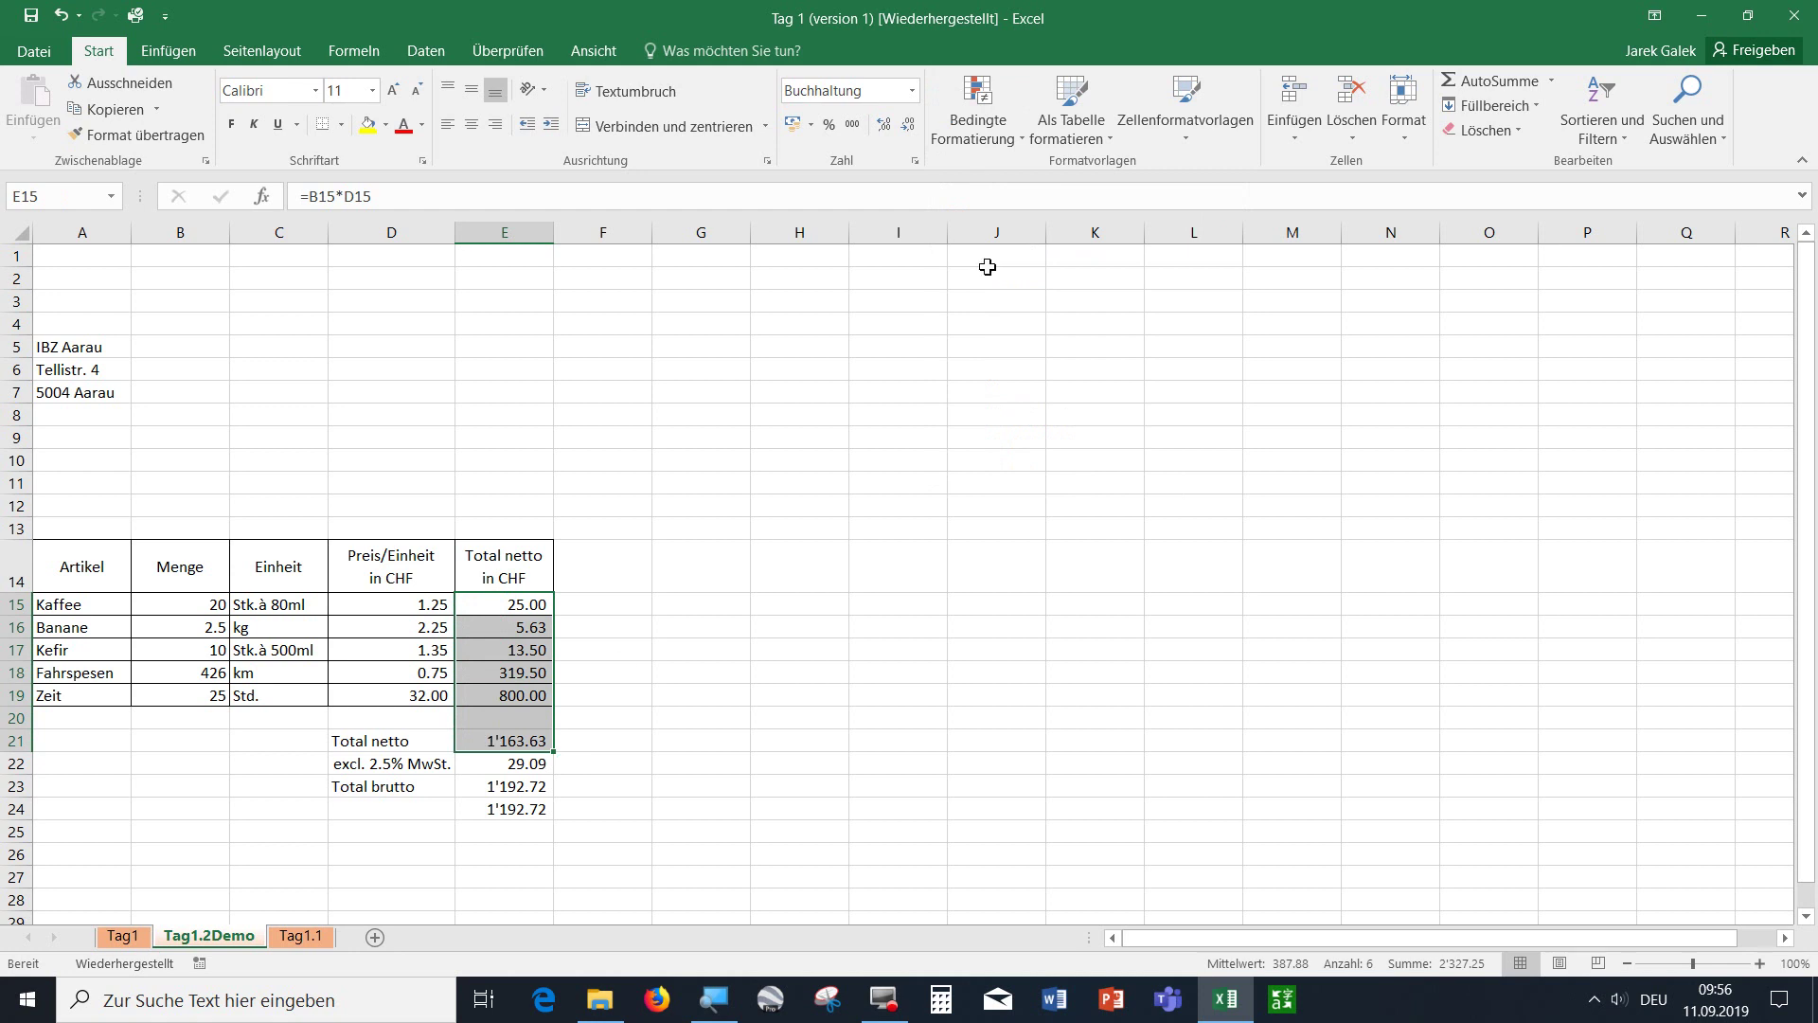
click(992, 147)
mouse_move(1023, 275)
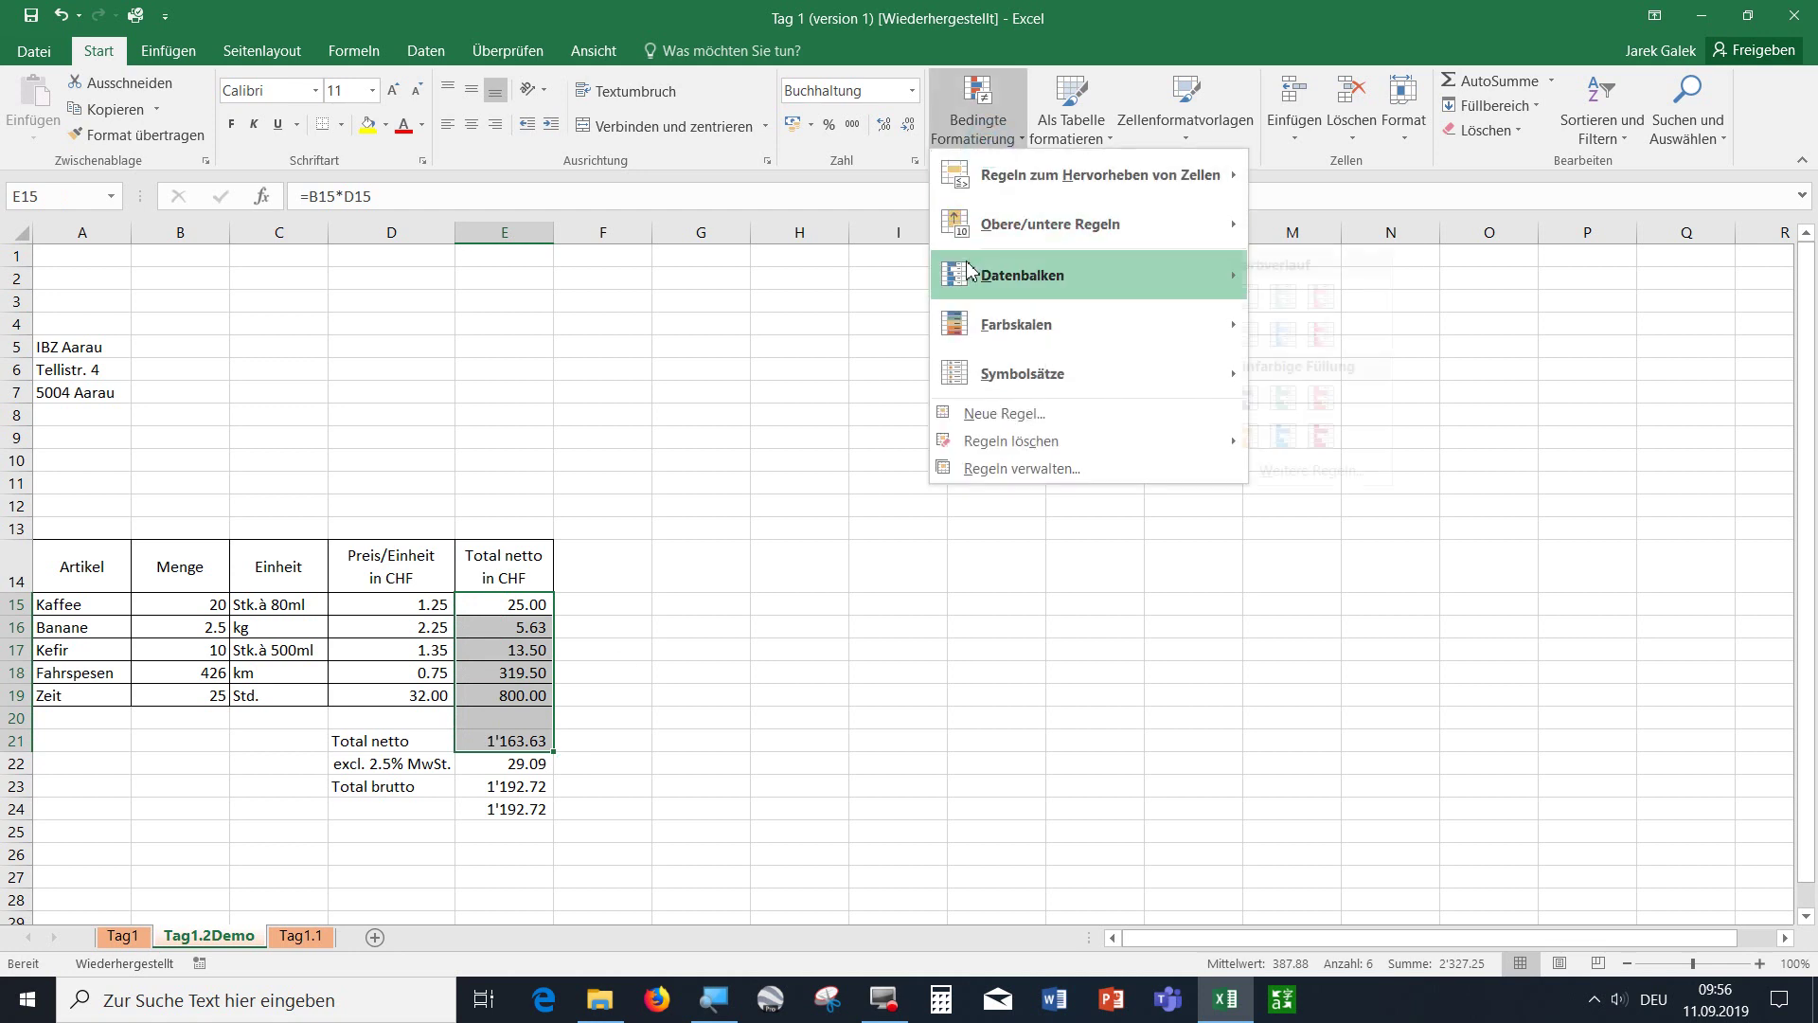
click(1304, 299)
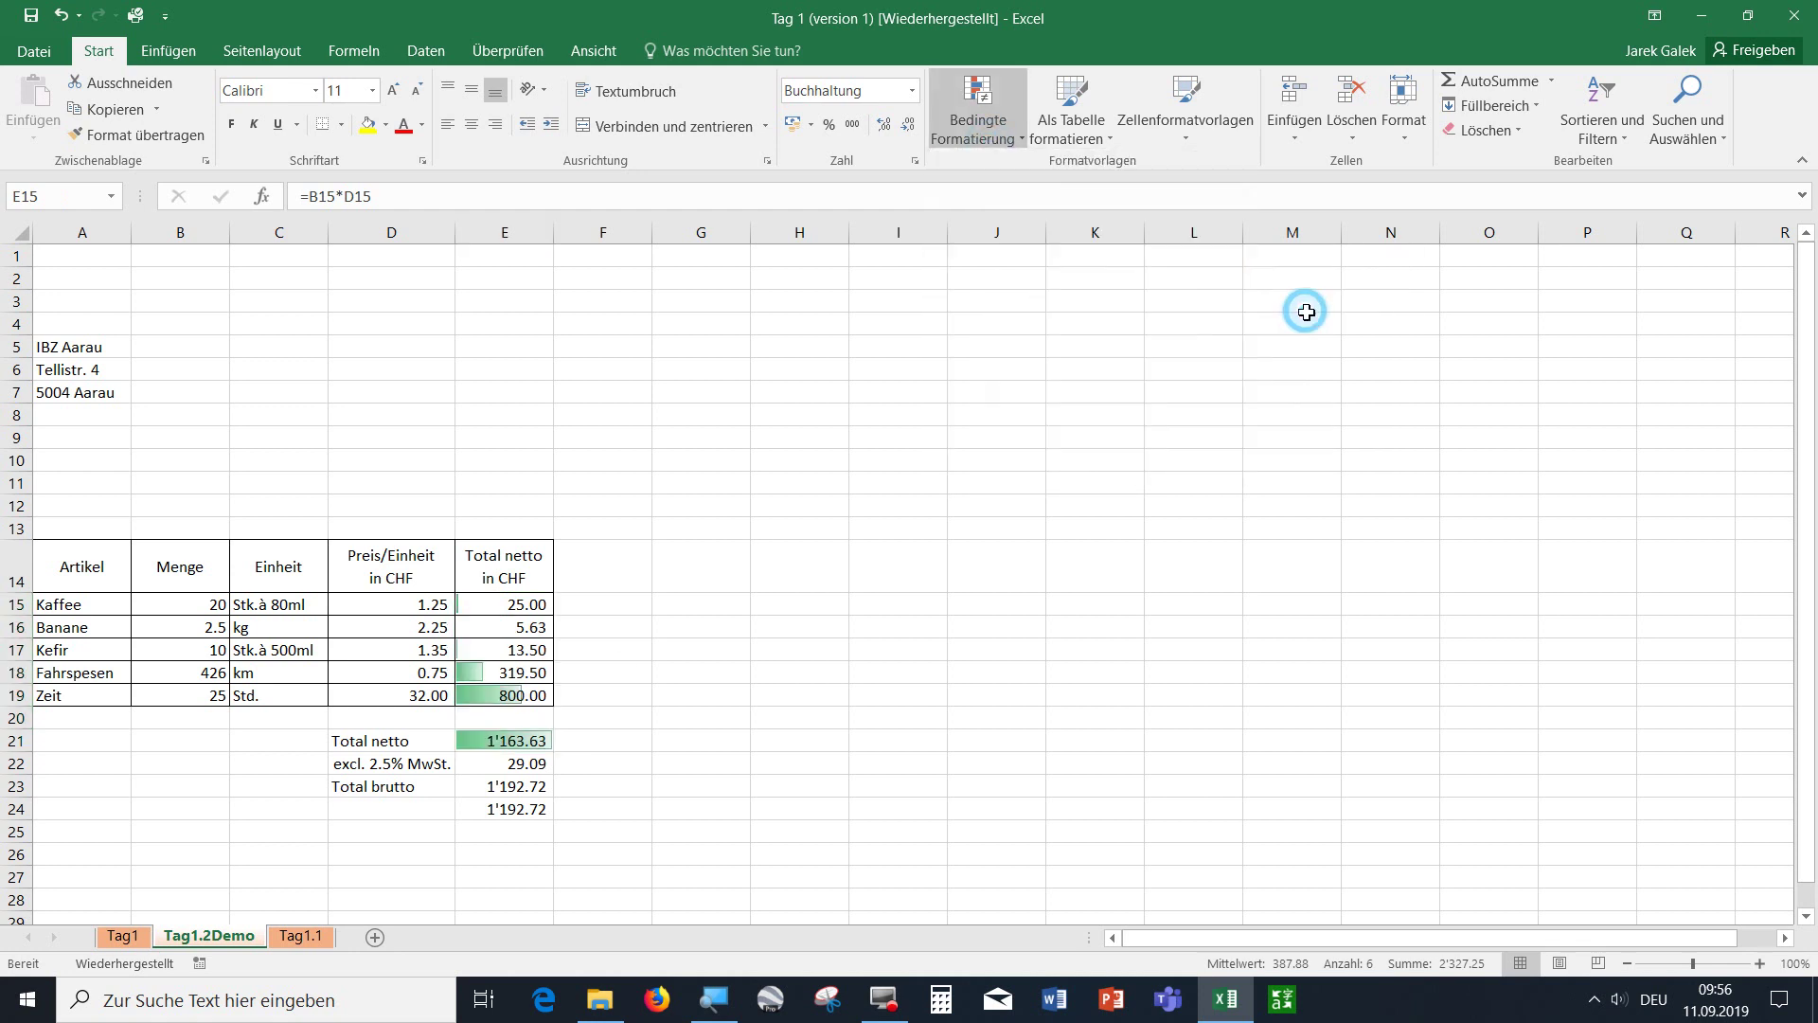
click(619, 711)
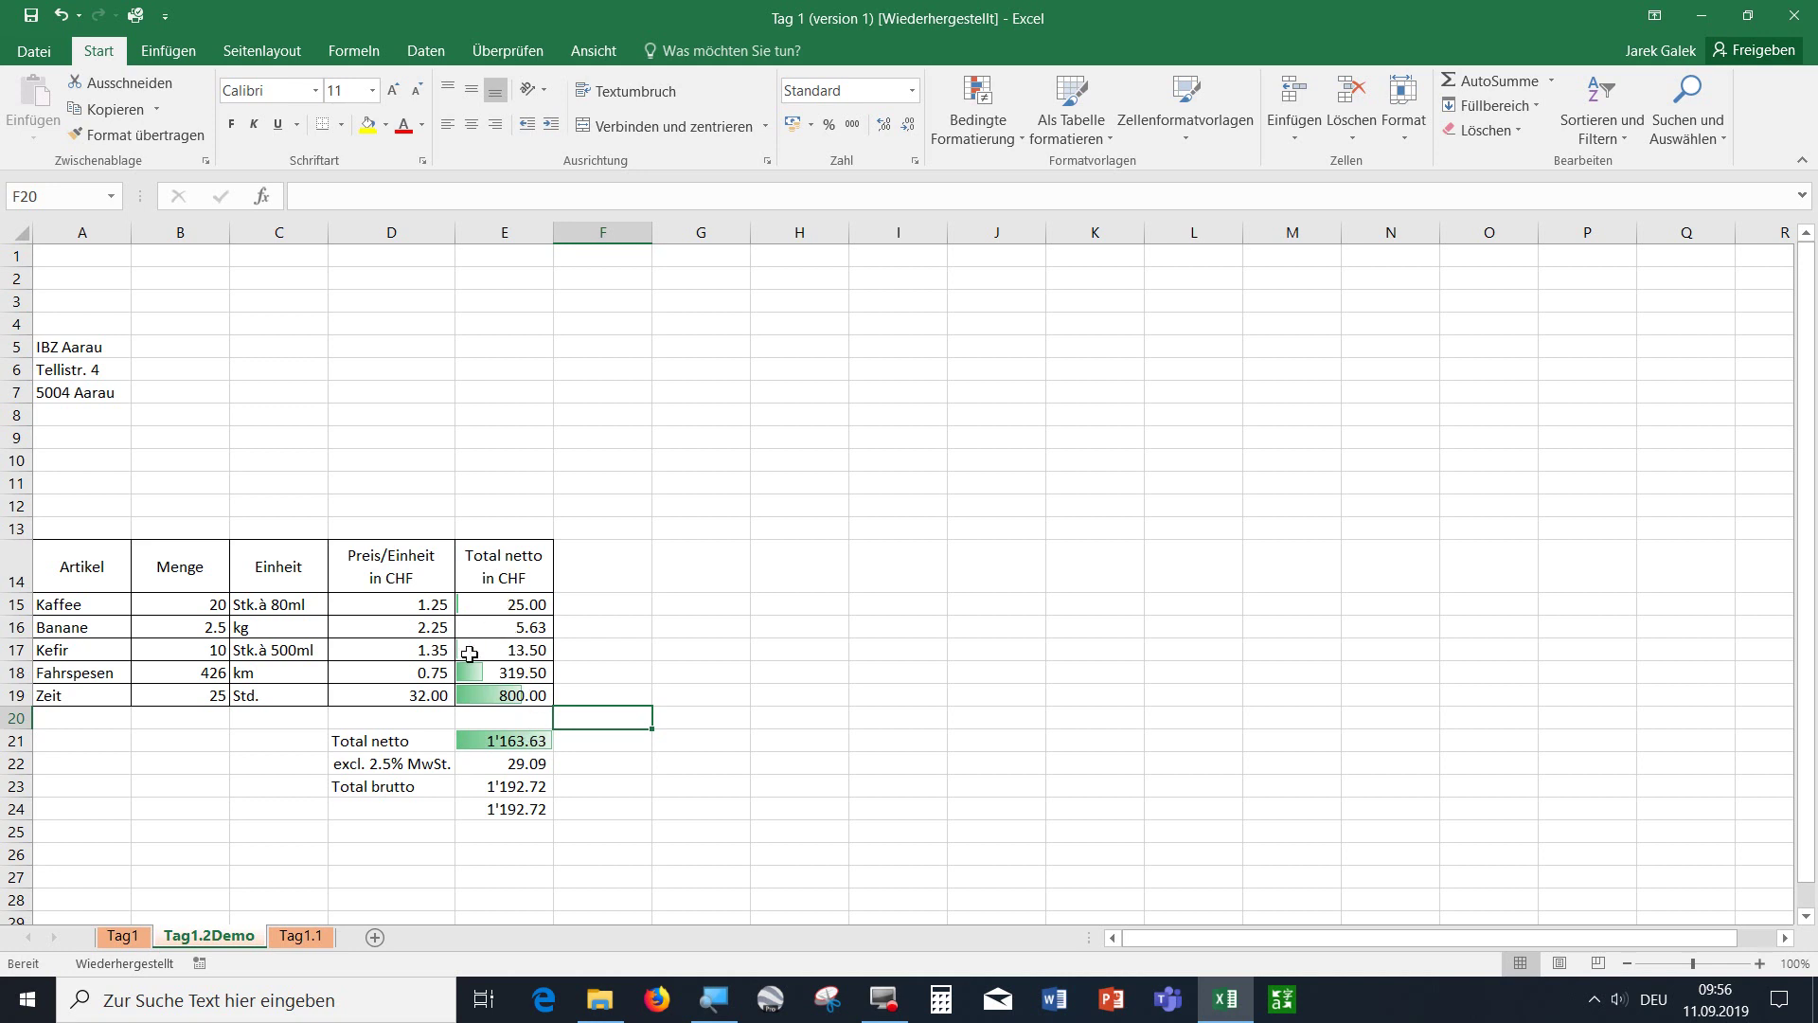
Enter =HEUTE() in A10 so it shows today's date, 11.09.2019
click(530, 721)
click(85, 462)
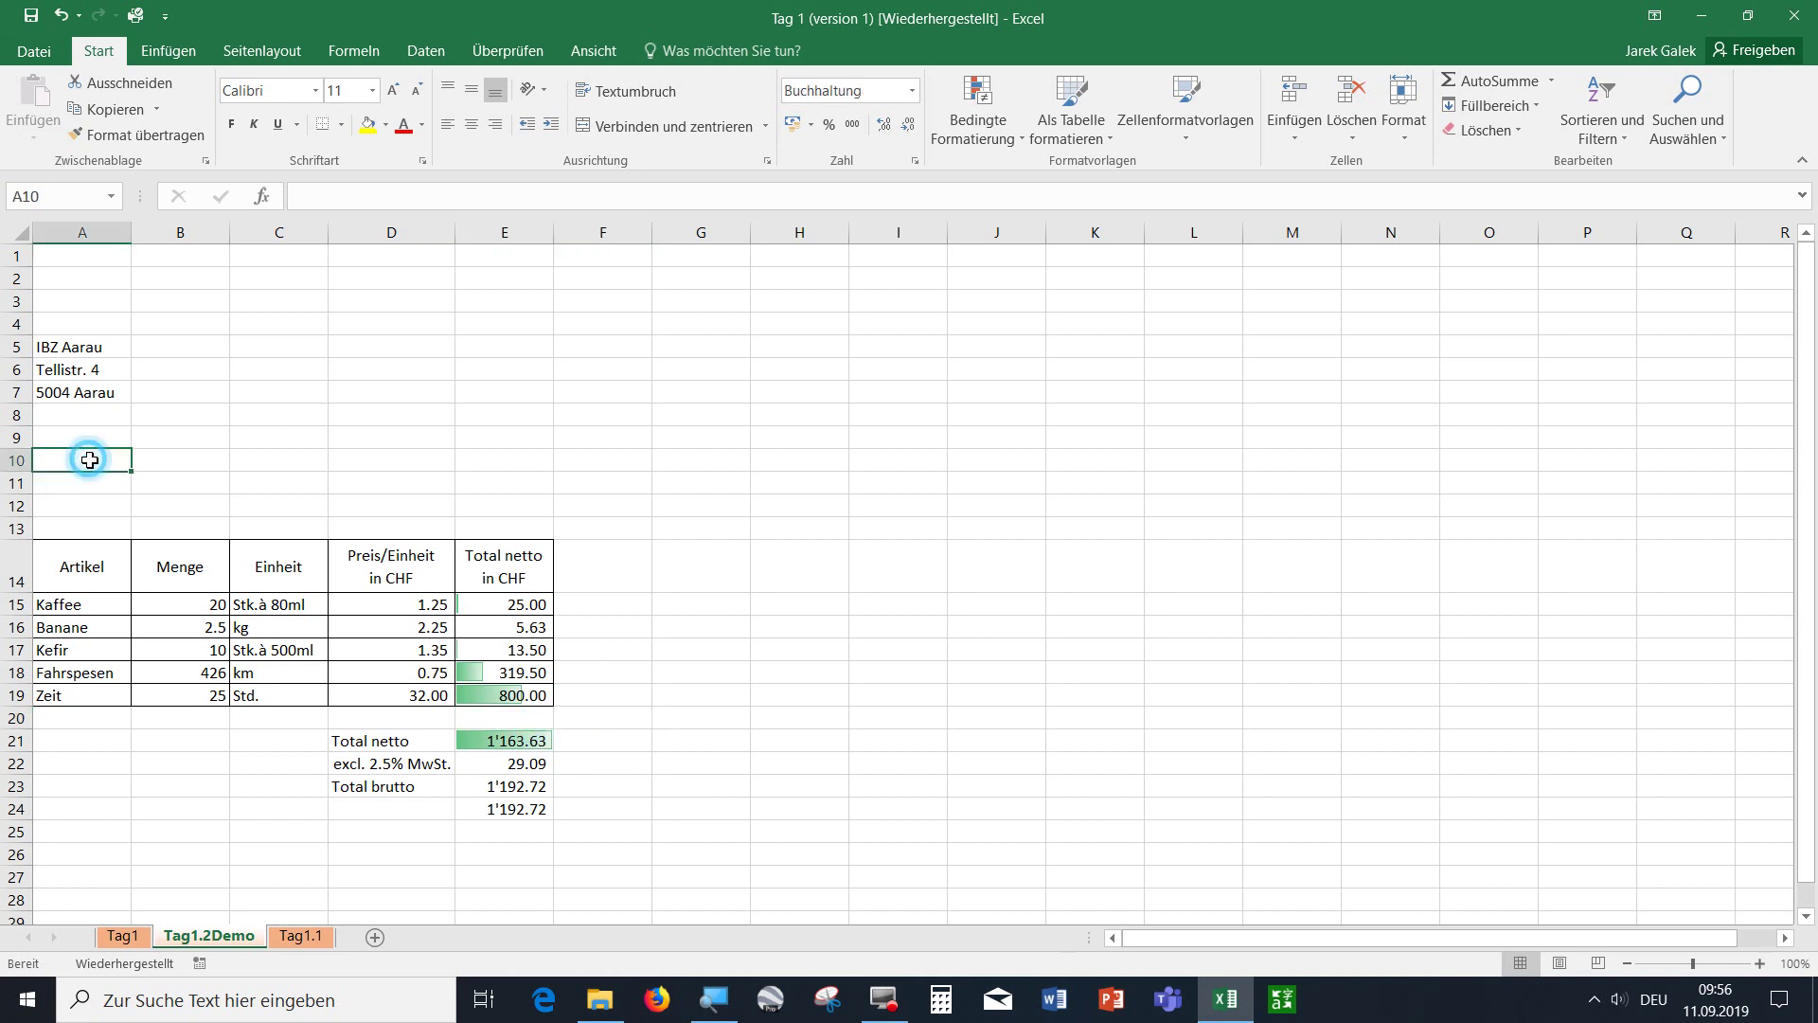
text(=heute)
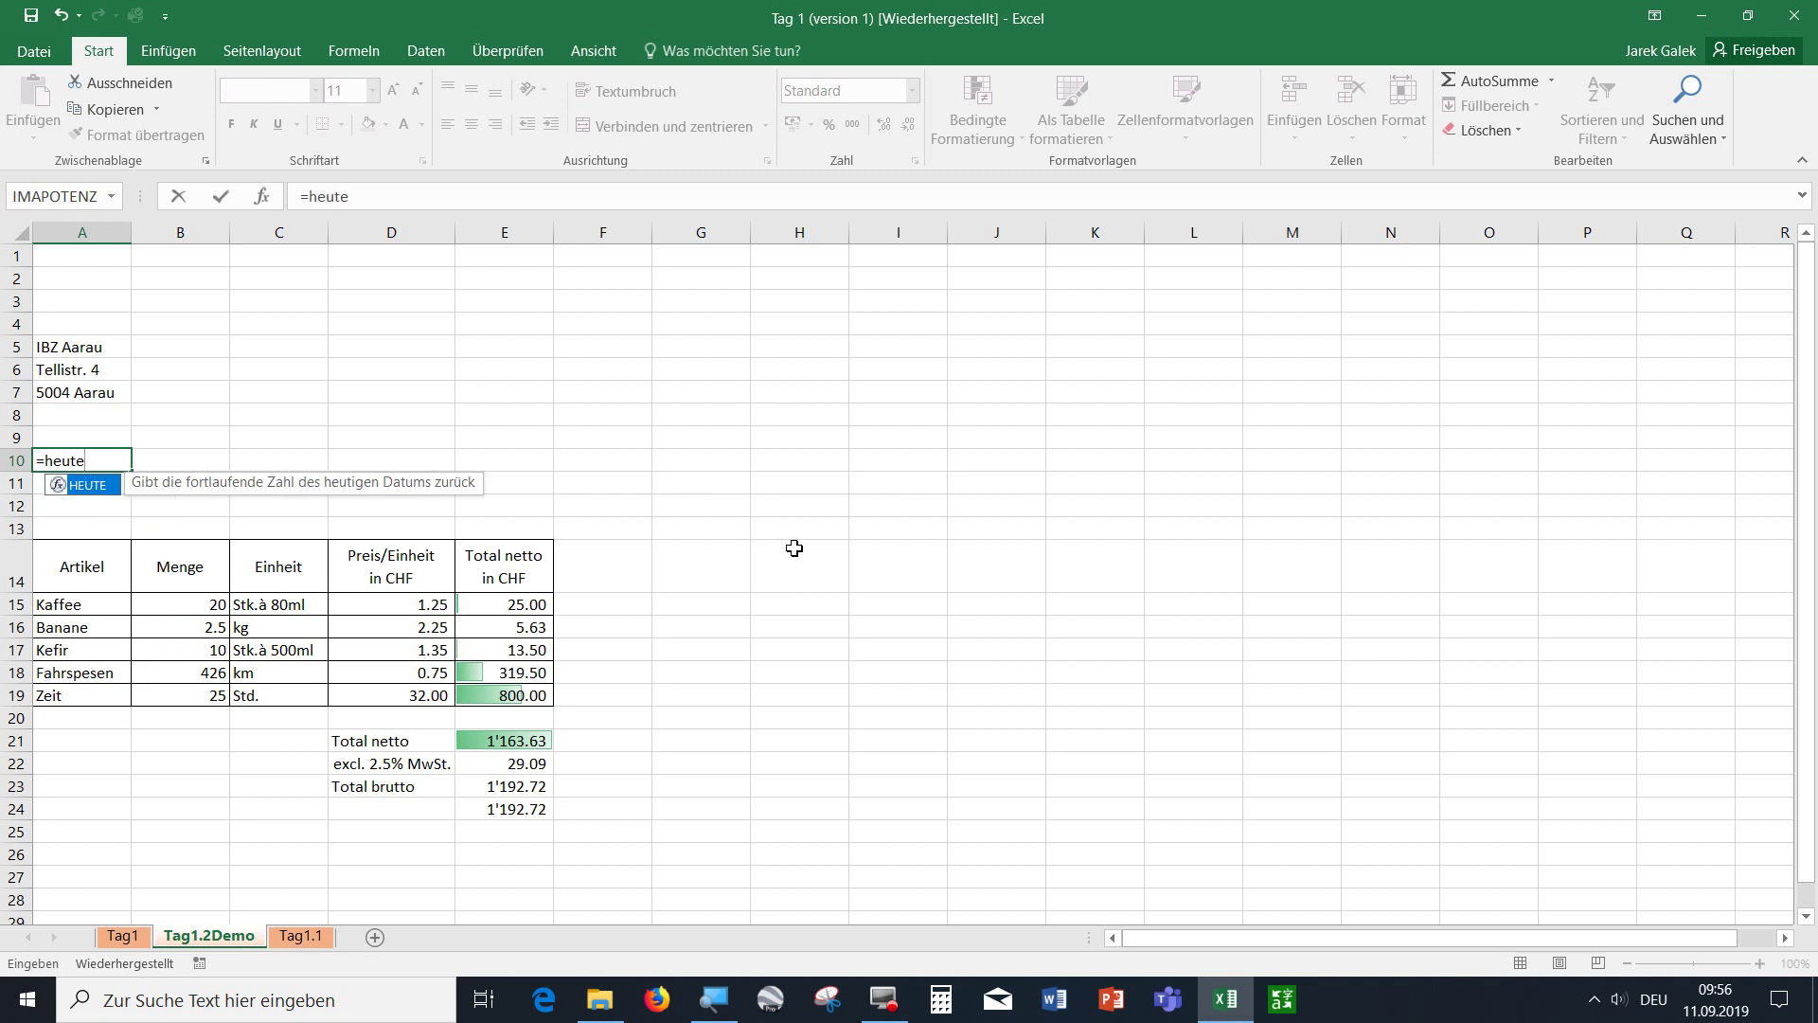
key(Tab)
text())
key(Return)
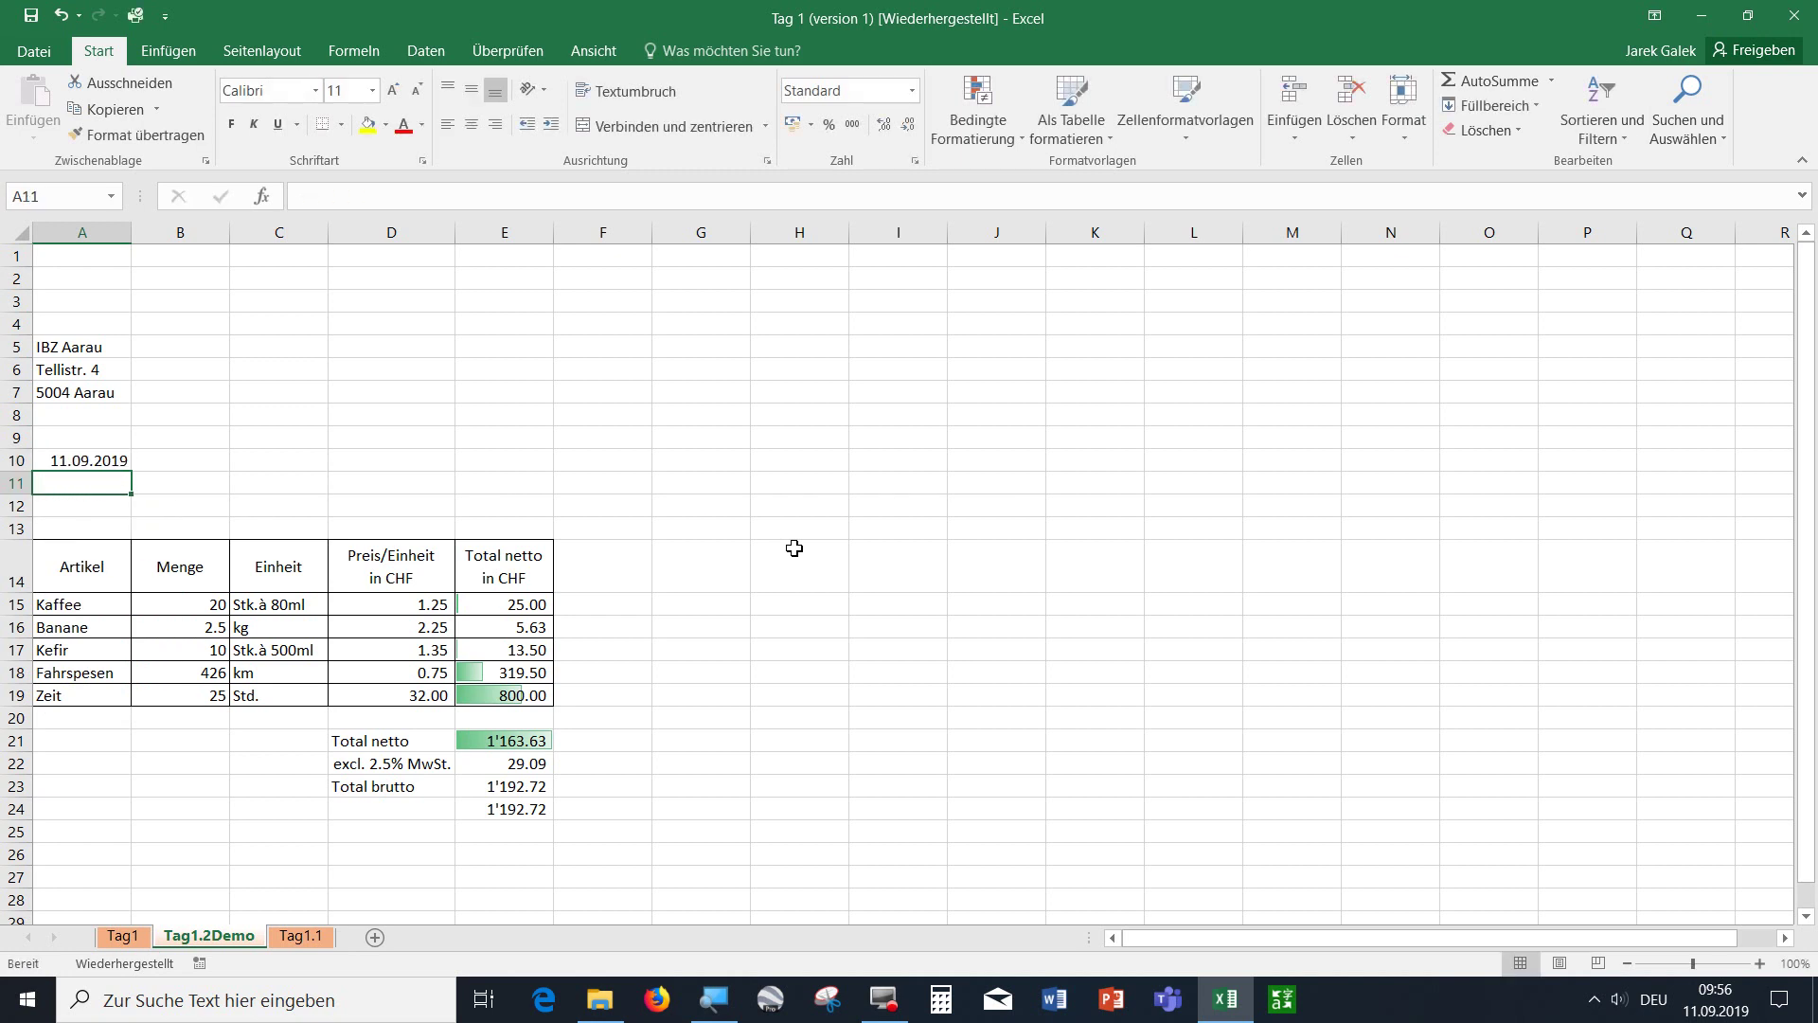
Enter =JETZT() in A11 to show the current date and time
text(=)
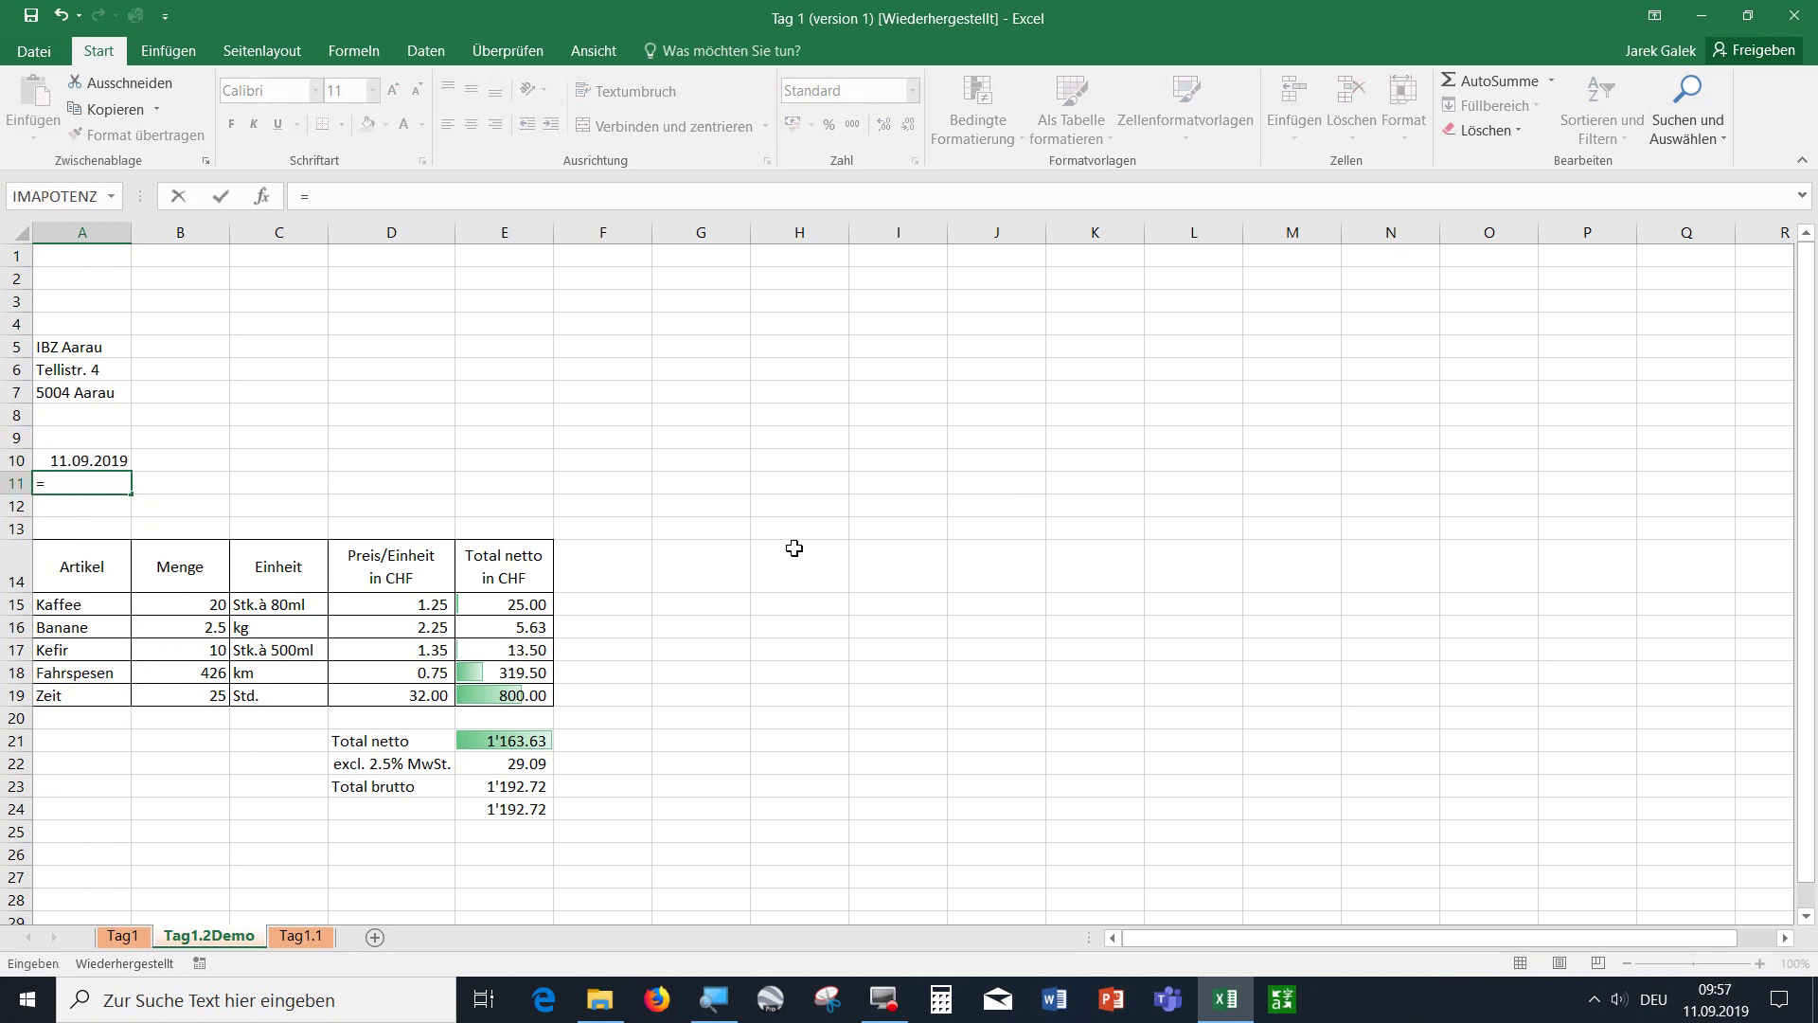
text(je)
key(Tab)
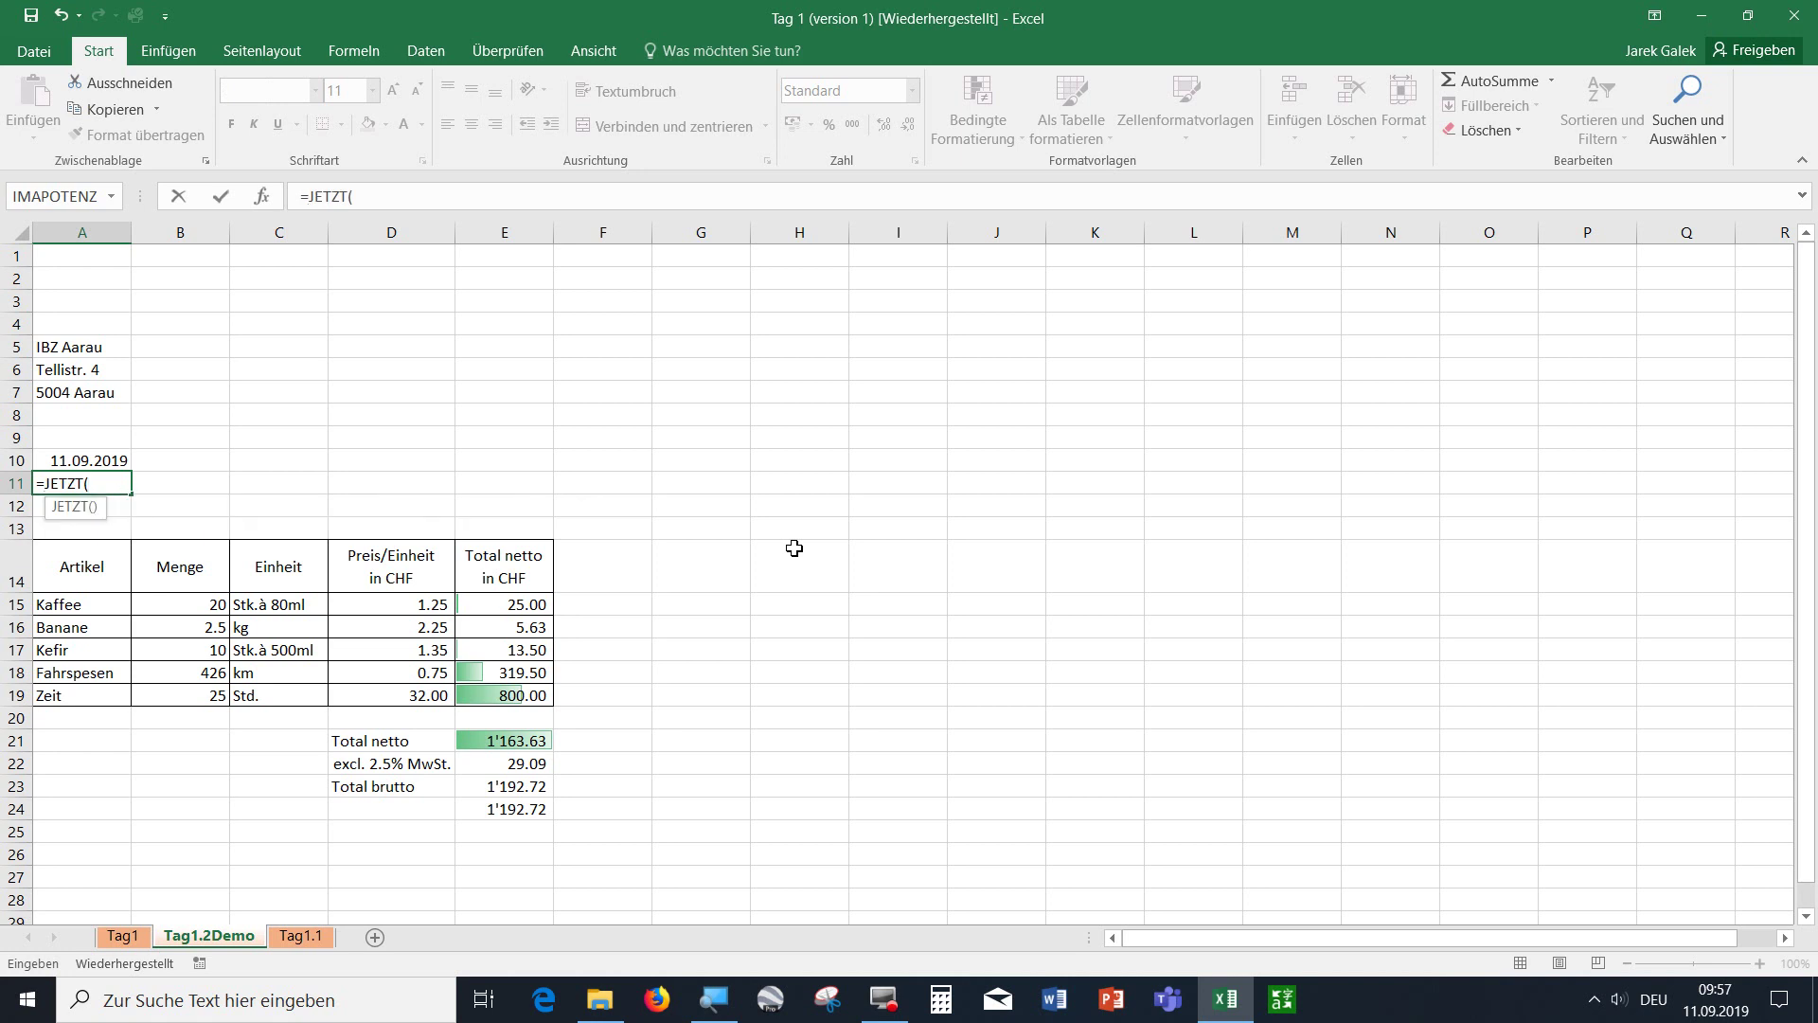
key(Return)
Insert a fixed date 11.09.2019 in B10 with Ctrl+period
key(Up)
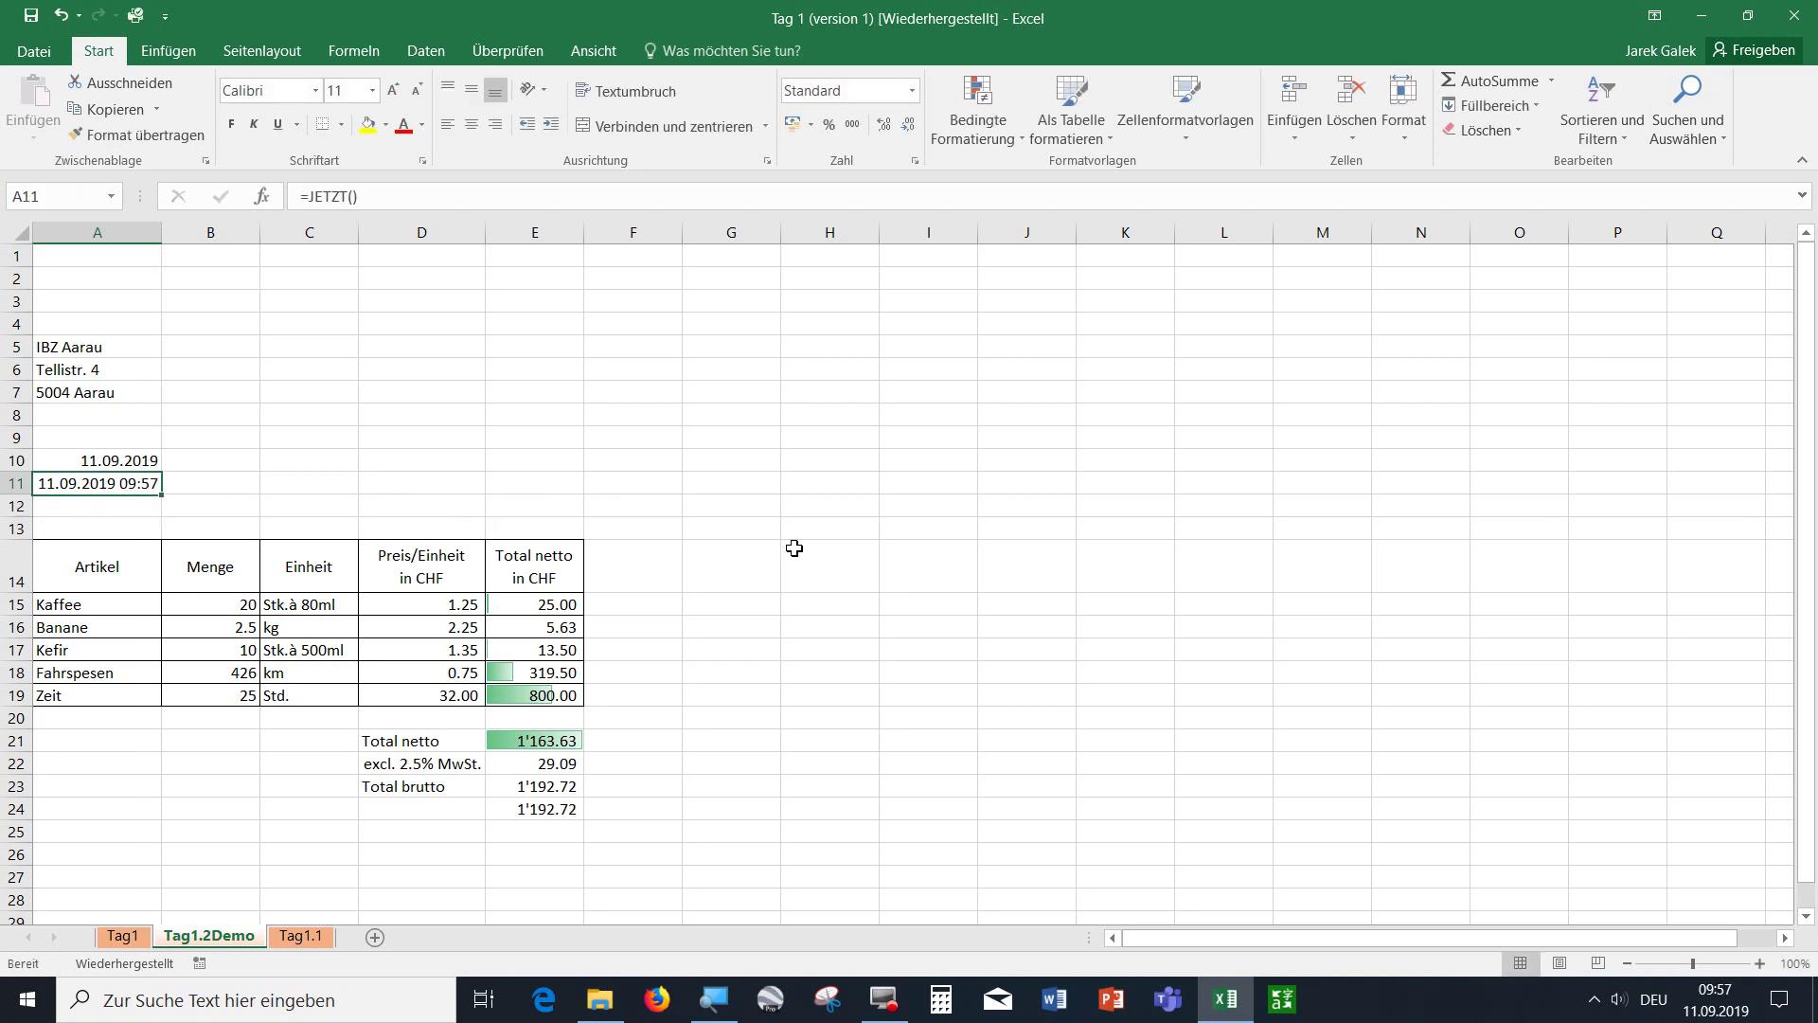
key(Right)
key(Up)
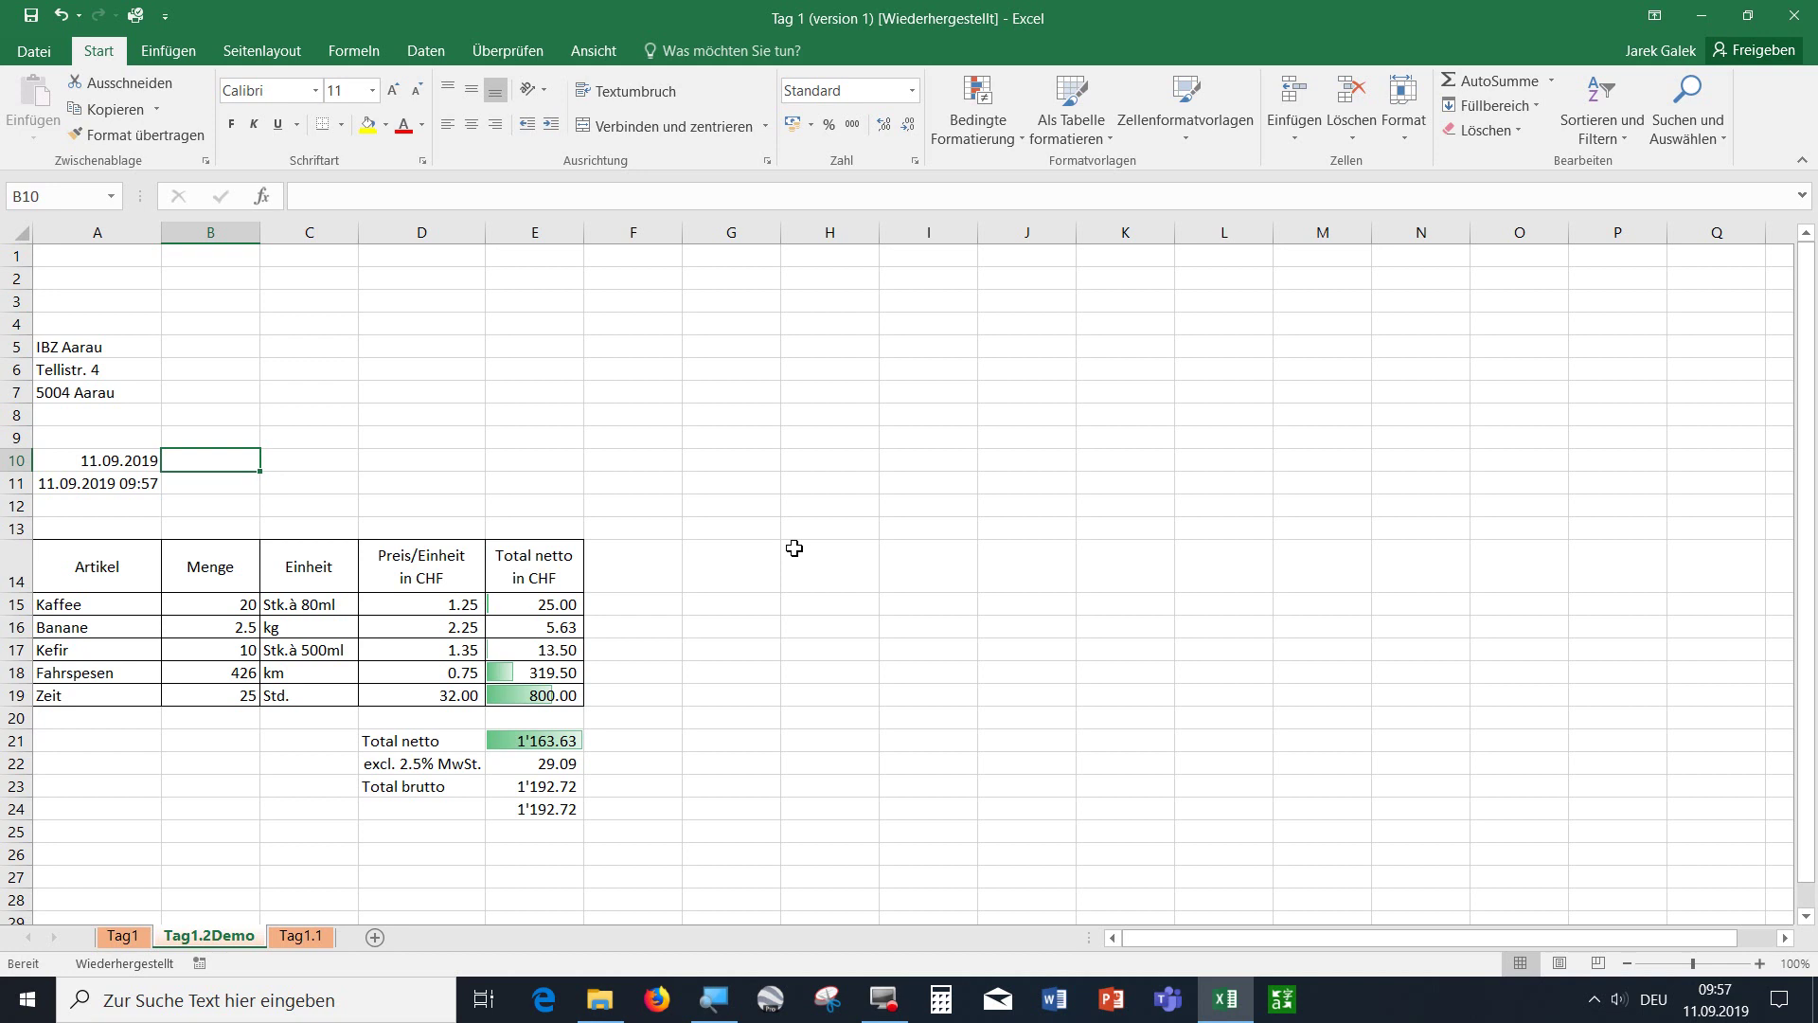
key(ctrl+period)
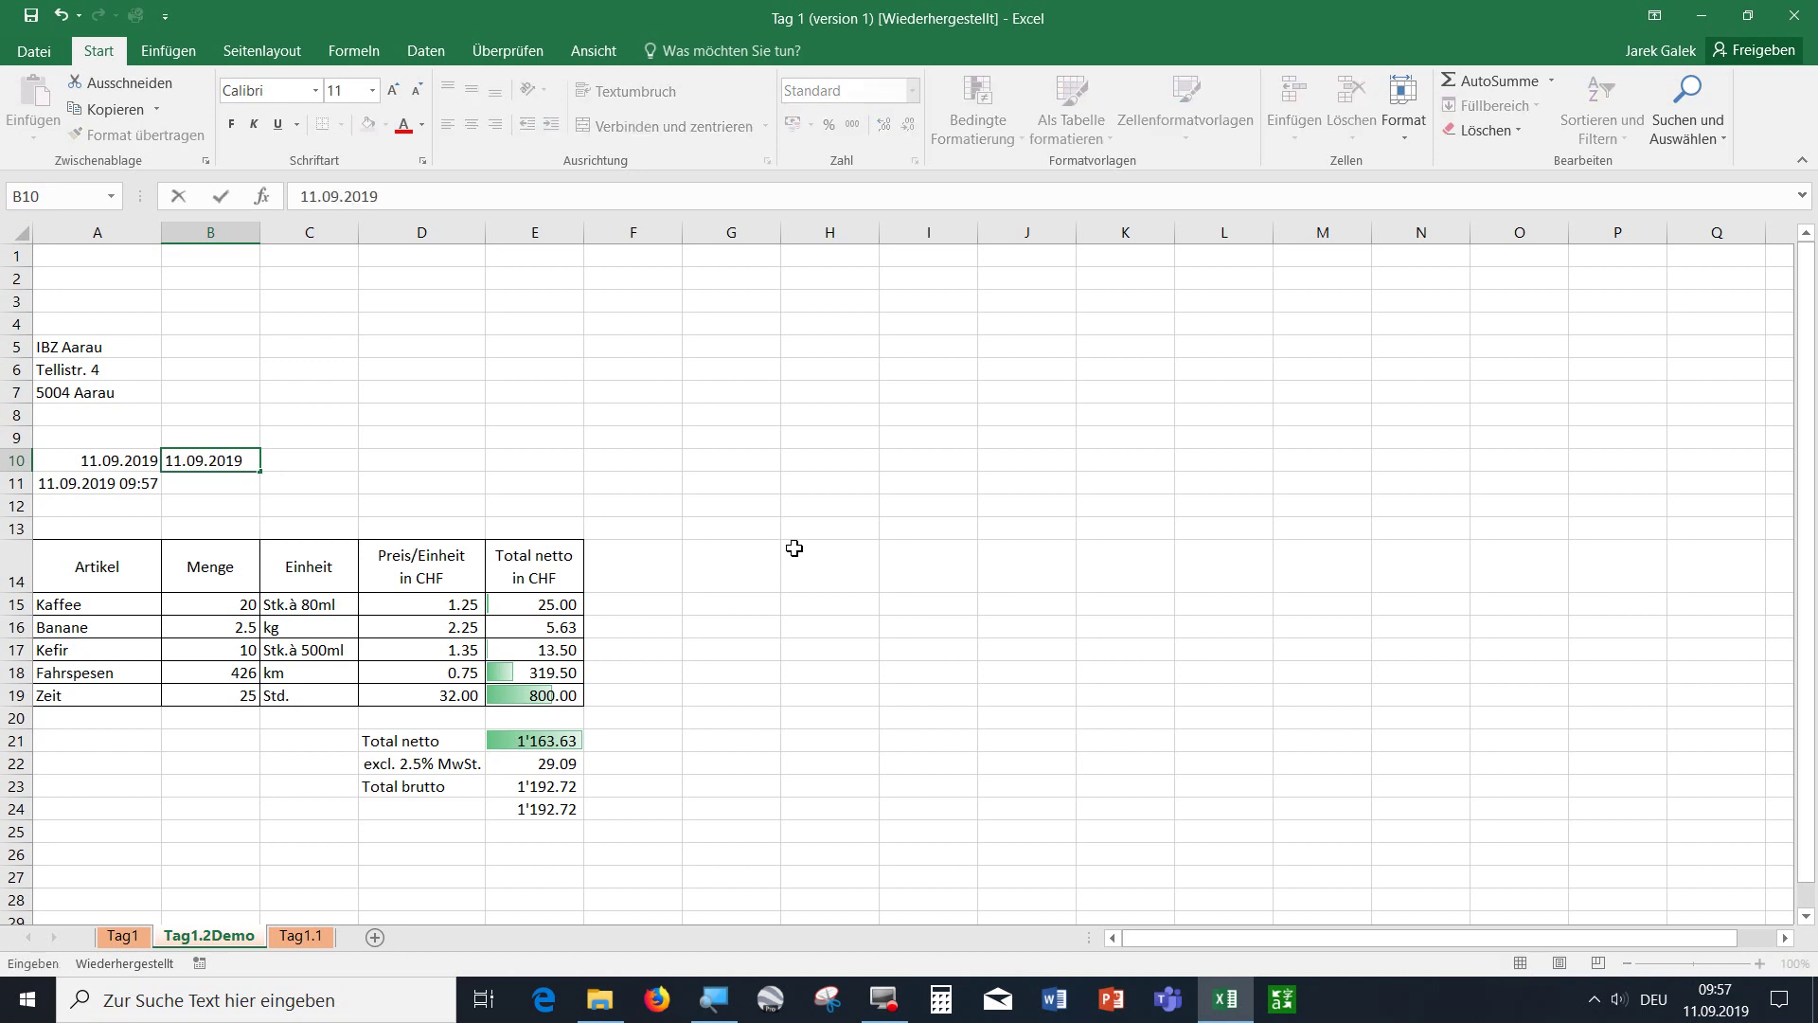
key(Return)
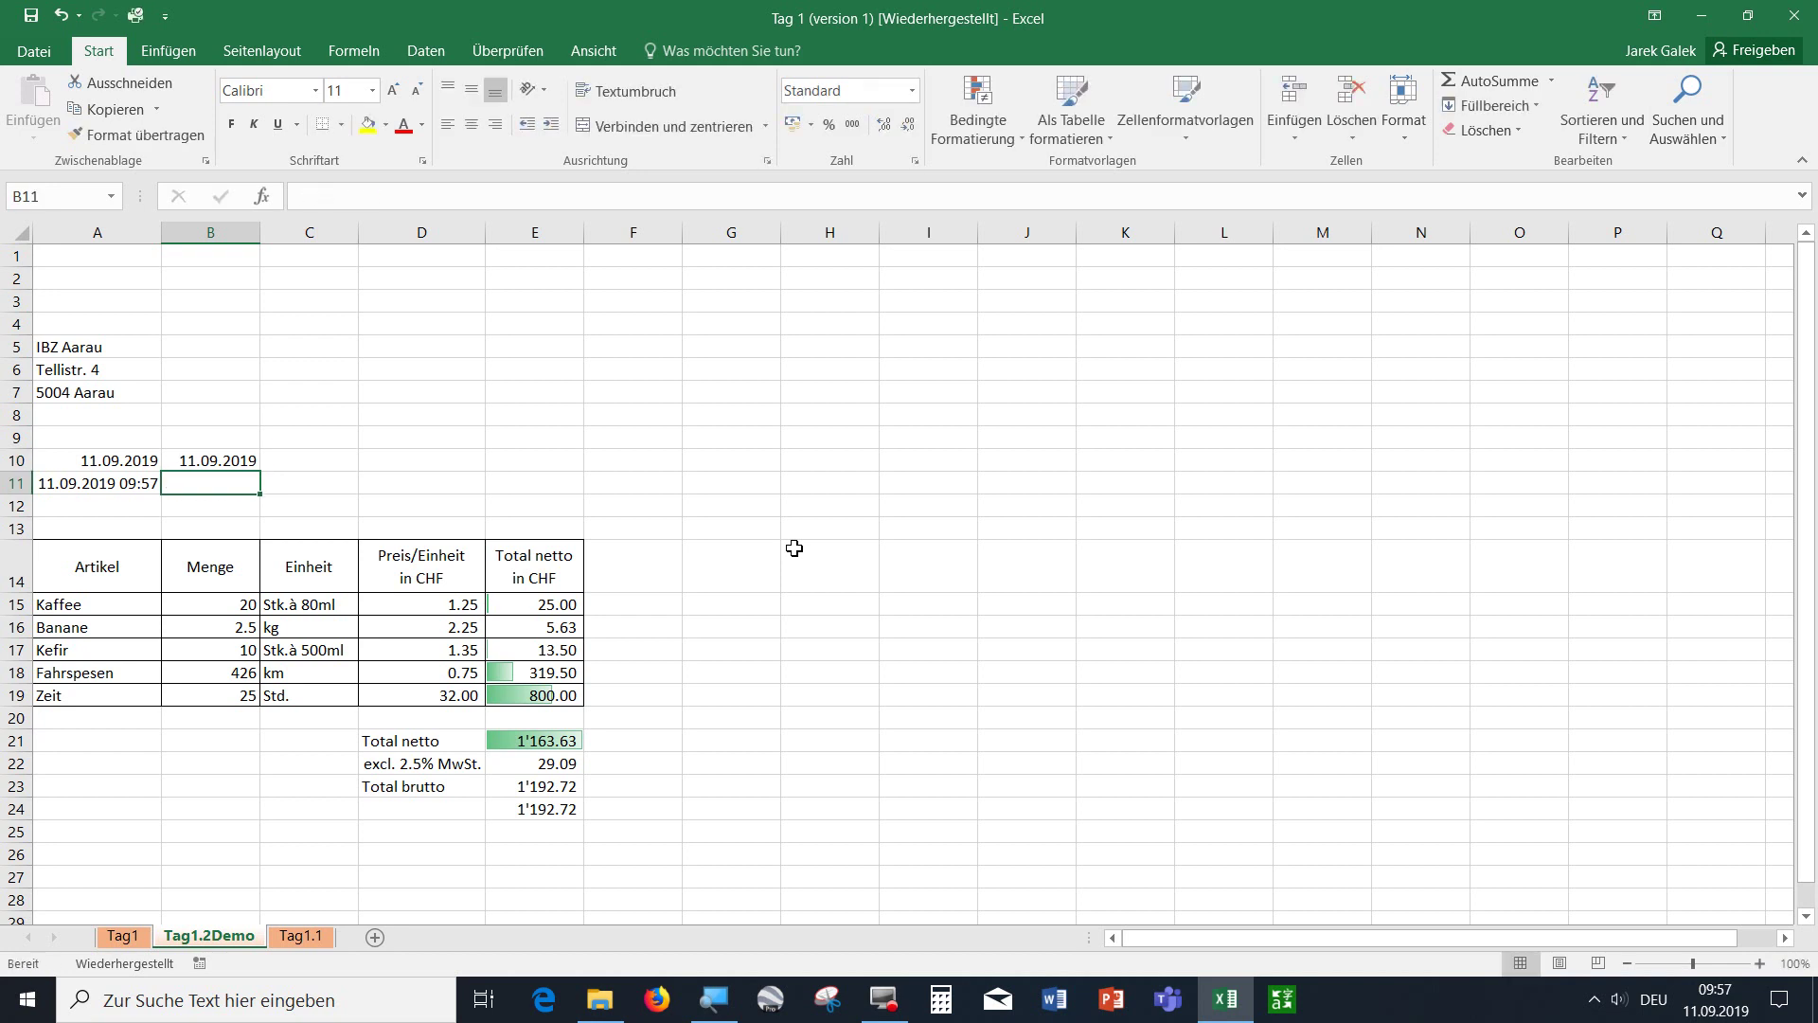
Compare A10's HEUTE formula with the plain fixed date stored in B10
key(Left)
key(Up)
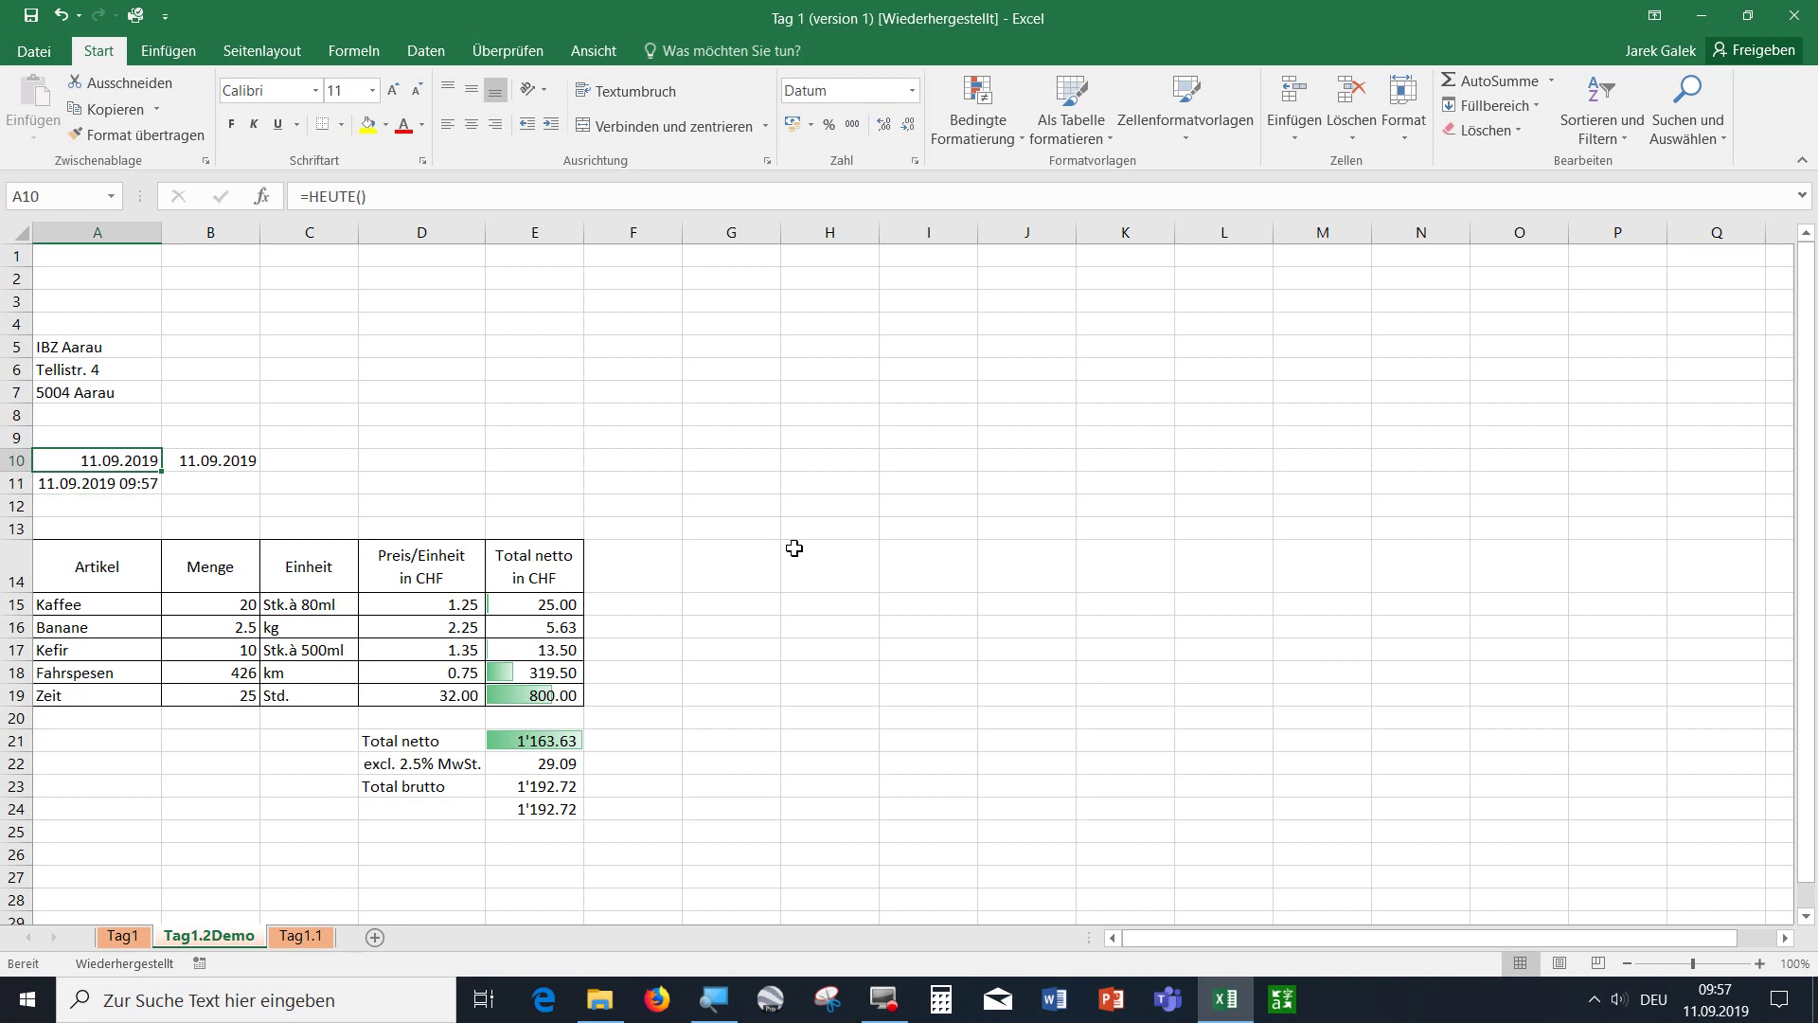
key(Right)
key(Left)
key(Right)
key(Left)
key(F2)
key(Escape)
key(Right)
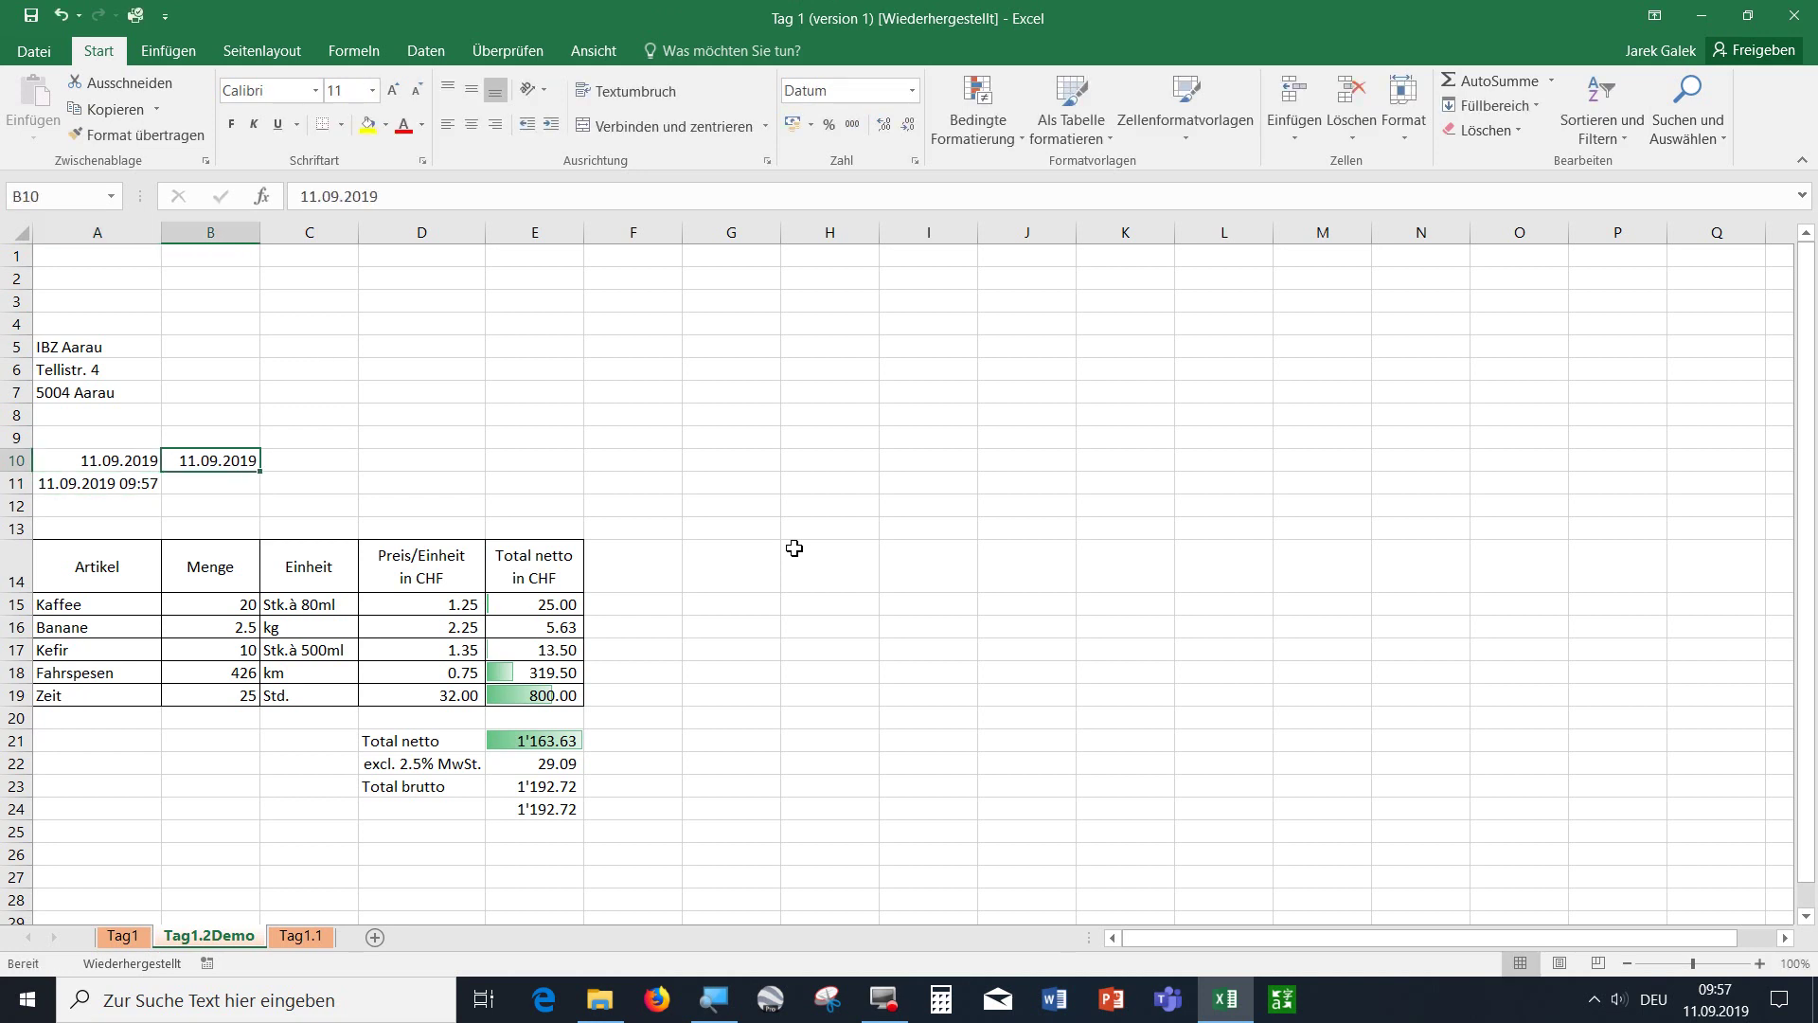
key(F2)
key(Escape)
key(Down)
key(Up)
key(F2)
key(Escape)
key(Down)
key(Left)
key(Right)
key(Right)
key(Left)
key(Left)
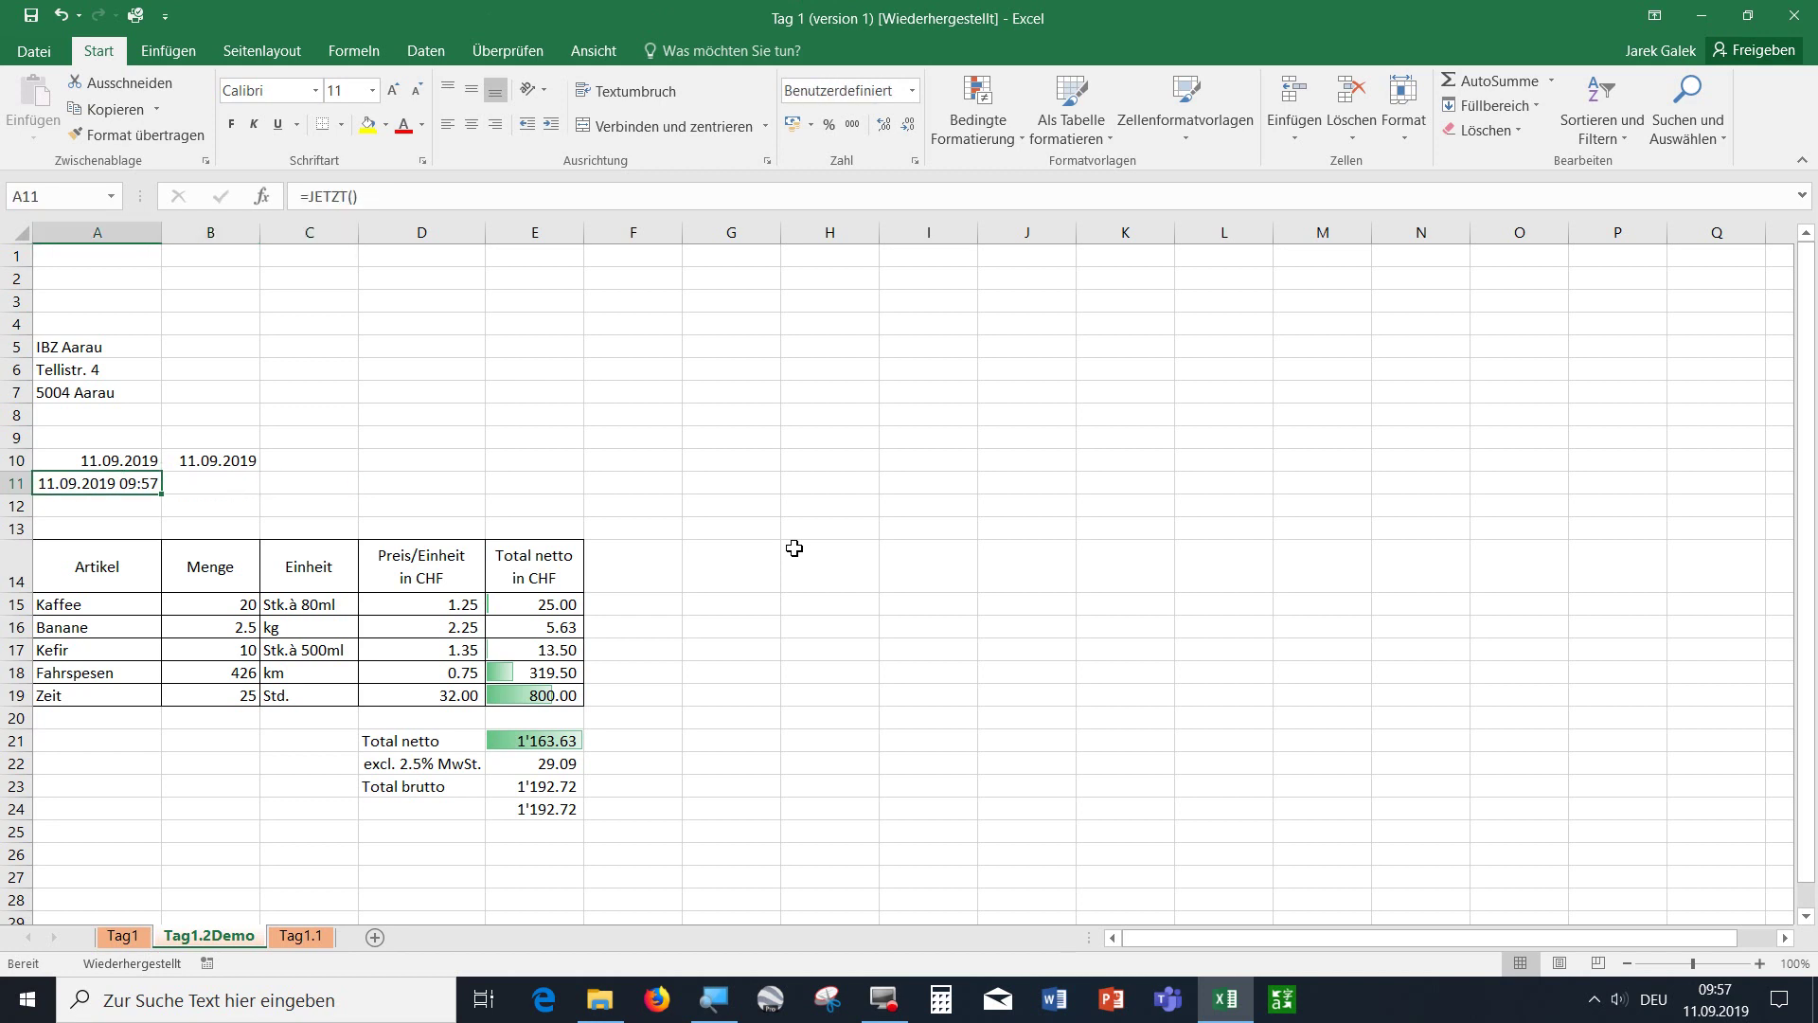
Change A11's custom number format to the time-only format hh:mm
key(ctrl+1)
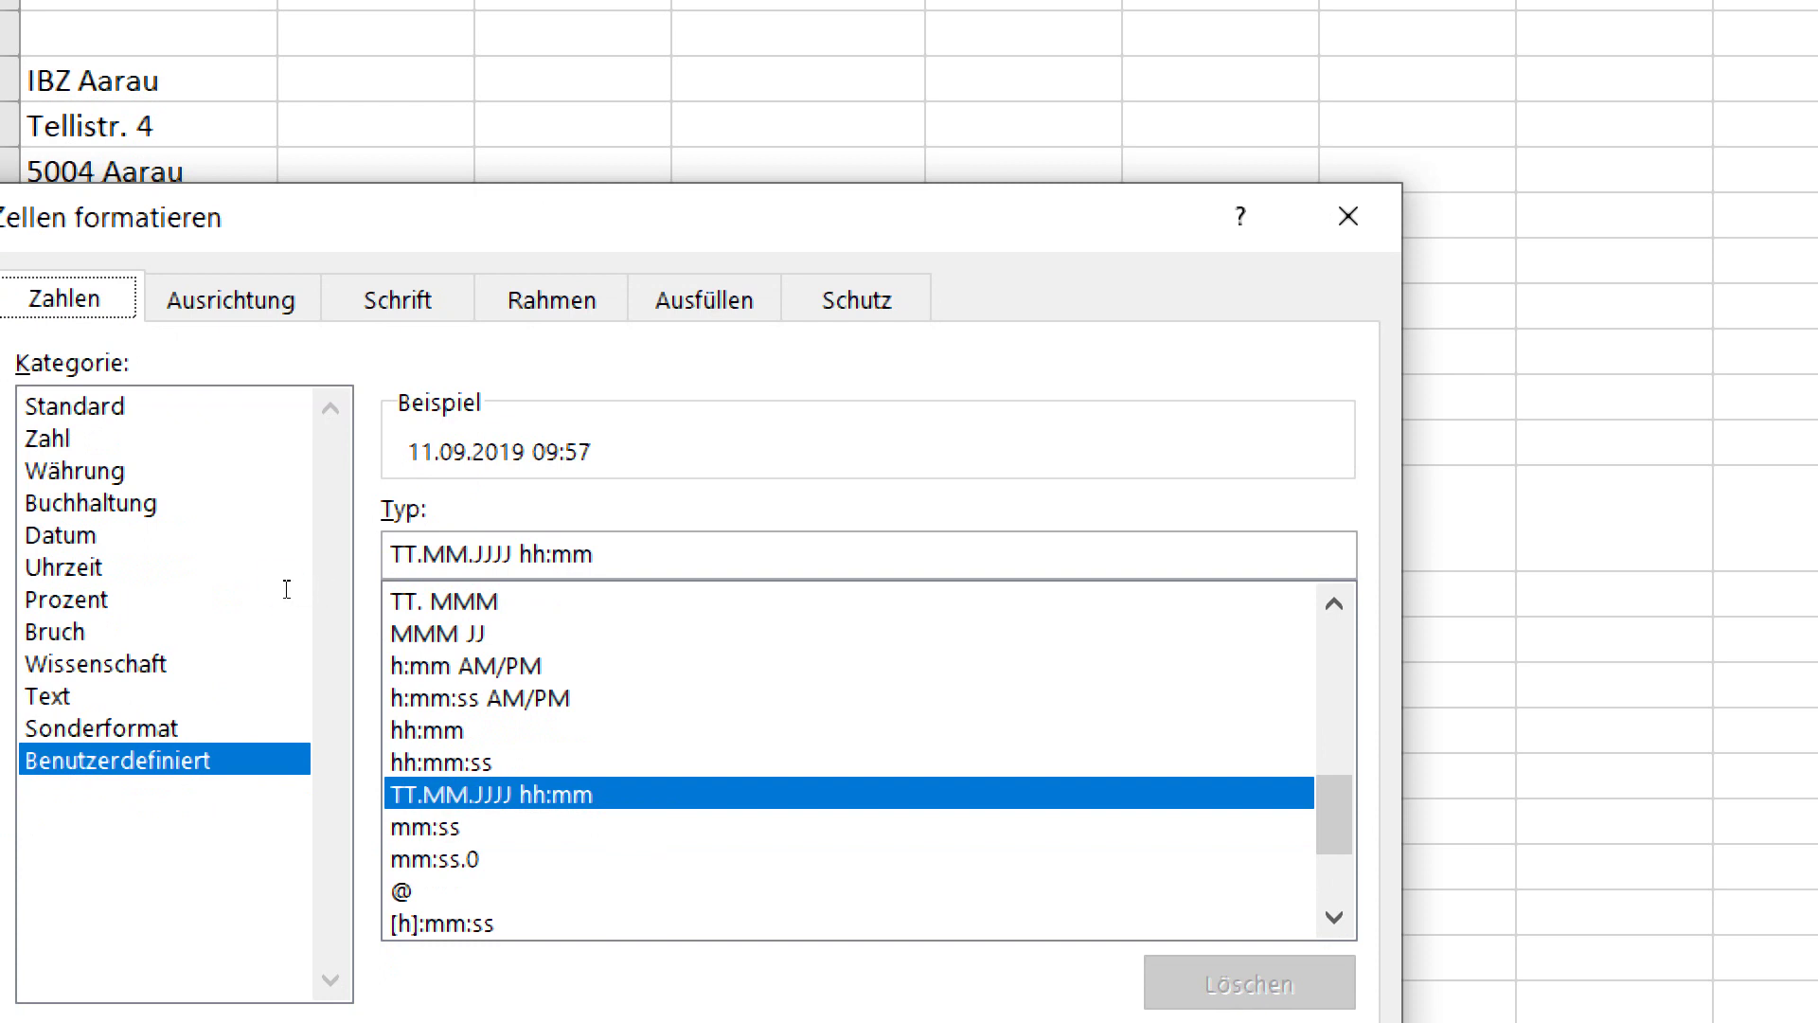
key(Delete)
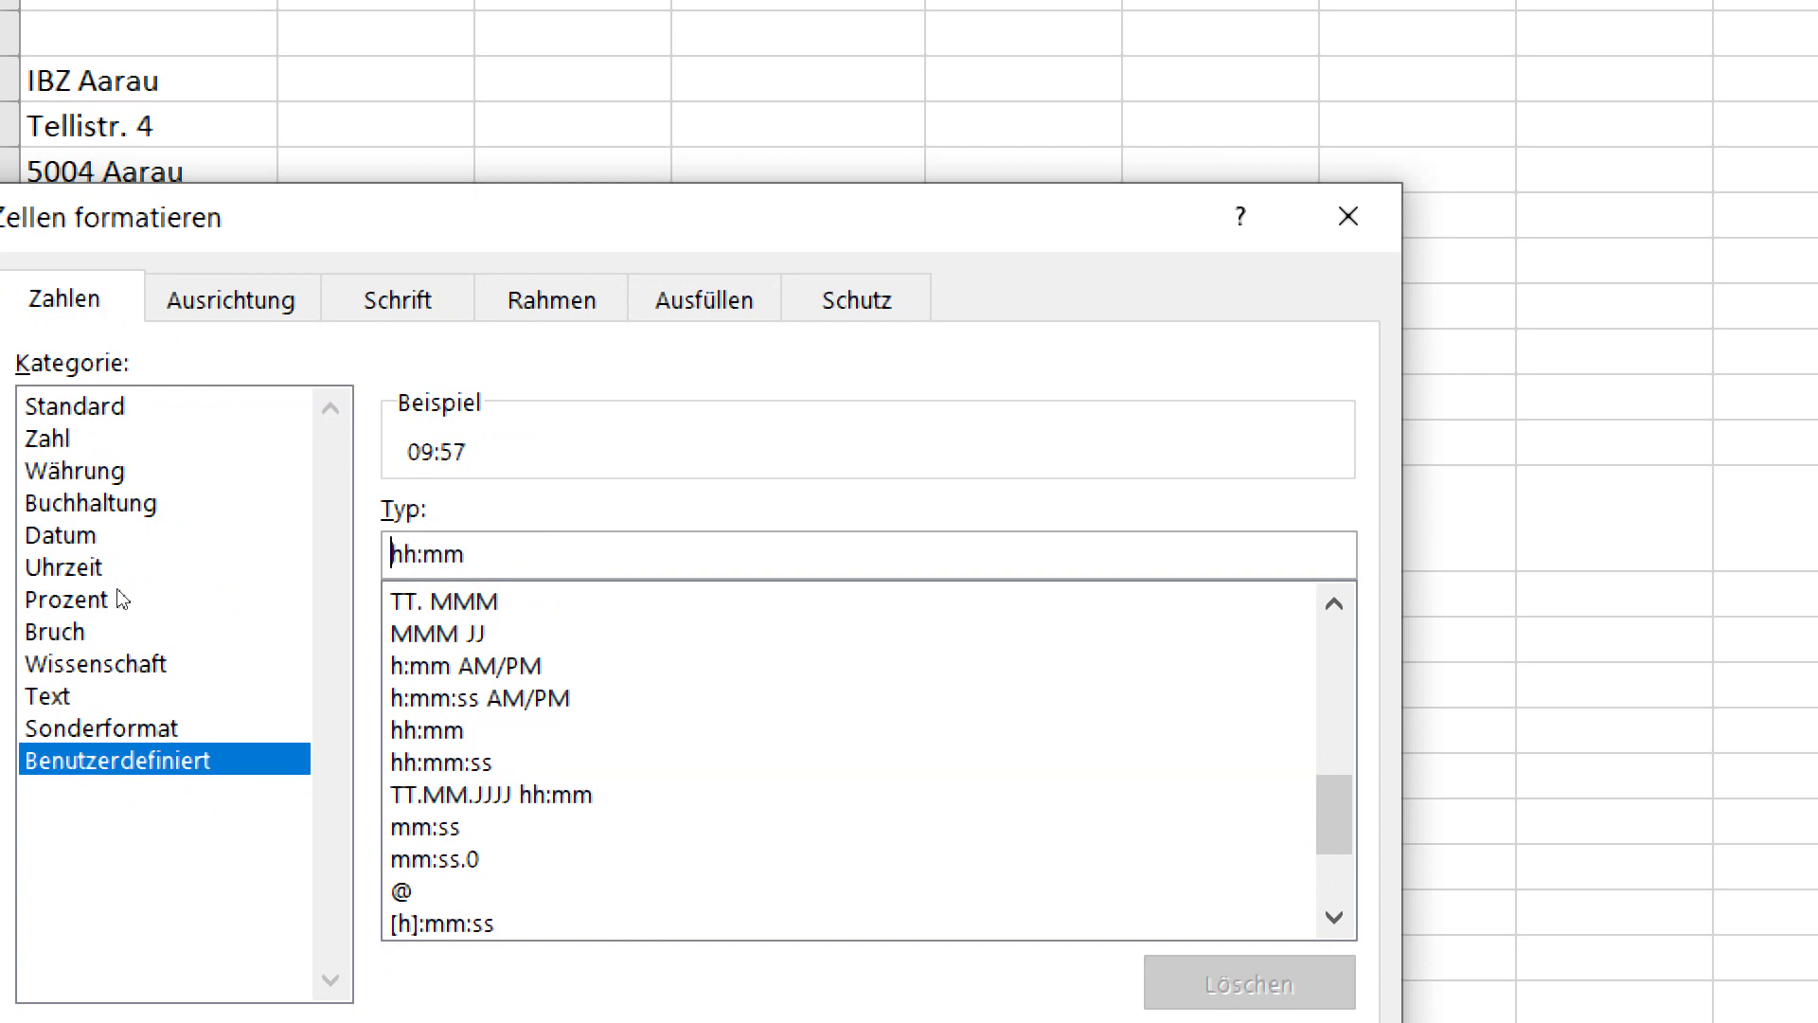
key(Delete)
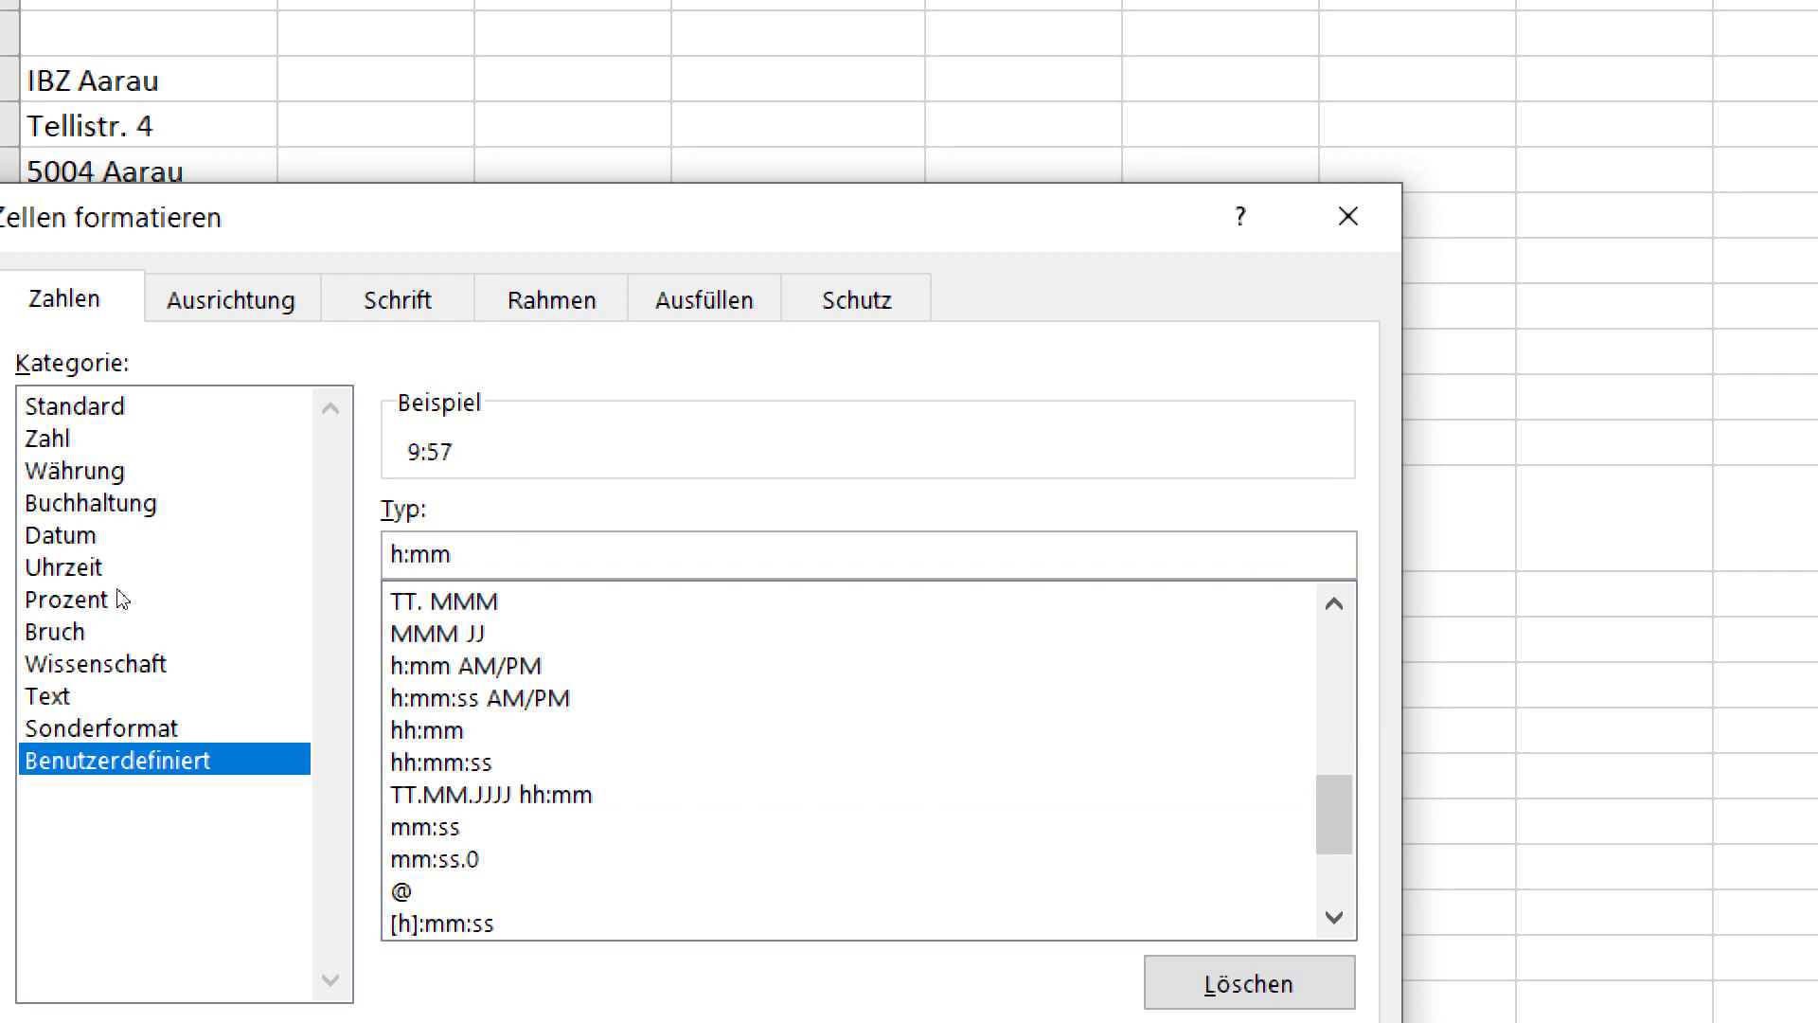
text(h)
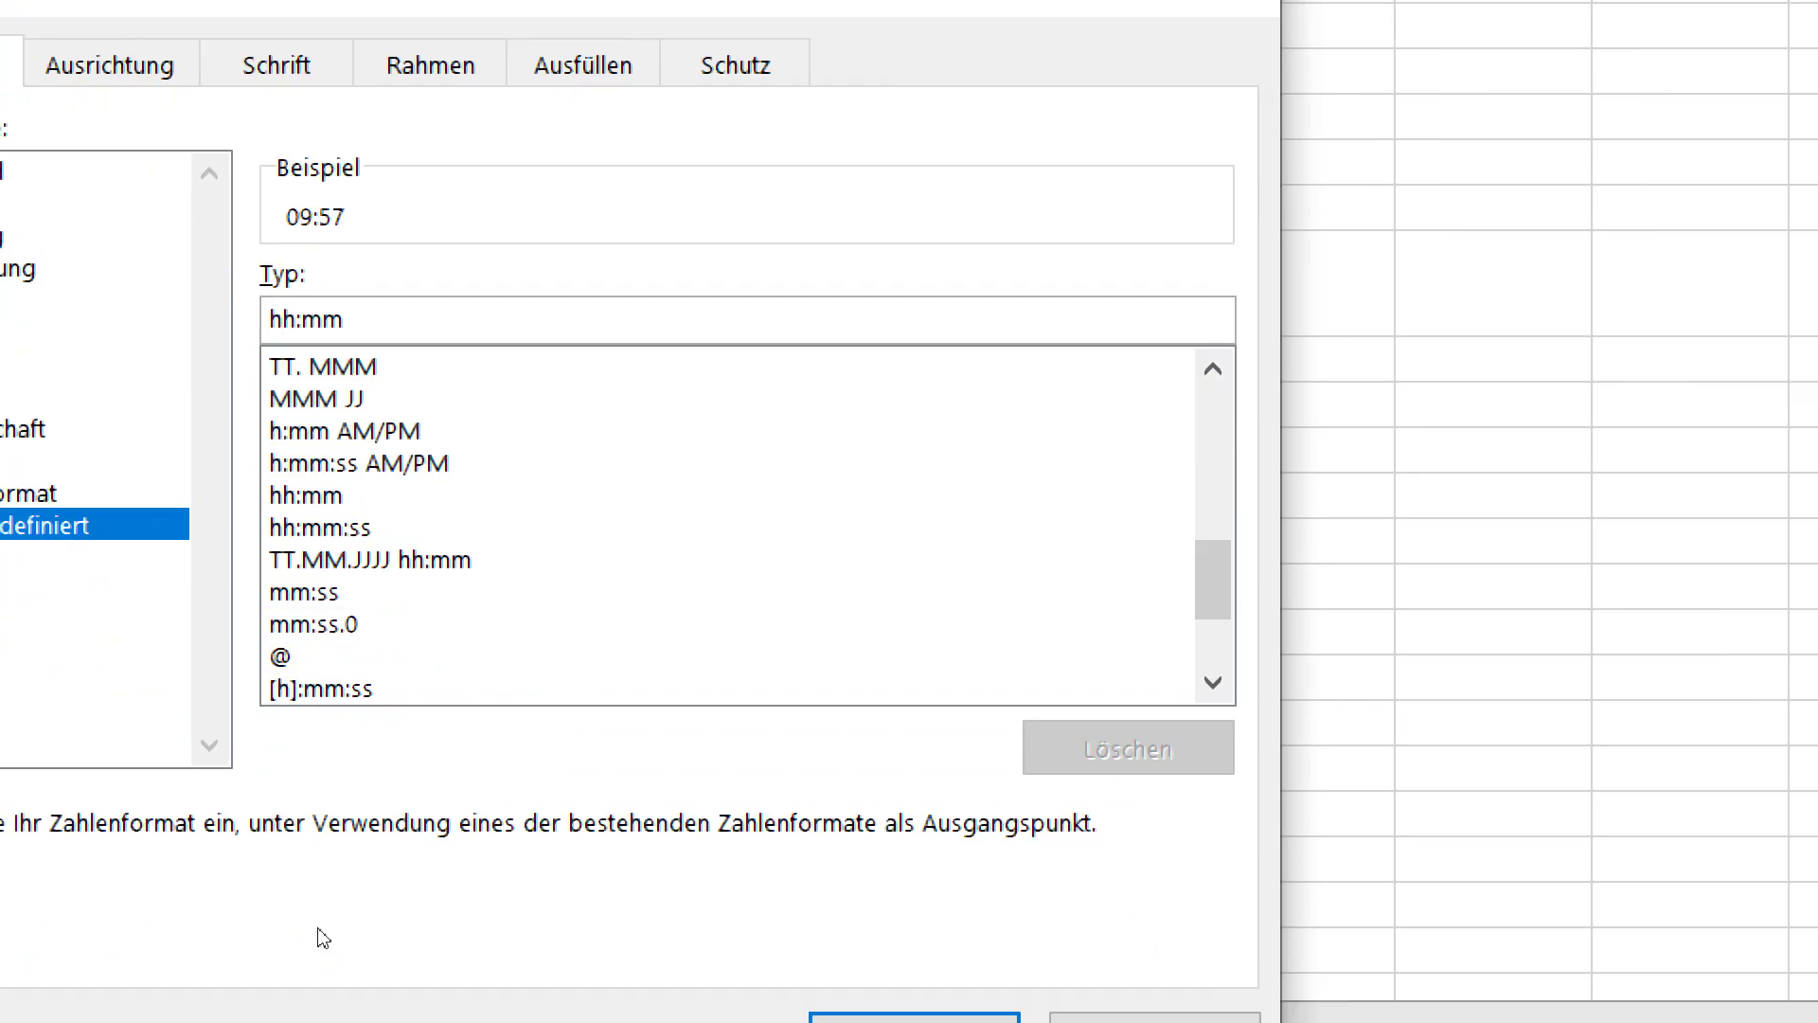
click(513, 937)
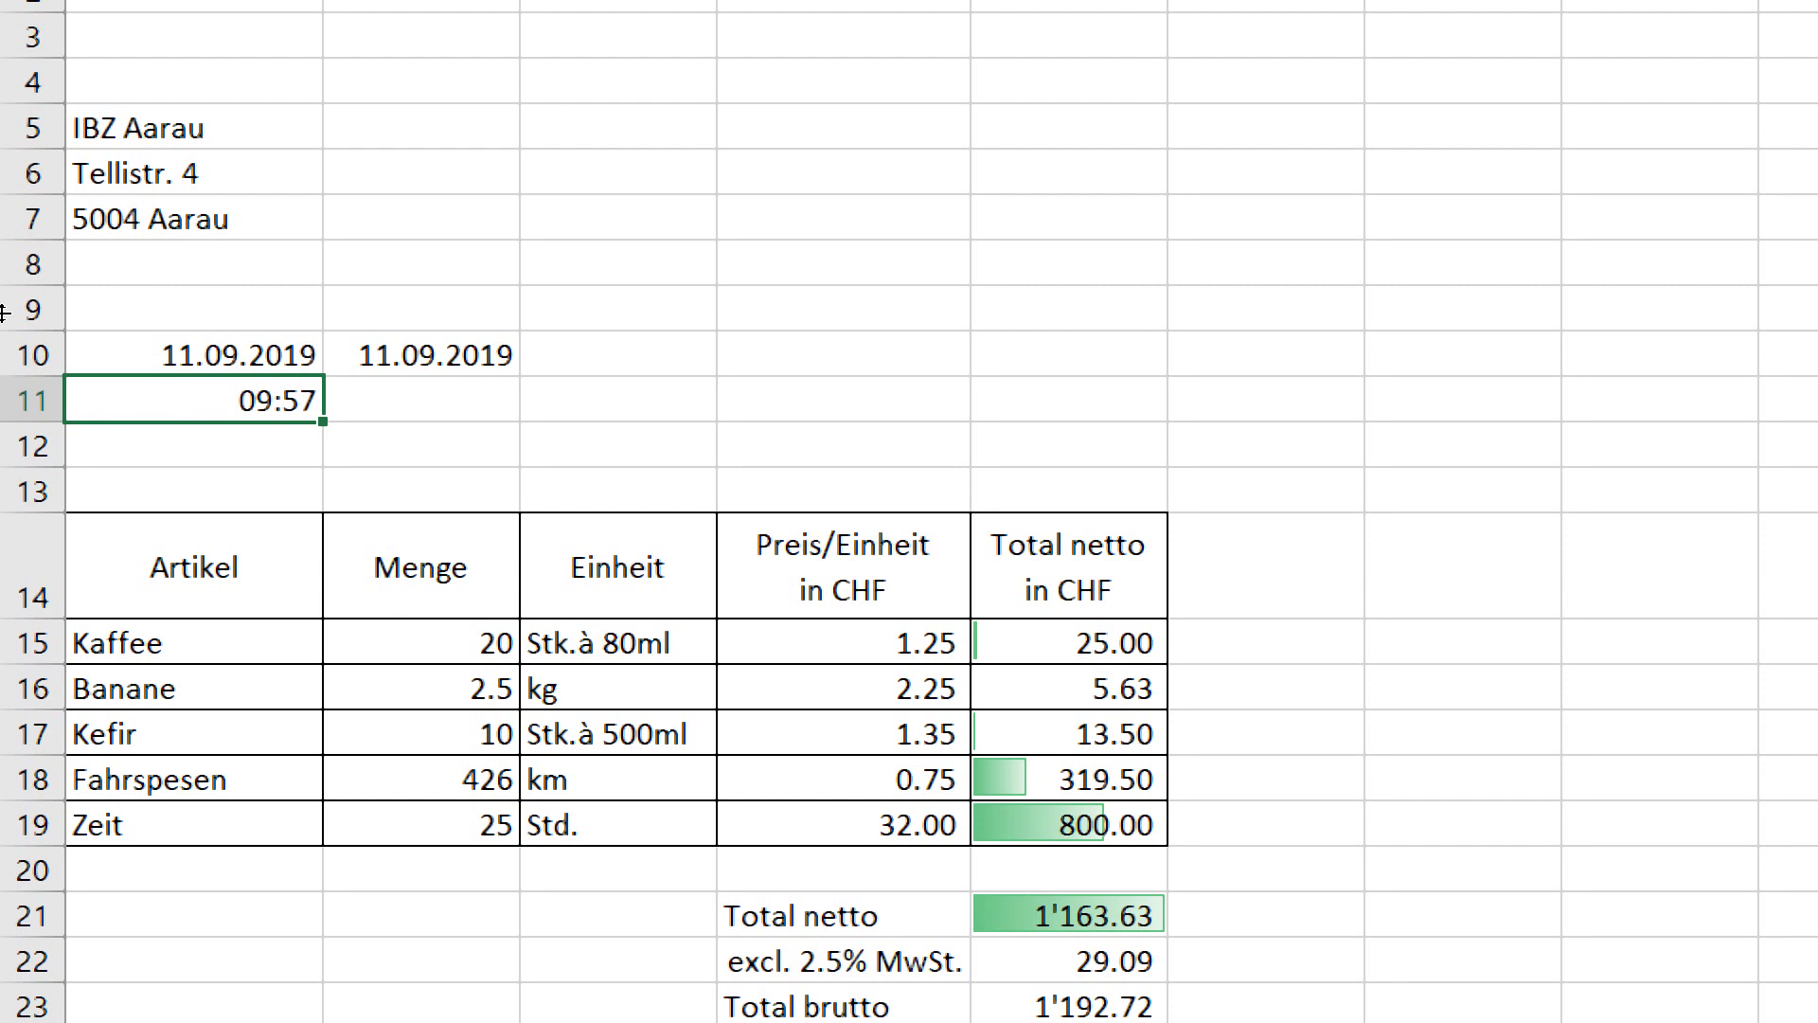
Clear the timestamp in A11 and the duplicate date in B10
key(Delete)
key(Up)
key(Right)
key(Delete)
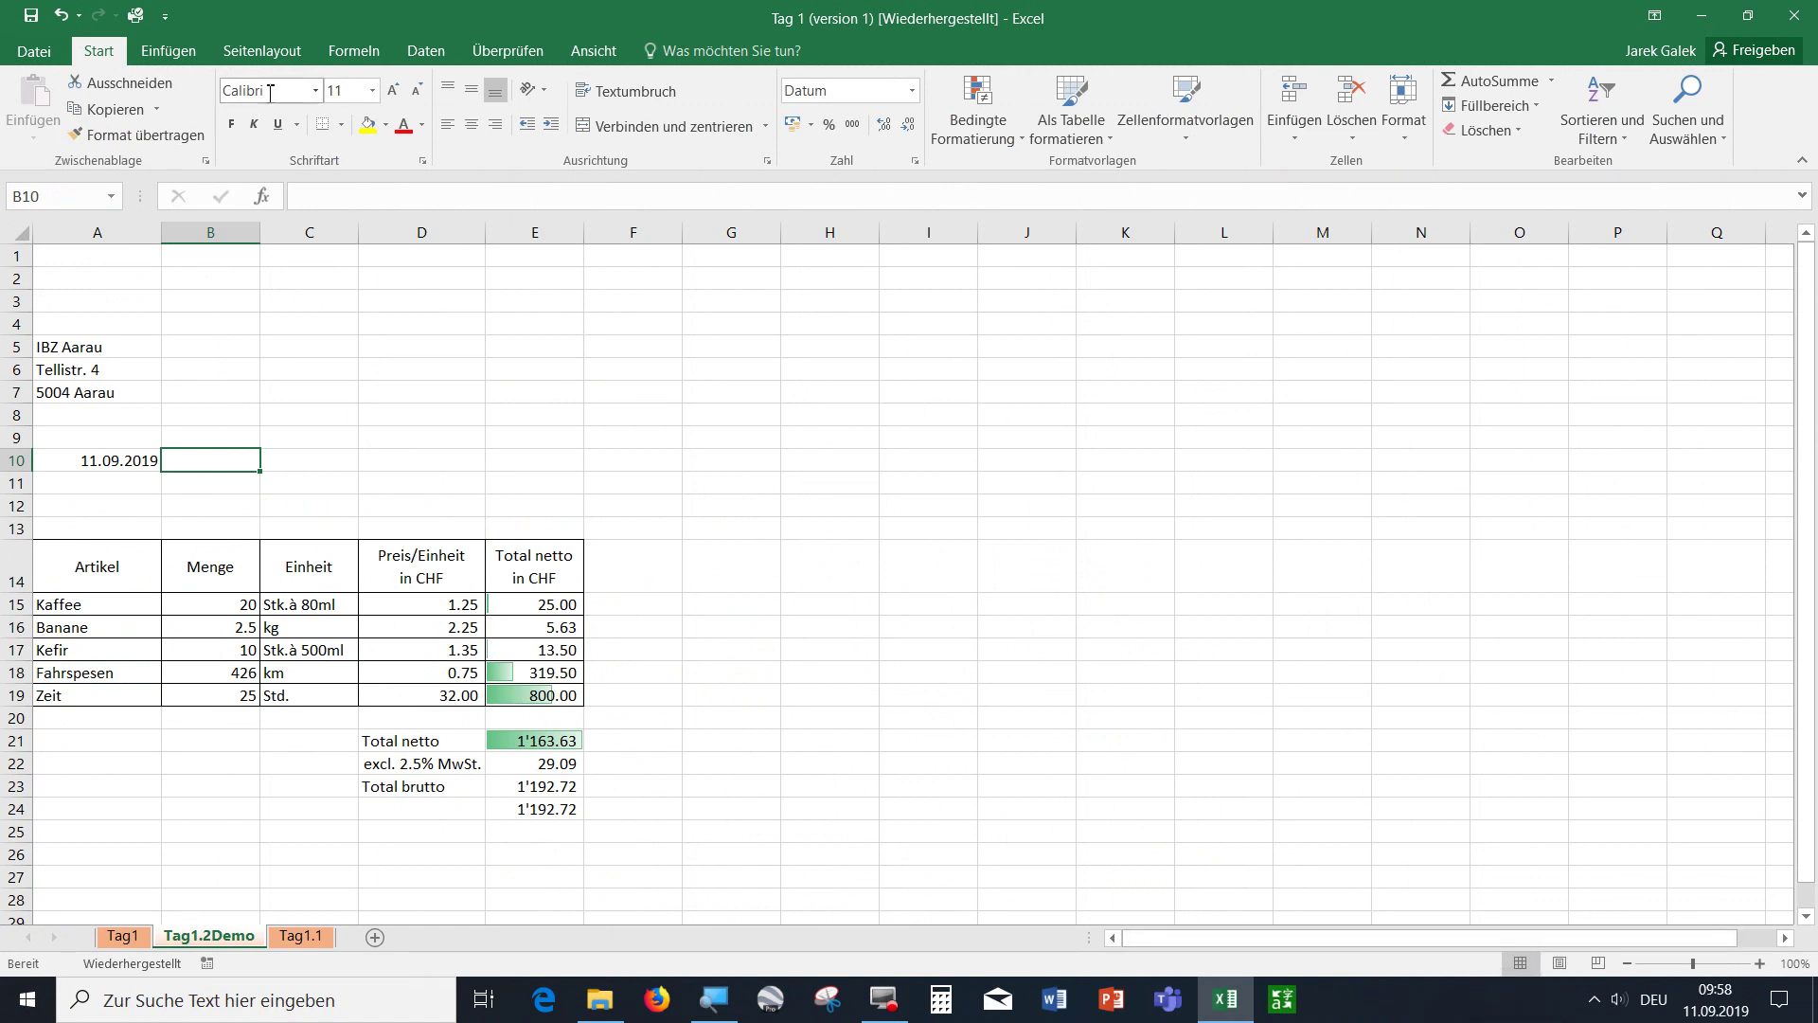
Preview the sheet as printed pages, then return to the normal grid view
click(241, 52)
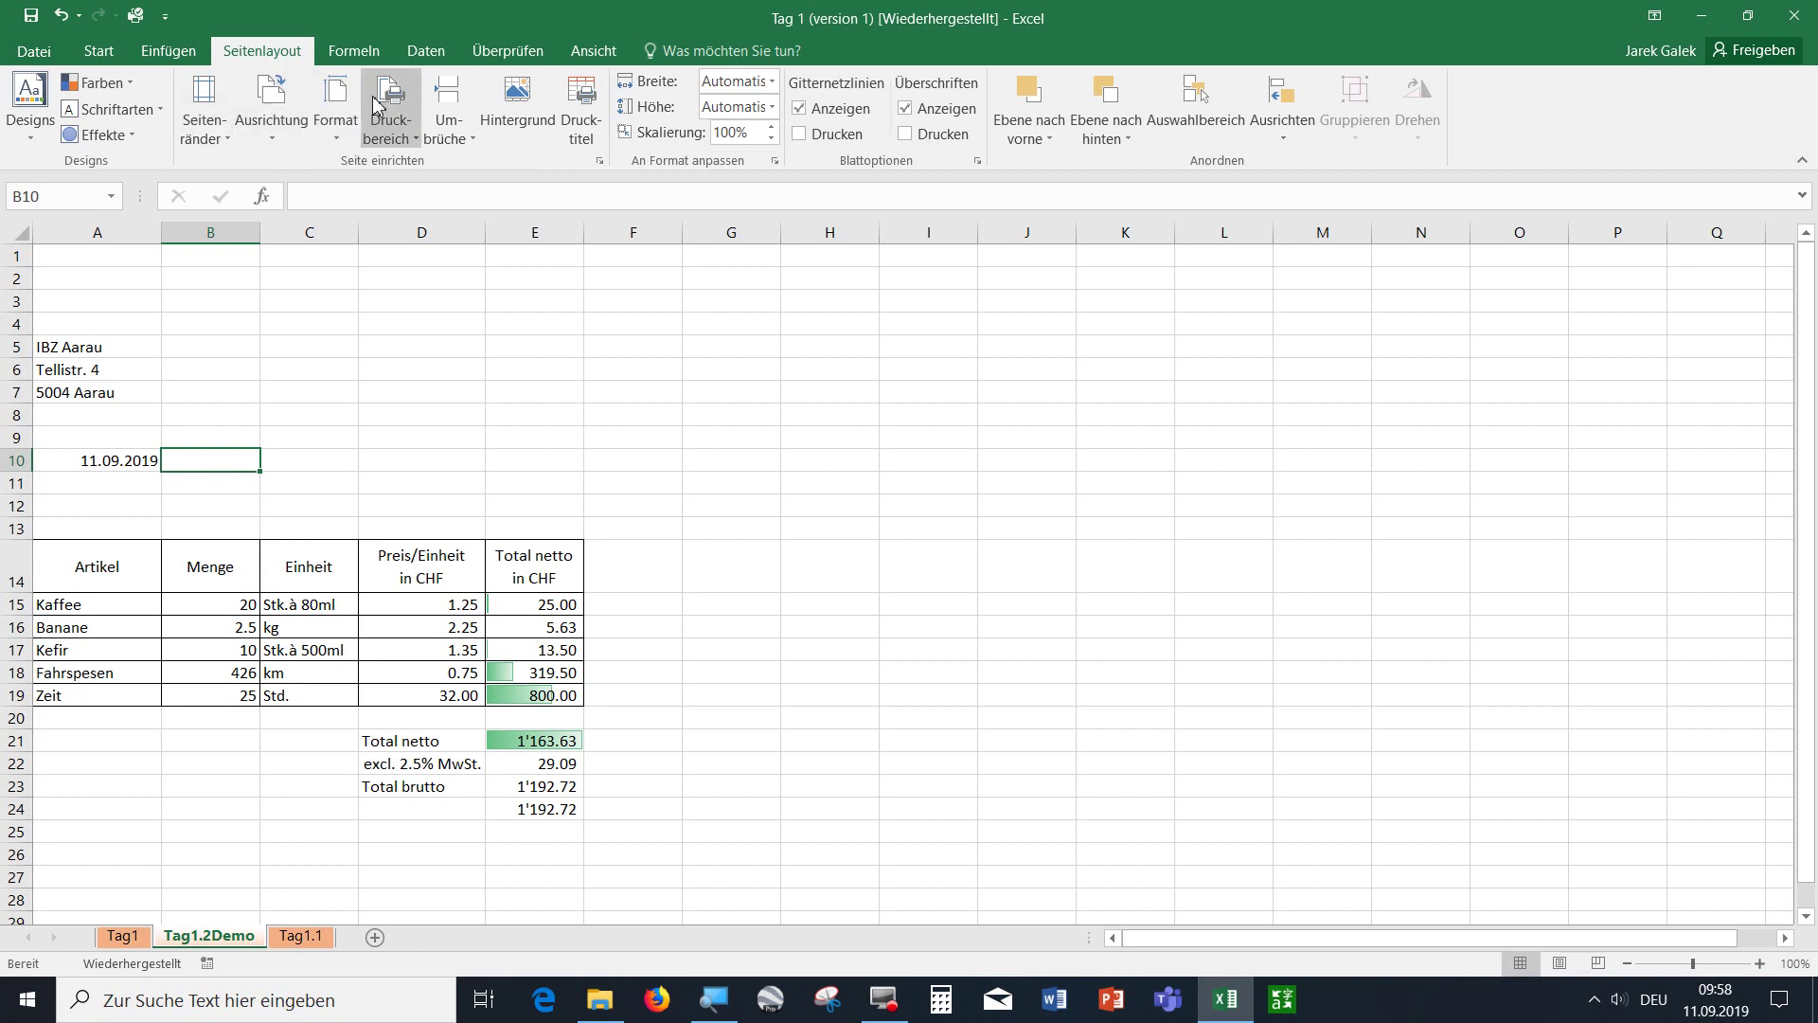
click(1561, 964)
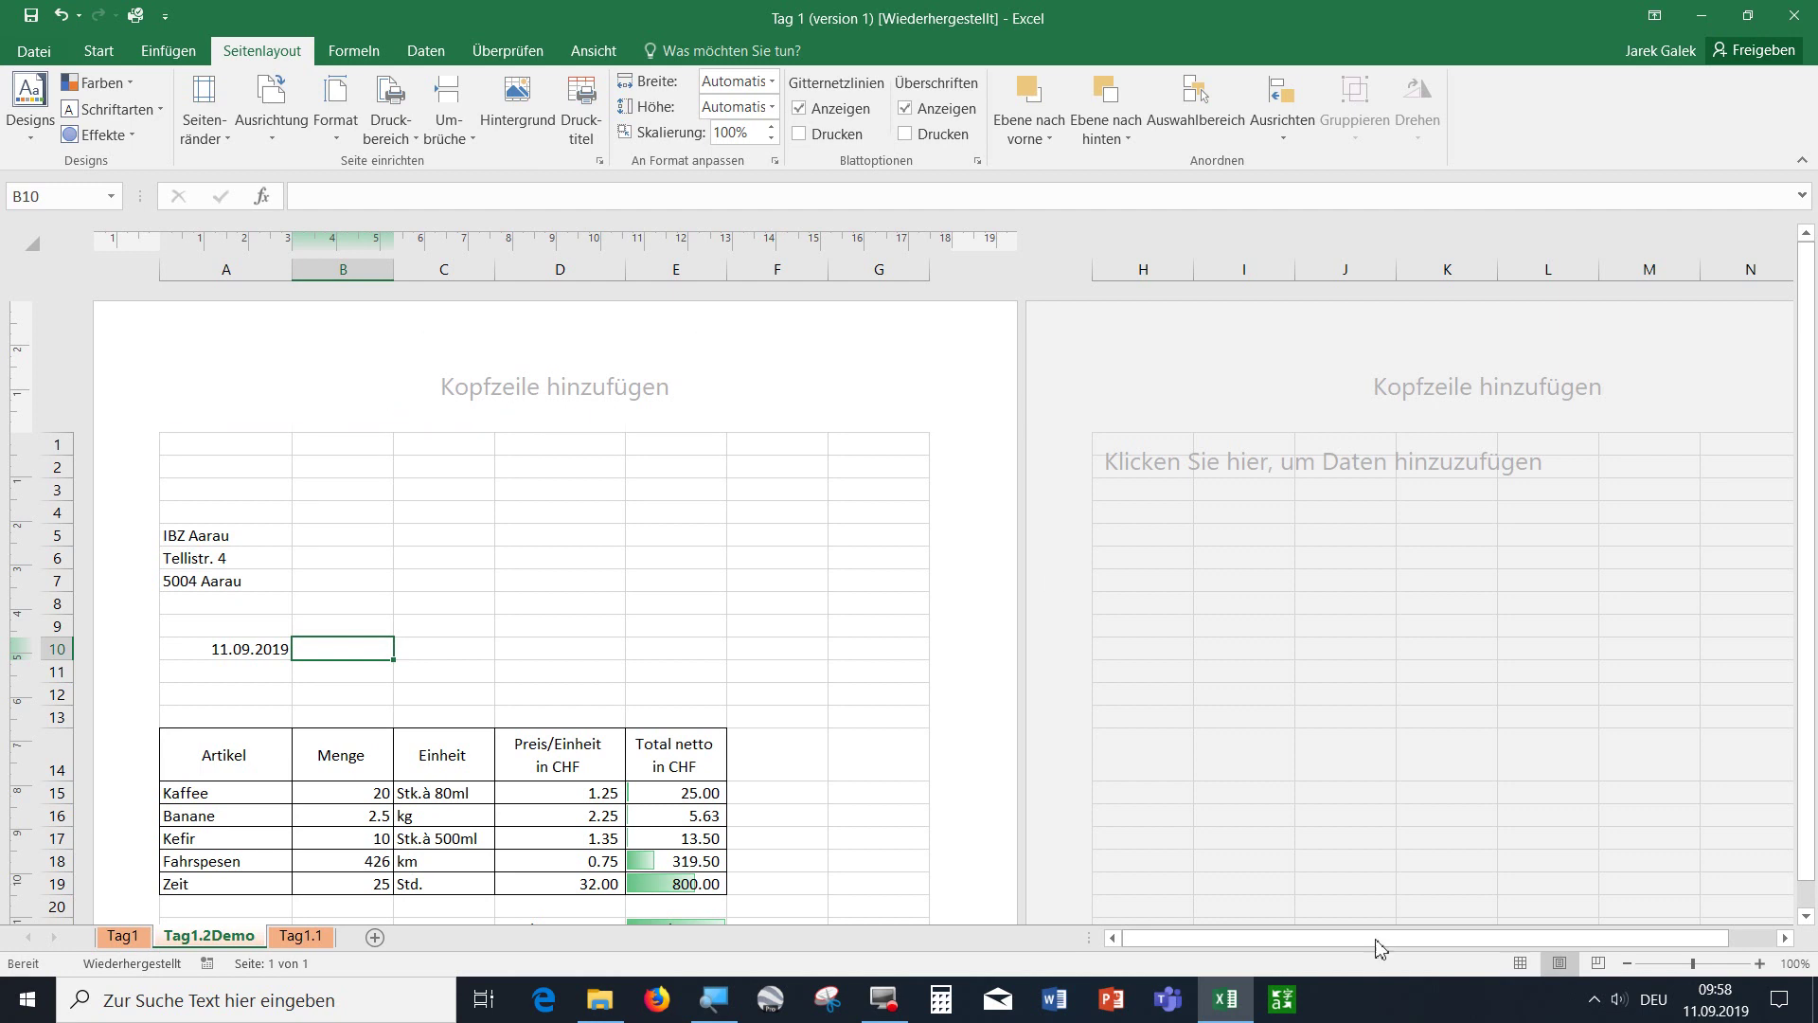
click(1523, 964)
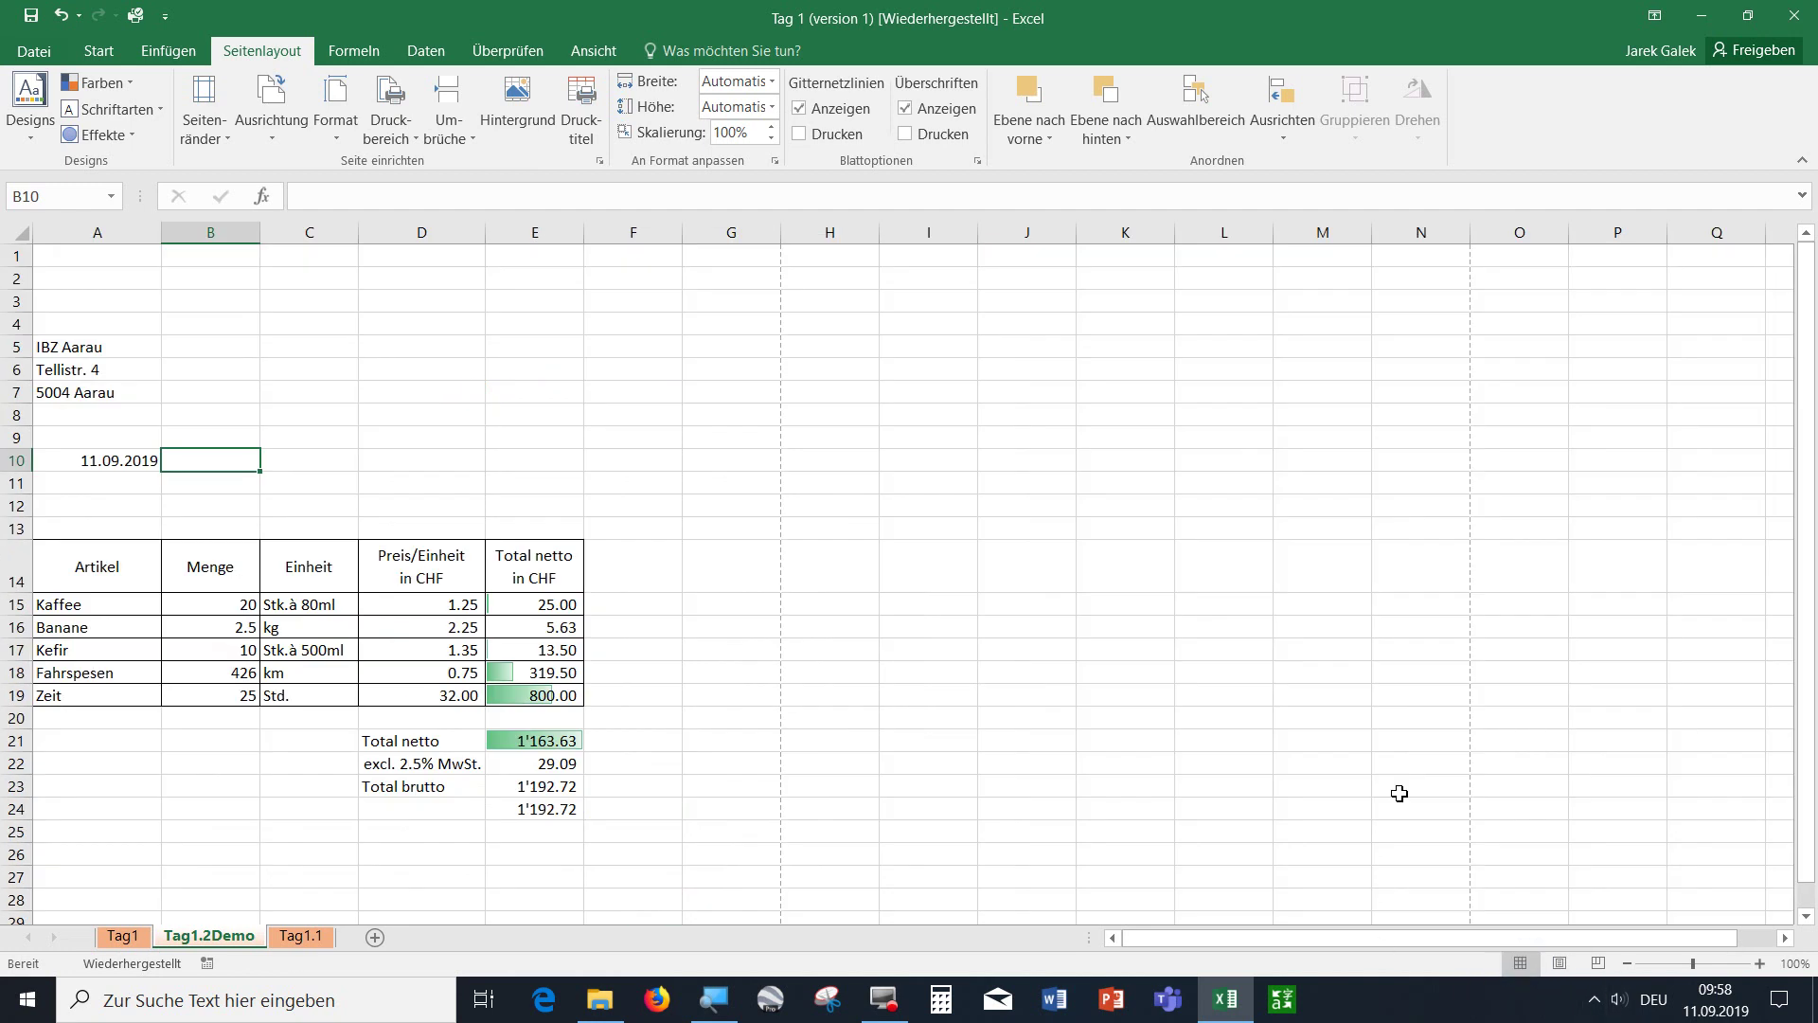
Look at the custom header editor in Seite einrichten, then switch to Page Layout view
click(599, 161)
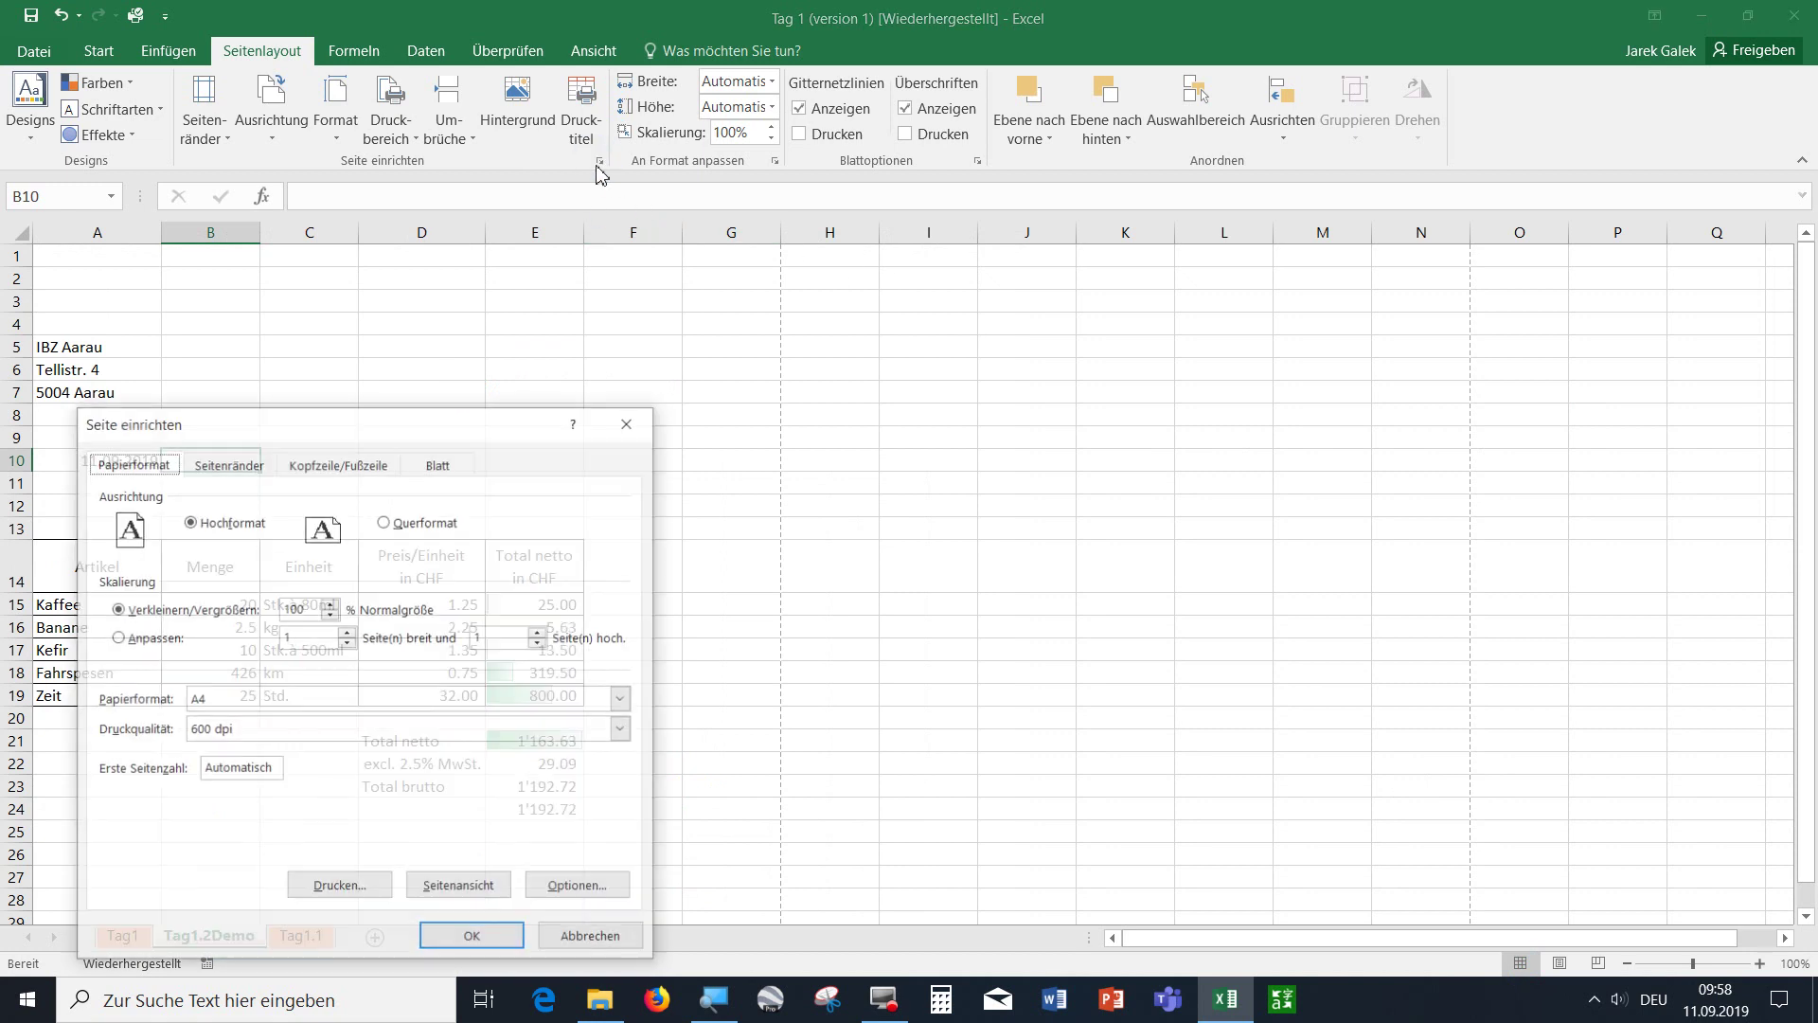
click(355, 461)
click(331, 625)
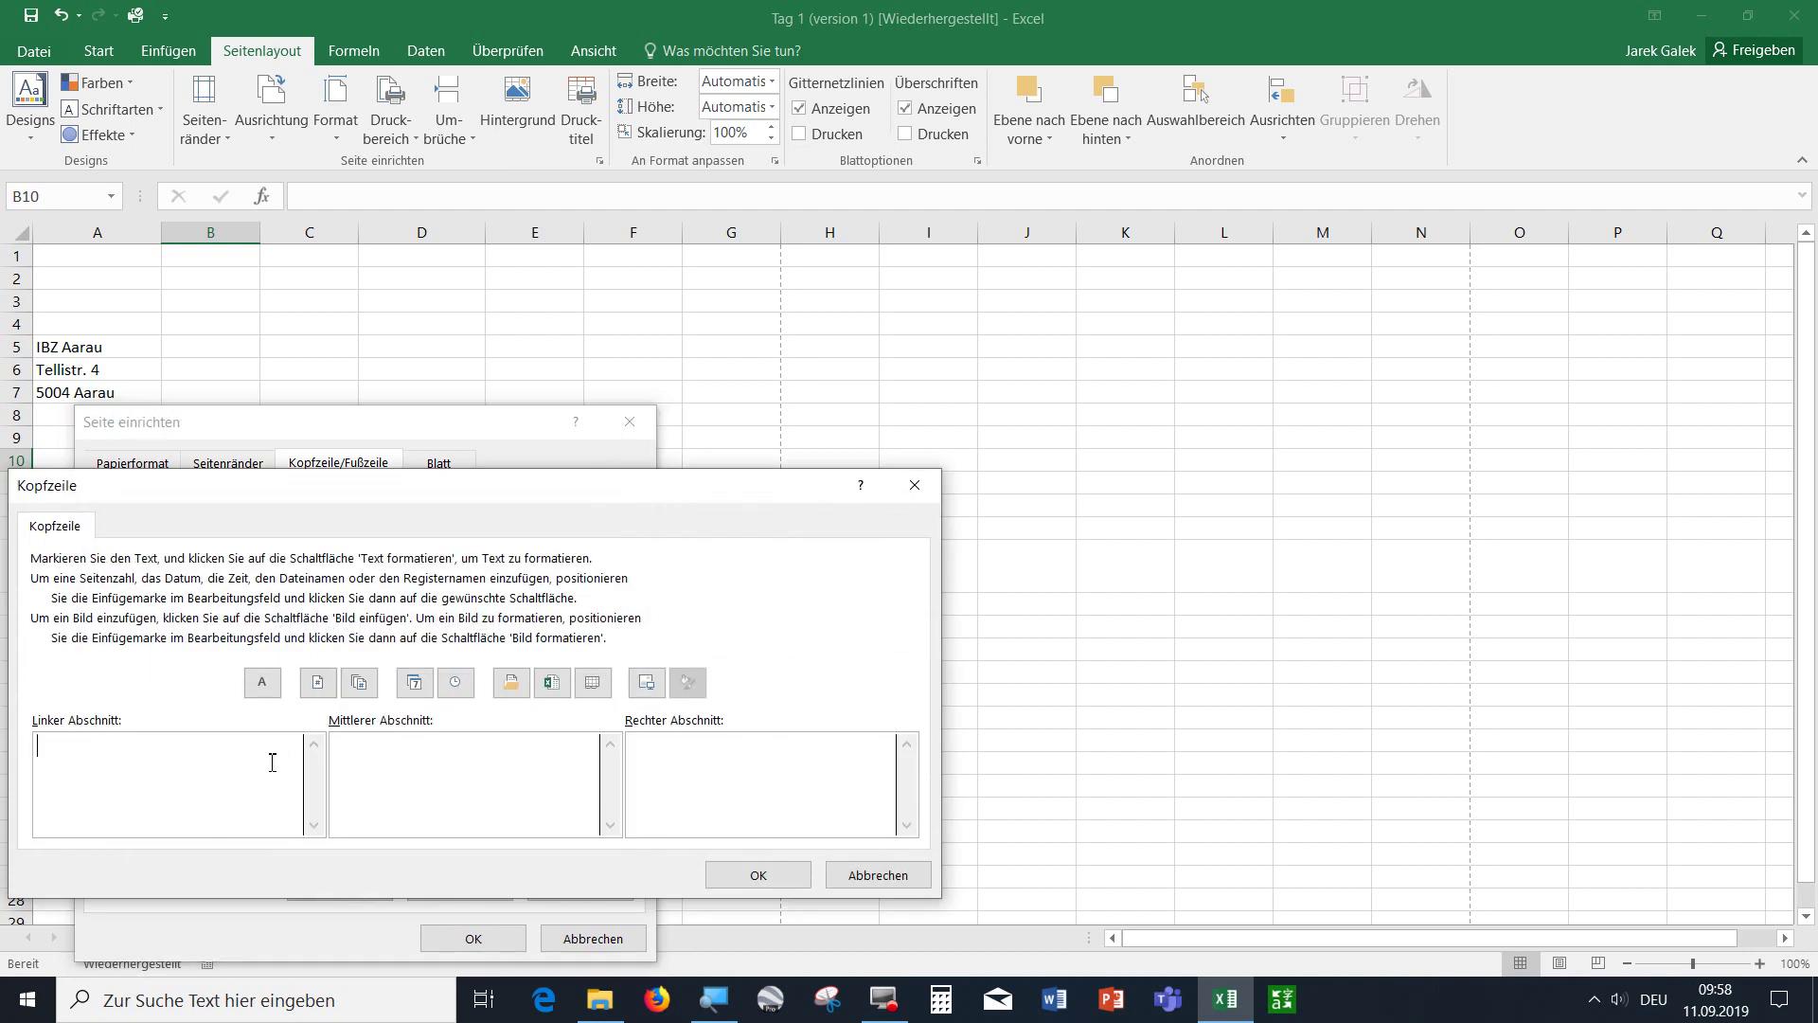
key(Escape)
key(Escape)
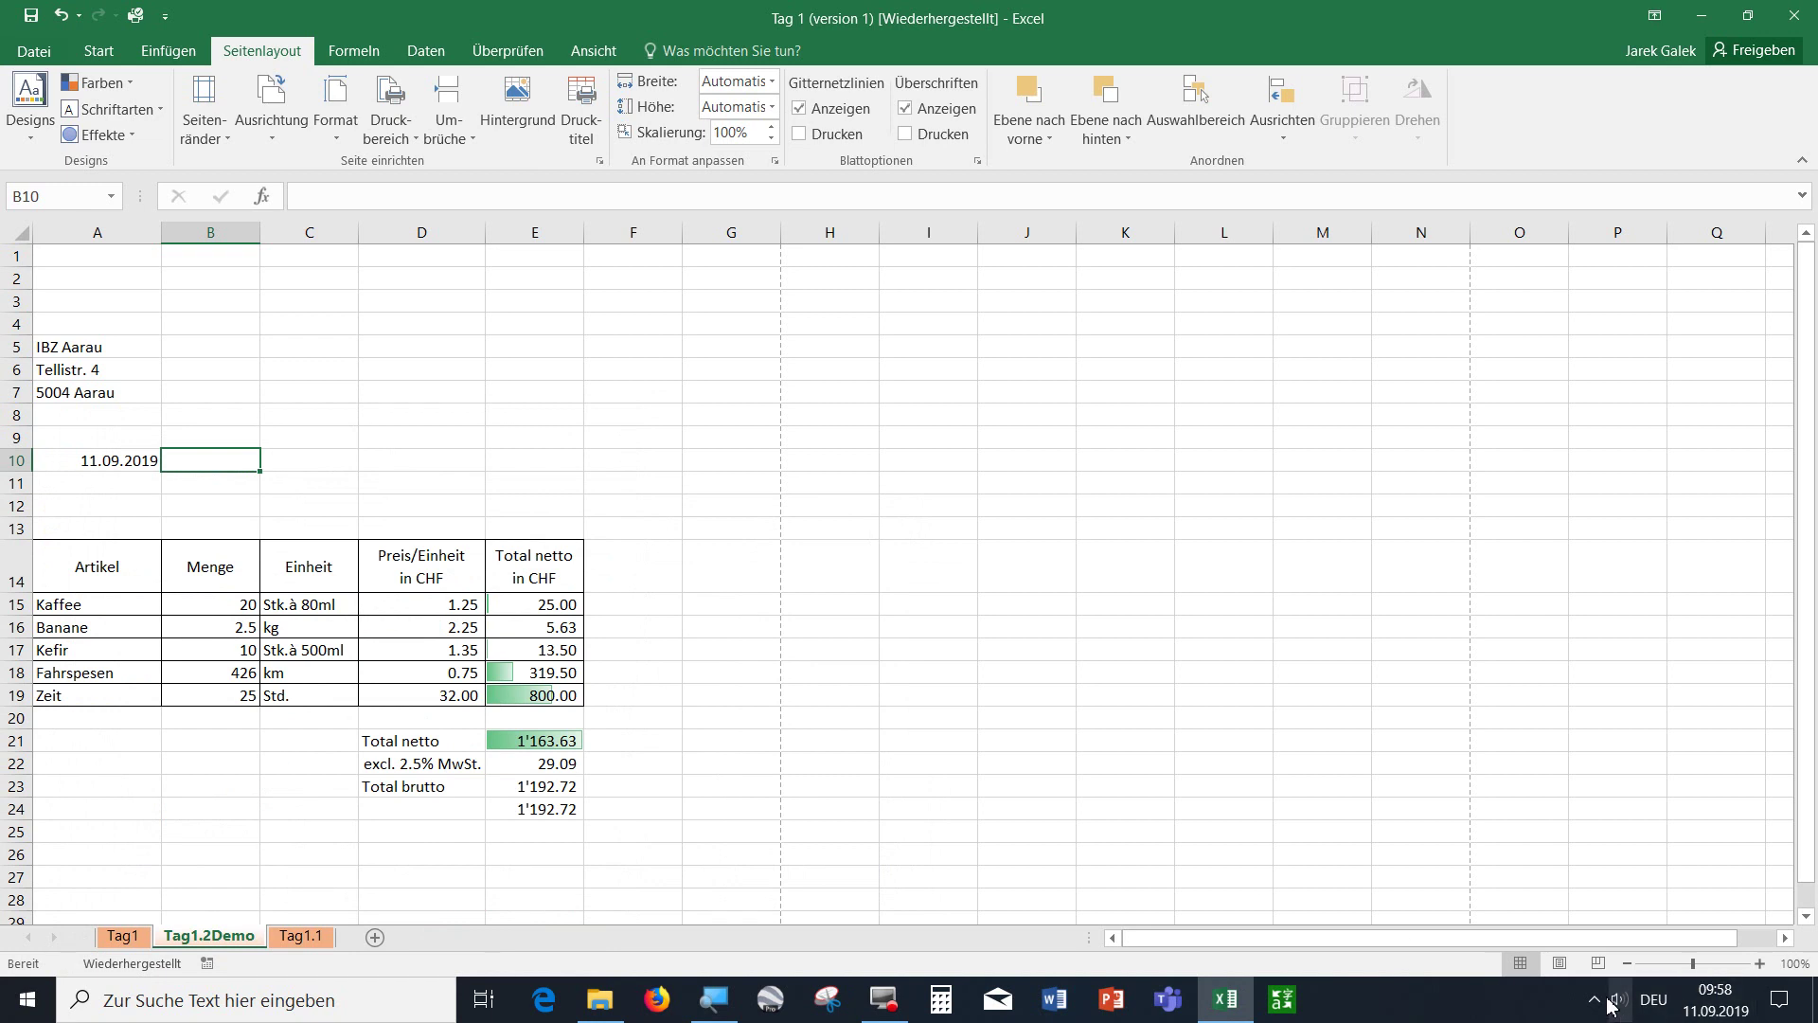
click(1560, 963)
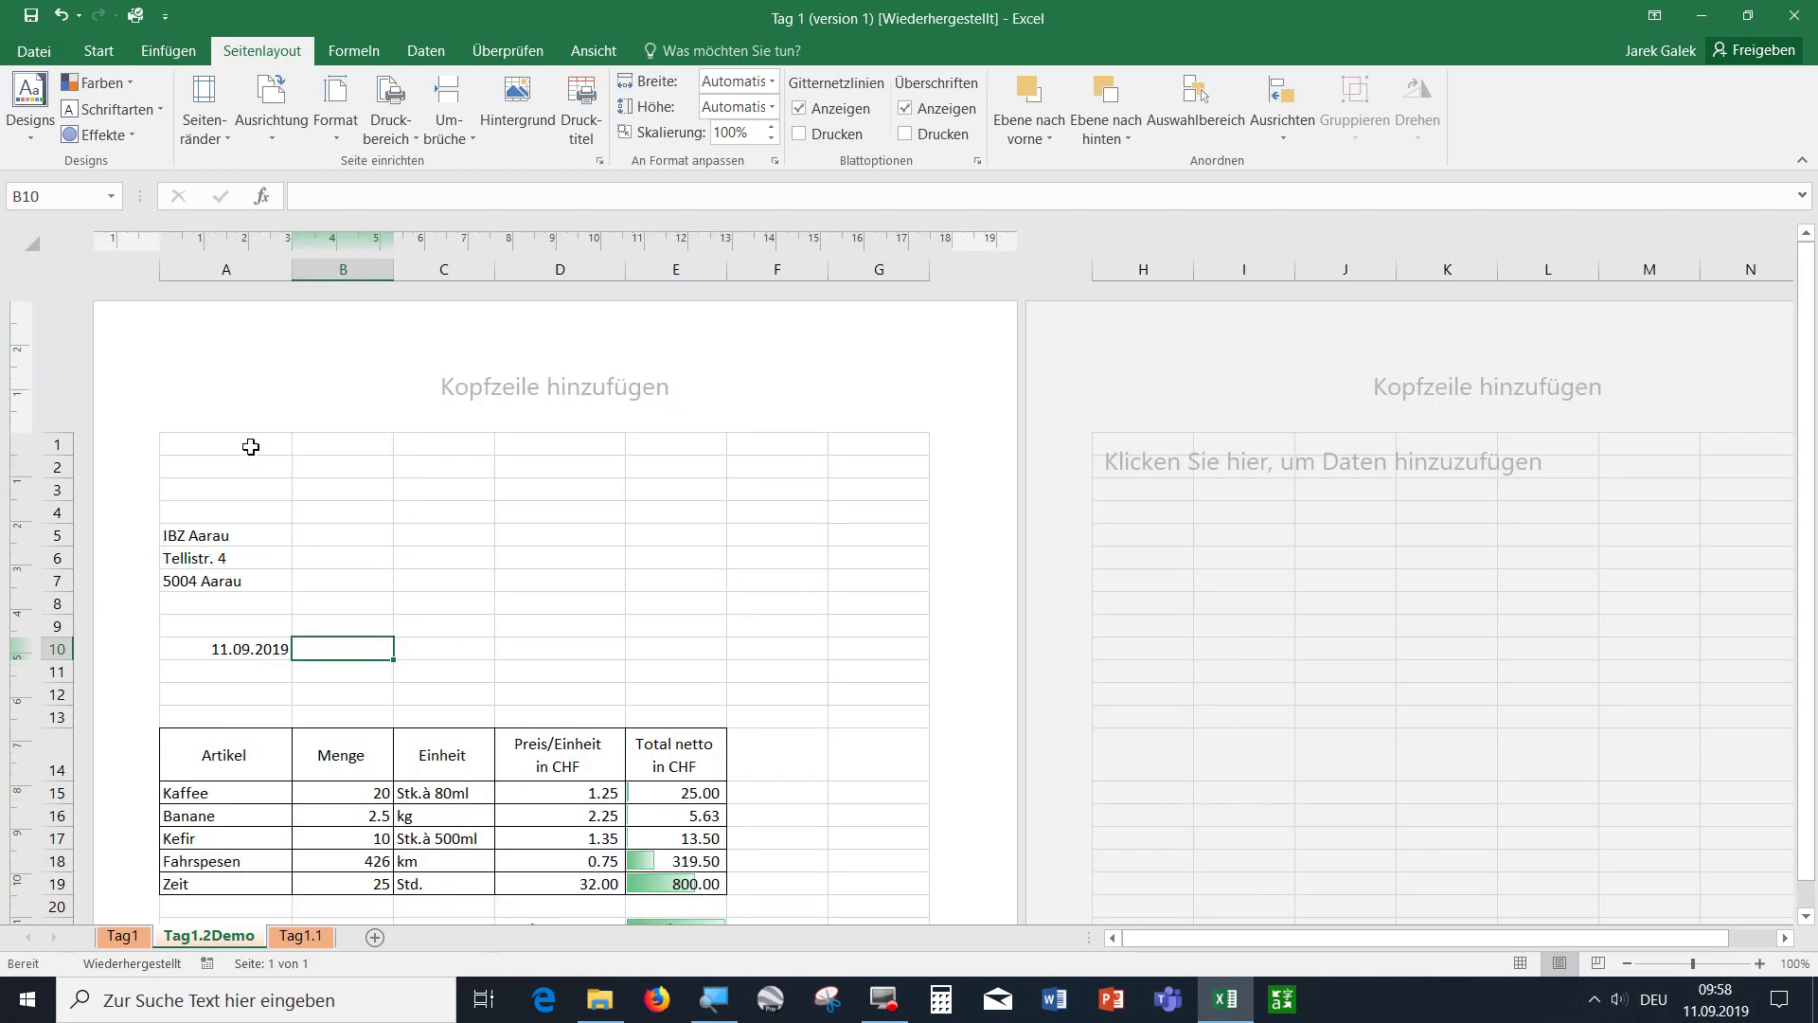
Put the sender's name in the left header section, replacing the inserted file name
click(237, 382)
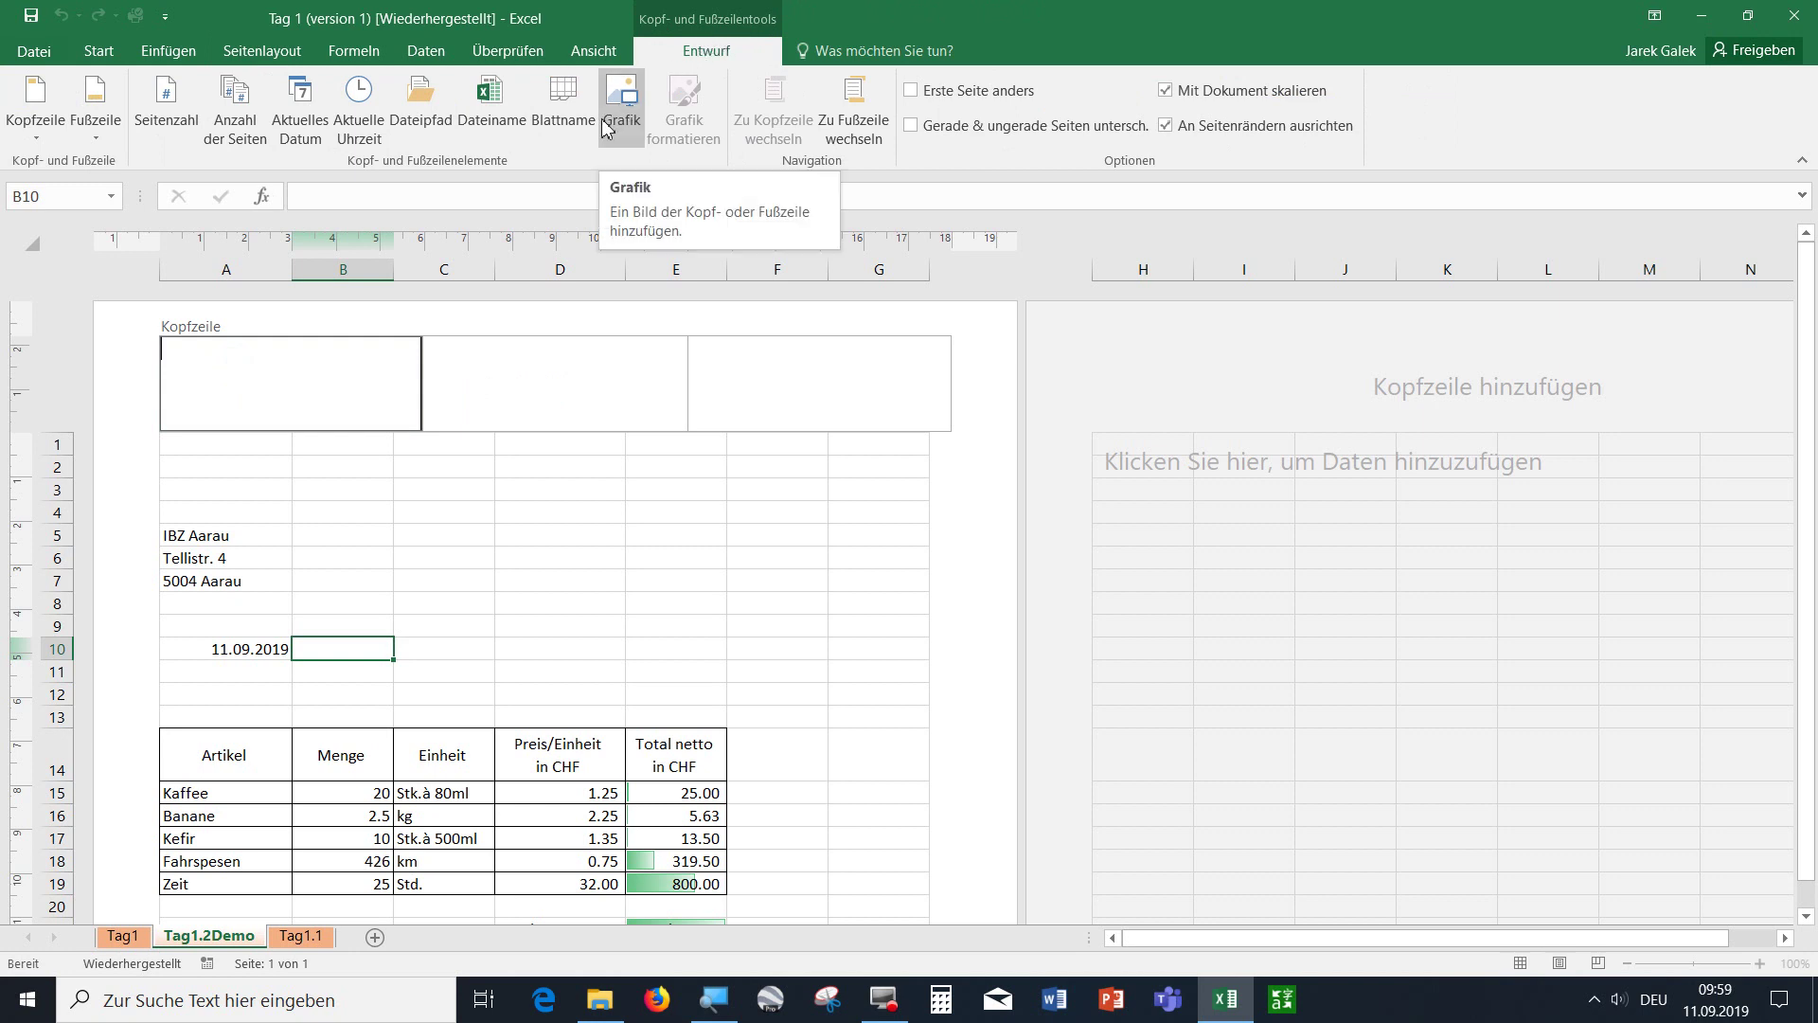
click(490, 100)
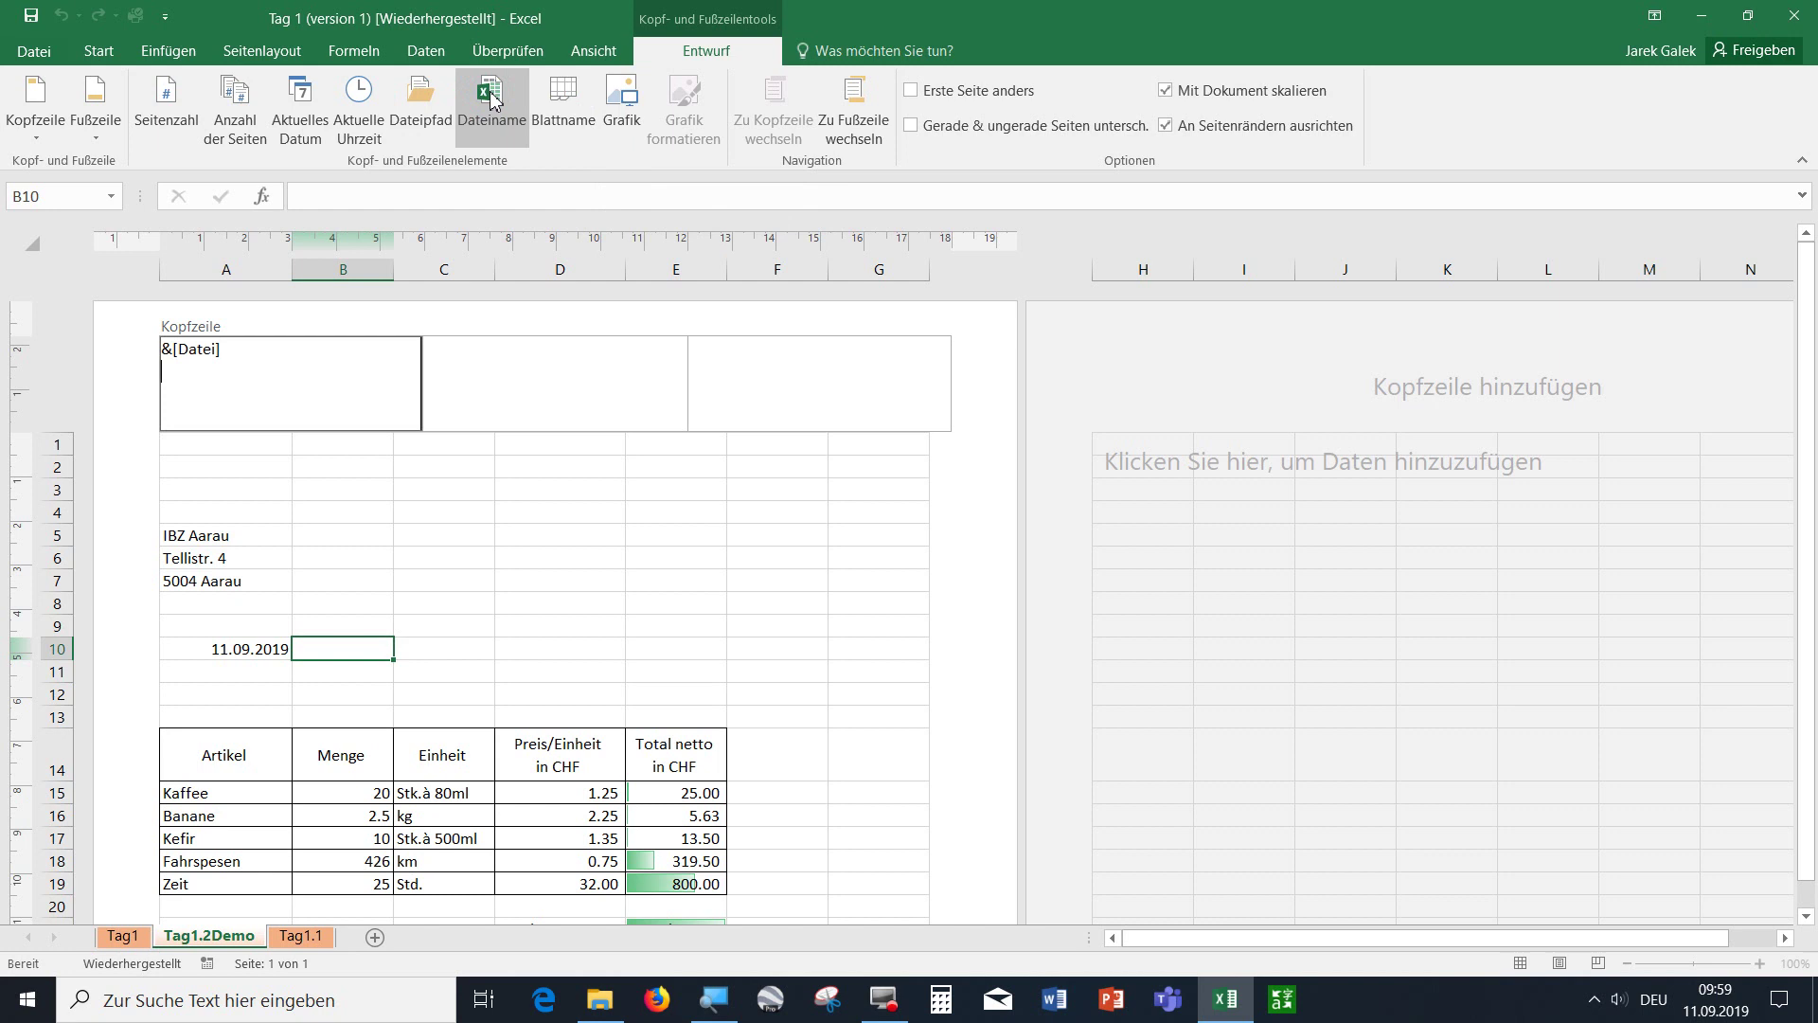
key(Return)
drag(328, 359, 153, 343)
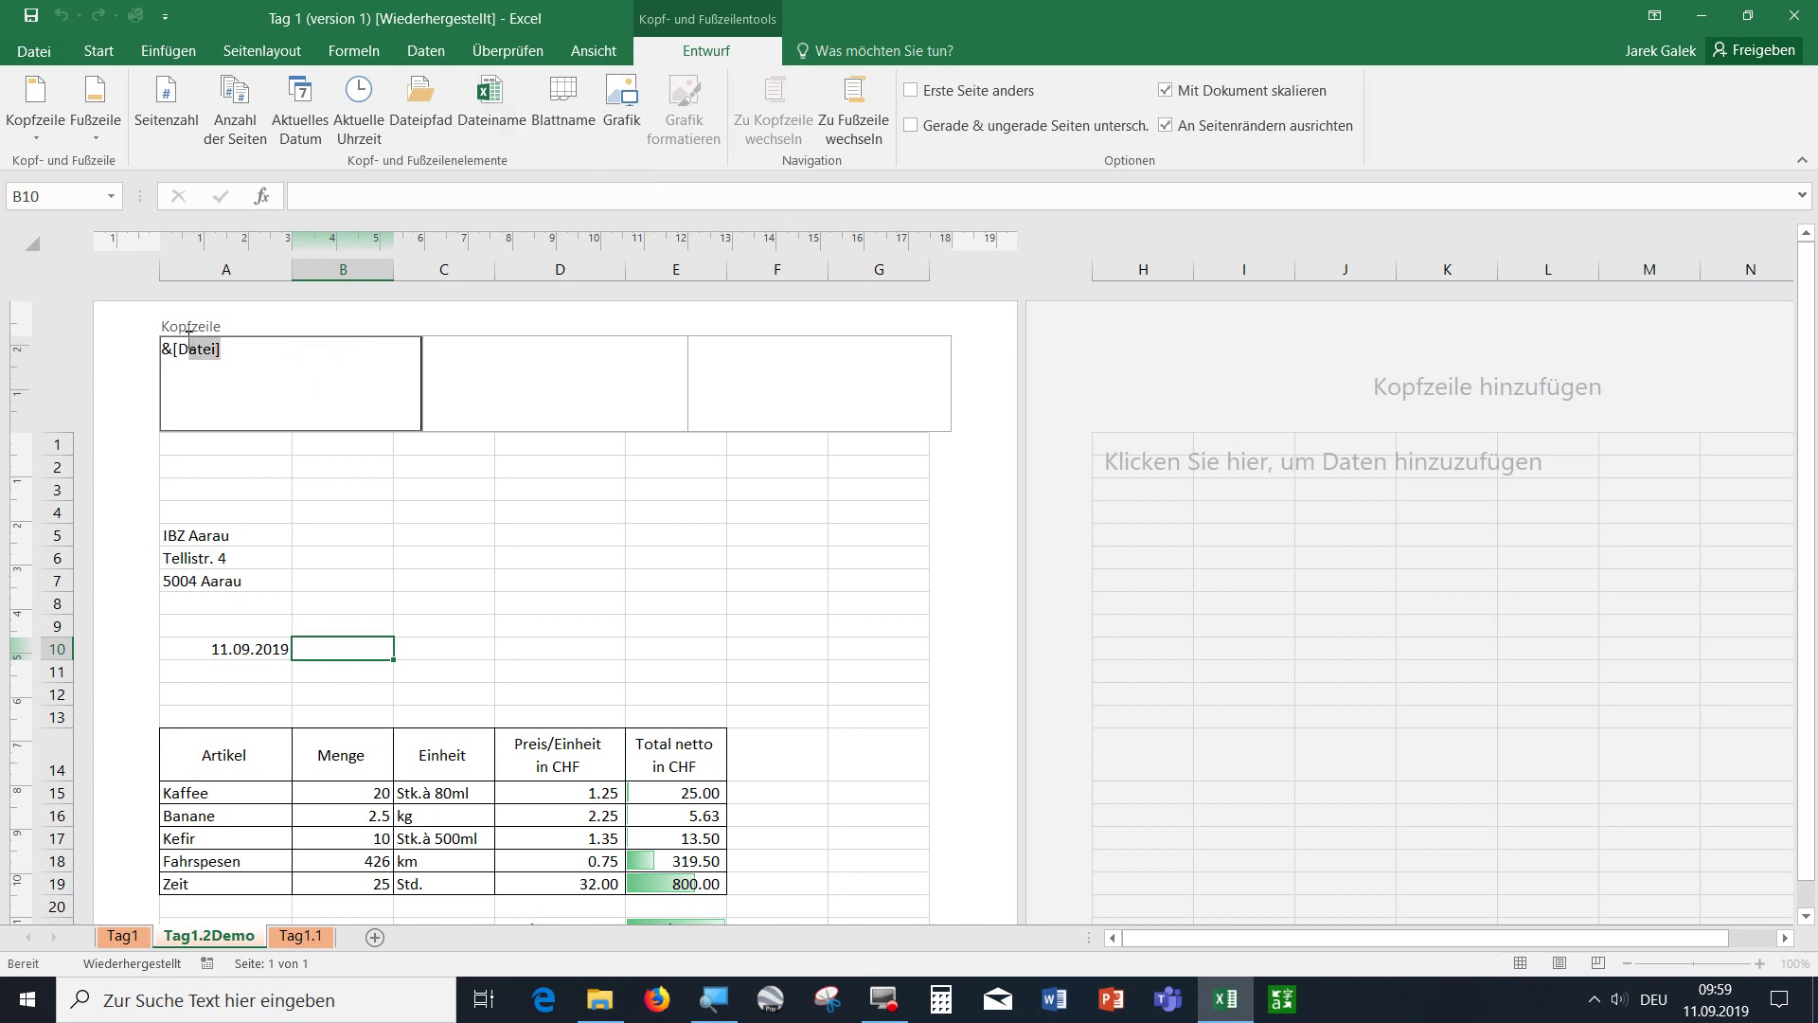
text(Da)
Enter the street address in the centre header section and the town in the right section
key(Tab)
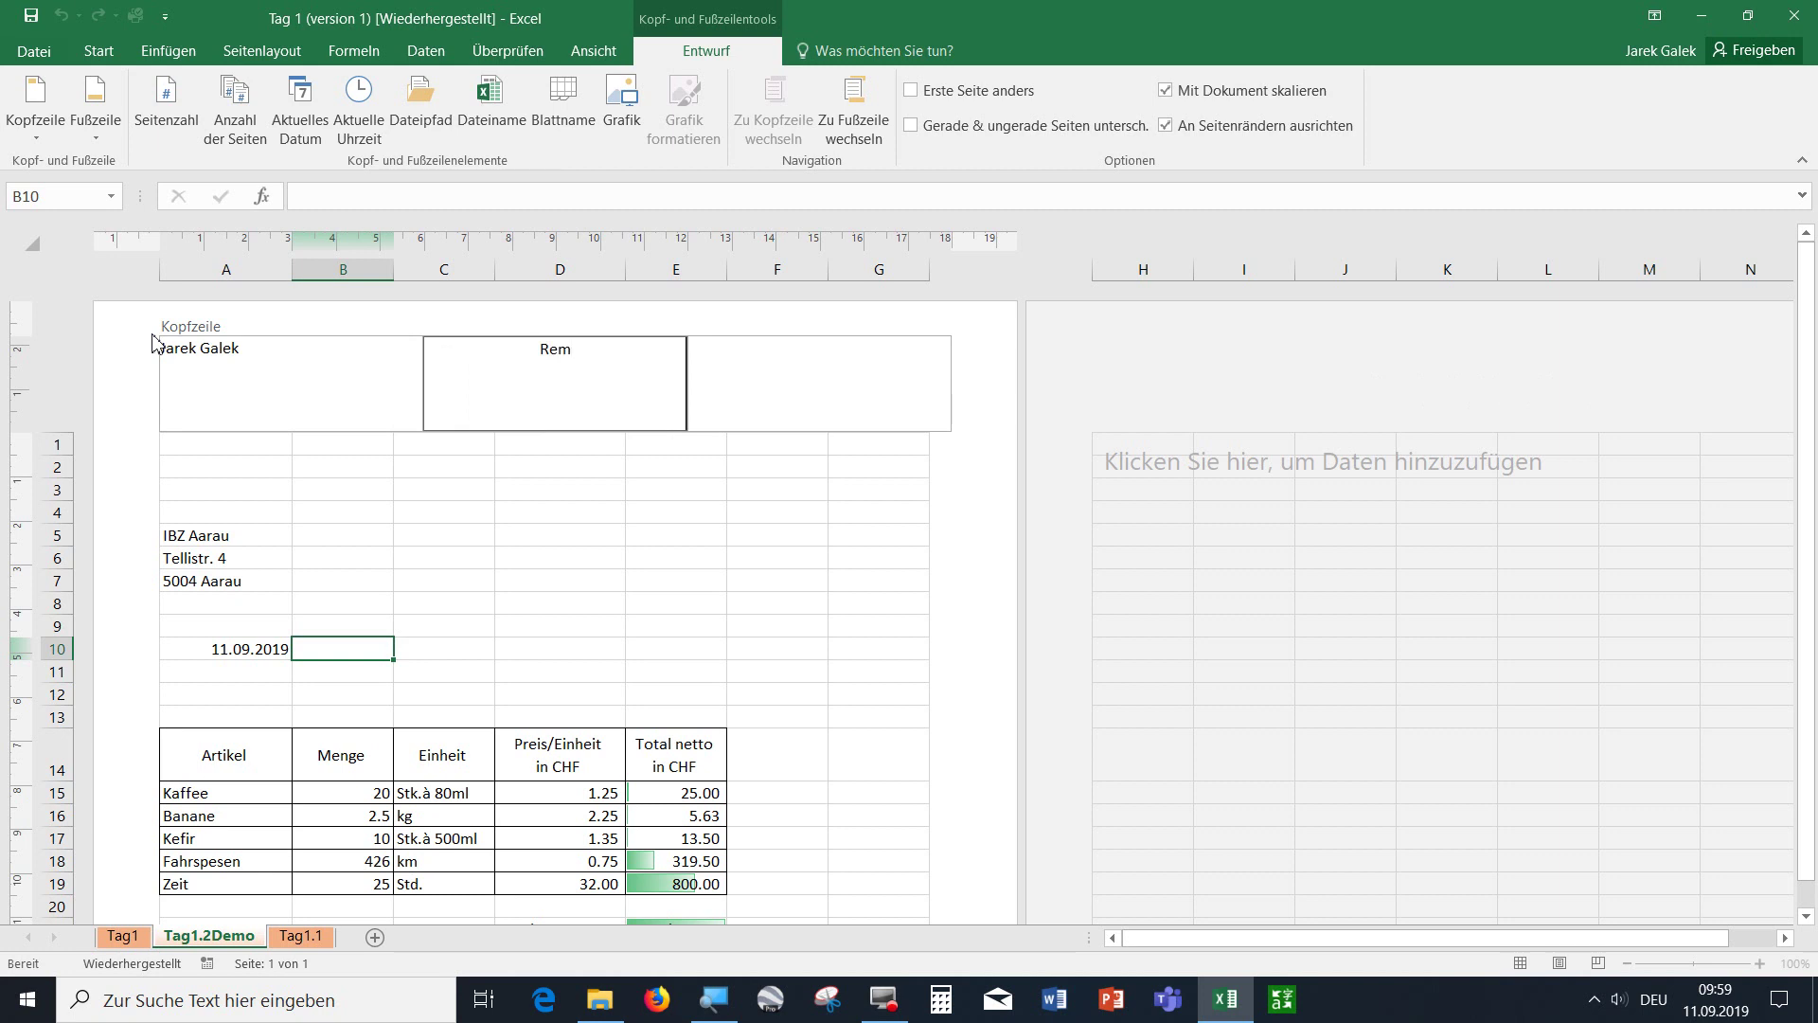
key(Tab)
text(5200)
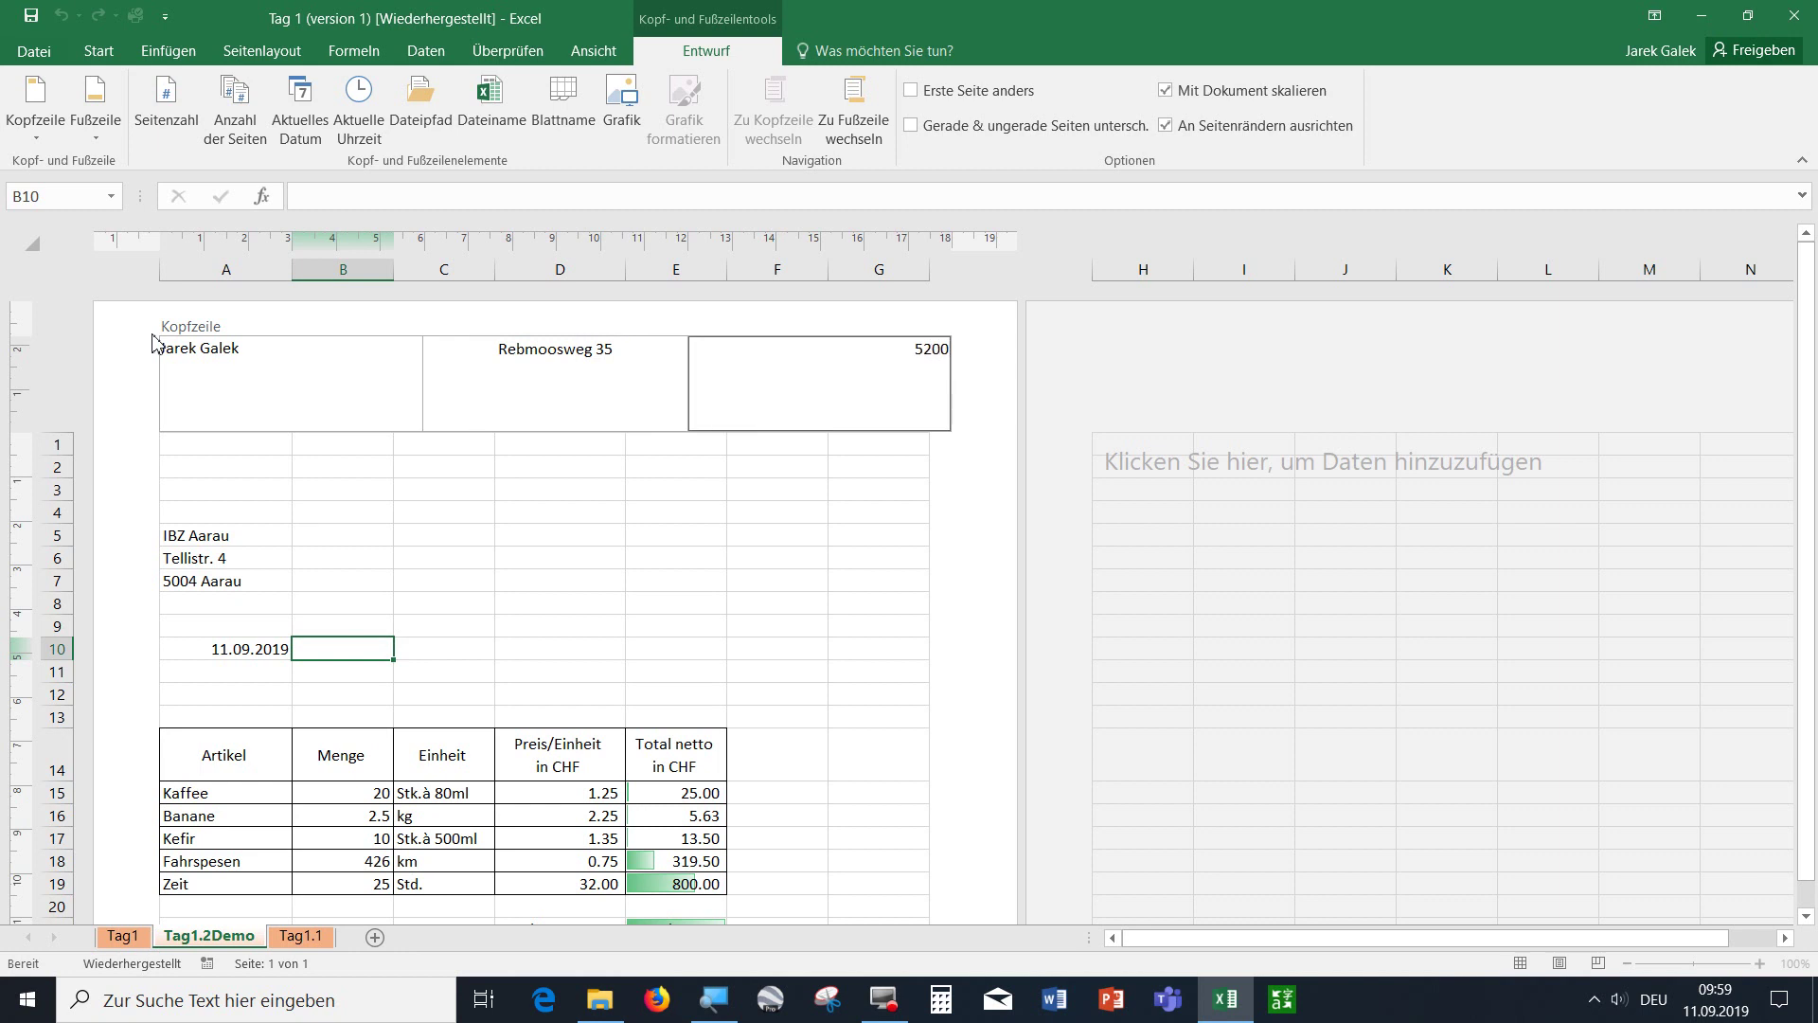
text(Brugg)
Reopen the header, select the postcode in the right section, then close header editing
click(630, 697)
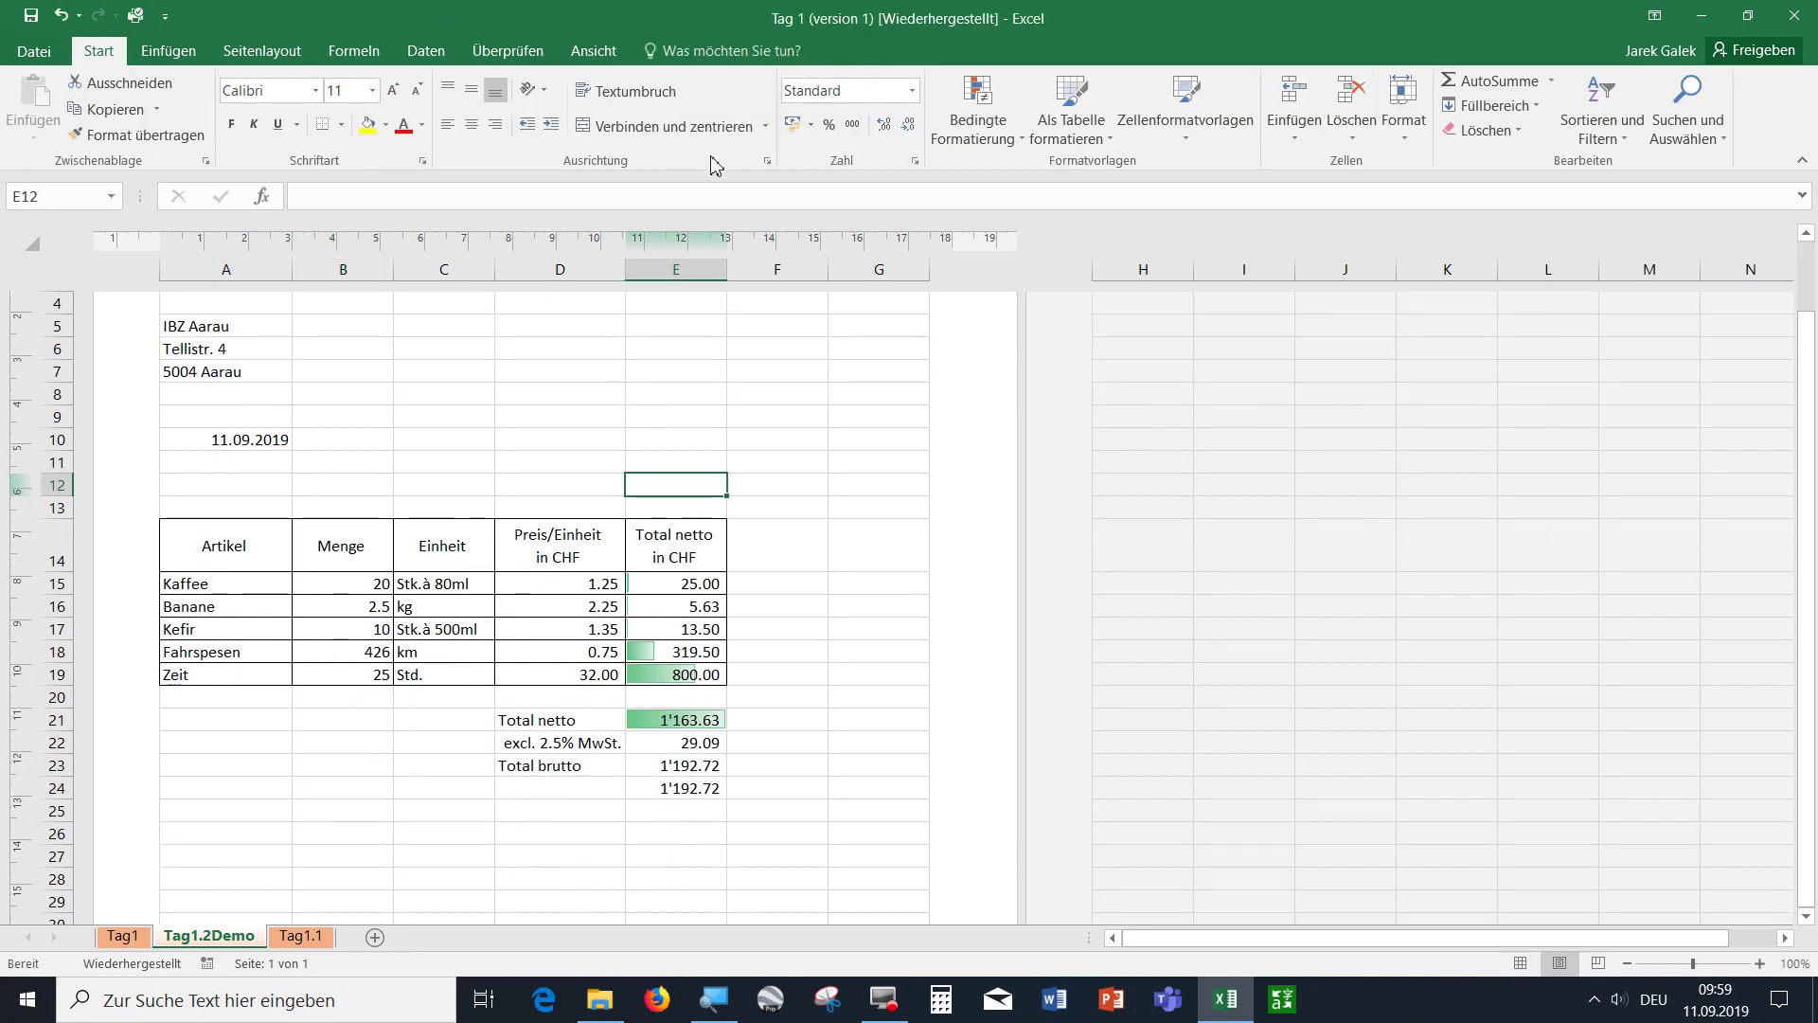
click(836, 374)
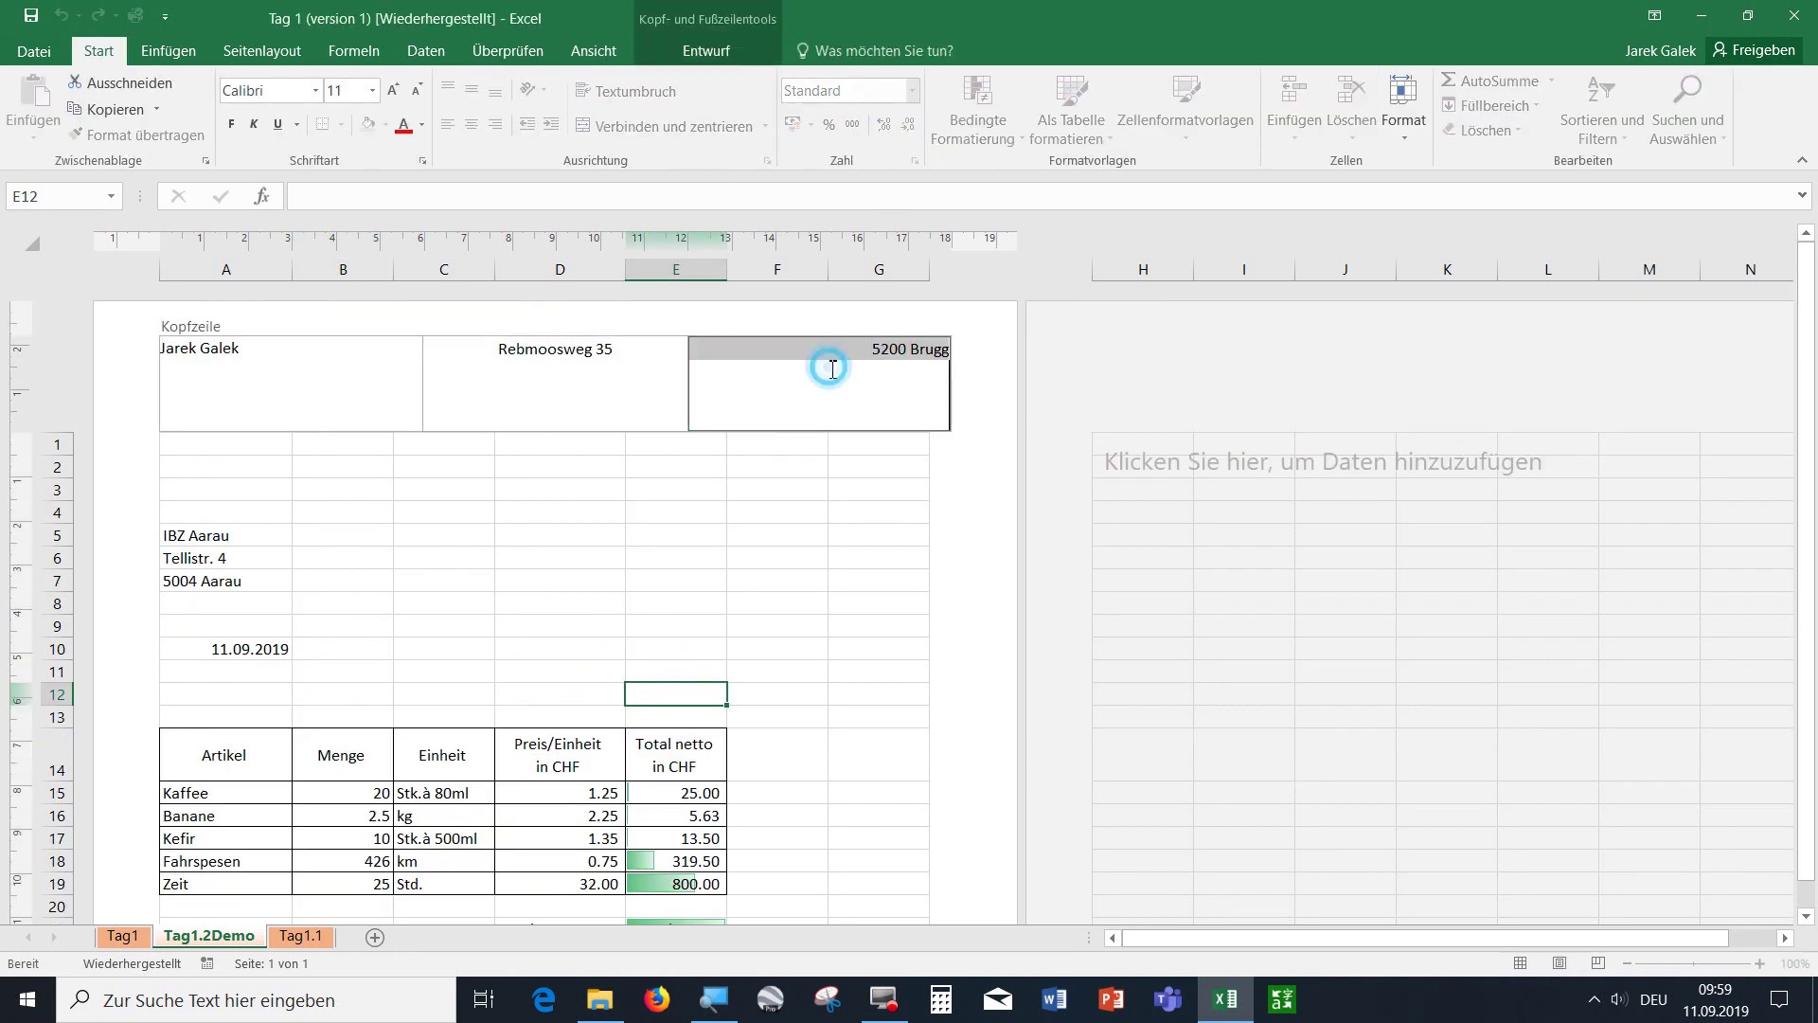
click(893, 360)
double_click(890, 358)
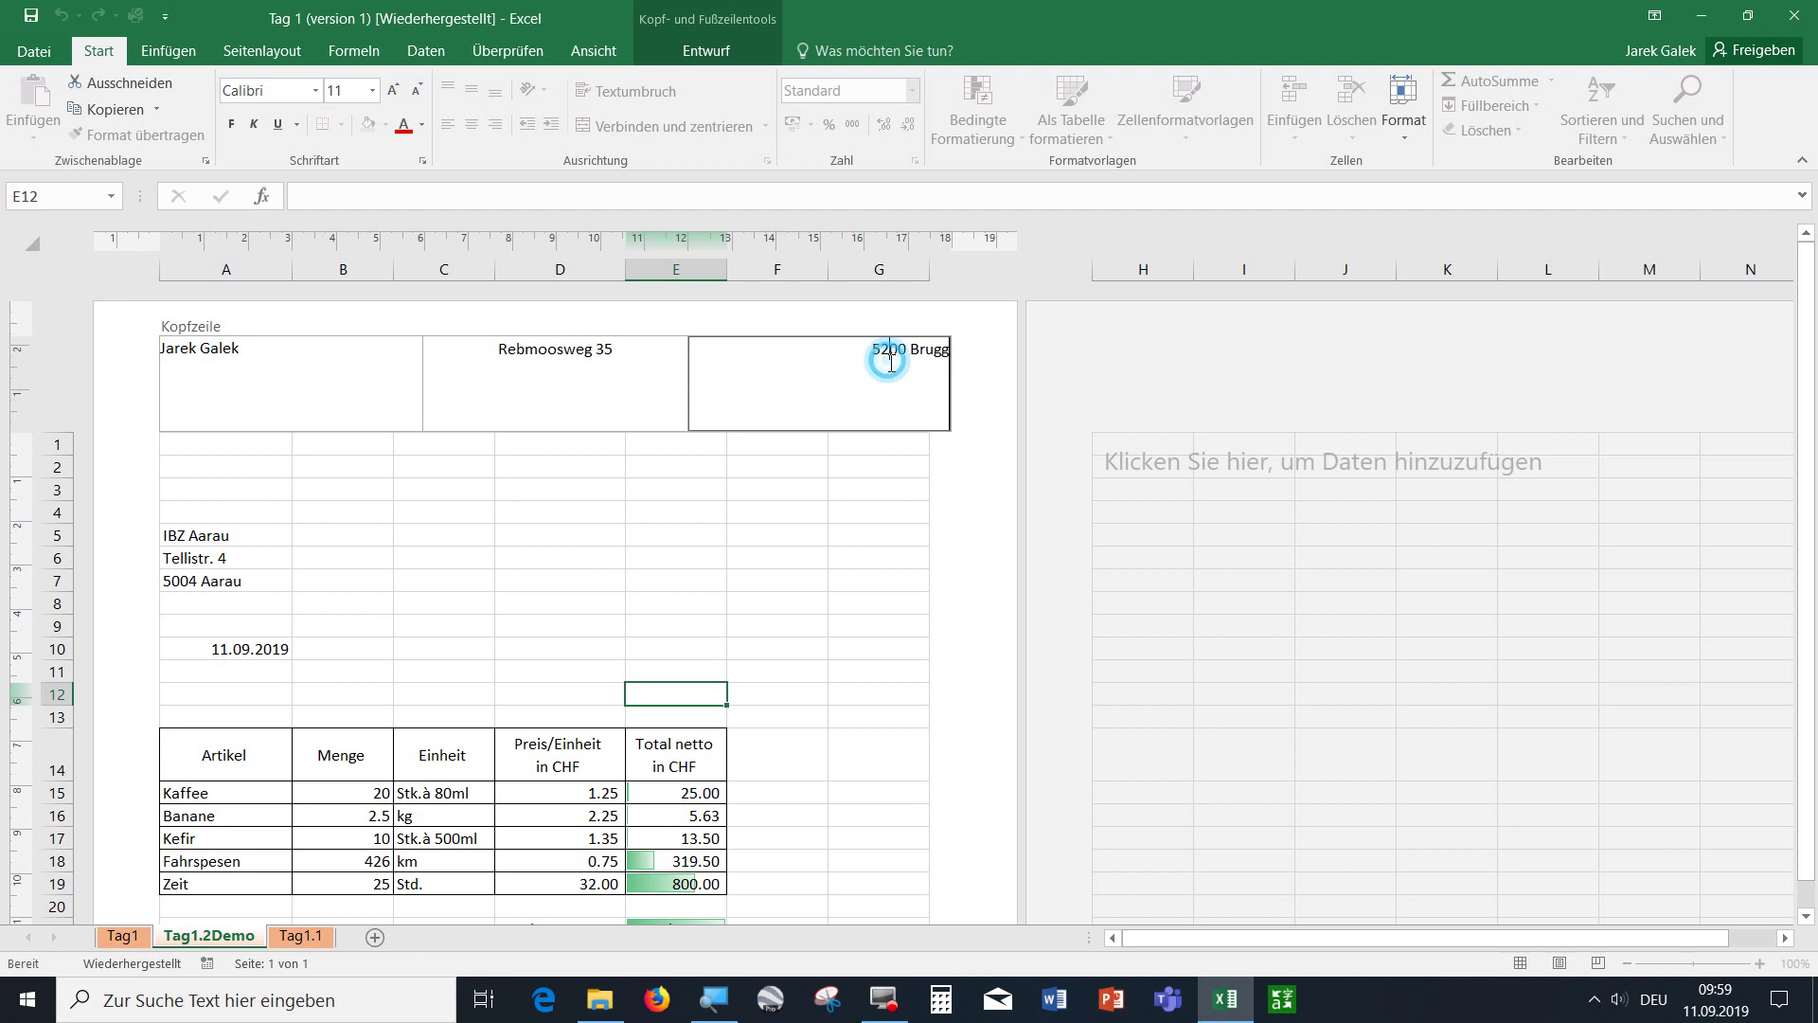
click(737, 50)
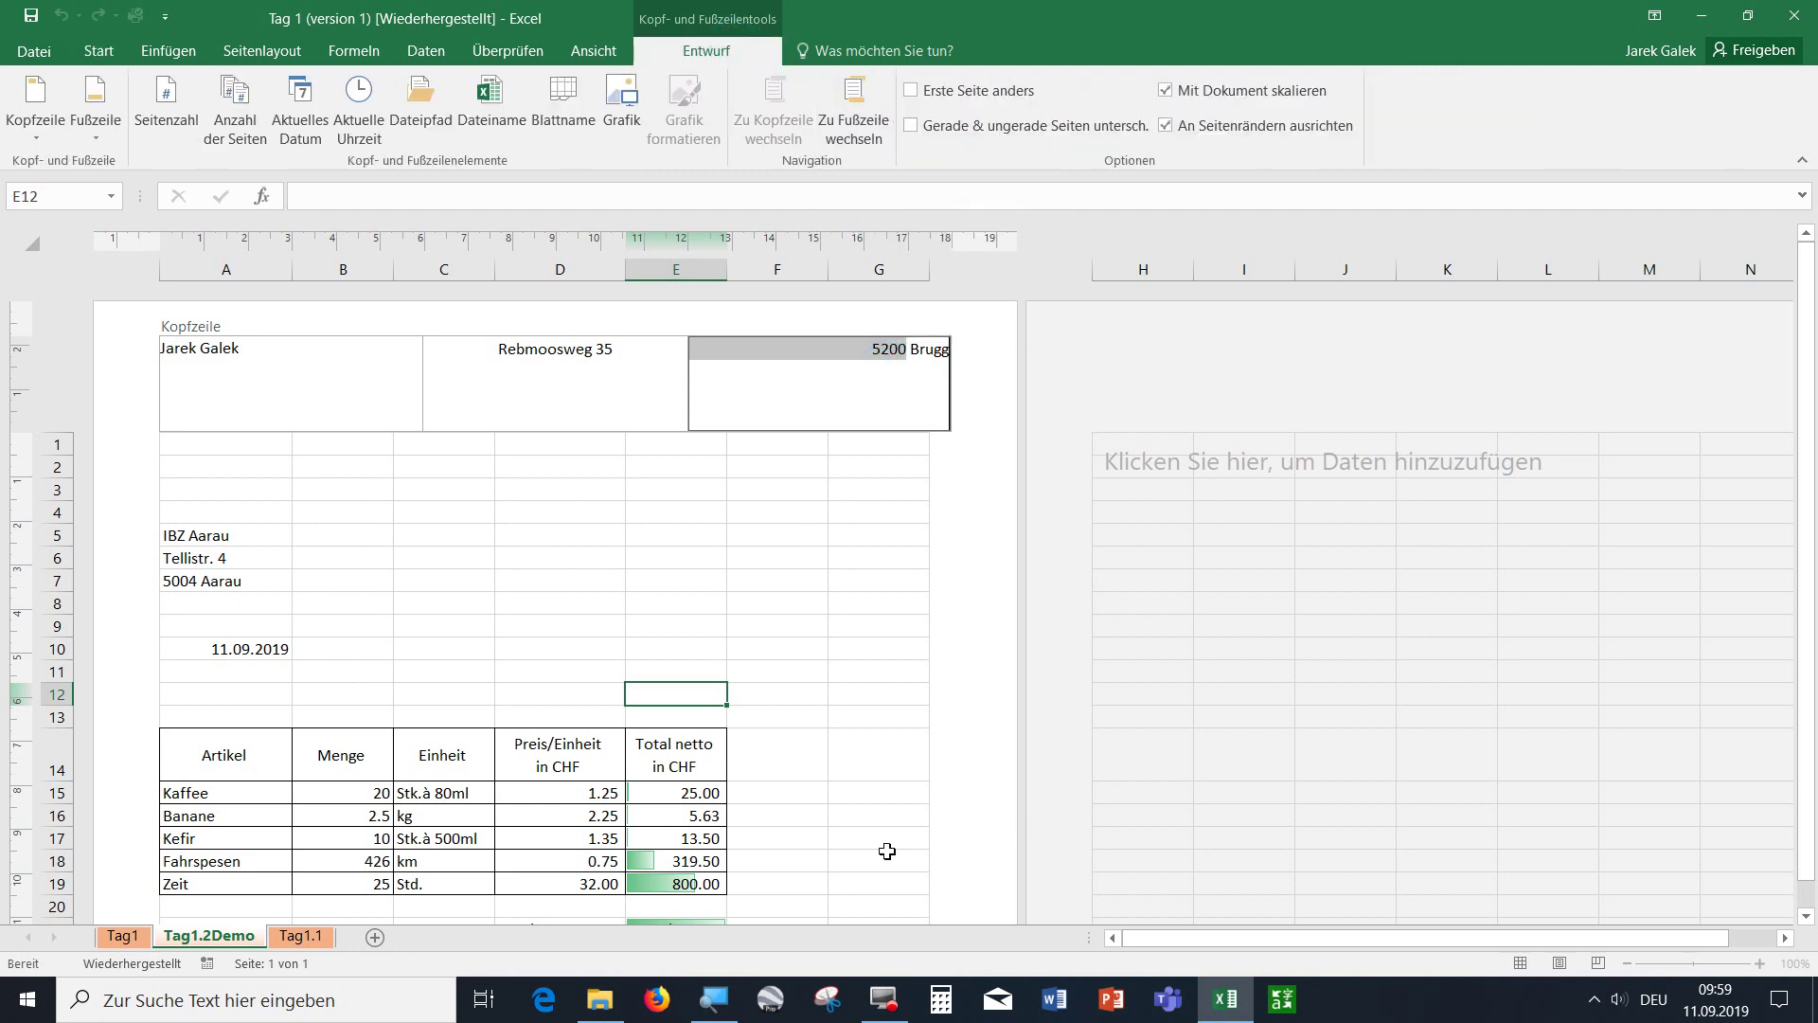
click(850, 793)
Insert the file name (Dateiname) into the left footer section
scroll(851, 794, down, 3)
scroll(851, 793, down, 5)
scroll(850, 793, down, 2)
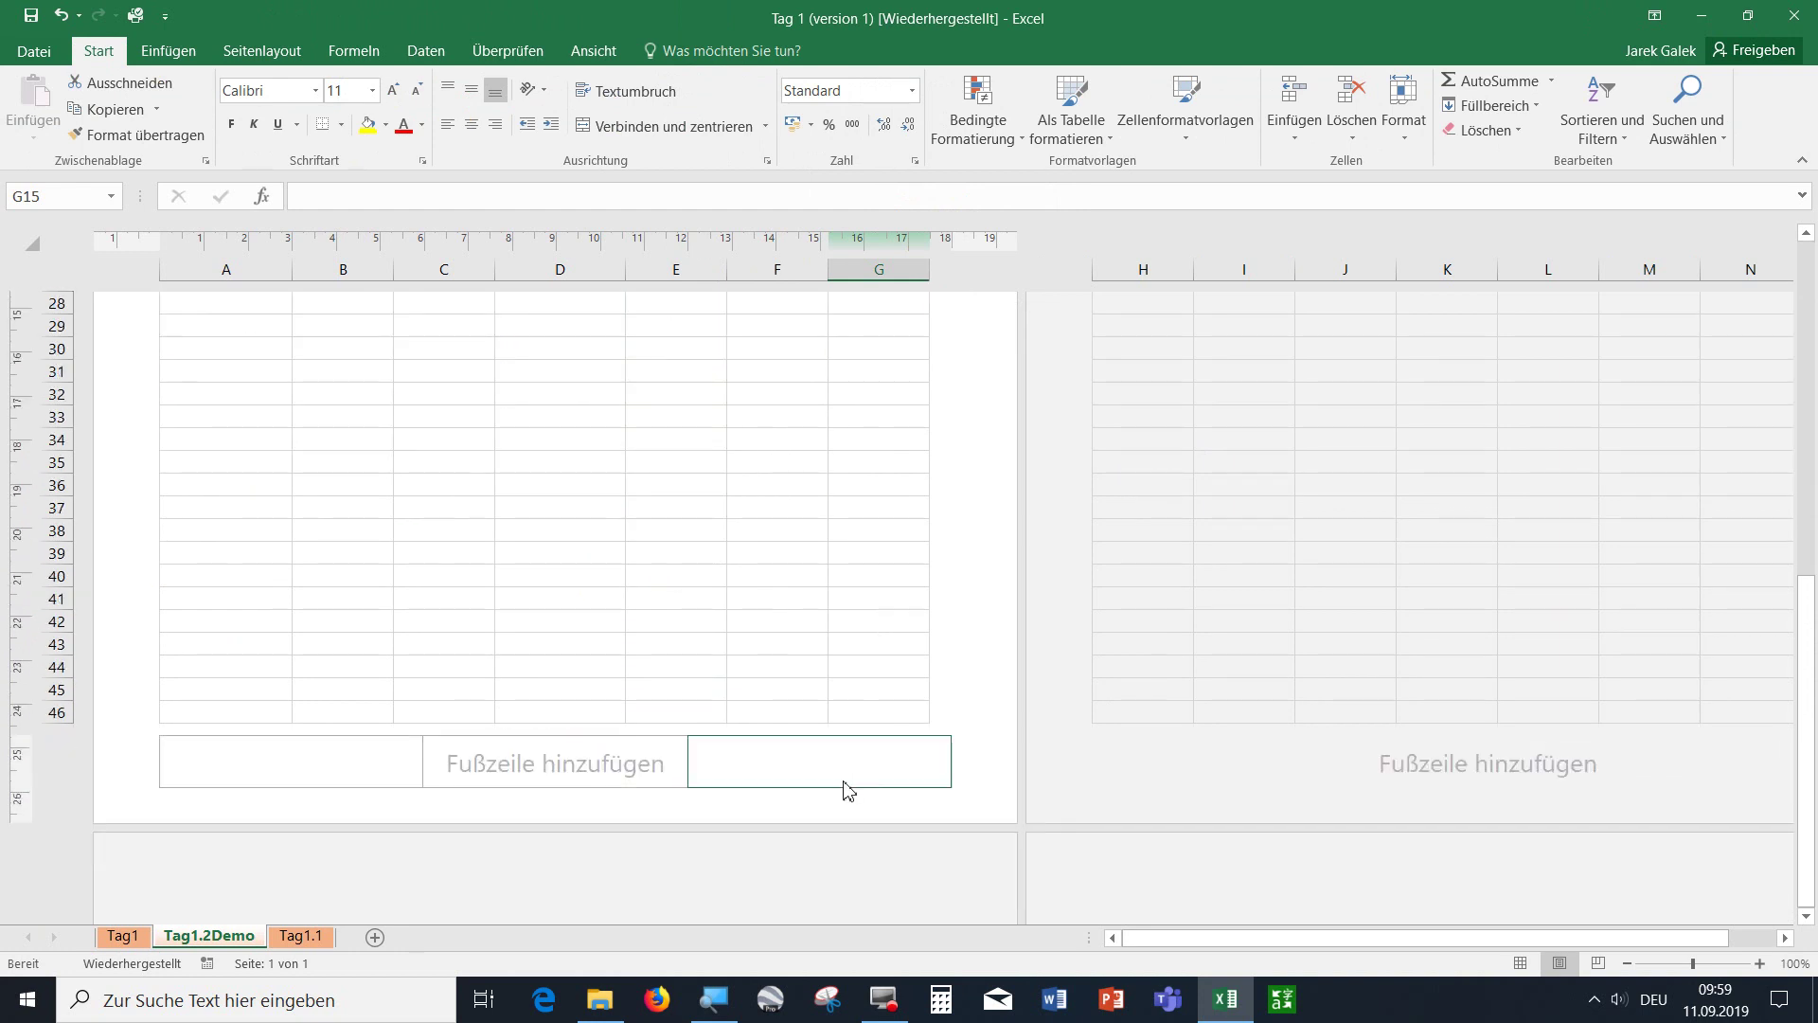
click(237, 757)
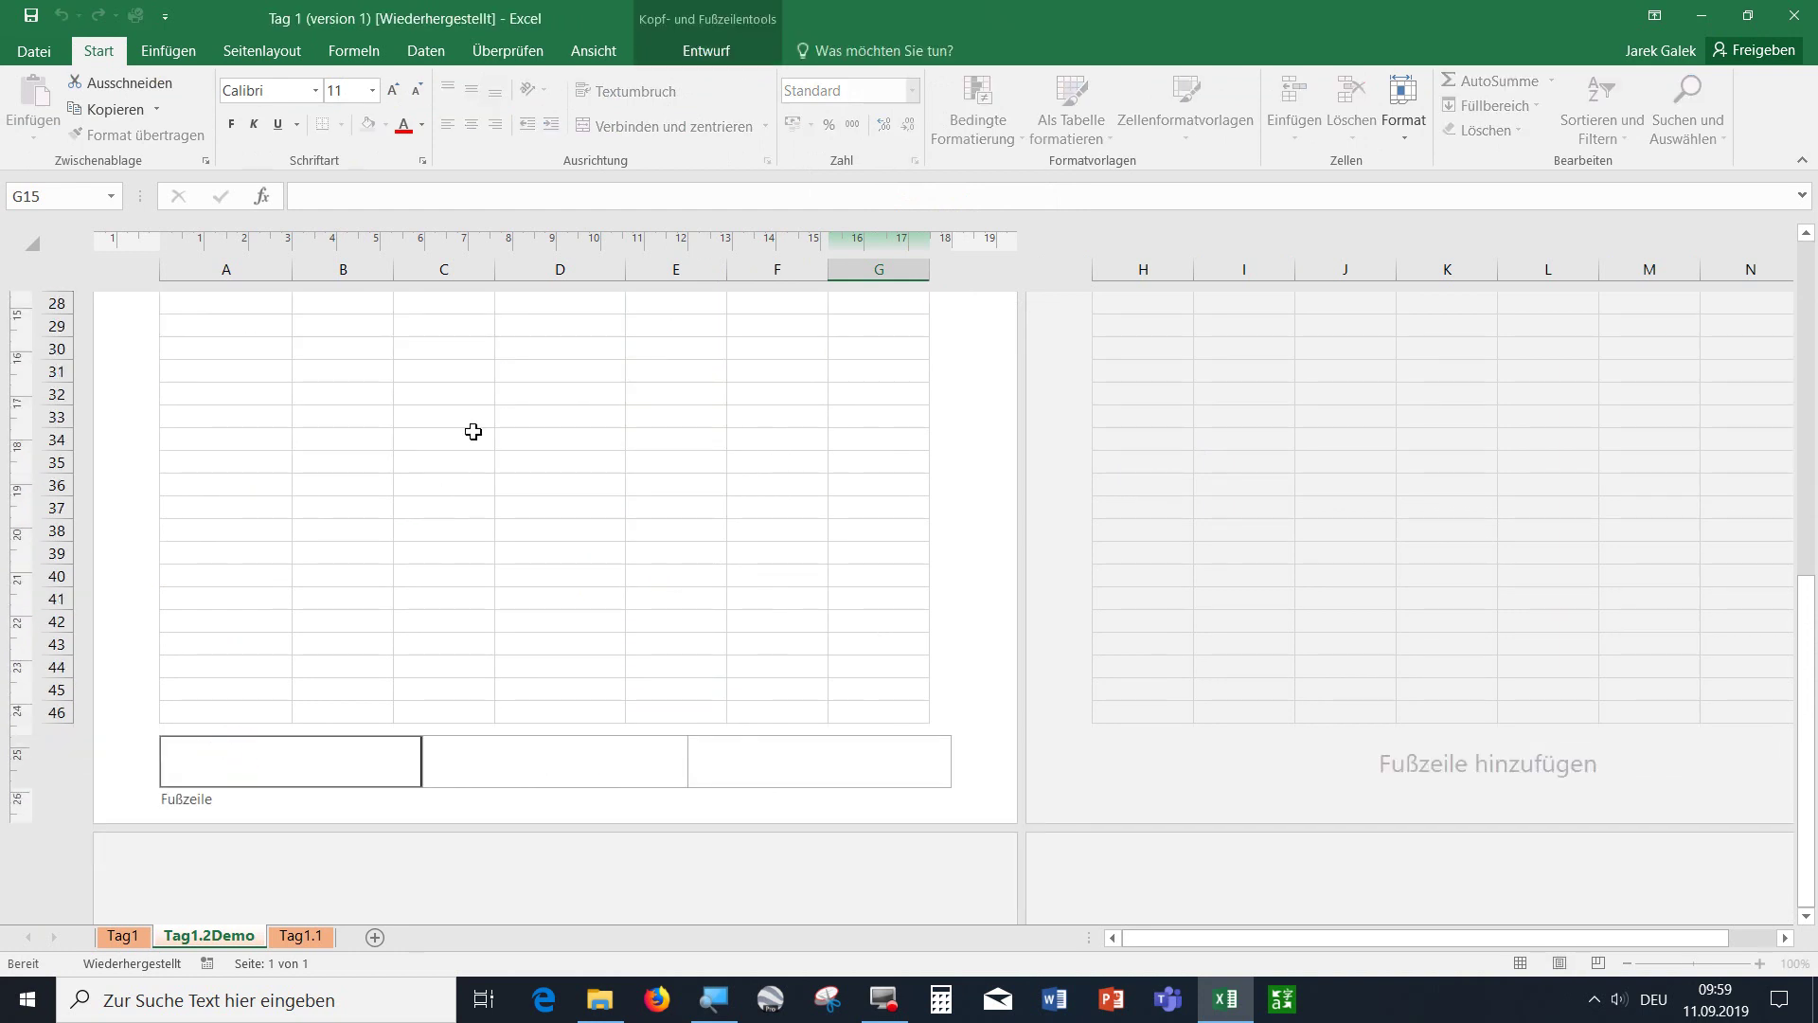
click(687, 52)
click(495, 137)
Add the sheet name (Blattname) at right and the current time (Aktuelle Uhrzeit) in the middle footer
click(749, 753)
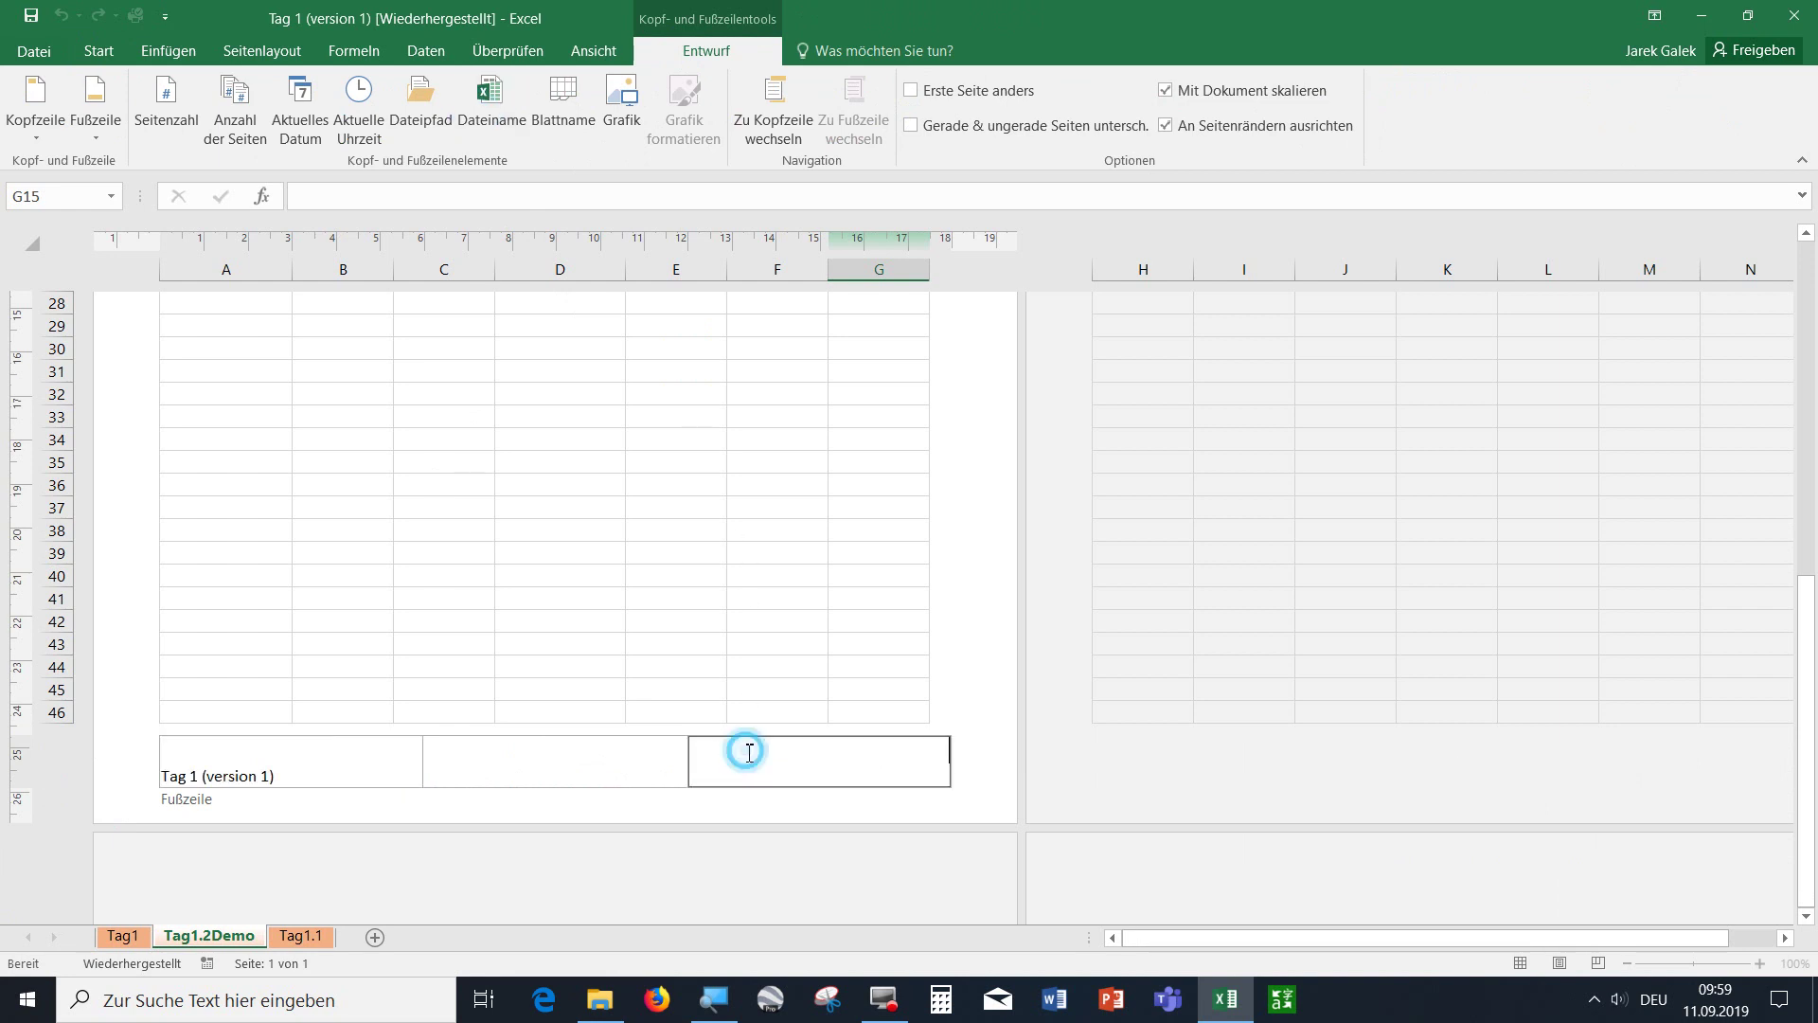
click(563, 104)
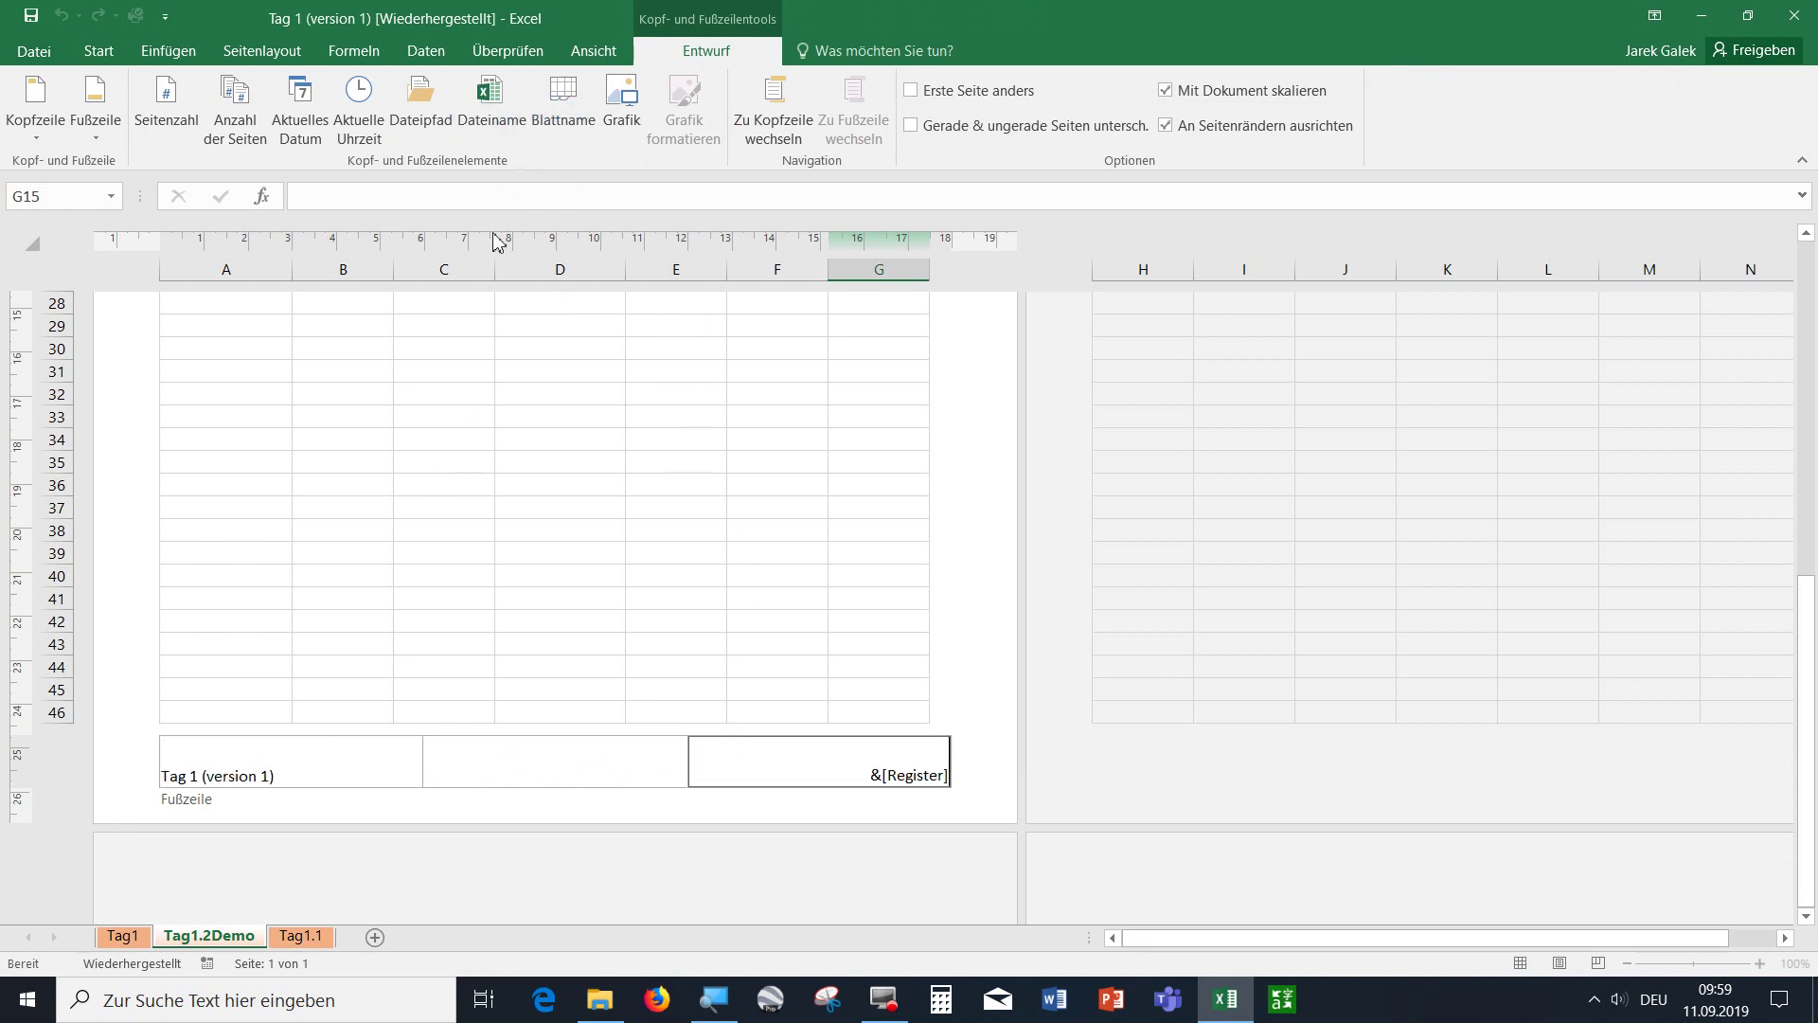
click(482, 768)
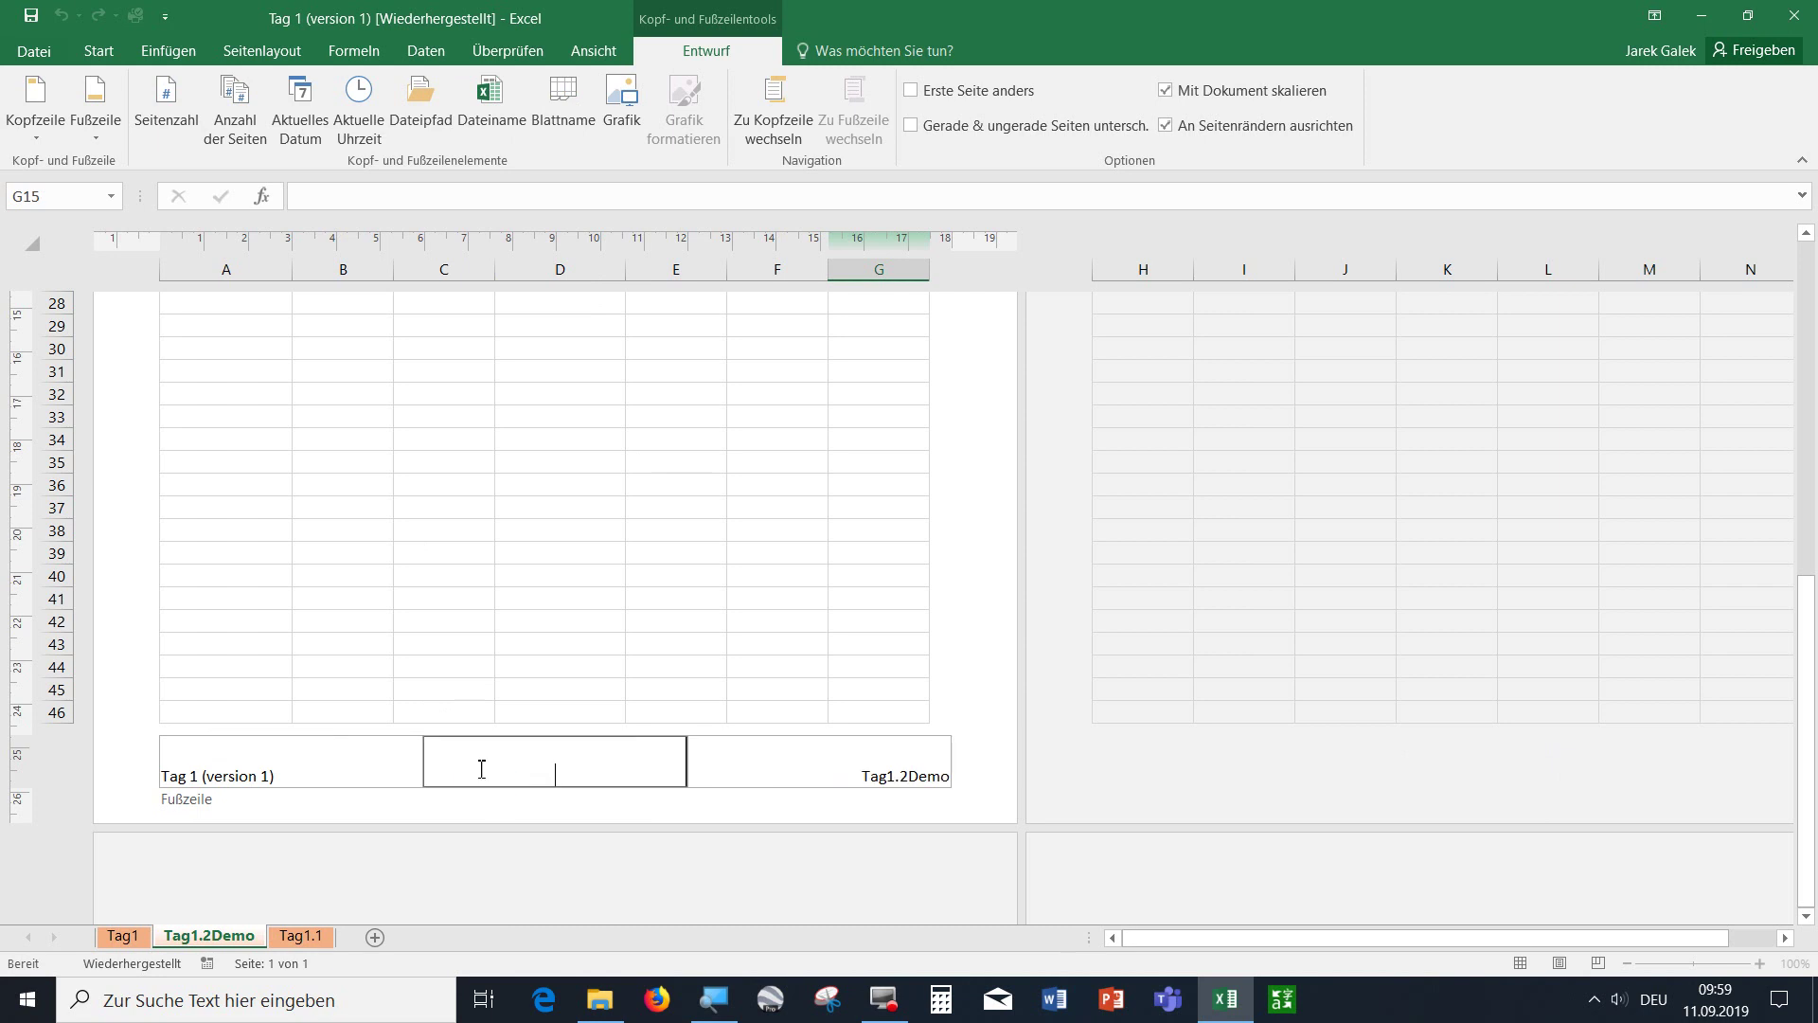
click(354, 112)
click(535, 465)
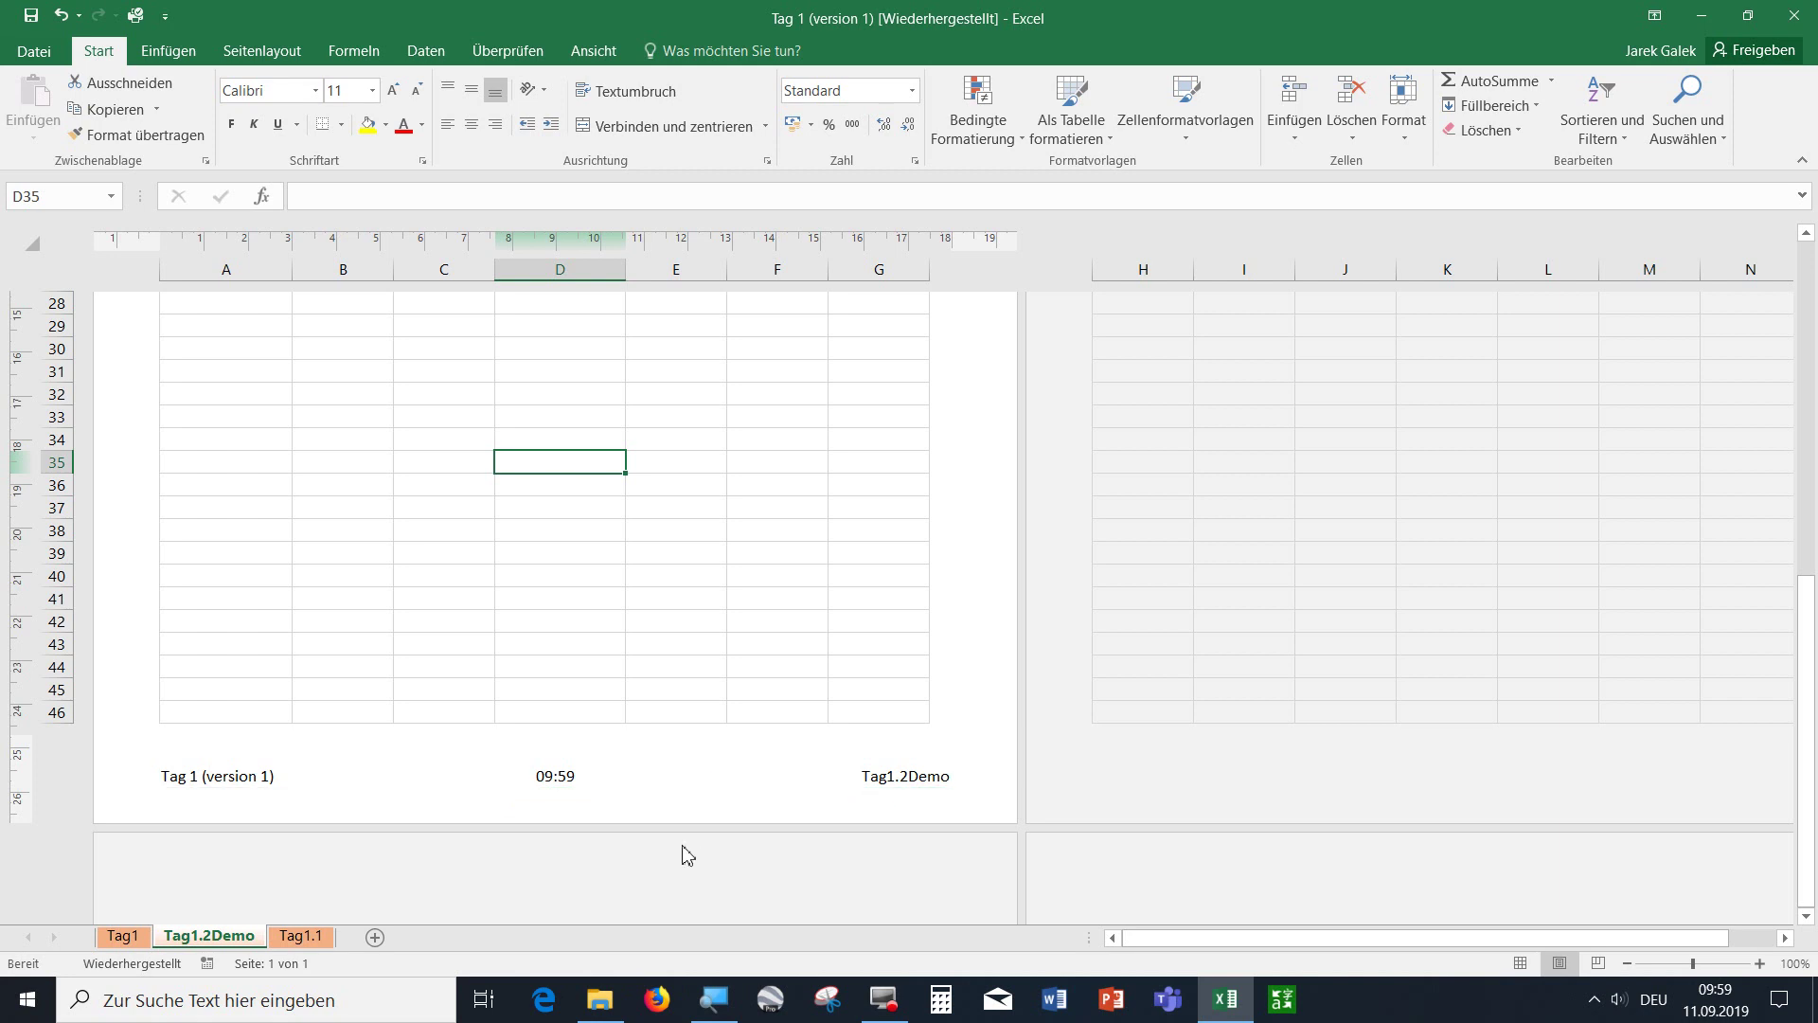
Scroll back up and return to the worksheet at cell D8
scroll(650, 674, up, 6)
scroll(644, 654, up, 5)
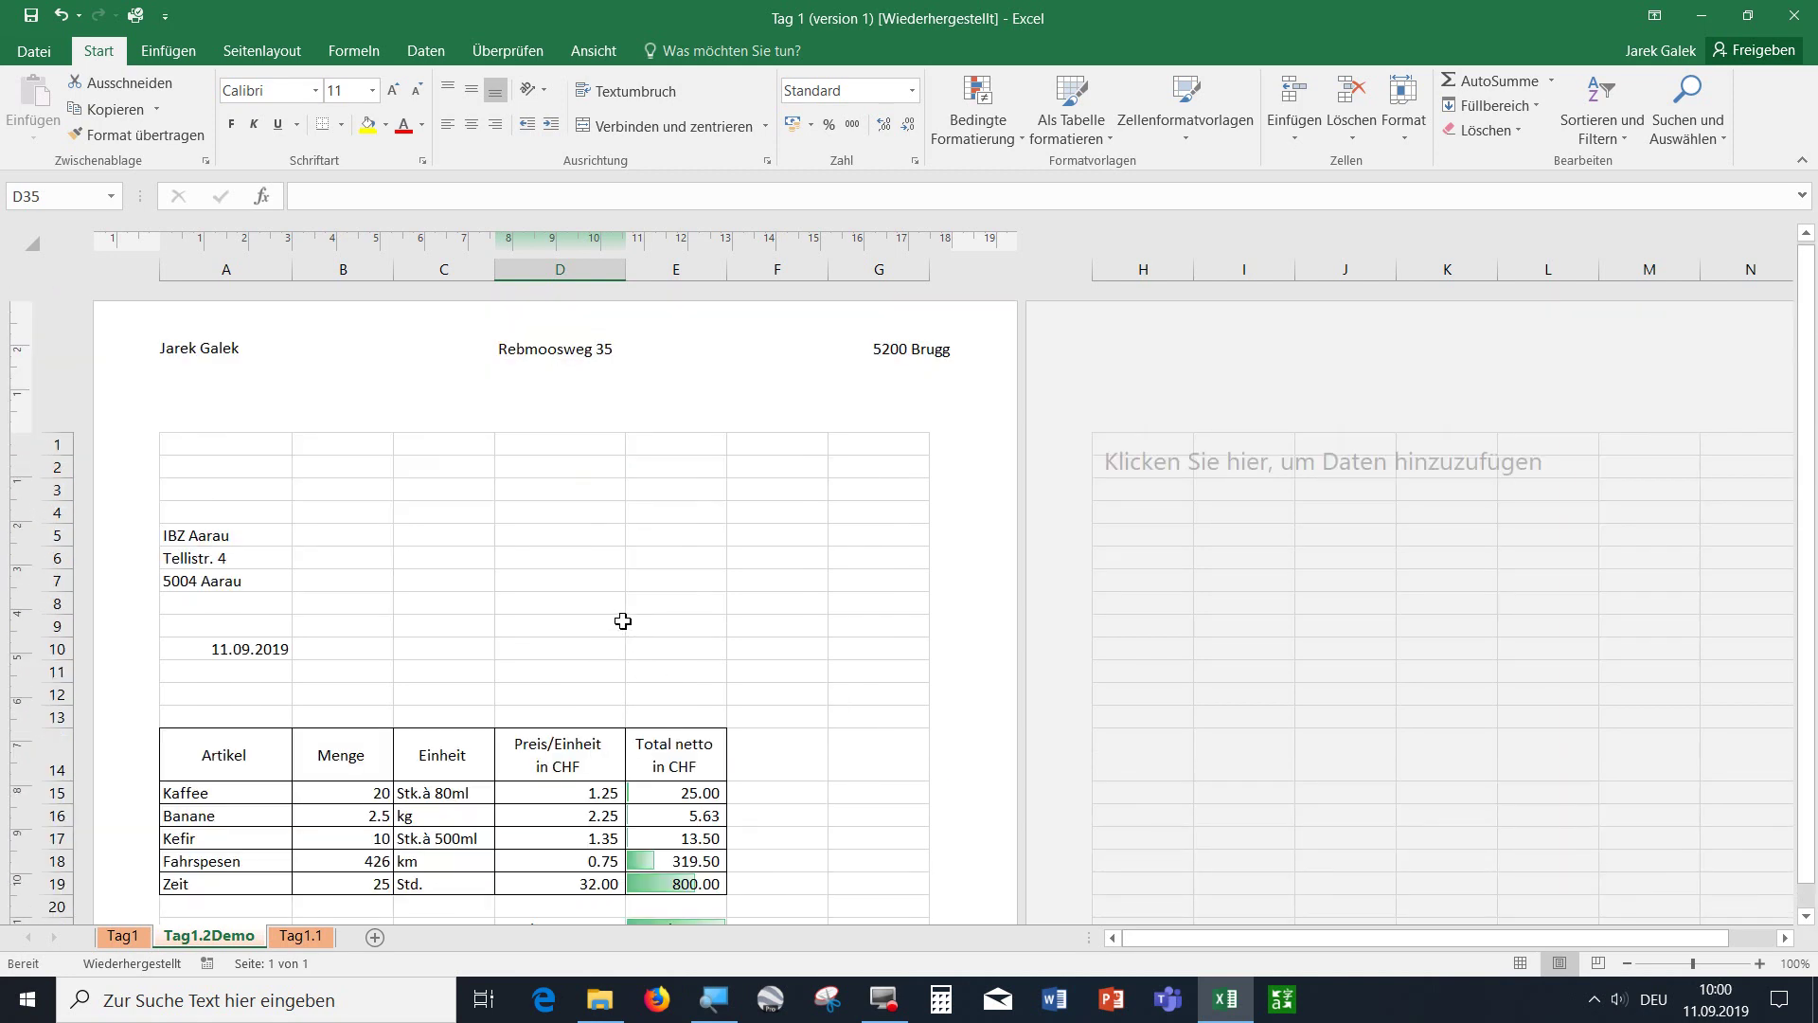
scroll(621, 621, down, 3)
scroll(545, 605, up, 3)
click(544, 606)
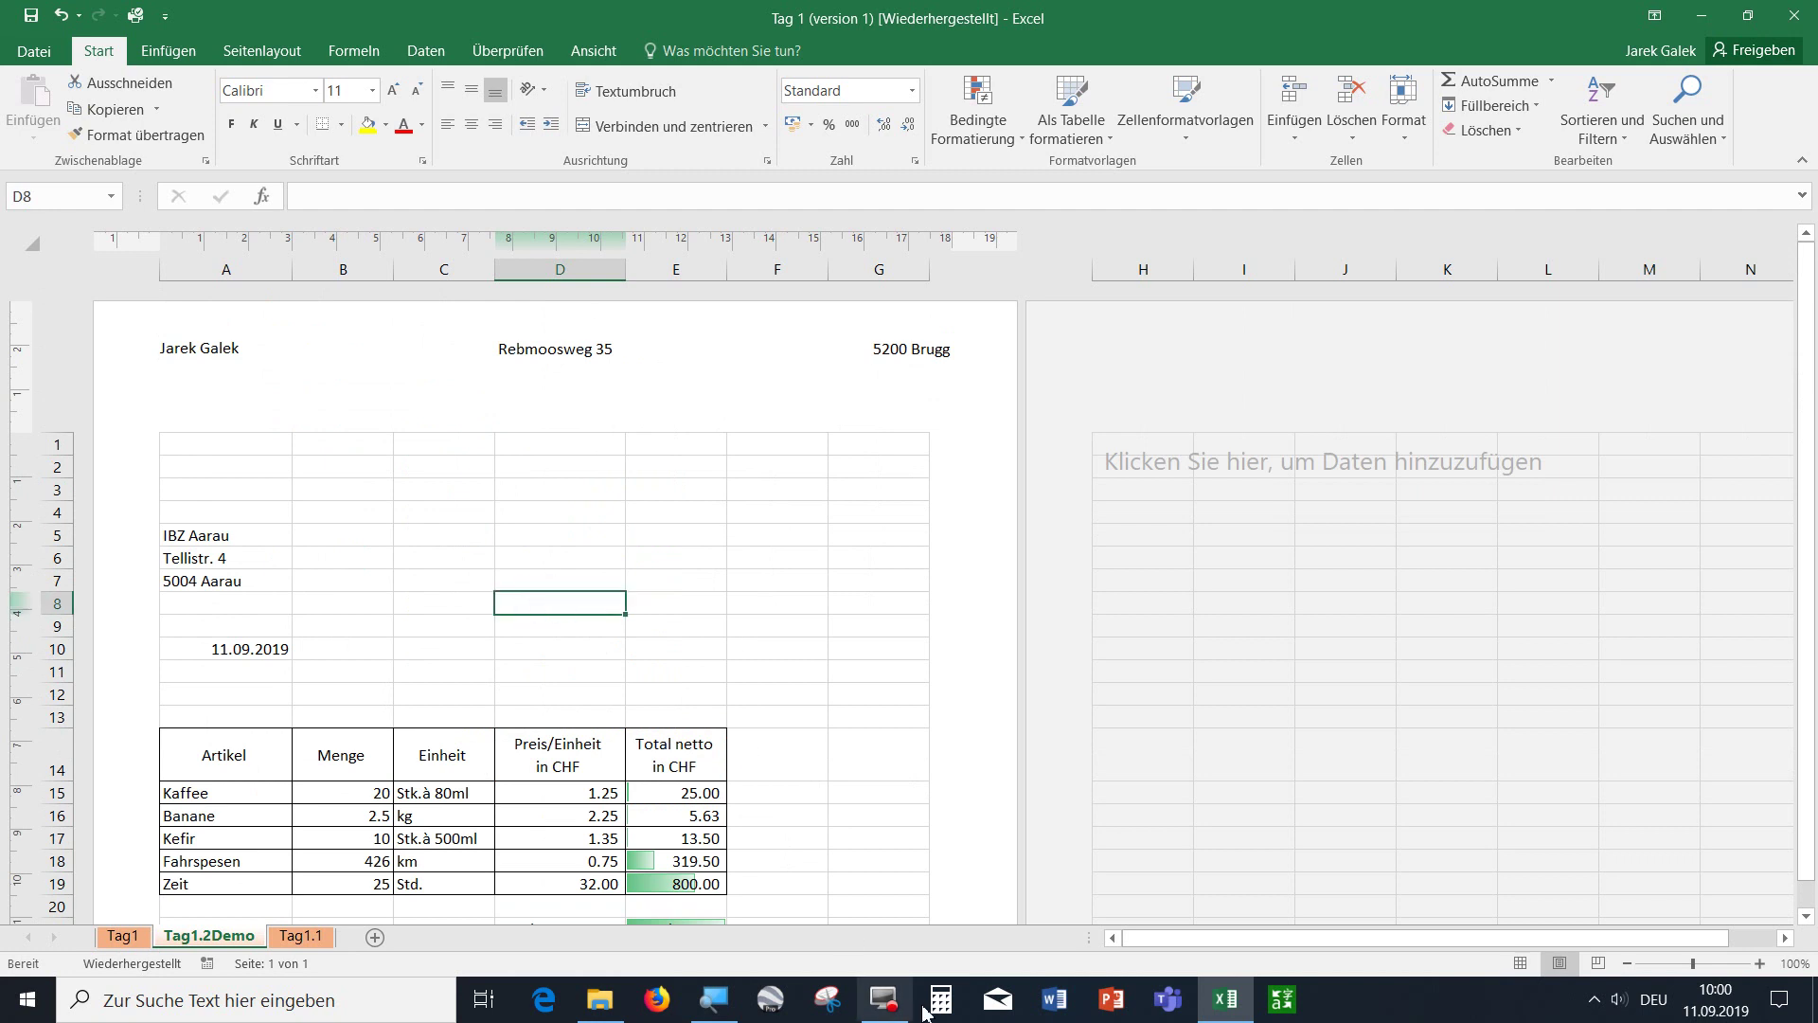